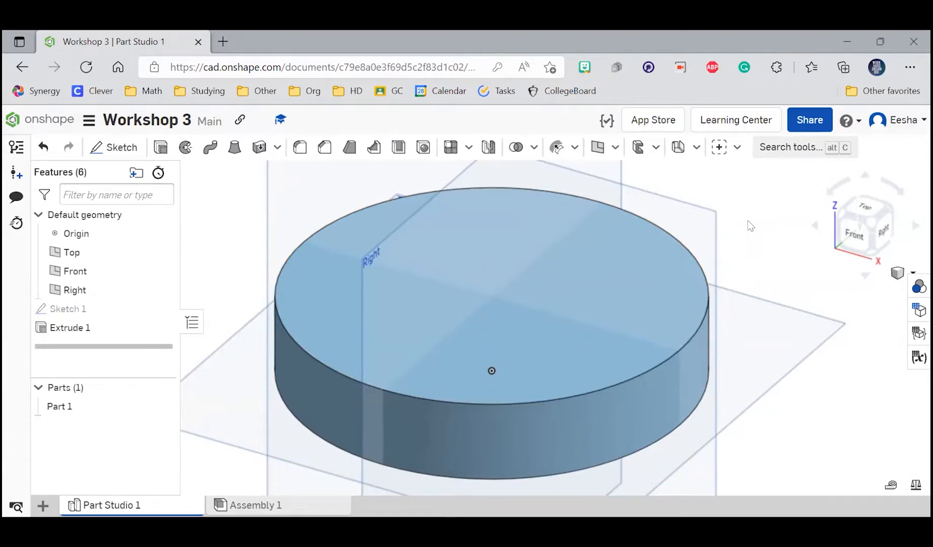
Step: Try several palette colours for the disc part's appearance, settle on salmon E1927A at full opacity, and save it as a custom colour
right_click(68, 408)
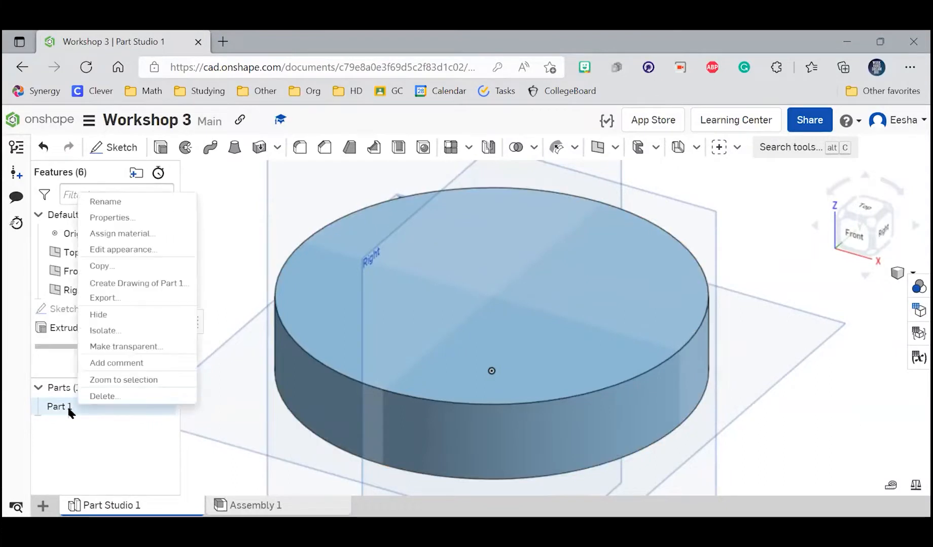
left_click(134, 250)
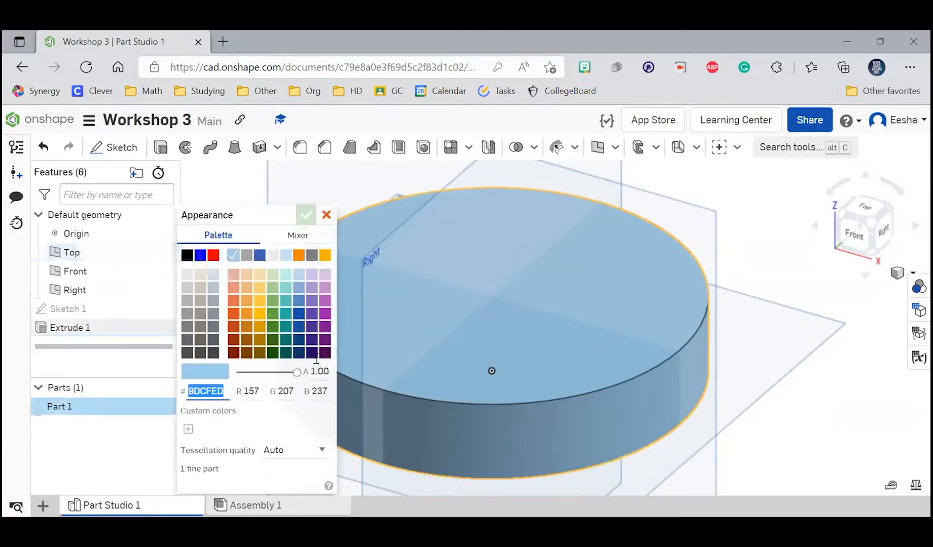
left_click(324, 314)
scroll(668, 364, "down", 2)
left_click(273, 339)
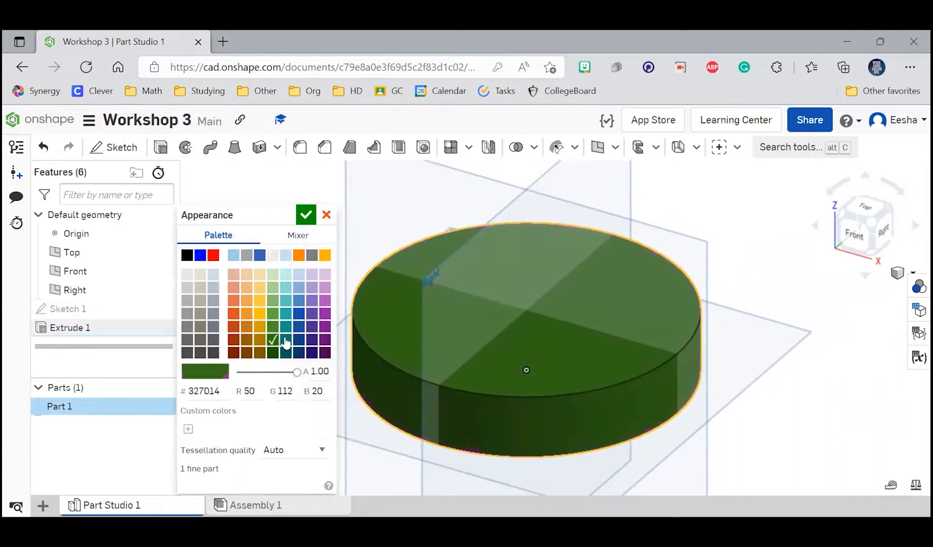
left_click(312, 341)
left_click(299, 339)
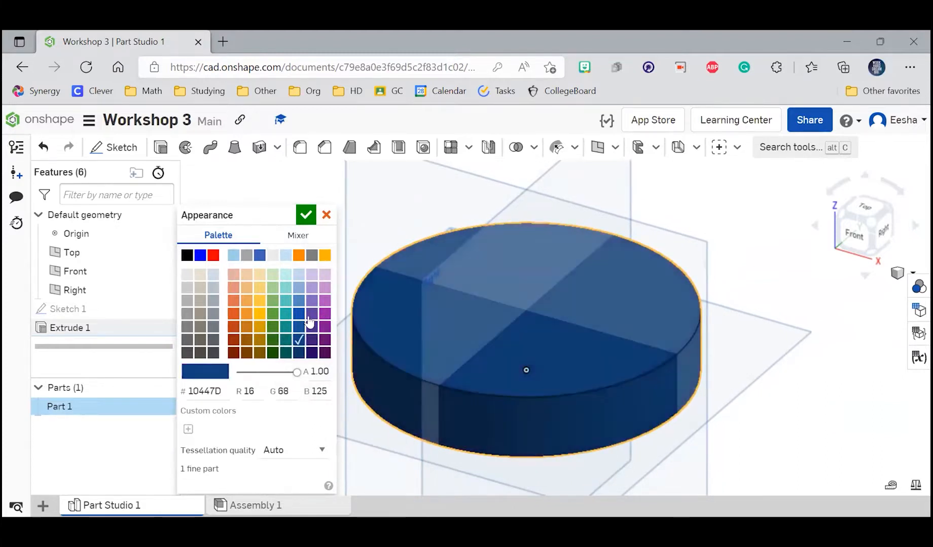
left_click(310, 340)
left_click(246, 255)
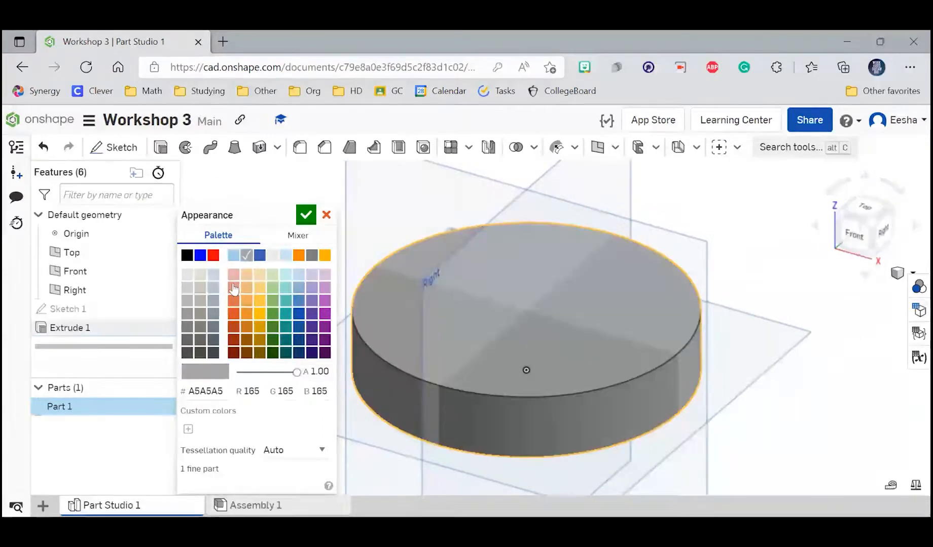
left_click(233, 288)
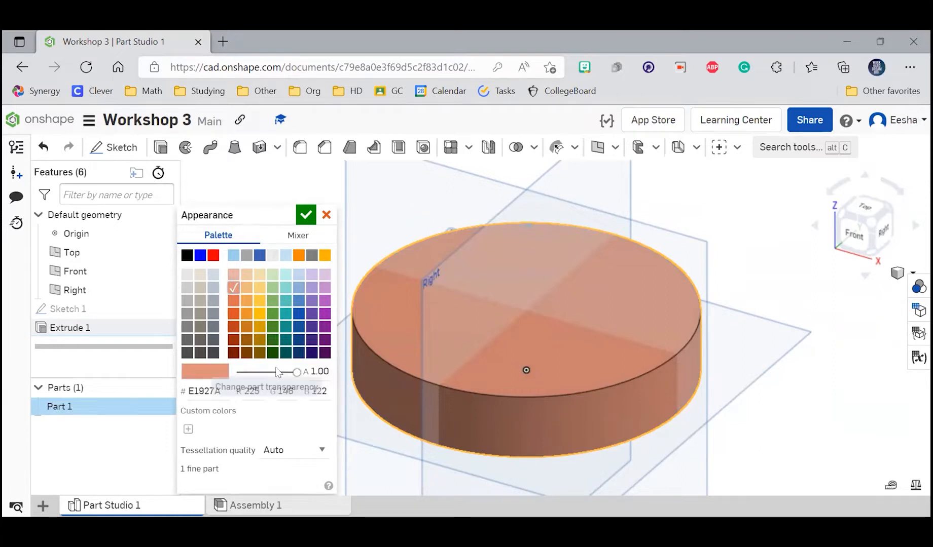
mouse_move(297, 372)
left_mouse_down()
mouse_move(235, 374)
mouse_move(300, 373)
left_mouse_up()
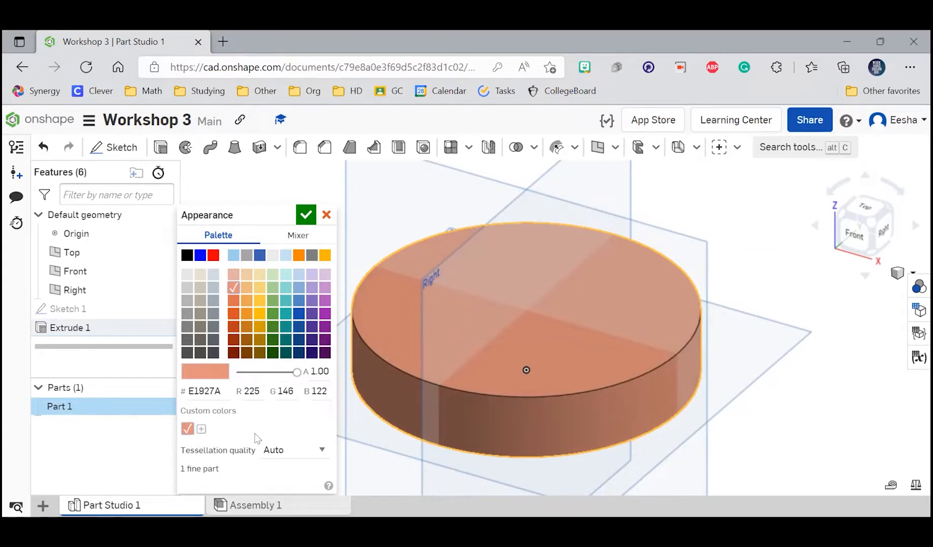
Step: Try the Very fine tessellation quality on the disc part and return the setting to Auto
left_click(291, 449)
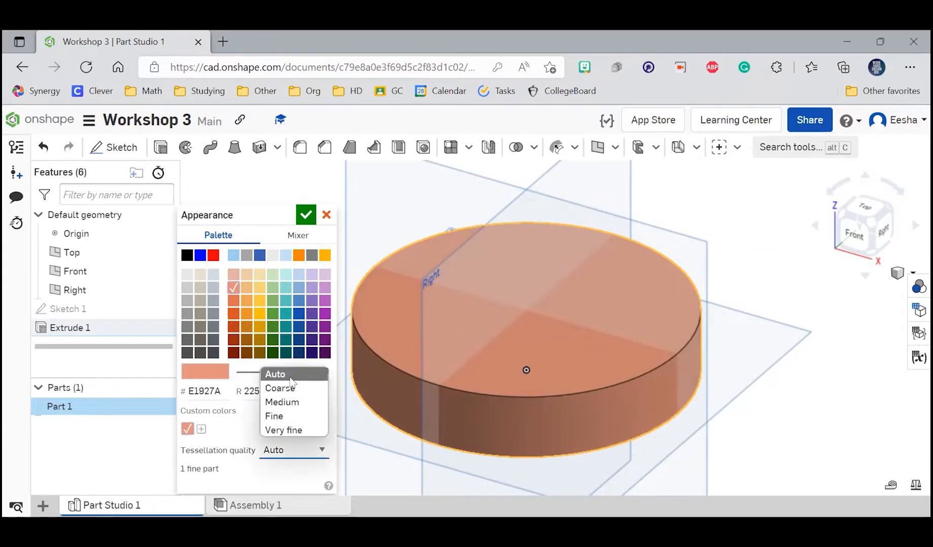
left_click(299, 456)
left_click(298, 452)
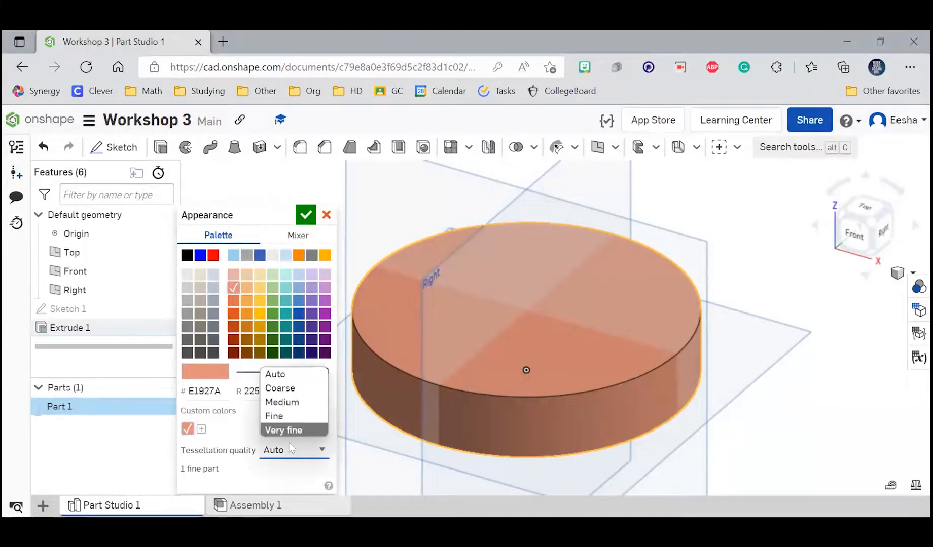
left_click(291, 430)
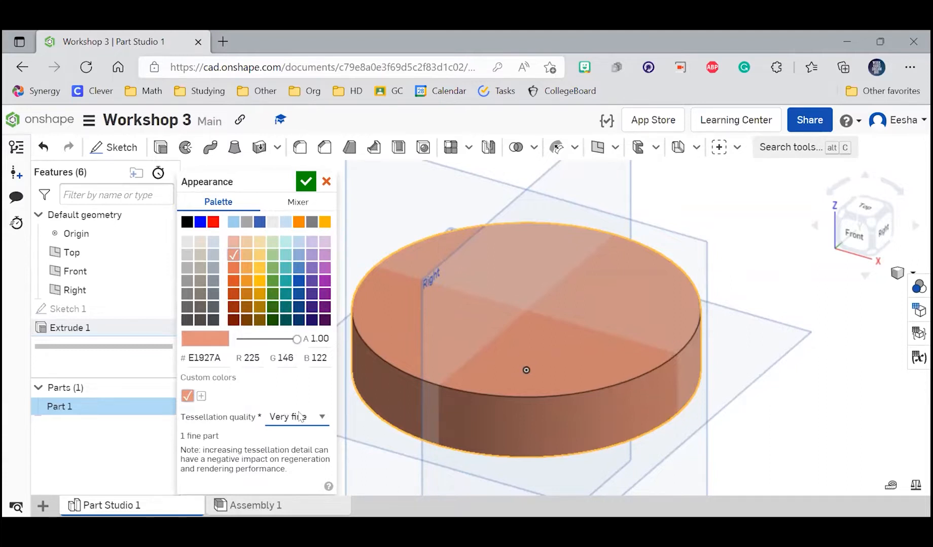
left_click(297, 421)
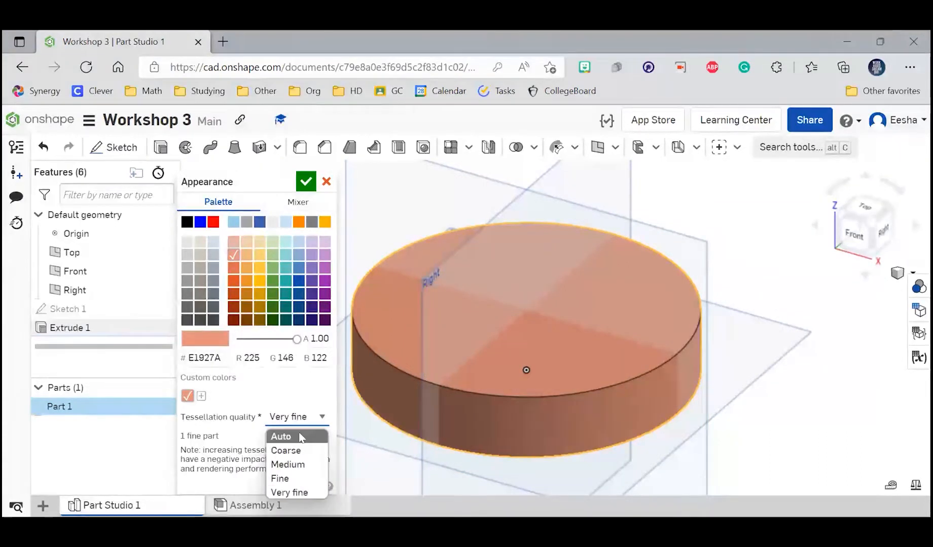
left_click(299, 435)
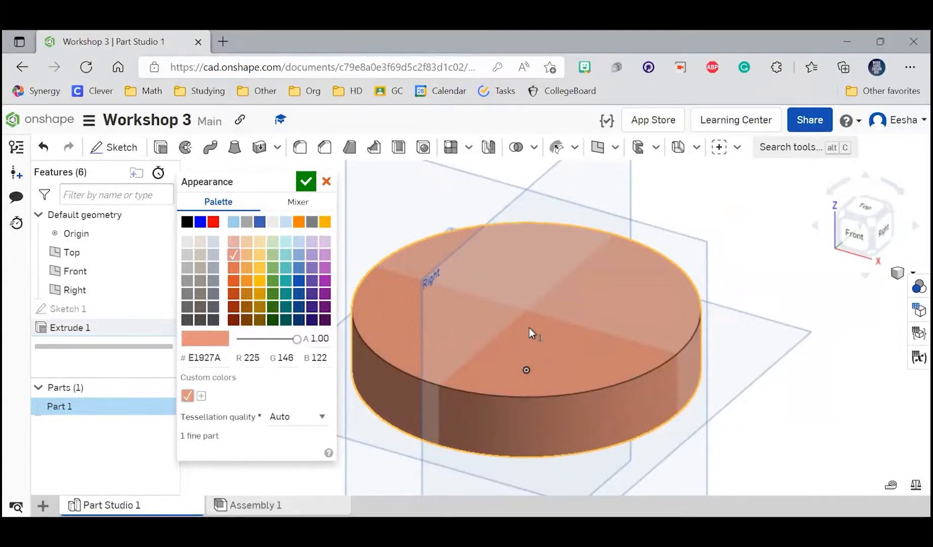
scroll(543, 344, "down", 4)
scroll(543, 344, "up", 4)
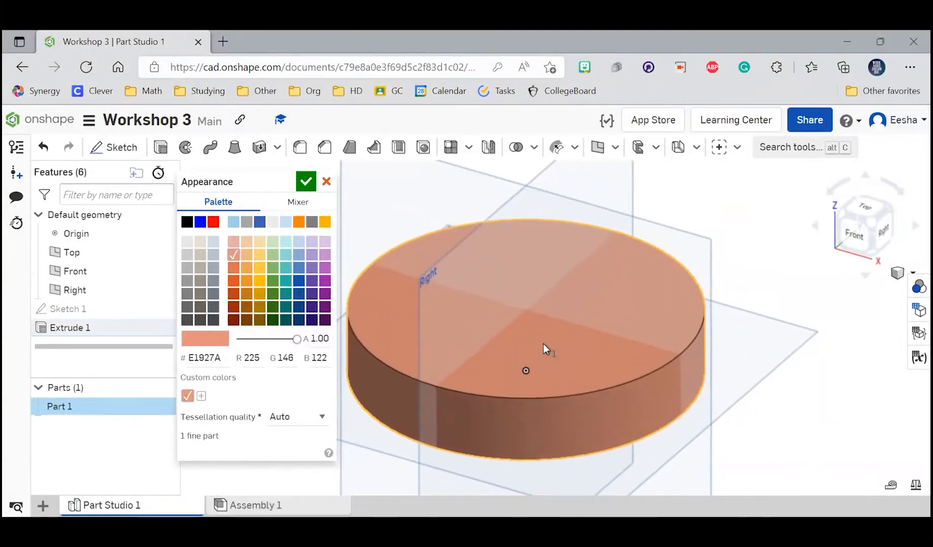
Step: Mix a vivid pink, F3086B, for the disc part's appearance and apply it
left_click(290, 204)
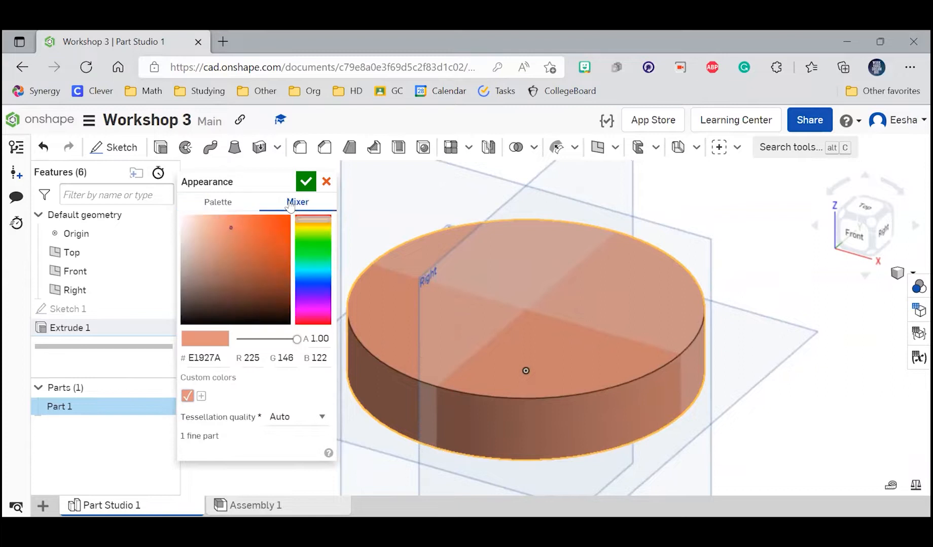
mouse_move(269, 248)
left_mouse_down()
mouse_move(275, 262)
mouse_move(206, 272)
mouse_move(213, 230)
mouse_move(252, 230)
mouse_move(253, 216)
left_mouse_up()
left_click(312, 311)
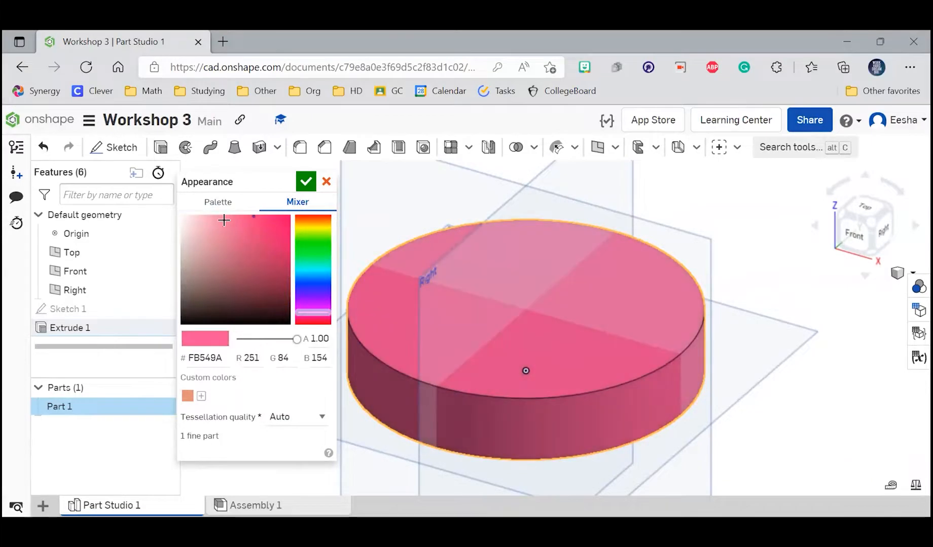
left_click(220, 215)
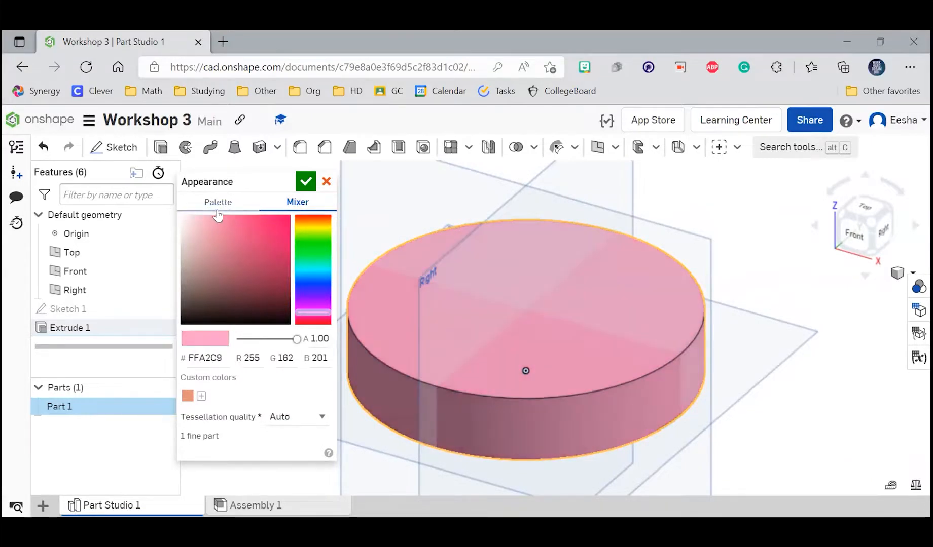
left_click(287, 220)
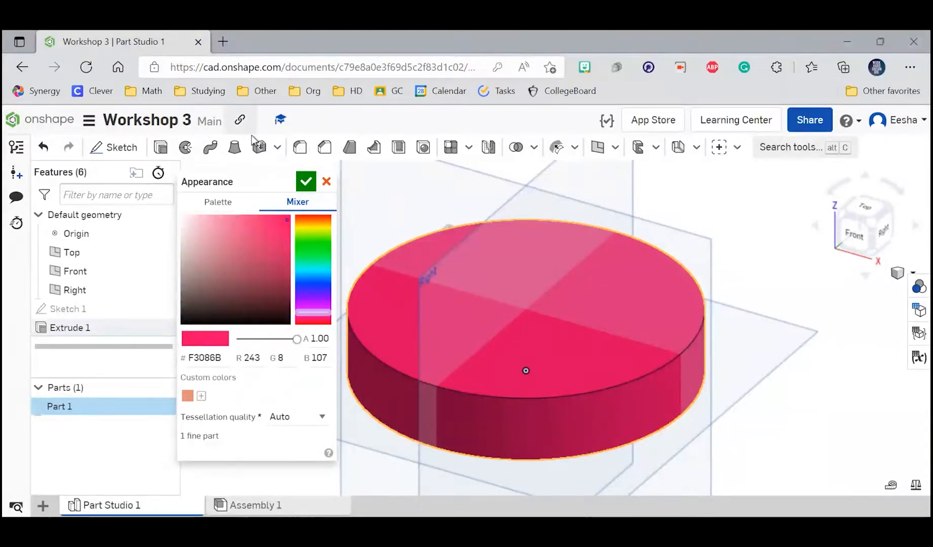
left_click(305, 181)
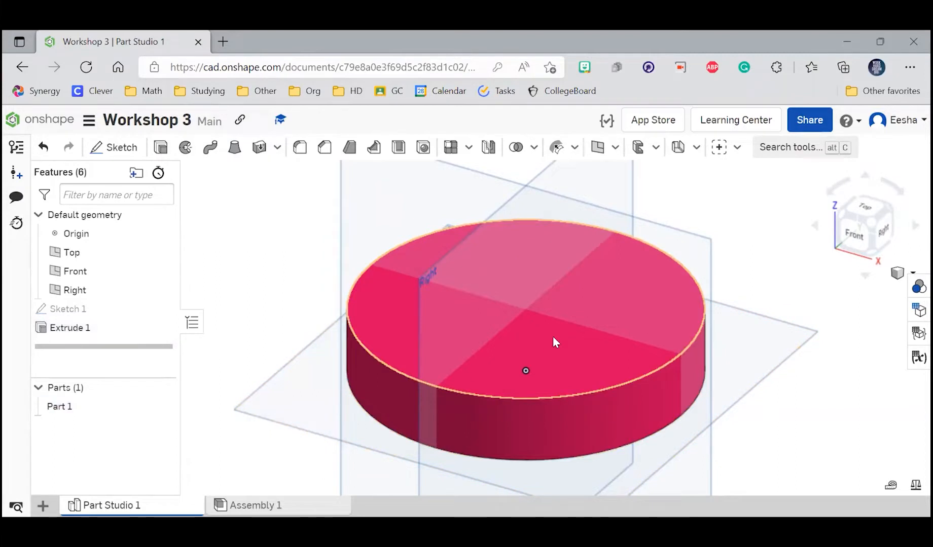
right_click(89, 405)
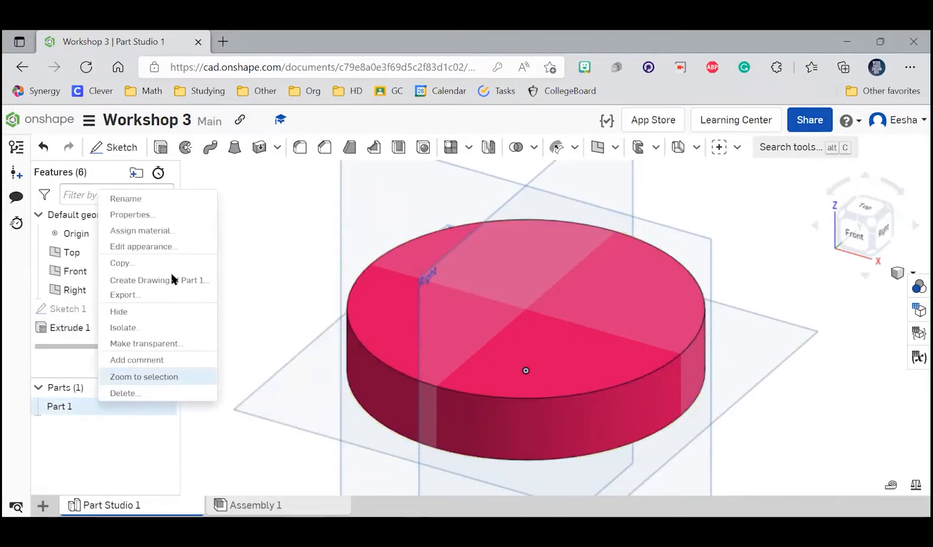
left_click(165, 250)
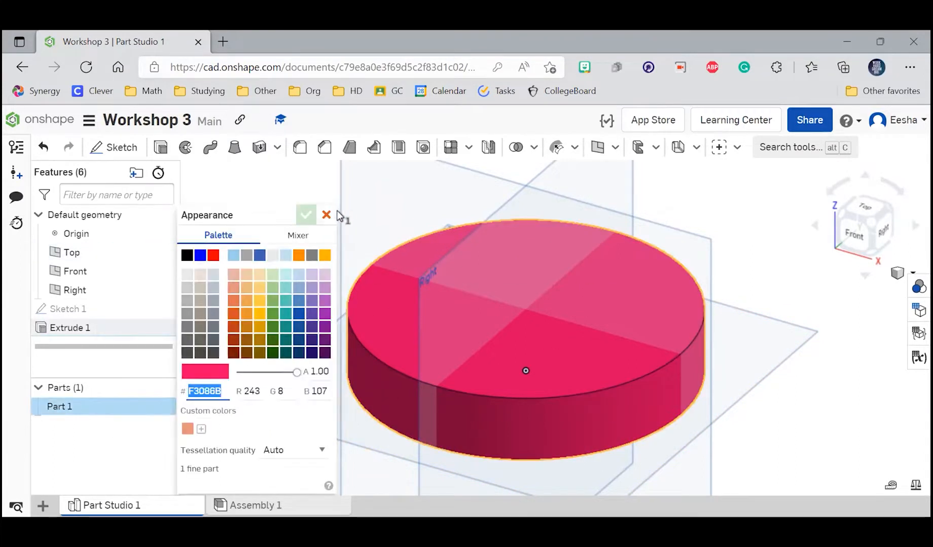
left_click(278, 293)
Step: Assign 300 Series Stainless Steel from the Onshape Material Library to the disc part
right_click(83, 406)
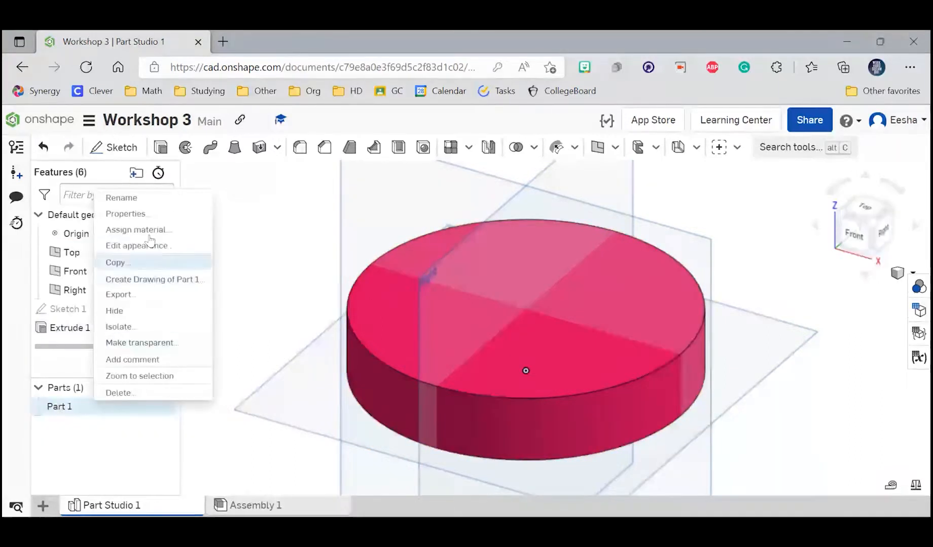
left_click(145, 228)
left_click_drag(261, 344, 192, 214)
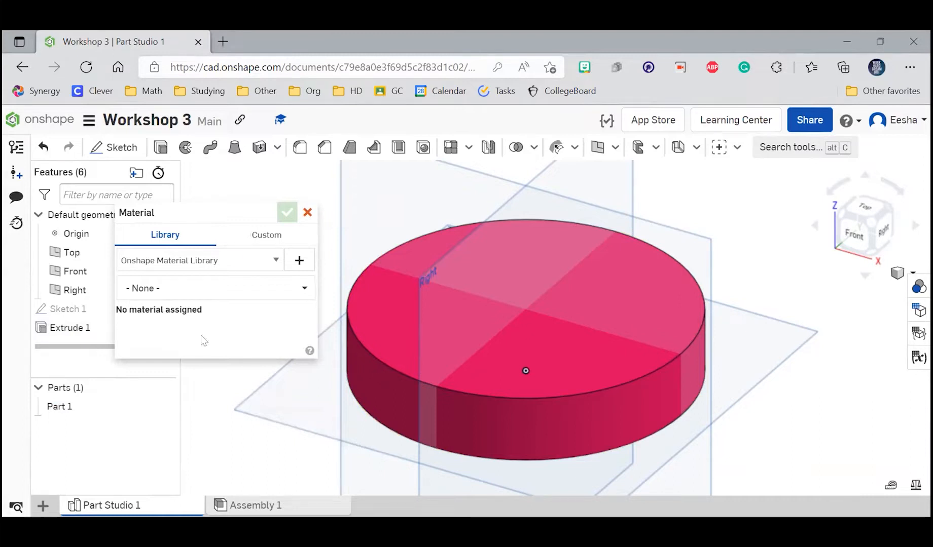
left_click(235, 288)
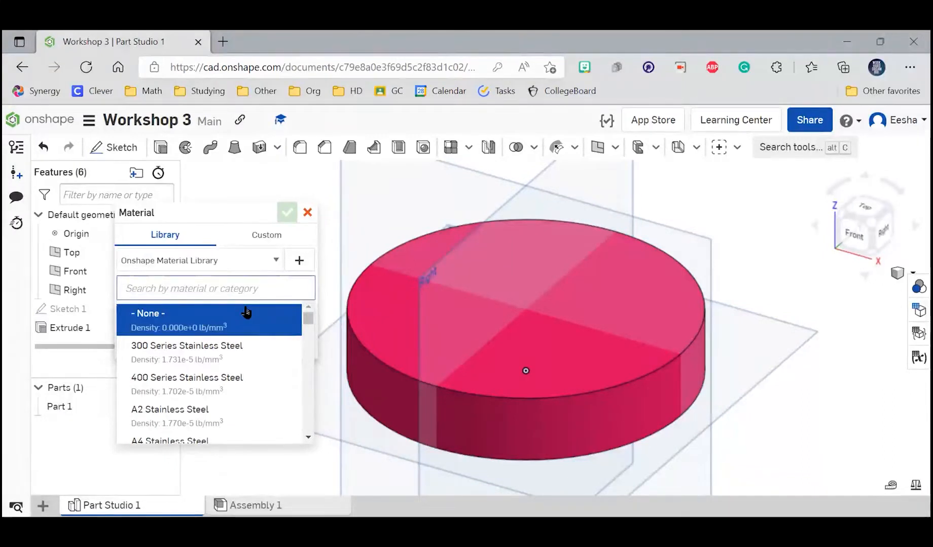
left_click(216, 361)
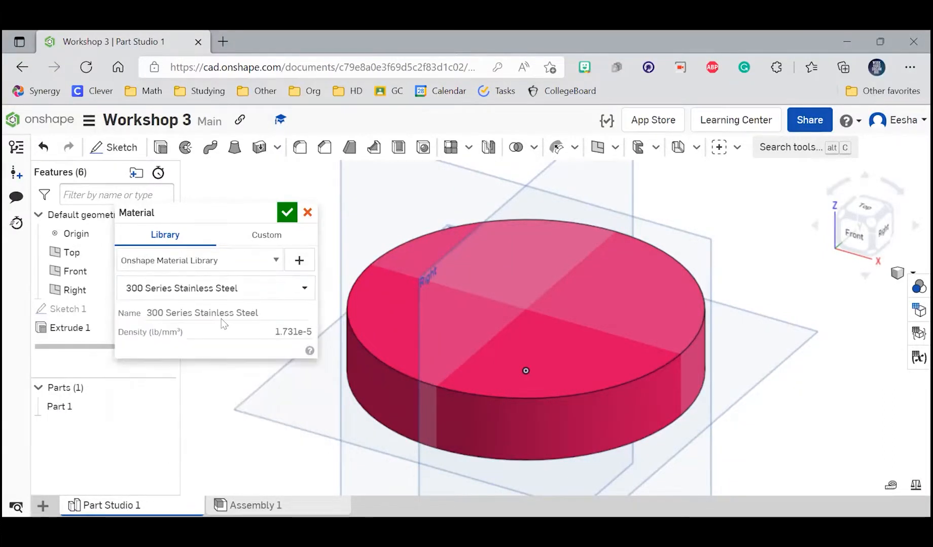
left_click(248, 234)
left_click(183, 238)
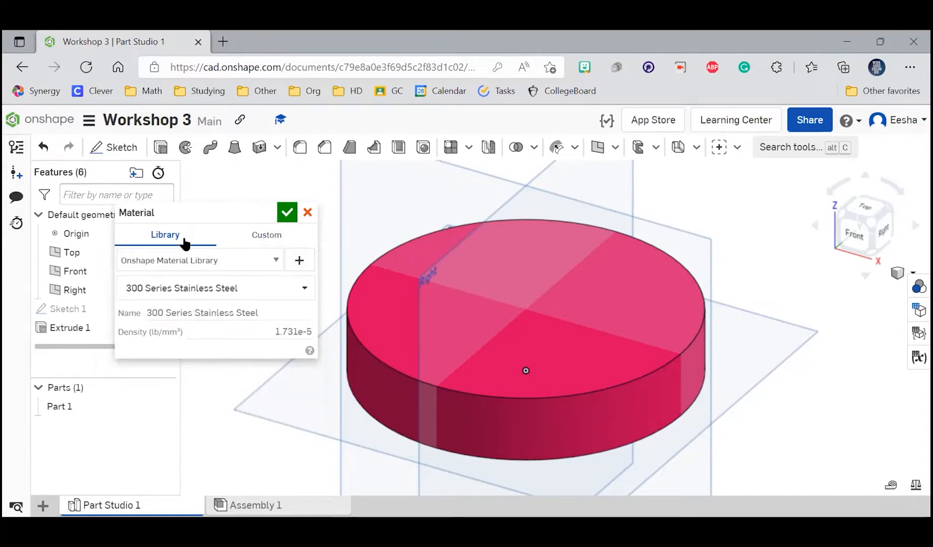
left_click(287, 213)
Step: Examine the pink disc from the back, the underside and the front, and return to the isometric view
scroll(599, 358, "down", 4)
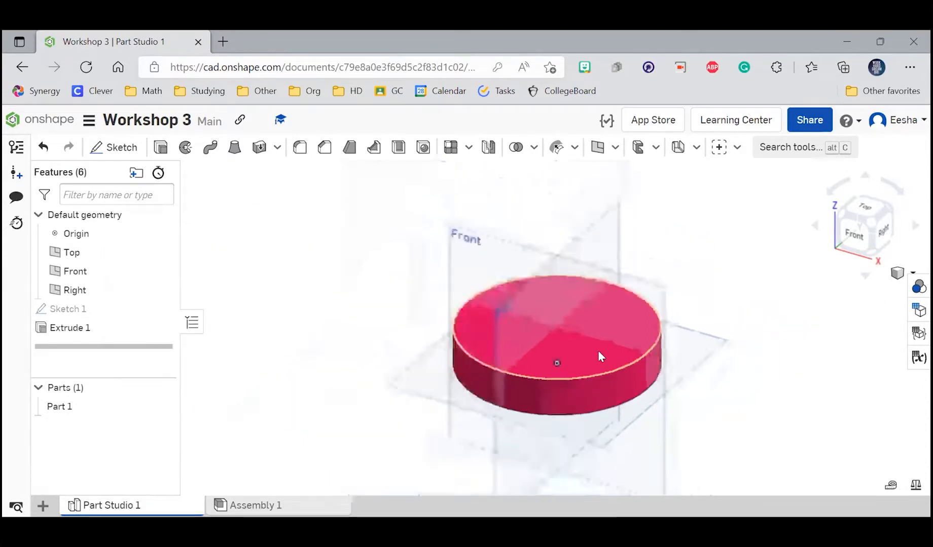
scroll(601, 355, "up", 5)
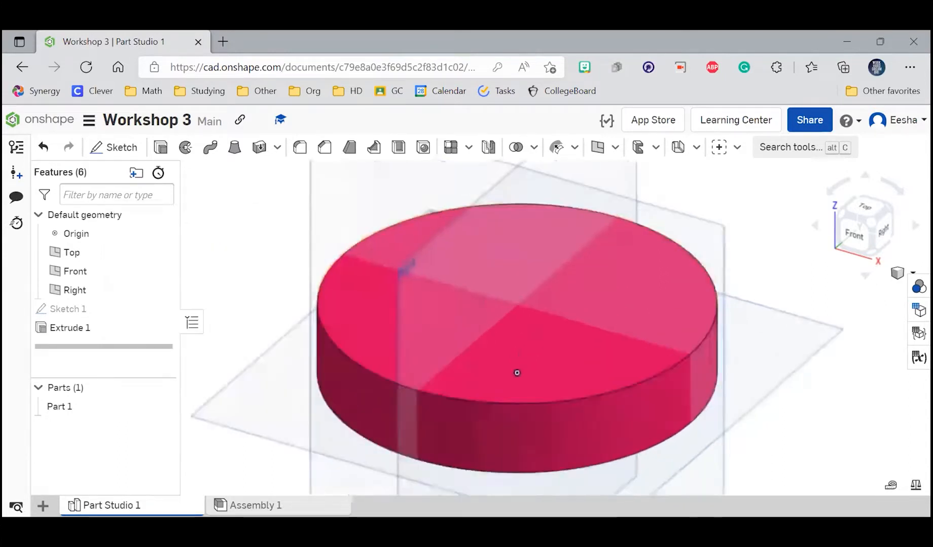
left_click(814, 228)
left_click(813, 228)
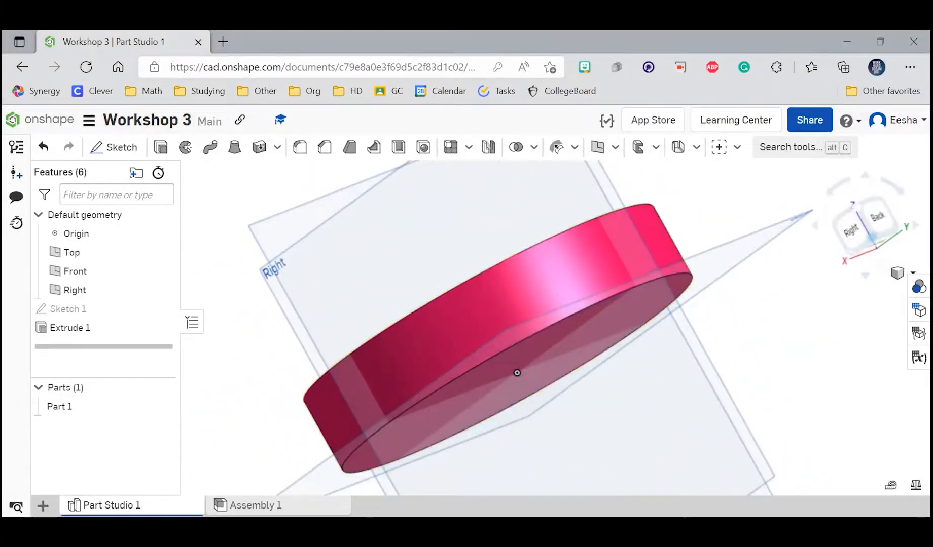
left_click(916, 227)
key("shift+7")
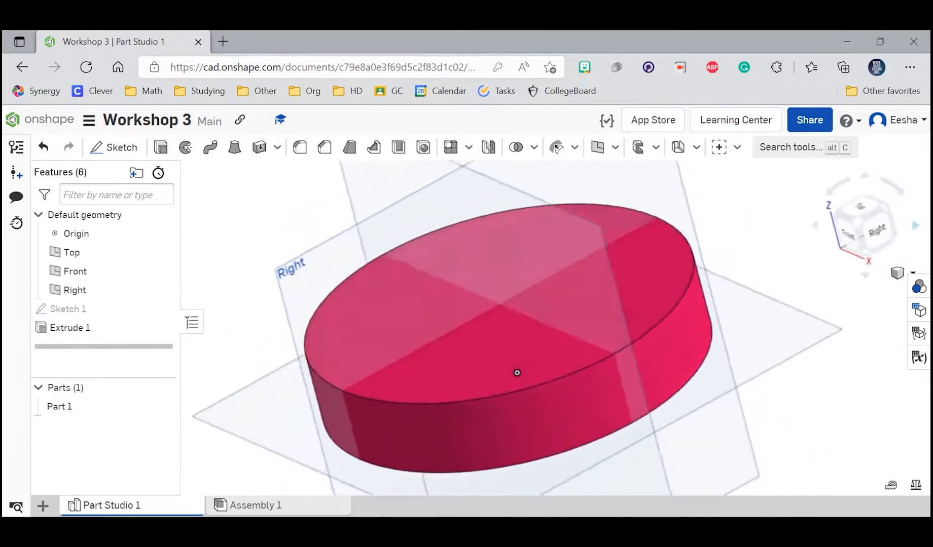
left_click(866, 276)
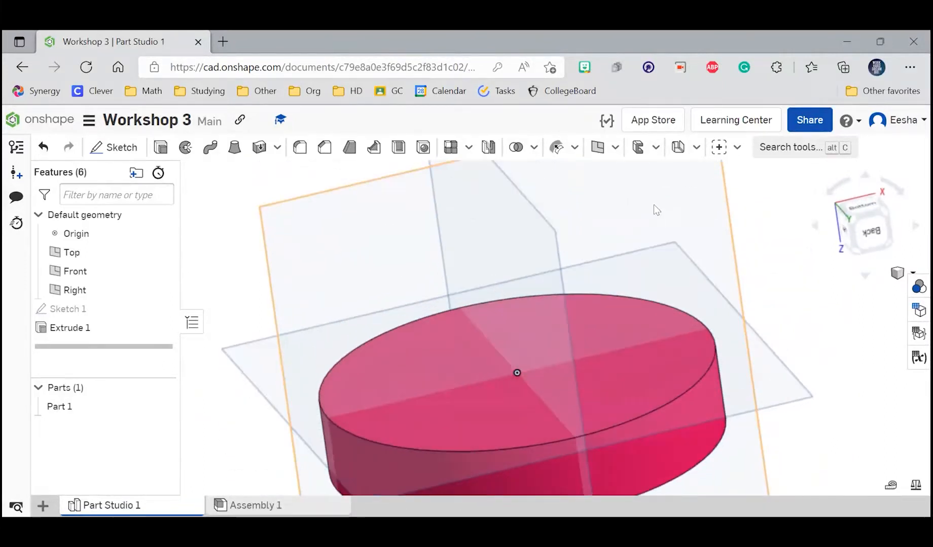
left_click(865, 275)
left_click(865, 274)
left_click(864, 275)
left_click(864, 275)
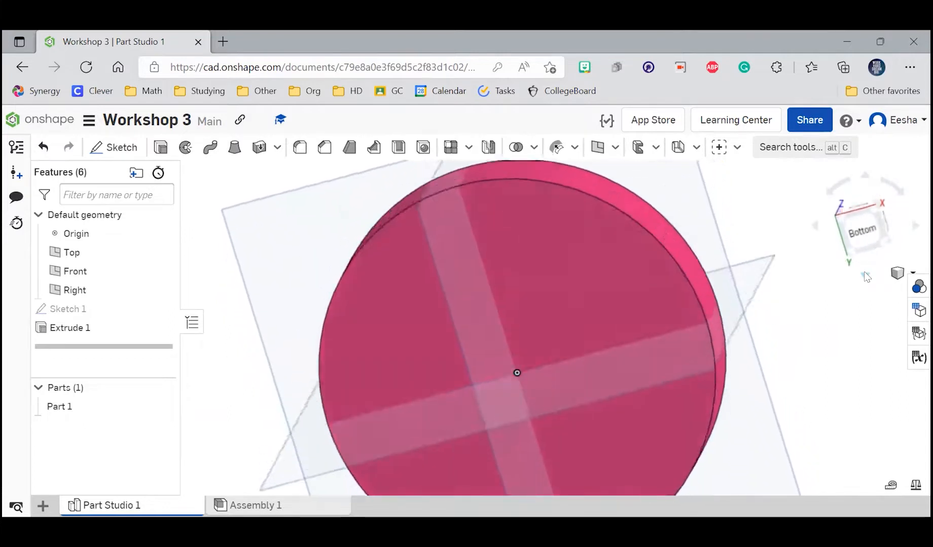
left_click(865, 275)
left_click(865, 274)
left_click(864, 274)
left_click(865, 274)
left_click(865, 275)
left_click(865, 275)
left_click(865, 275)
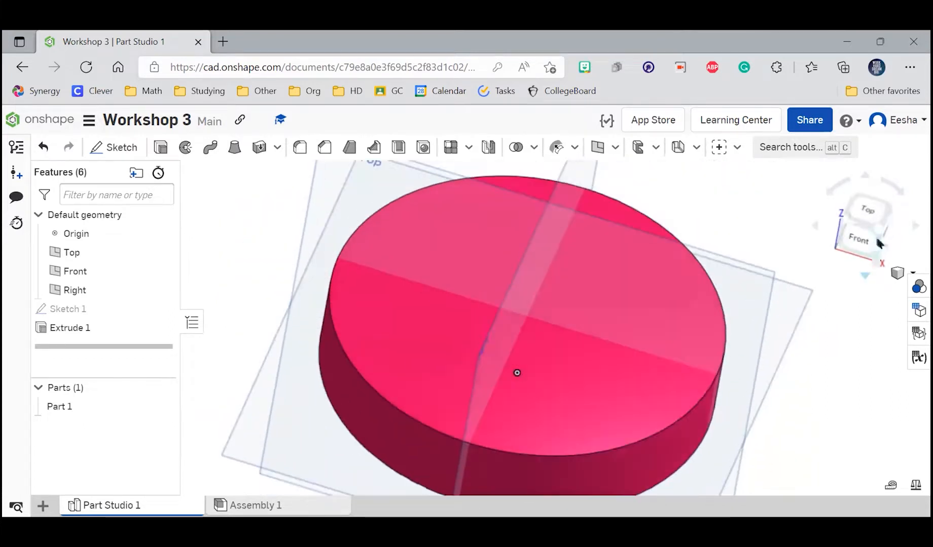
left_click(878, 231)
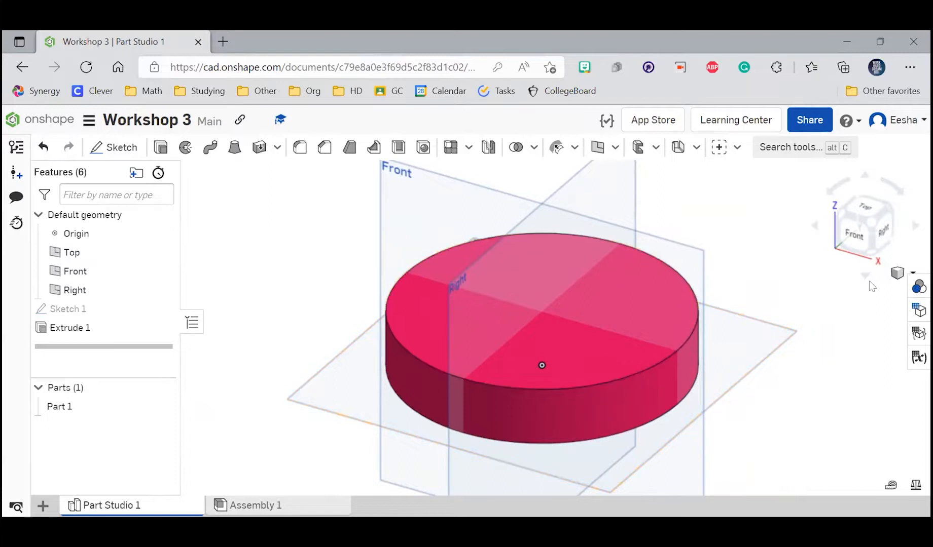
Step: Create a second Part Studio in the document
left_click(36, 508)
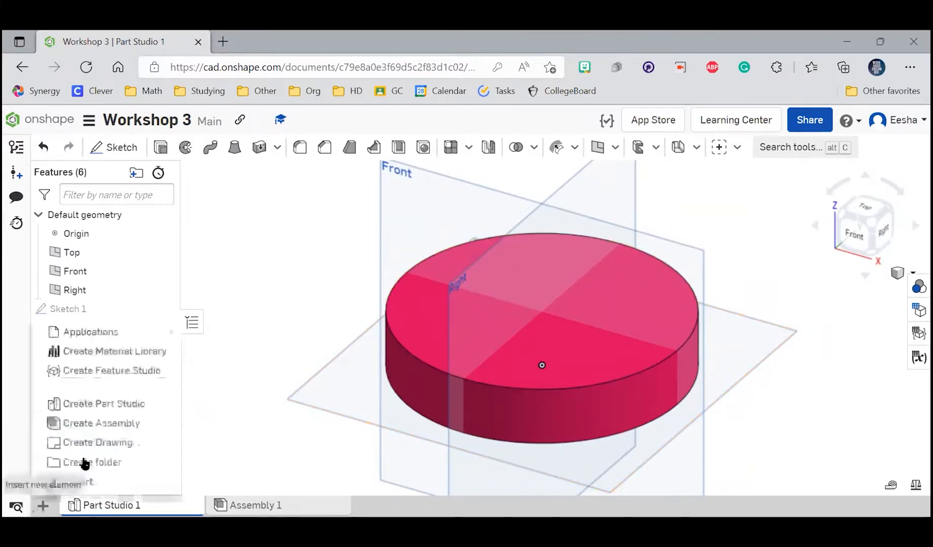
left_click(108, 404)
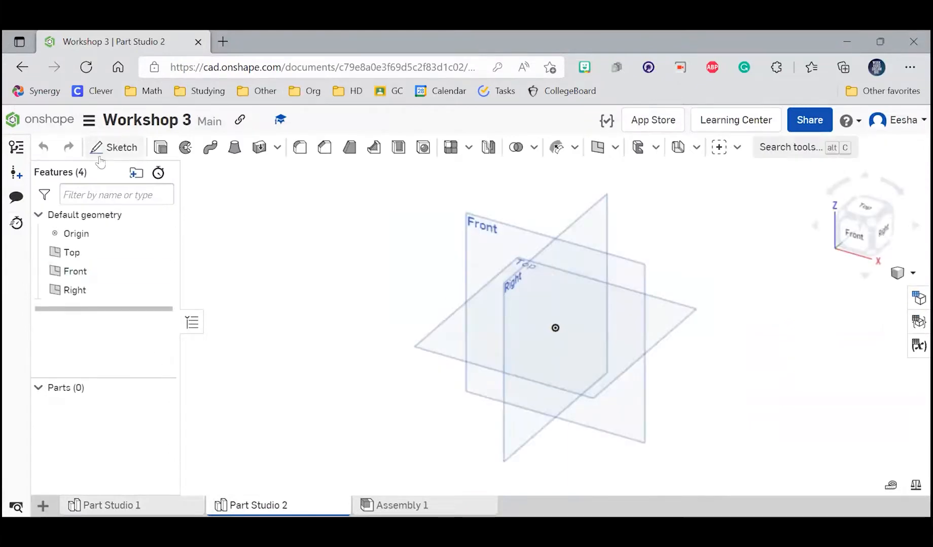
Step: Sketch a corner rectangle about 101 mm long on the Top plane, starting at the origin, and finish the sketch
left_click(104, 147)
left_click(654, 327)
left_click(172, 148)
left_click(555, 328)
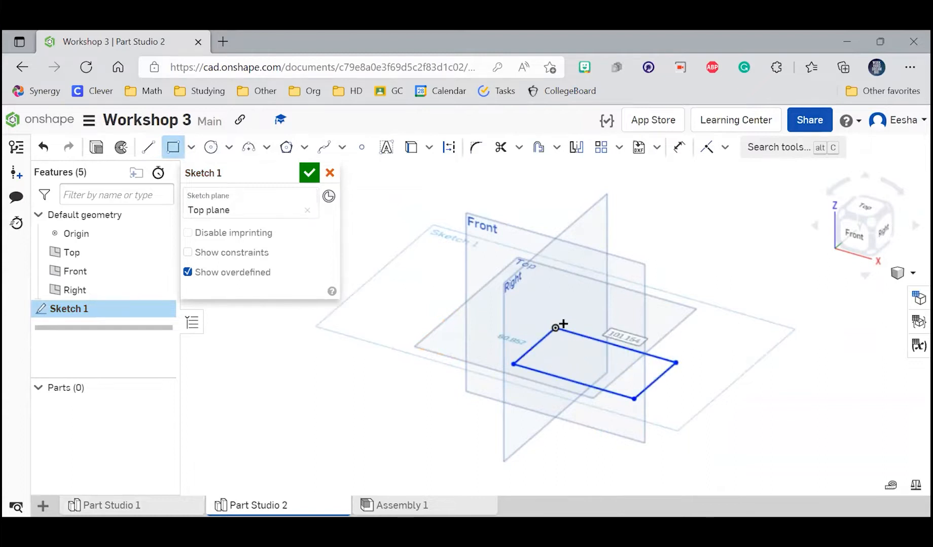
left_click(313, 175)
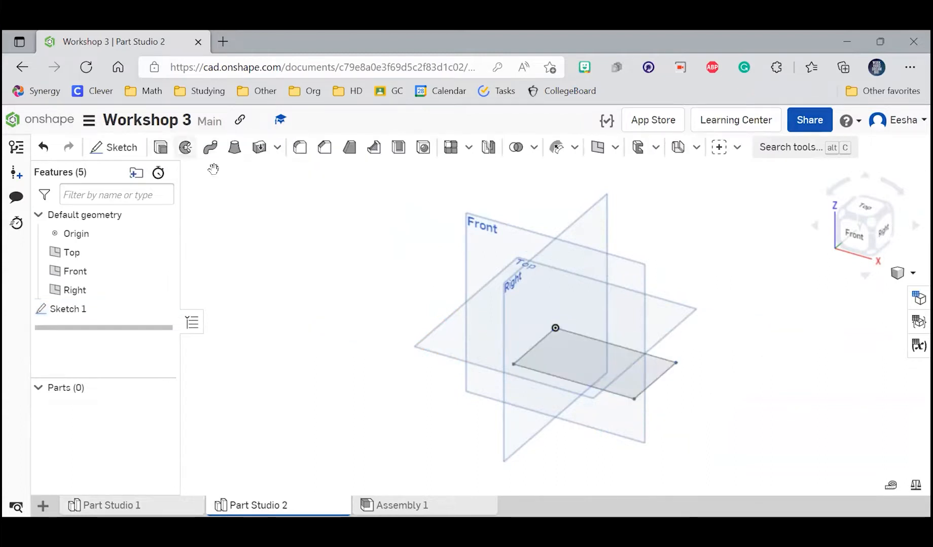
Step: Extrude the rectangle 25 mm as a new solid
left_click(160, 147)
left_click(603, 357)
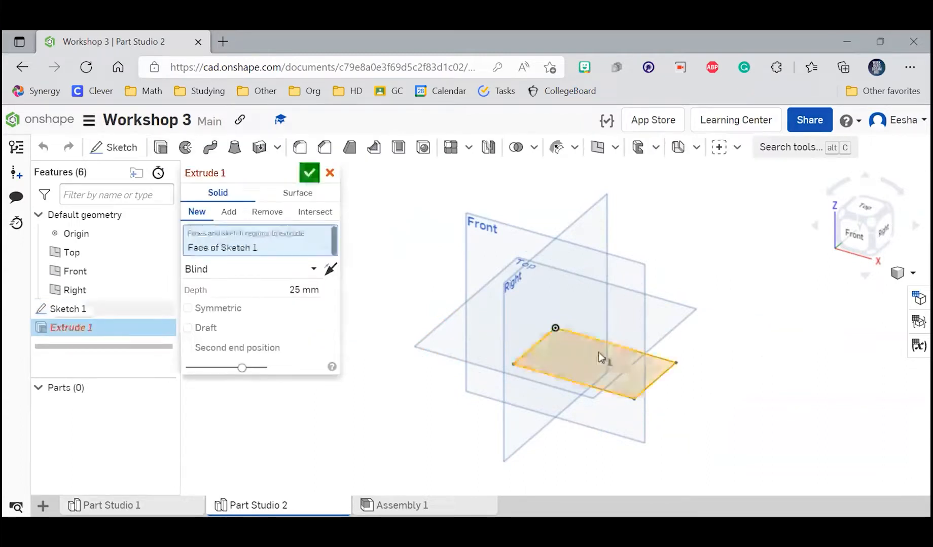
left_click(311, 175)
Step: Insert the block from Part Studio 2 and the disc from Part Studio 1 into Assembly 1
left_click(163, 509)
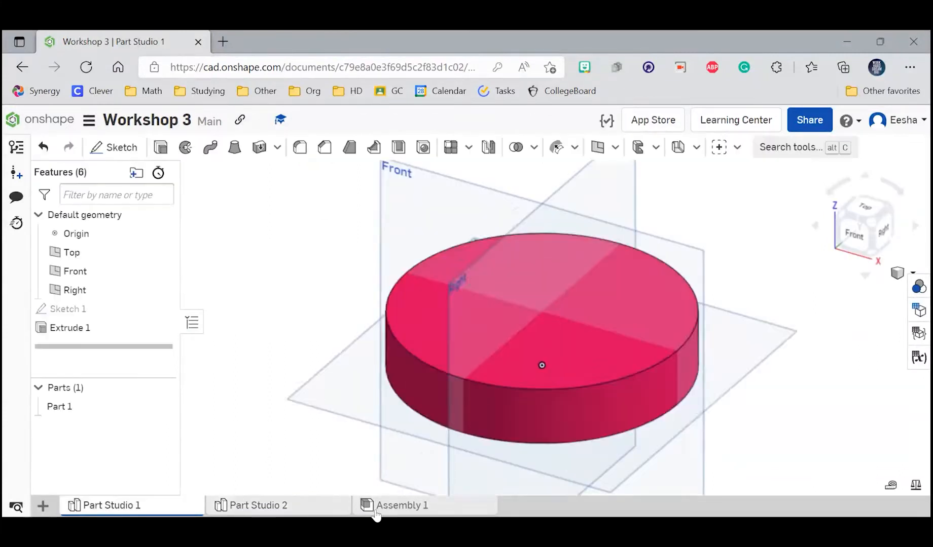
left_click(375, 507)
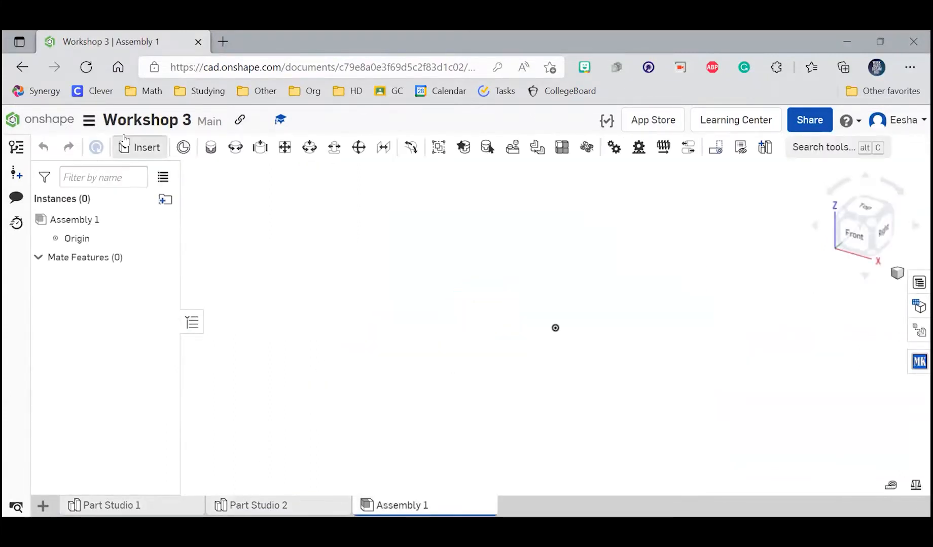
left_click(139, 147)
left_click(281, 380)
left_click(307, 349)
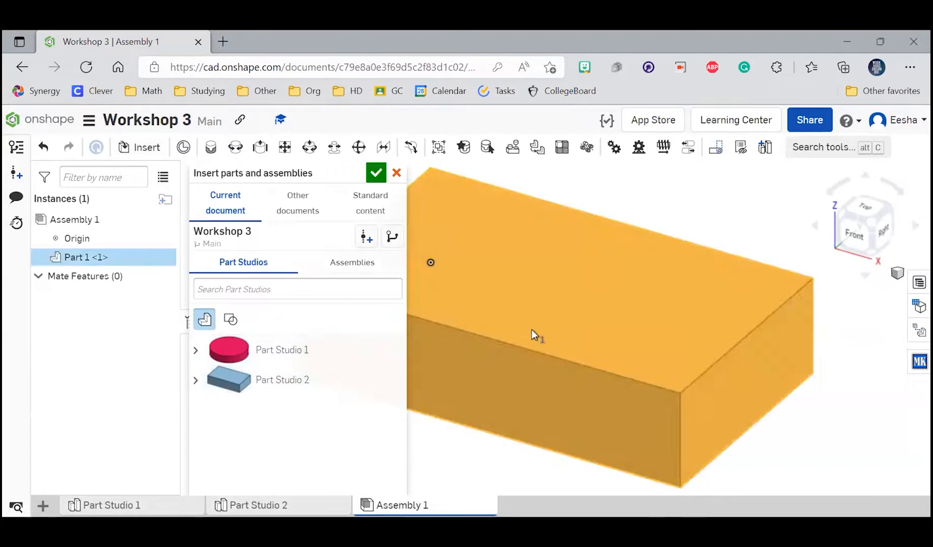
left_click(529, 336)
left_click(375, 173)
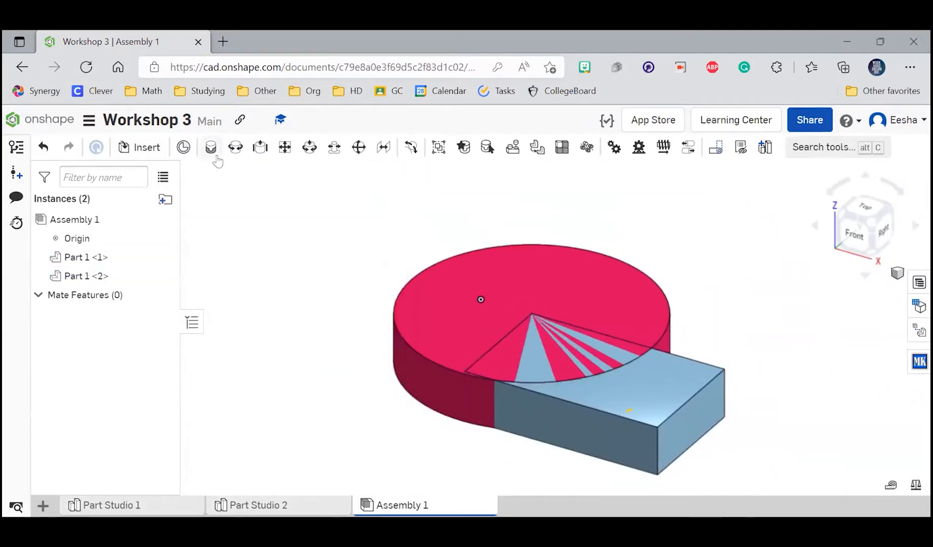
Step: Fasten the centre of the disc's bottom face to the midpoint of the block's upper end edge
key("j")
left_click(612, 300)
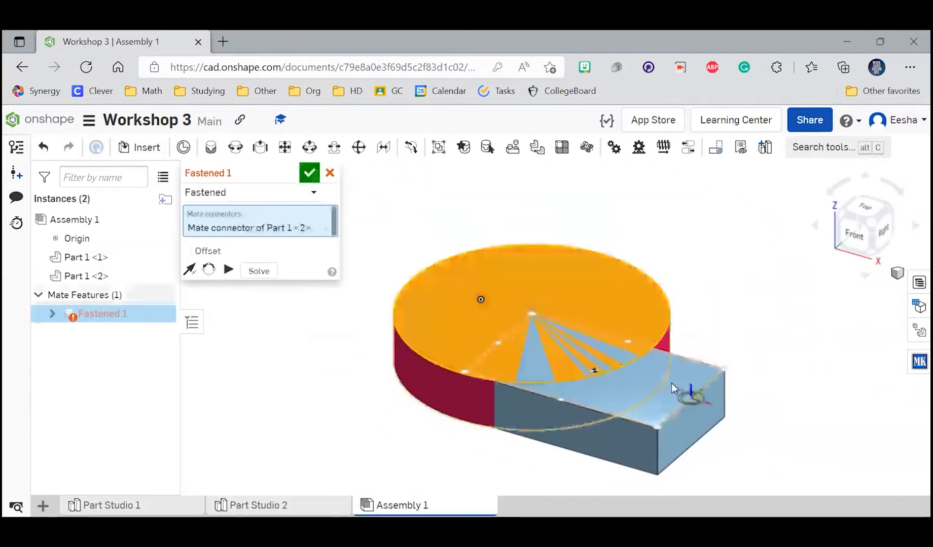
left_click(671, 383)
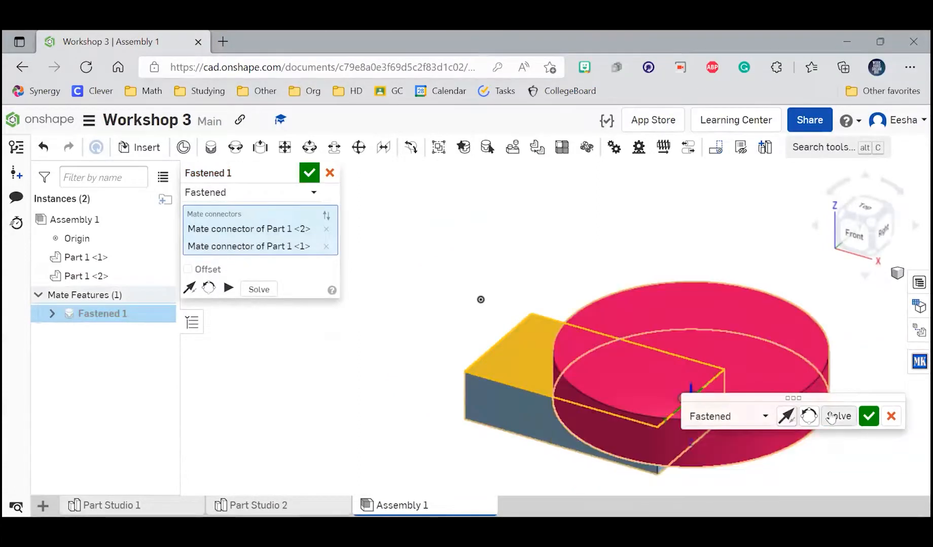
left_click(868, 417)
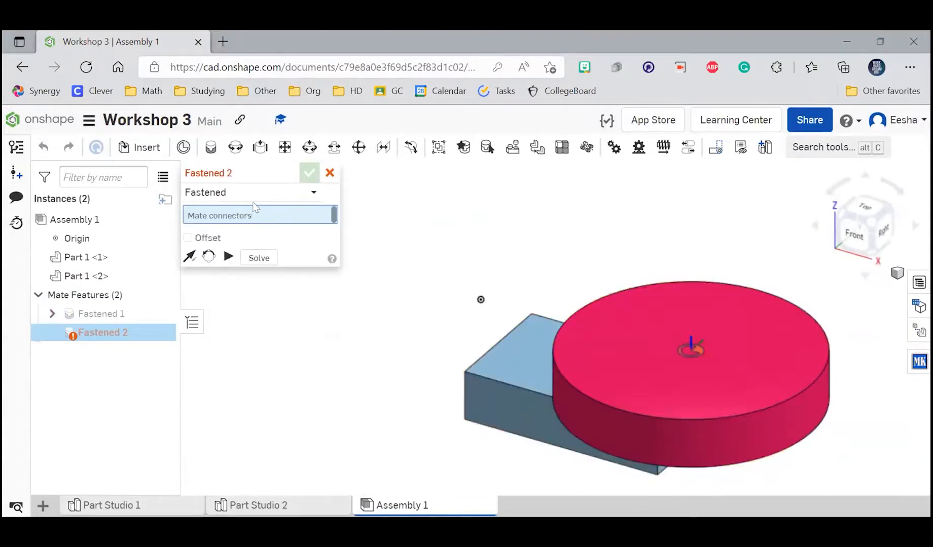
left_click(330, 173)
Step: Examine how the disc sits on the block from above, from the underside and from an angled view
scroll(300, 233, "down", 3)
scroll(532, 297, "up", 5)
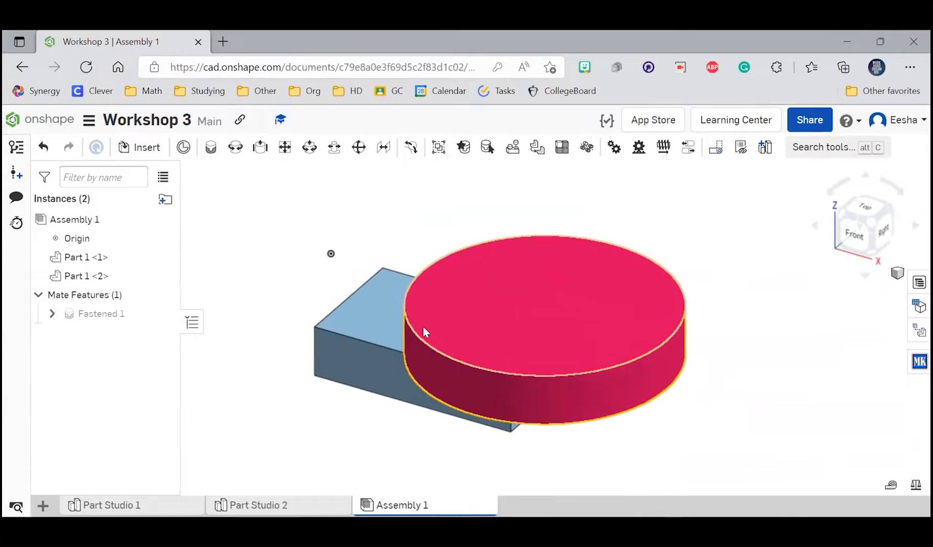
scroll(439, 402, "up", 1)
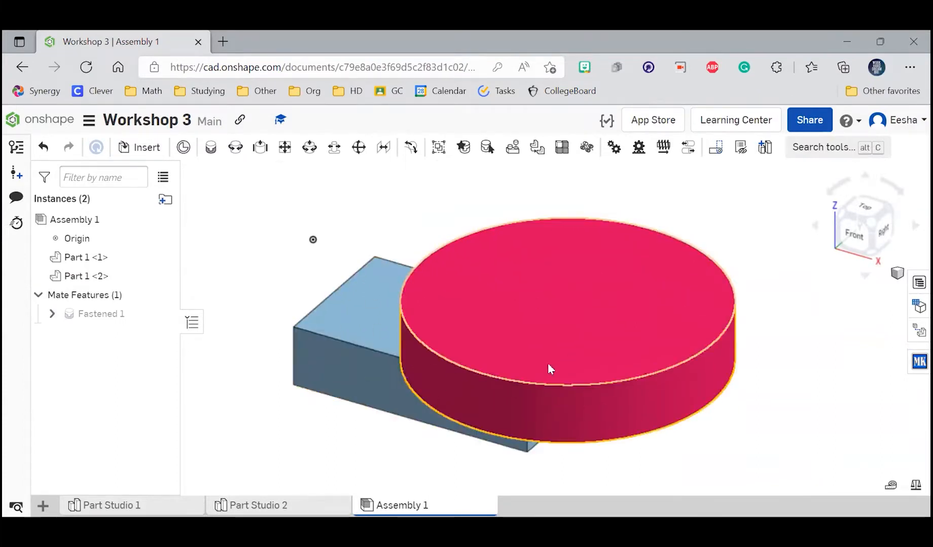
left_click(864, 278)
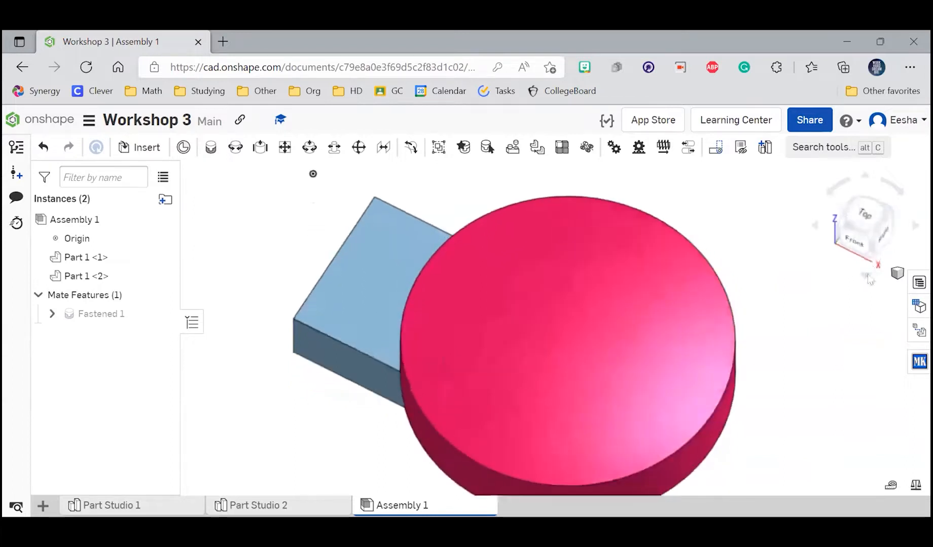
left_click(864, 279)
left_click(864, 279)
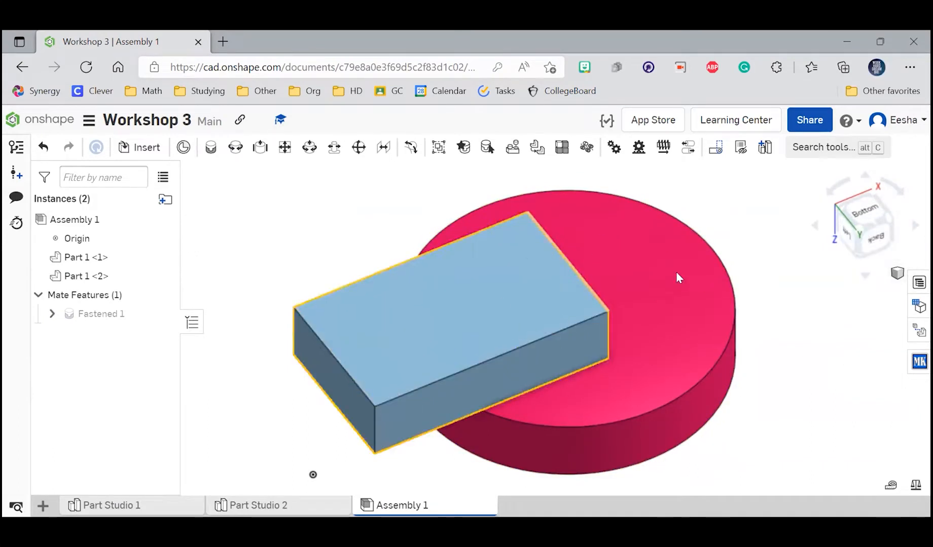
left_click(864, 276)
left_click(865, 276)
left_click(865, 276)
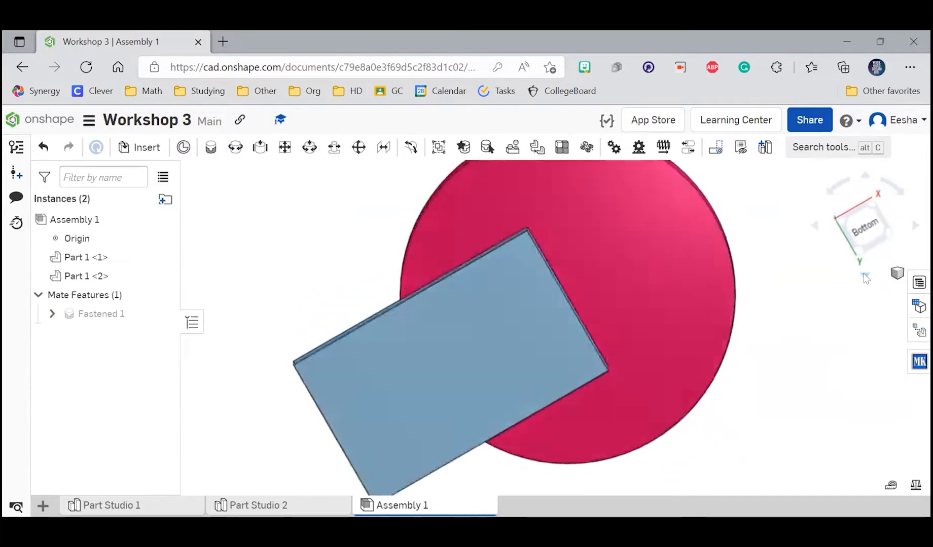
left_click(865, 276)
left_click(864, 276)
left_click(865, 276)
left_click(865, 277)
left_click(865, 276)
left_click(865, 277)
left_click(865, 277)
left_click(864, 276)
left_click(865, 276)
left_click(864, 276)
left_click(870, 172)
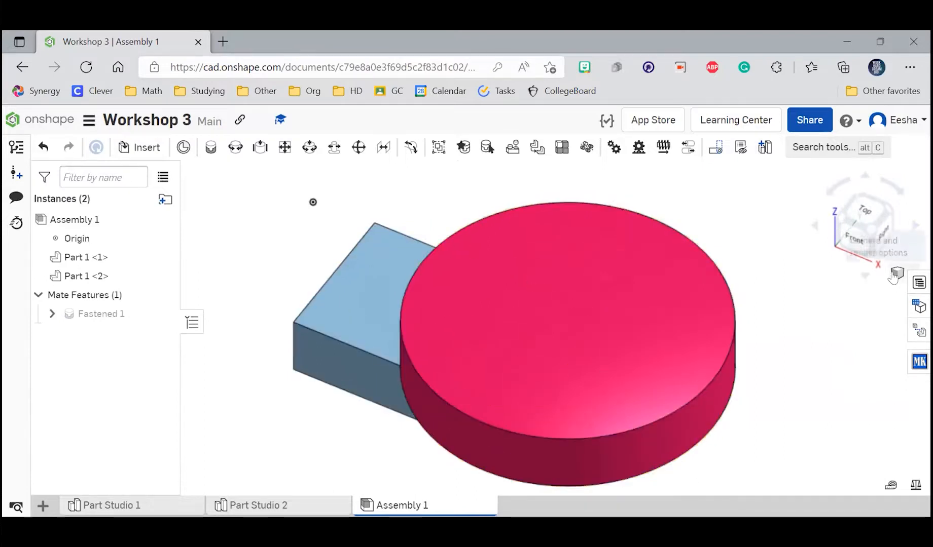
left_click_drag(871, 212, 873, 232)
left_click_drag(879, 216, 861, 203)
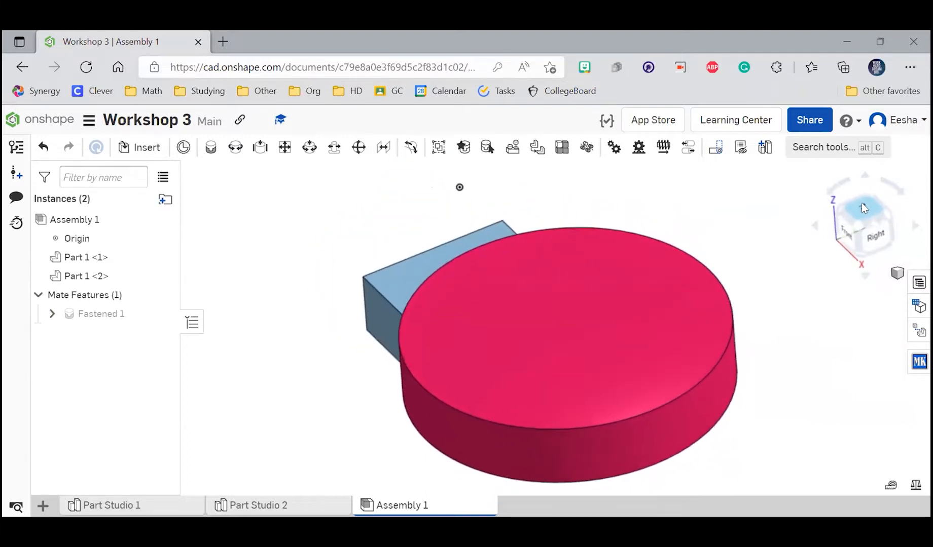
Step: Display the assembly shaded without edges and orient it to the dimetric view
left_click(896, 274)
left_click(766, 264)
left_click(897, 273)
left_click(852, 380)
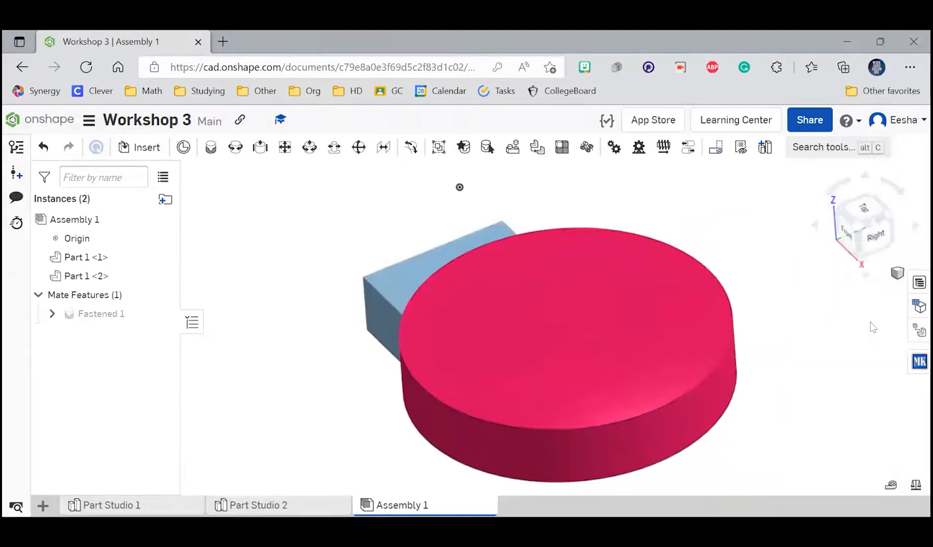
left_click(894, 274)
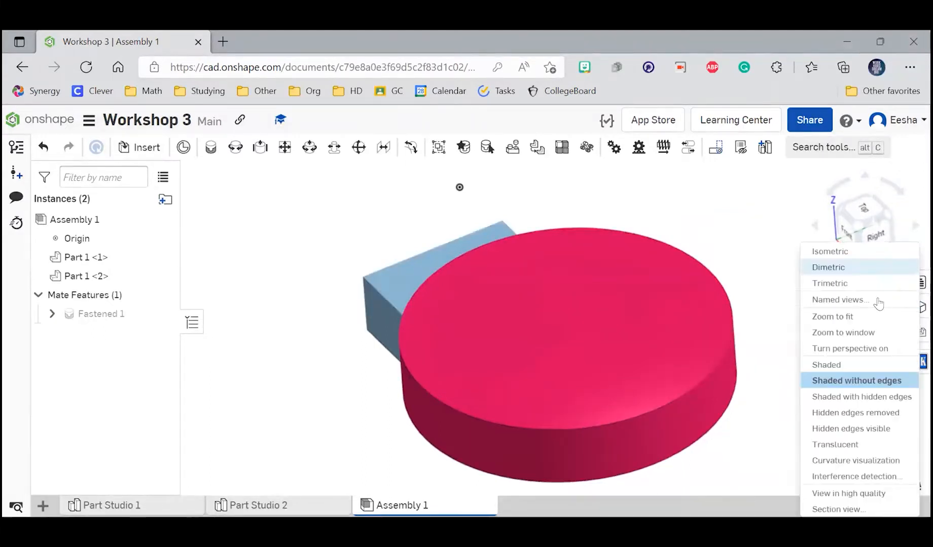
left_click(845, 267)
Step: Try the curvature visualization and hidden-edges-removed display styles, and return to shading without edges
left_click(896, 274)
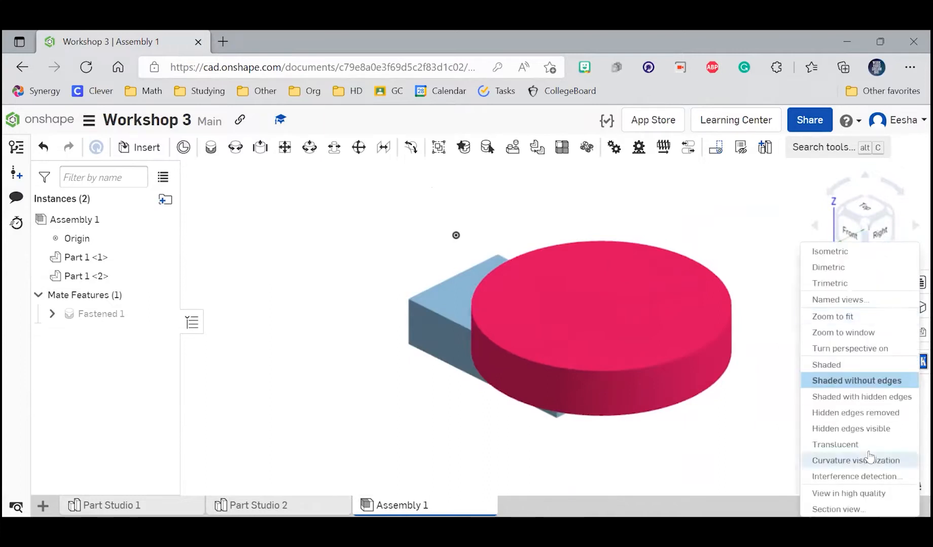
left_click(855, 460)
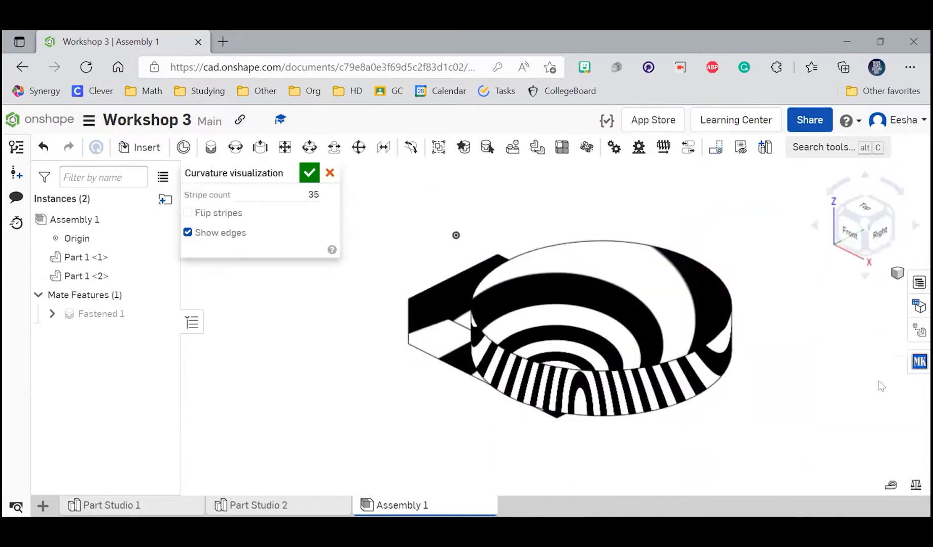
left_click(302, 176)
left_click(896, 273)
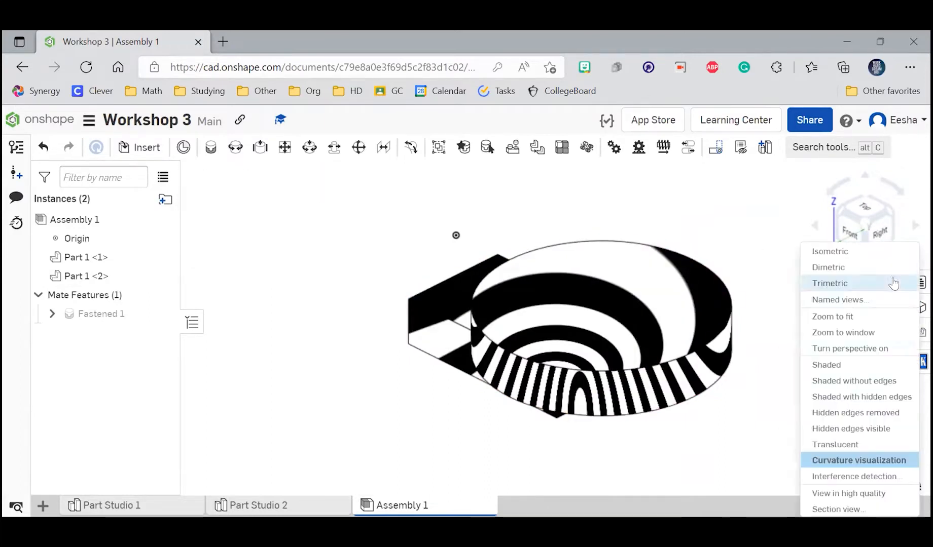
left_click(844, 413)
left_click(896, 273)
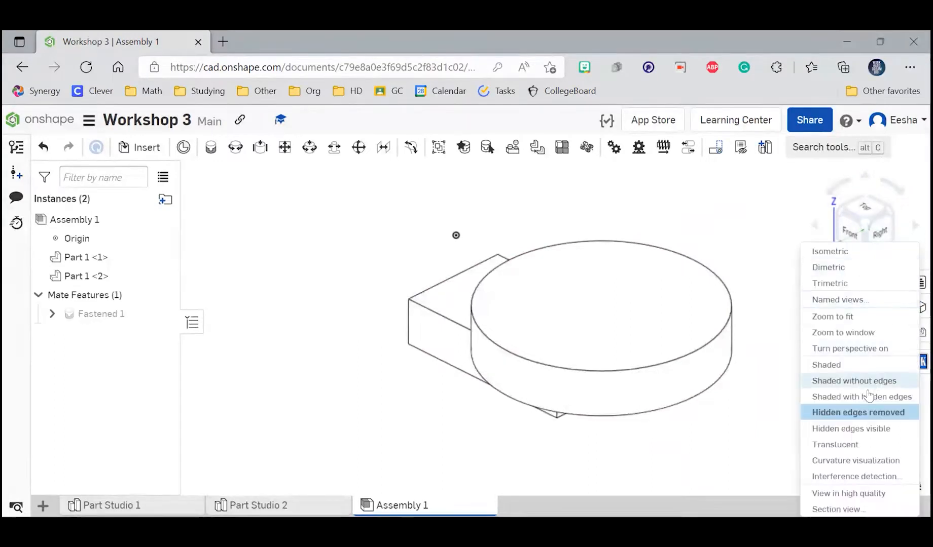
left_click(861, 382)
Step: Switch the assembly's display style to translucent
left_click(896, 274)
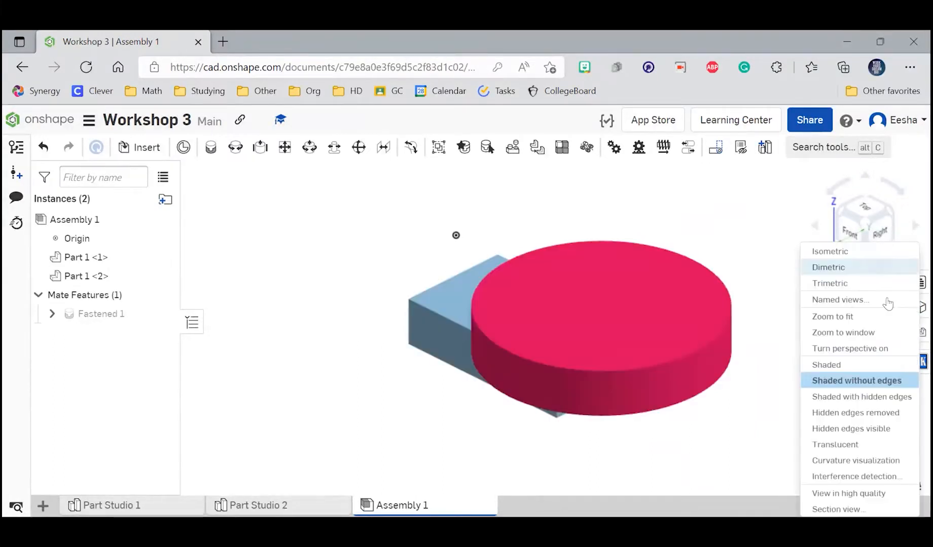
left_click(856, 445)
scroll(681, 347, "up", 3)
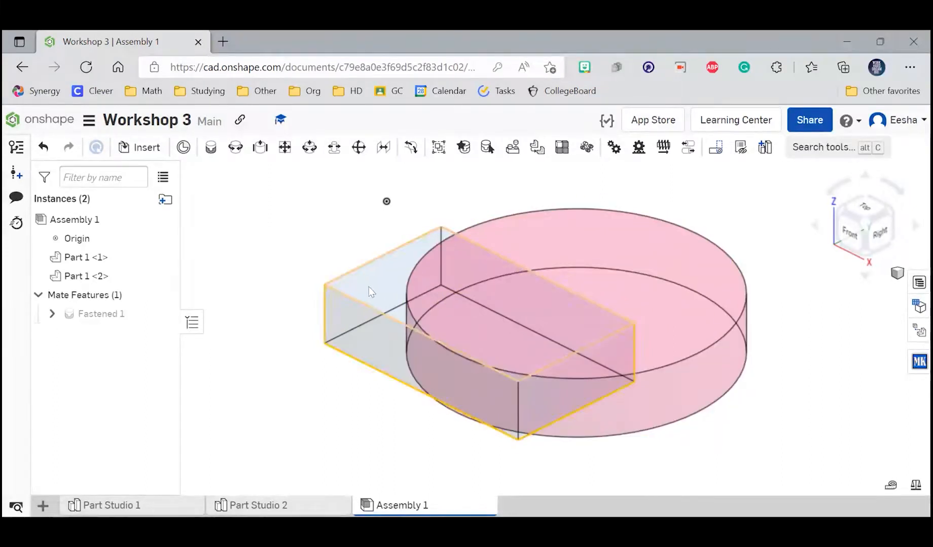
Step: Delete the fastened mate between the disc and the block, and move the disc away from the block's centre
left_click(87, 316)
key("Delete")
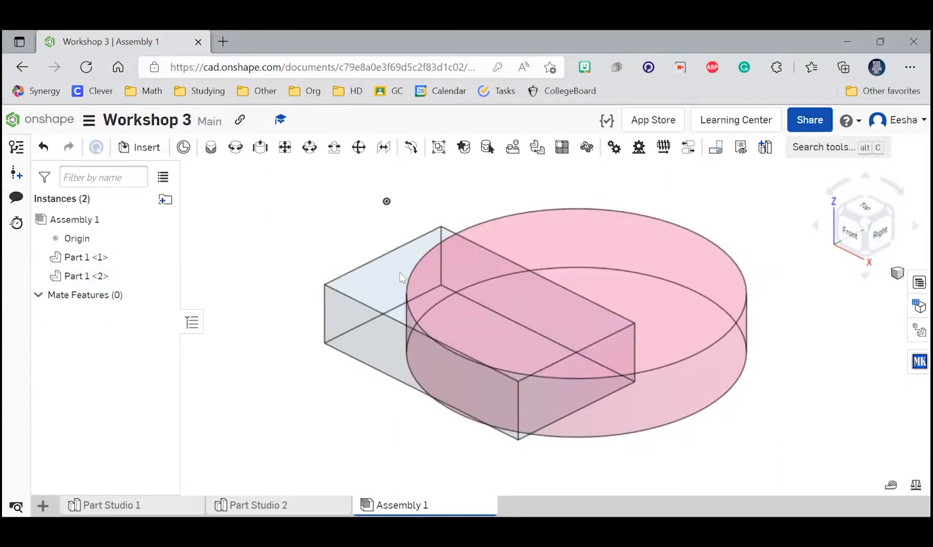
left_click_drag(577, 276, 749, 282)
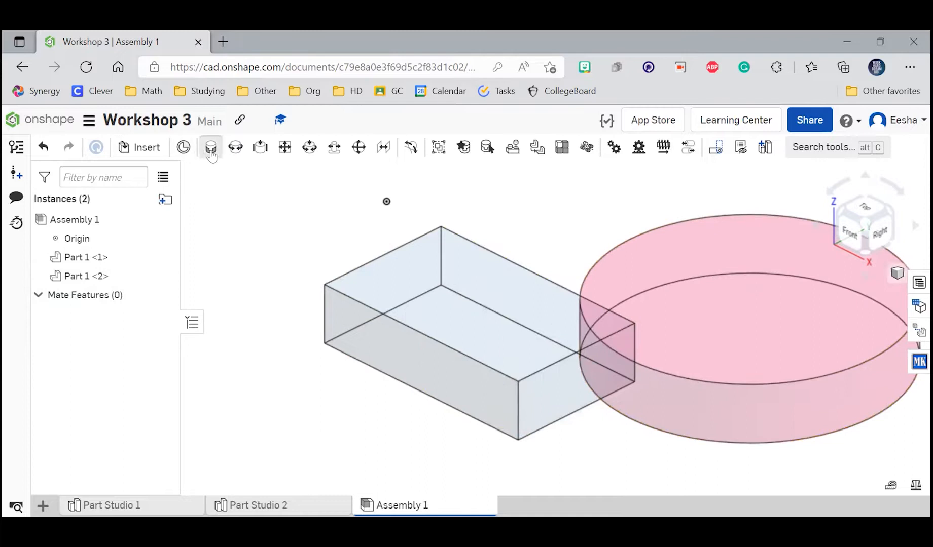
Step: Fasten the centre of the disc's bottom face to the centre of the block's top face
left_click(211, 148)
left_click(765, 268)
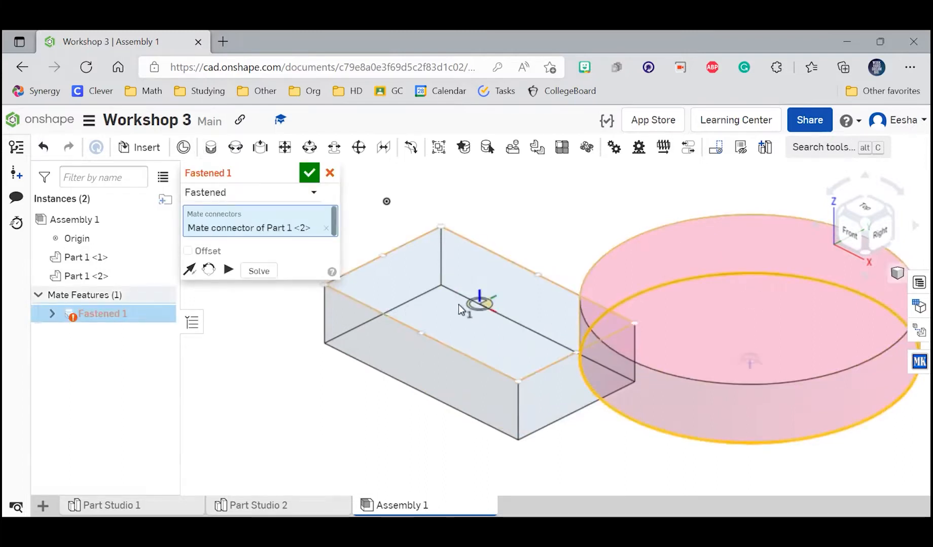
left_click(475, 321)
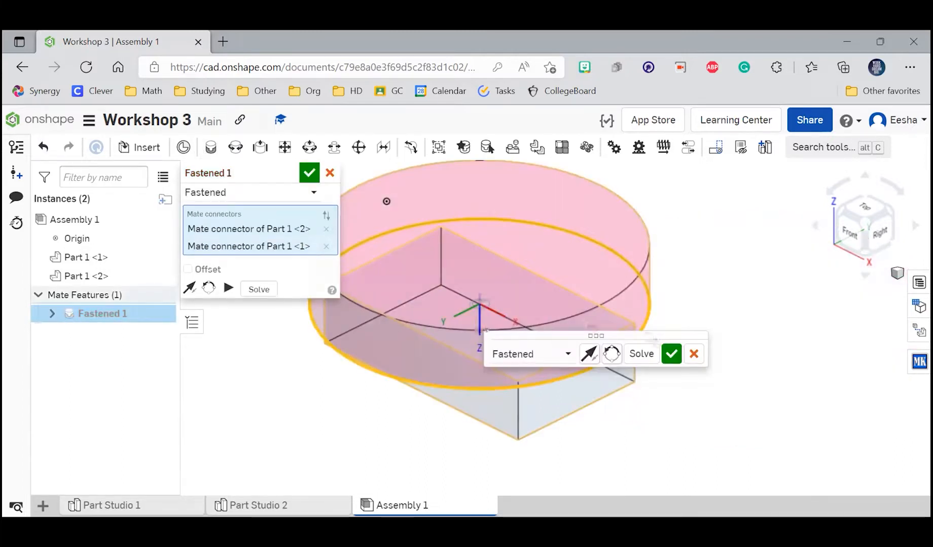
left_click(672, 355)
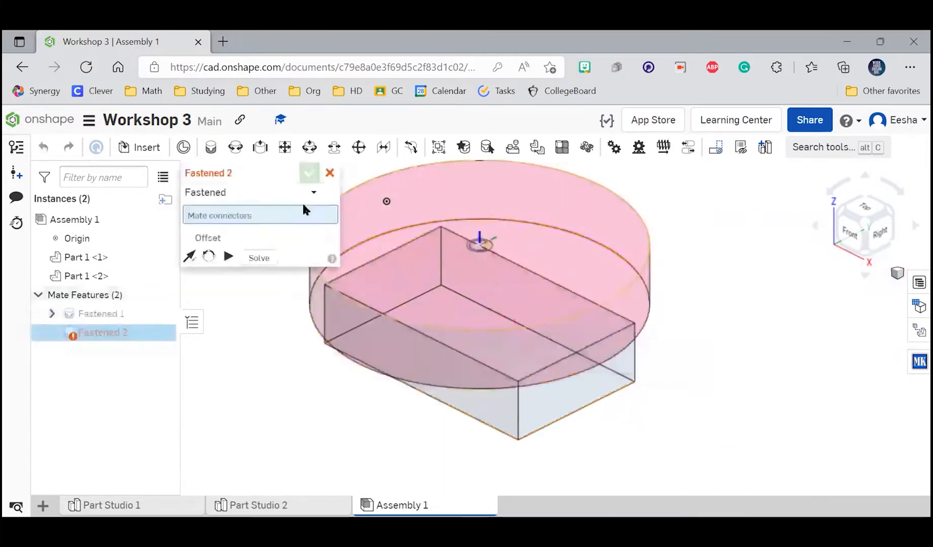
Step: Examine the translucent disc and block from the underside to check how they are joined
left_click(862, 274)
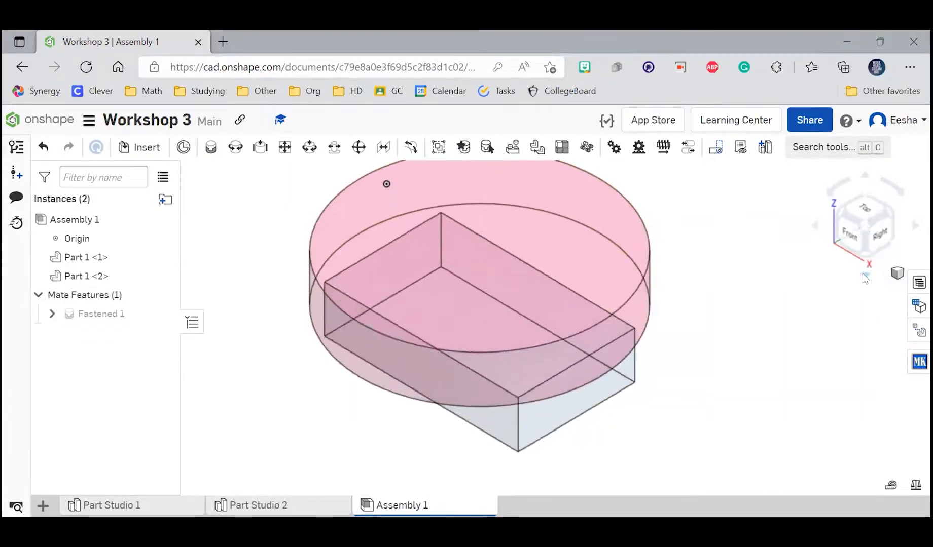
left_click(863, 274)
left_click(862, 274)
left_click(863, 274)
left_click(862, 274)
left_click(862, 274)
left_click(863, 274)
left_click(863, 274)
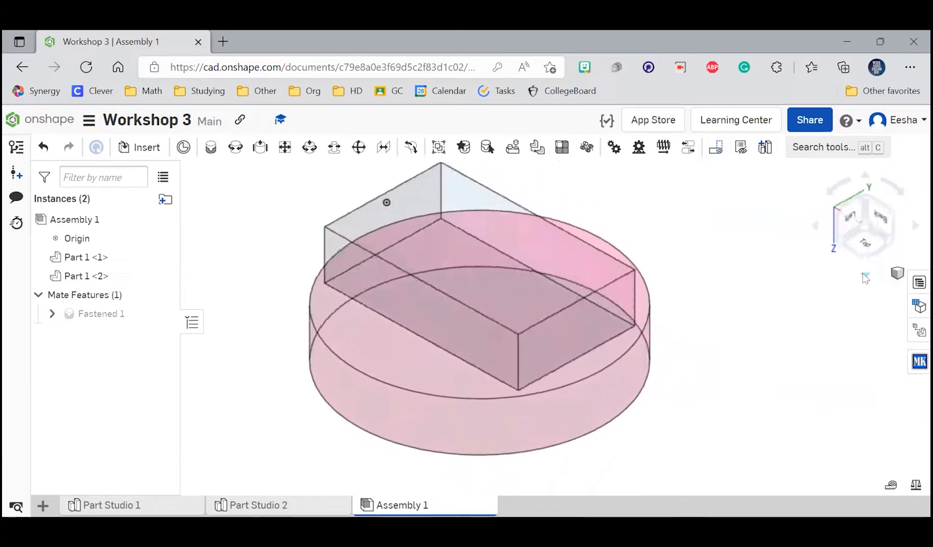
left_click(863, 274)
left_click(863, 274)
left_click(863, 274)
left_click(863, 274)
left_click(863, 274)
scroll(464, 411, "down", 3)
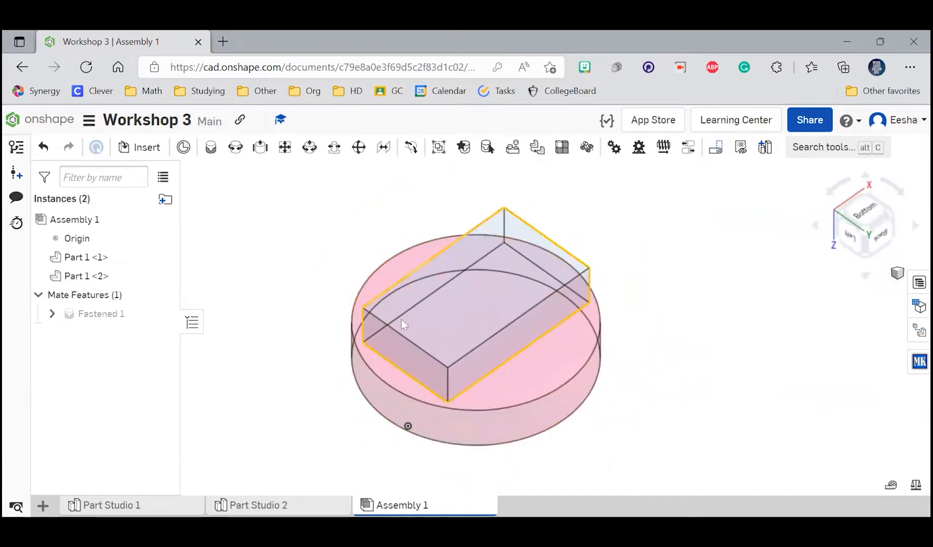
left_click(401, 318)
left_click(289, 282)
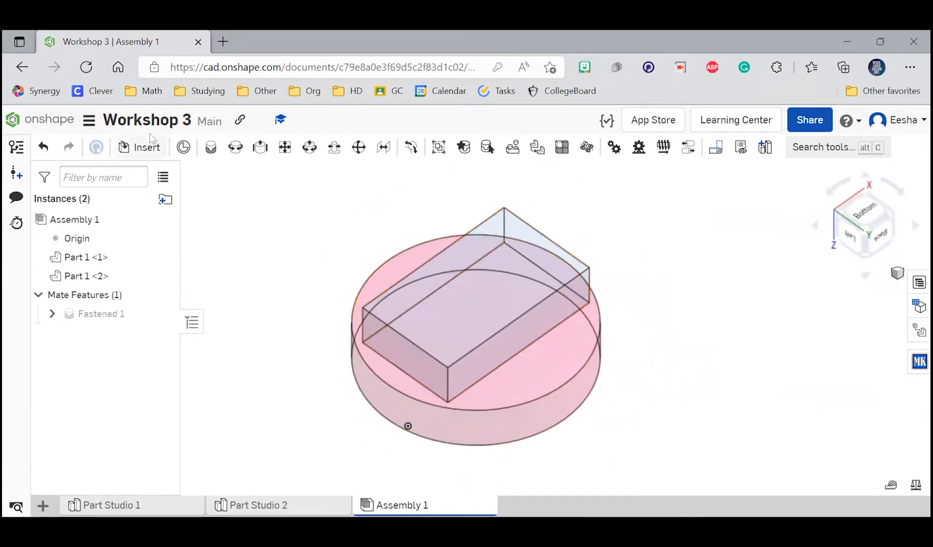
Step: Open the print setup for a Letter portrait page, fit the disc and block inside the page frame, and close it without printing
left_click(90, 121)
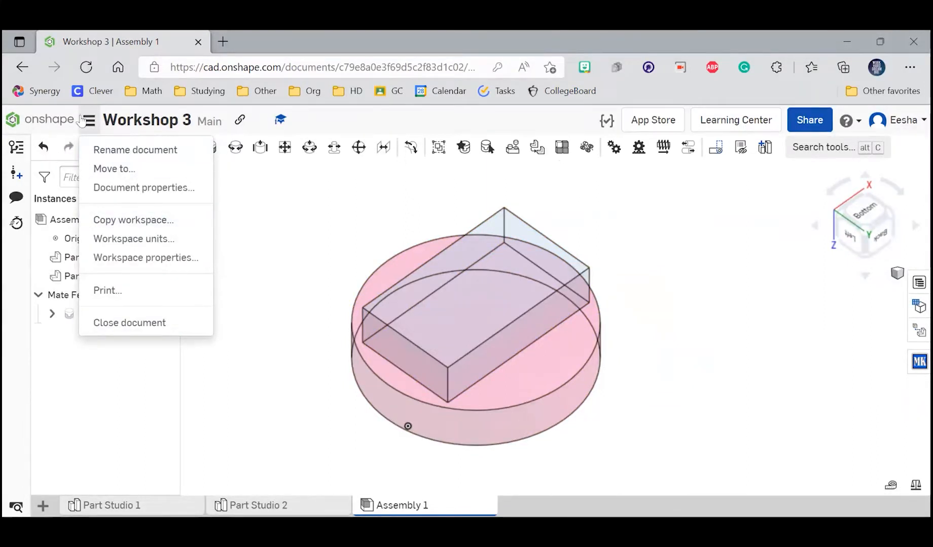
left_click(132, 291)
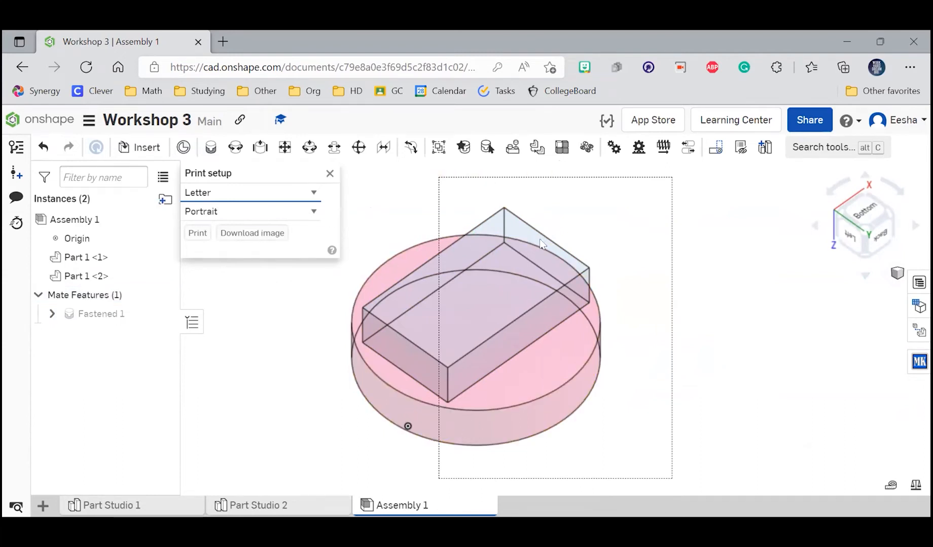
scroll(540, 245, "down", 3)
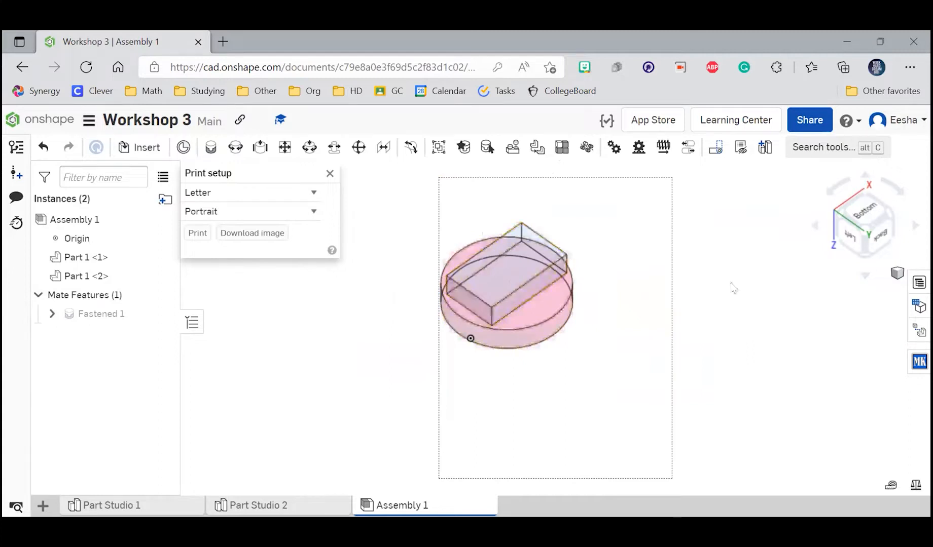
scroll(731, 284, "down", 1)
scroll(603, 270, "up", 2)
scroll(624, 332, "down", 1)
scroll(532, 252, "up", 1)
scroll(537, 258, "up", 1)
scroll(512, 264, "down", 1)
scroll(469, 254, "up", 1)
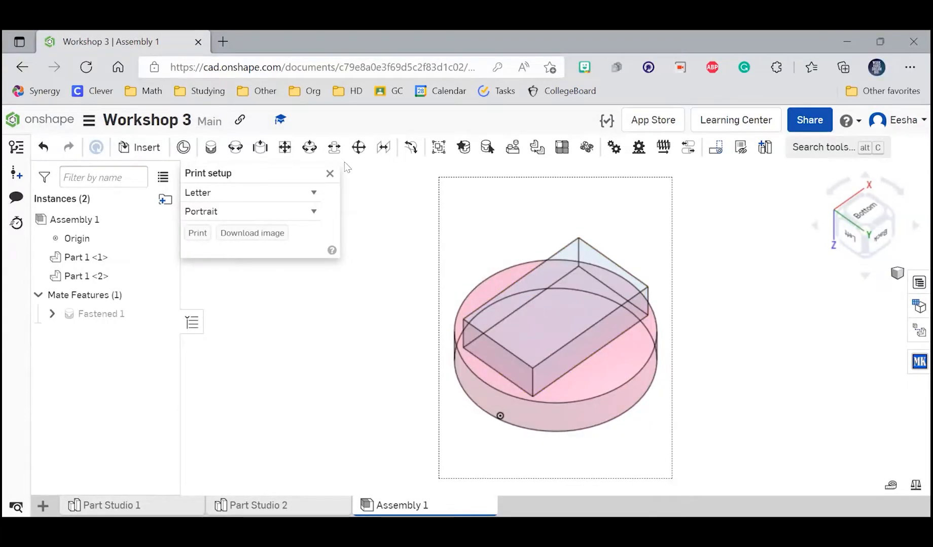
left_click(330, 174)
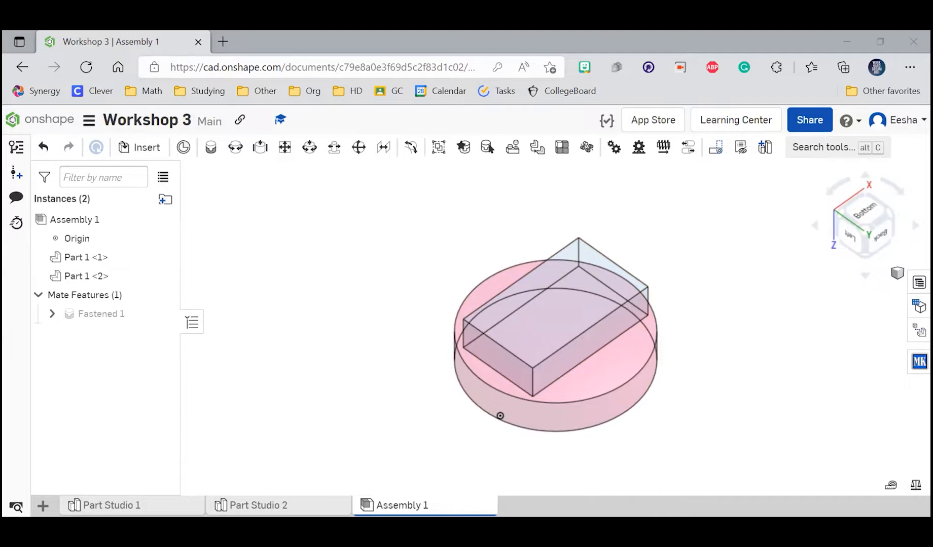
scroll(507, 403, "down", 1)
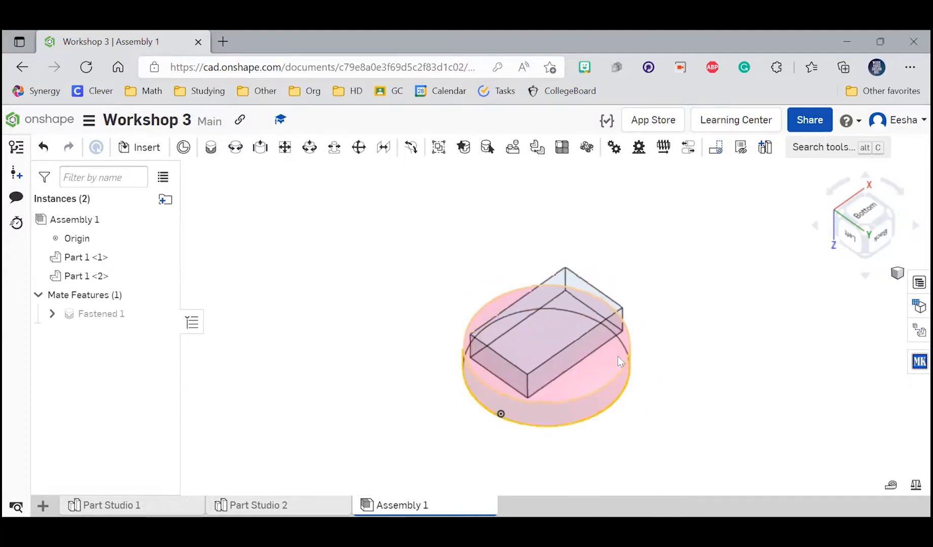
scroll(624, 354, "up", 2)
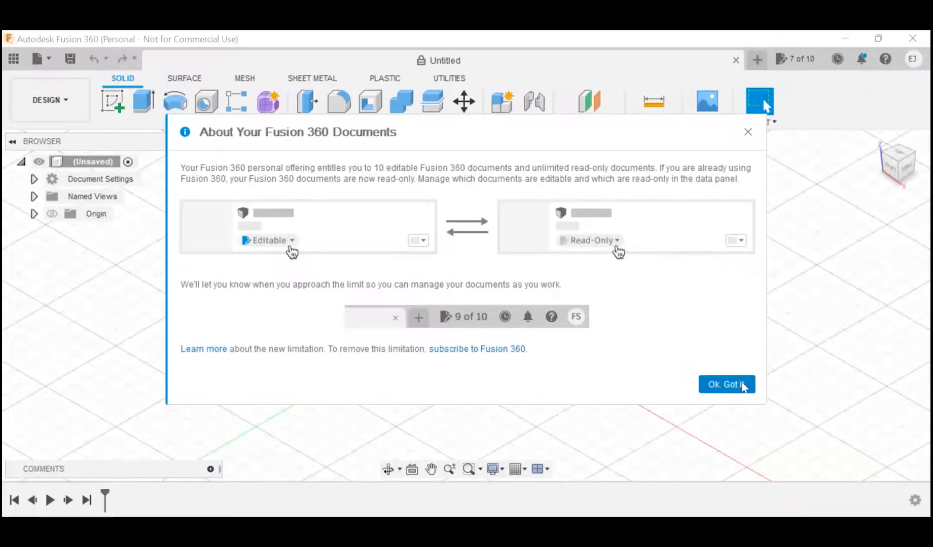
Step: Switch to Autodesk Fusion 360, dismiss the document notice, and sketch a circle about 127 mm in diameter around the origin on the horizontal plane
left_click(740, 385)
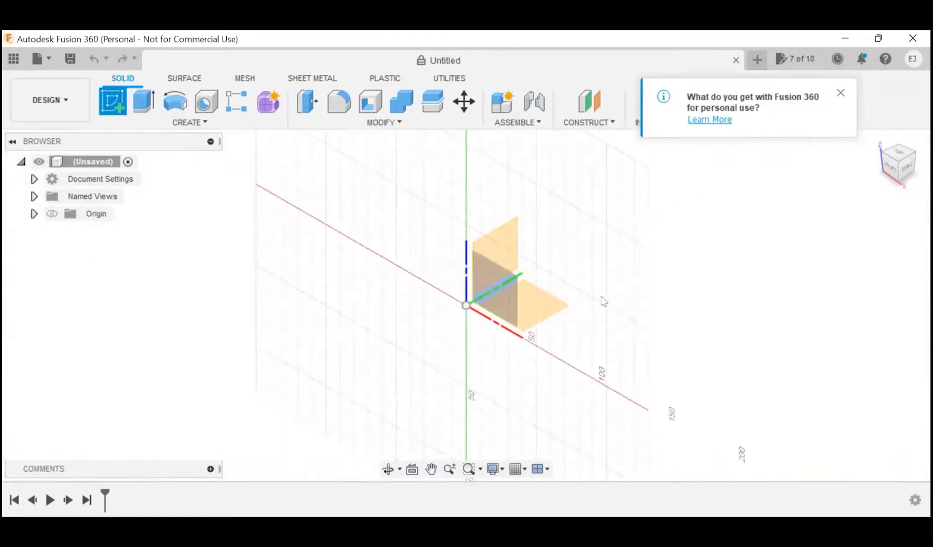
left_click(528, 304)
key("c")
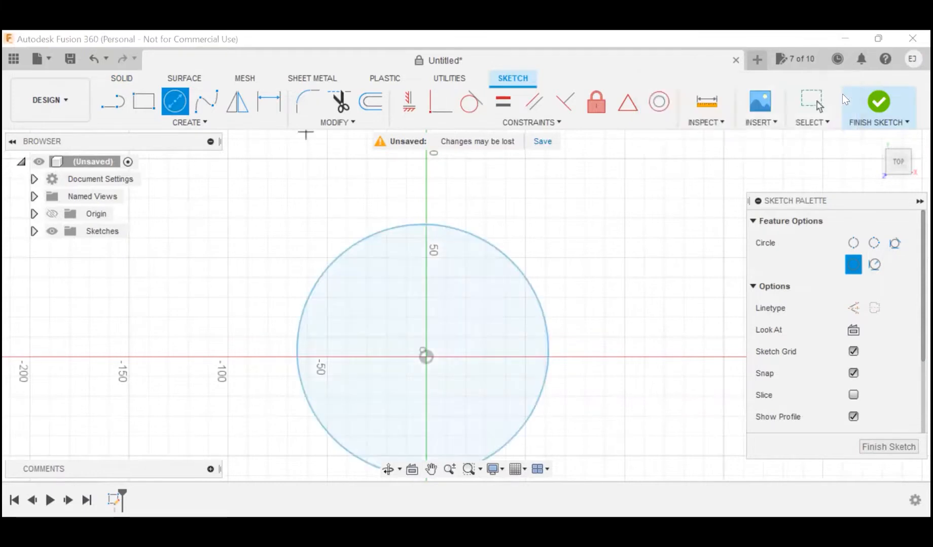
left_click(872, 104)
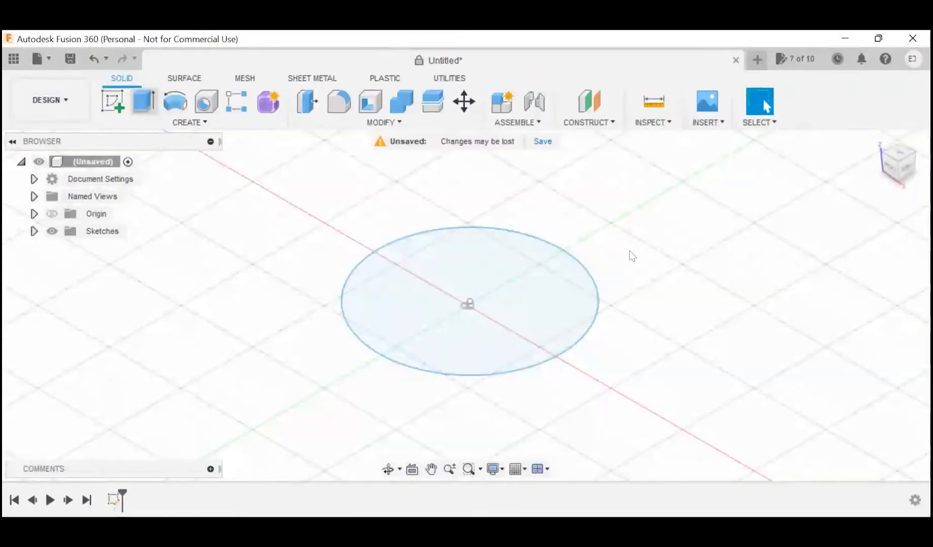
Step: Extrude the circle 20 mm to one side as a new body and save the design as Untitled in Admin Project
key("e")
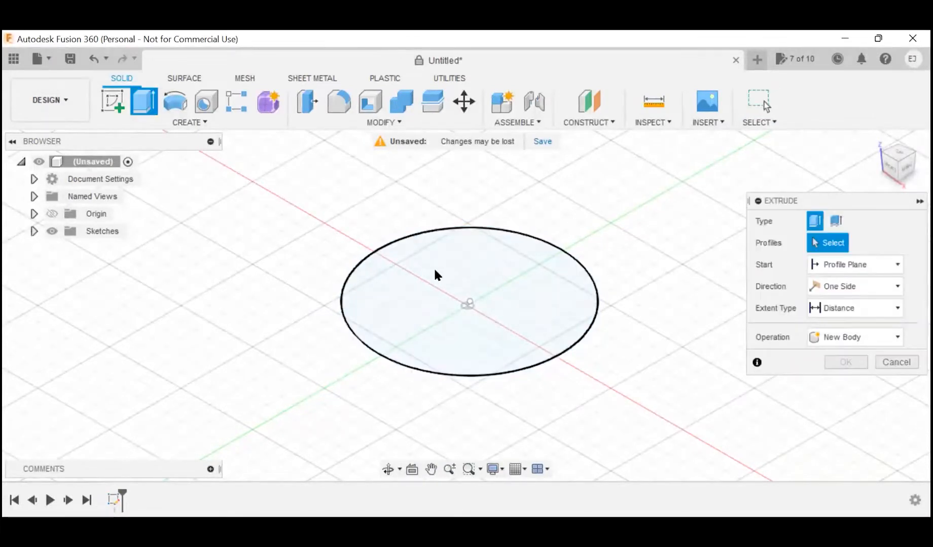
left_click(466, 287)
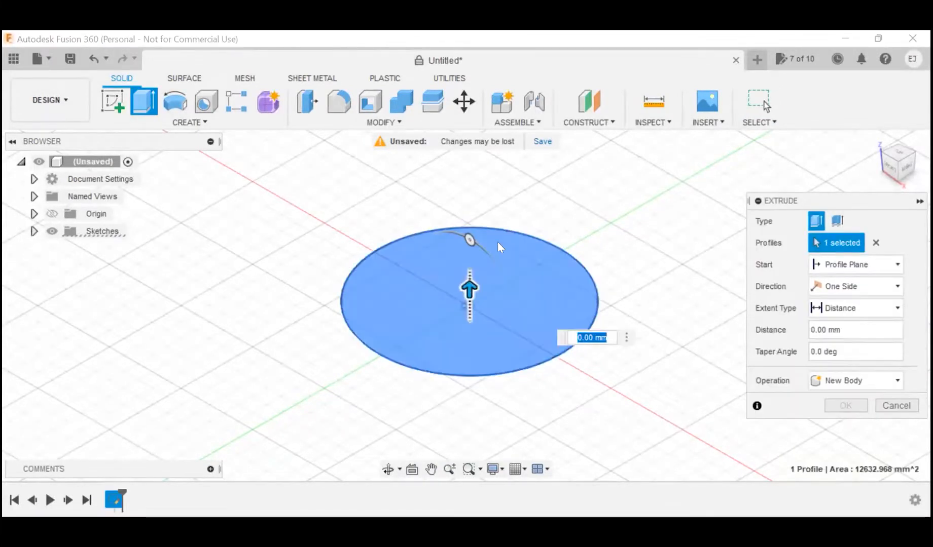
type("20")
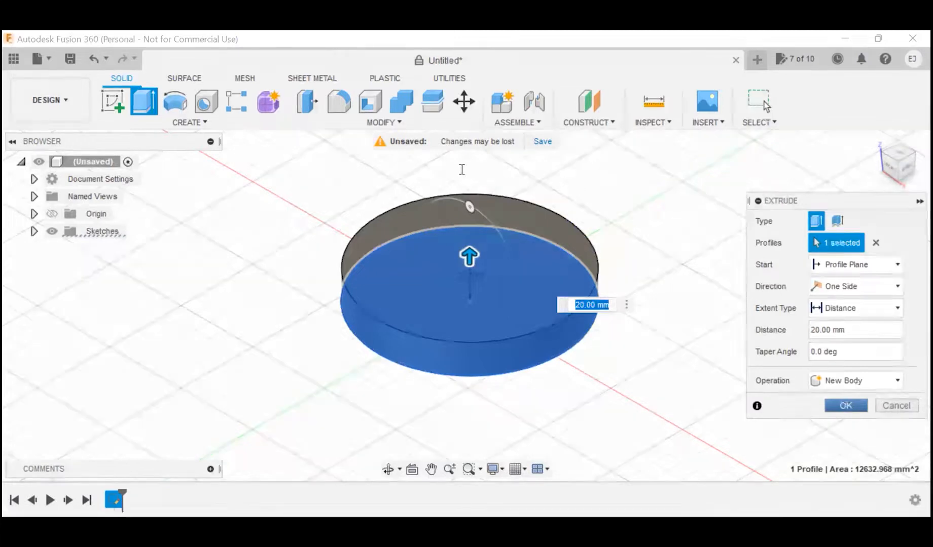
left_click(845, 406)
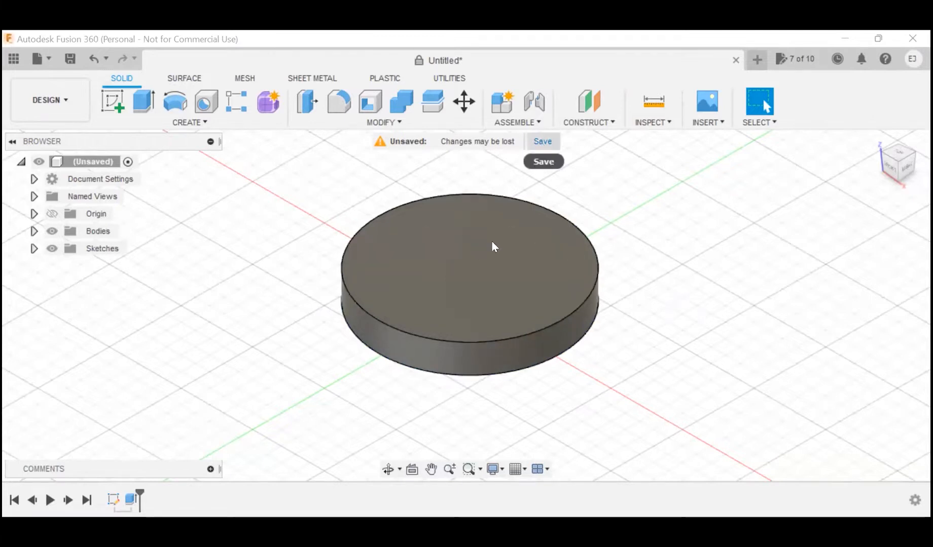
key("ctrl+s")
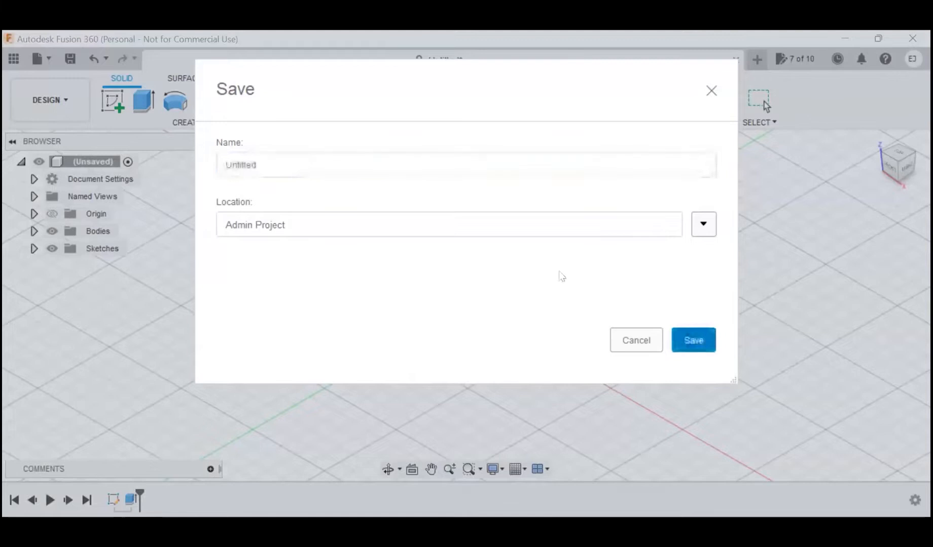
key("Return")
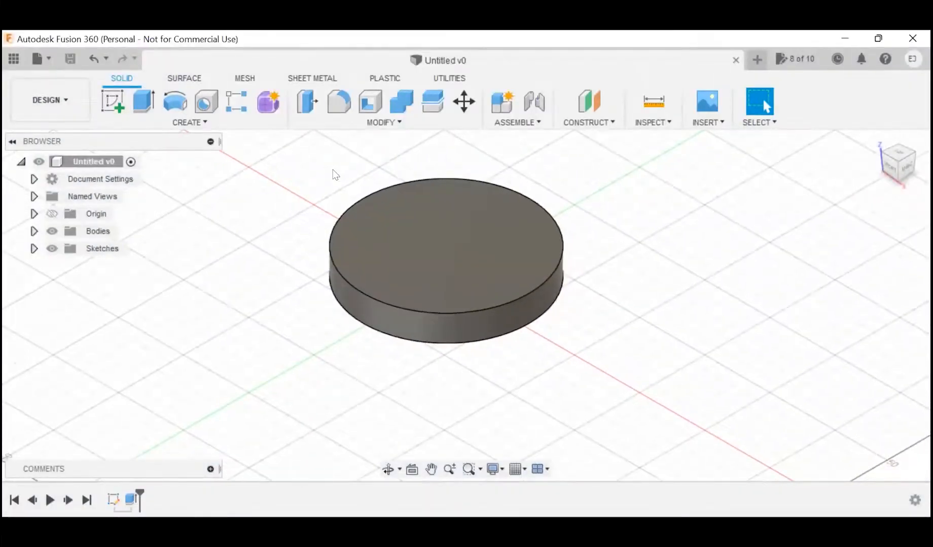
scroll(333, 171, "up", 4)
scroll(333, 170, "down", 1)
scroll(304, 289, "up", 1)
scroll(304, 290, "down", 5)
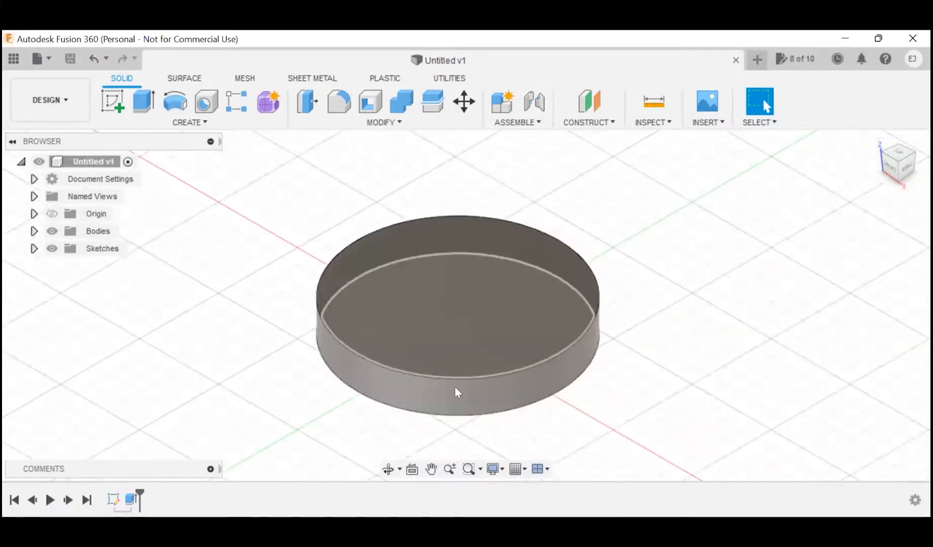
scroll(455, 392, "up", 2)
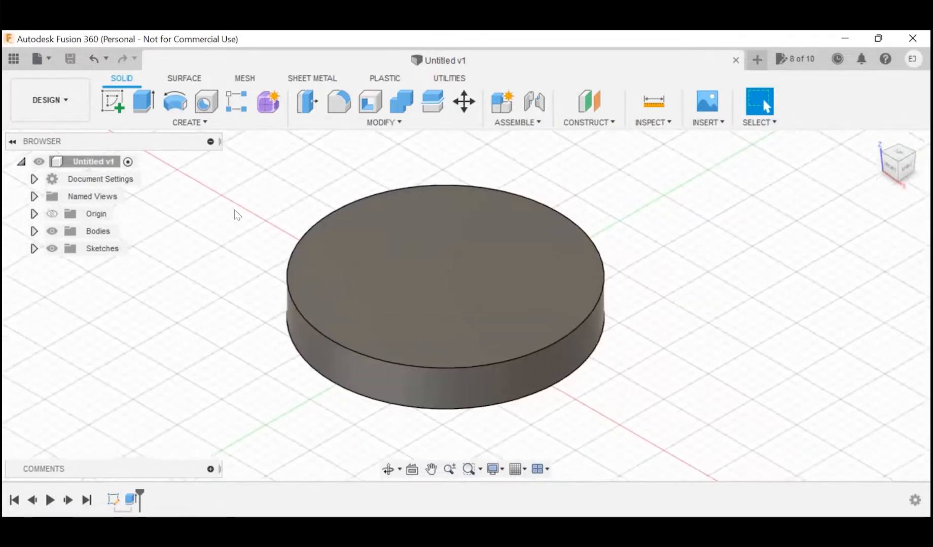
scroll(237, 215, "up", 1)
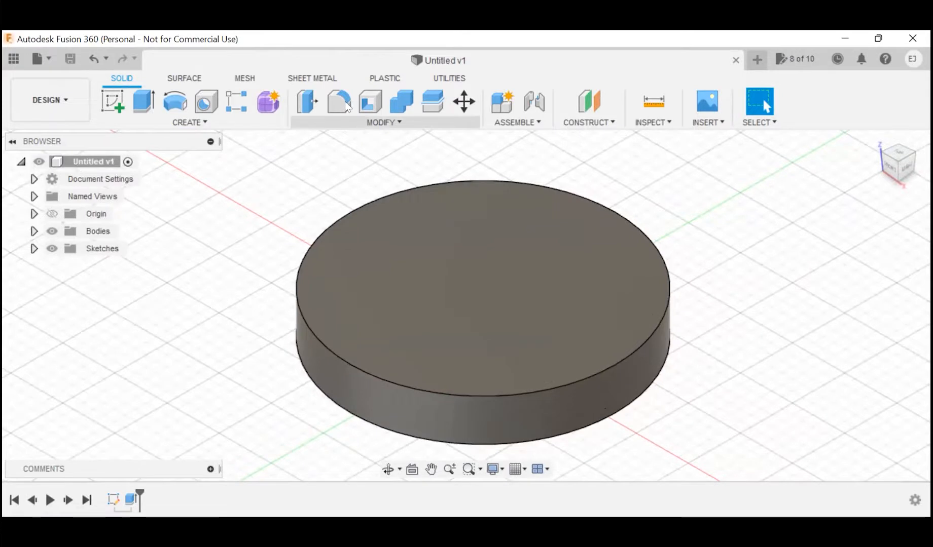
Step: Open the Appearance settings for bodies and components and expand the Metal category of the Fusion 360 appearance library
left_click(393, 122)
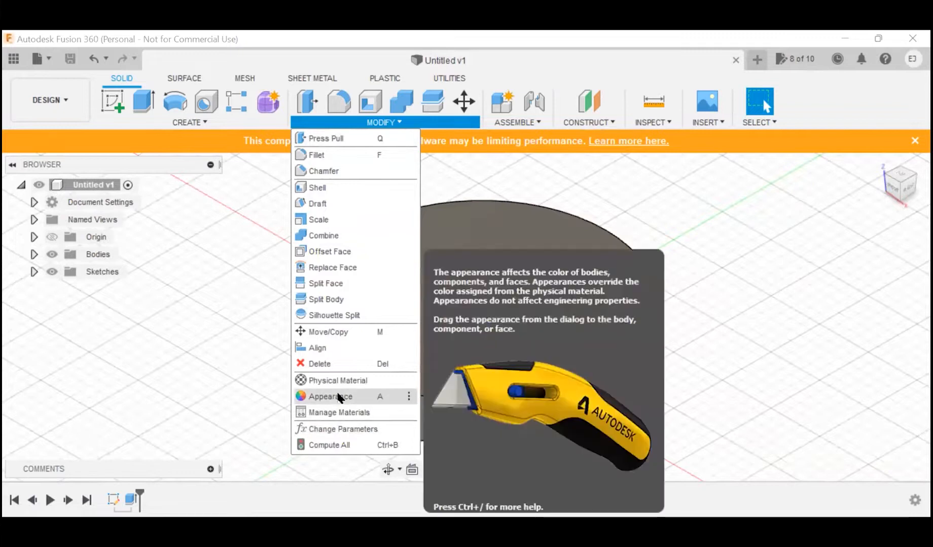
left_click(215, 387)
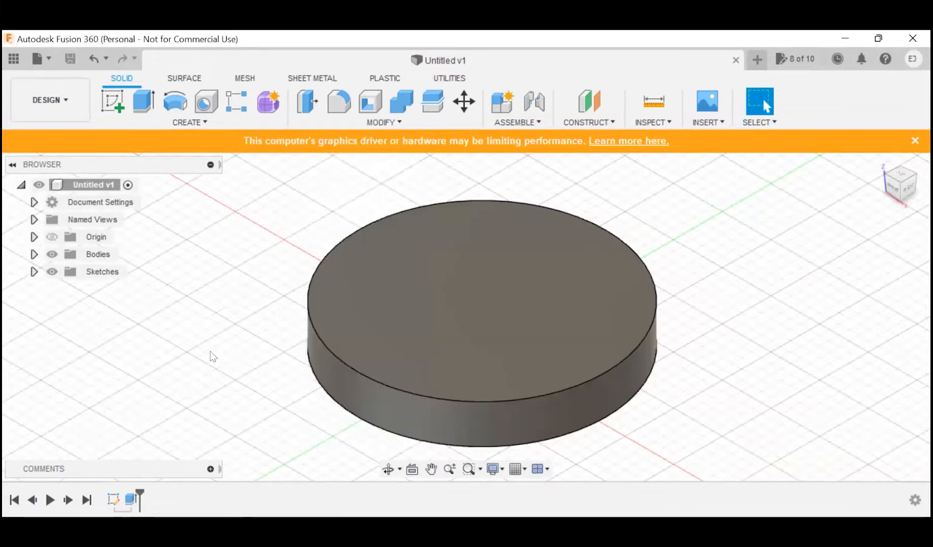
key("a")
scroll(208, 350, "up", 2)
scroll(208, 351, "down", 5)
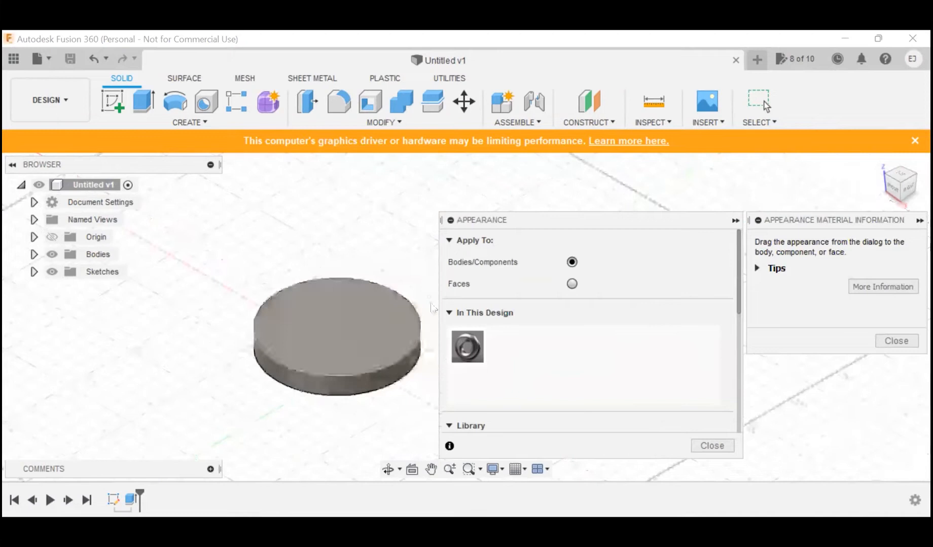
scroll(431, 282, "up", 3)
scroll(431, 282, "up", 1)
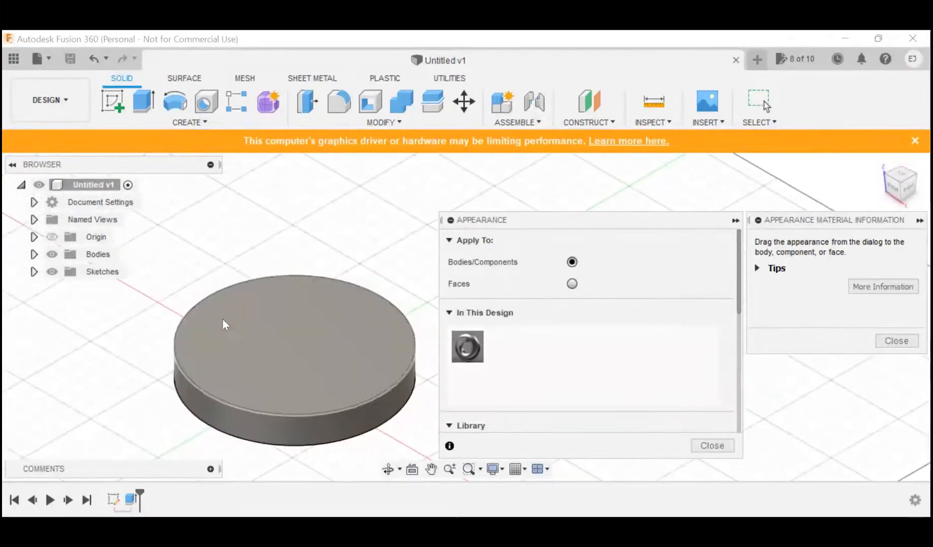
scroll(222, 320, "up", 3)
scroll(120, 283, "down", 3)
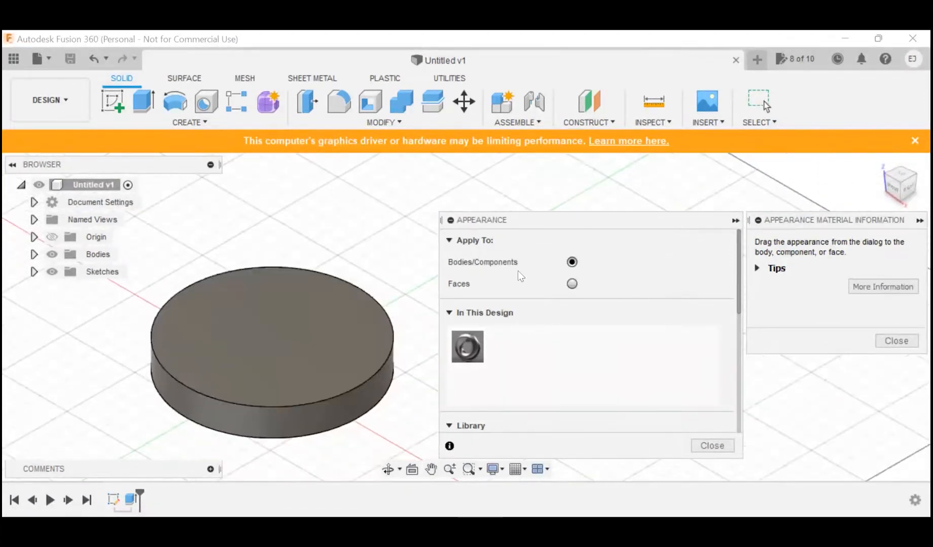
scroll(518, 270, "down", 5)
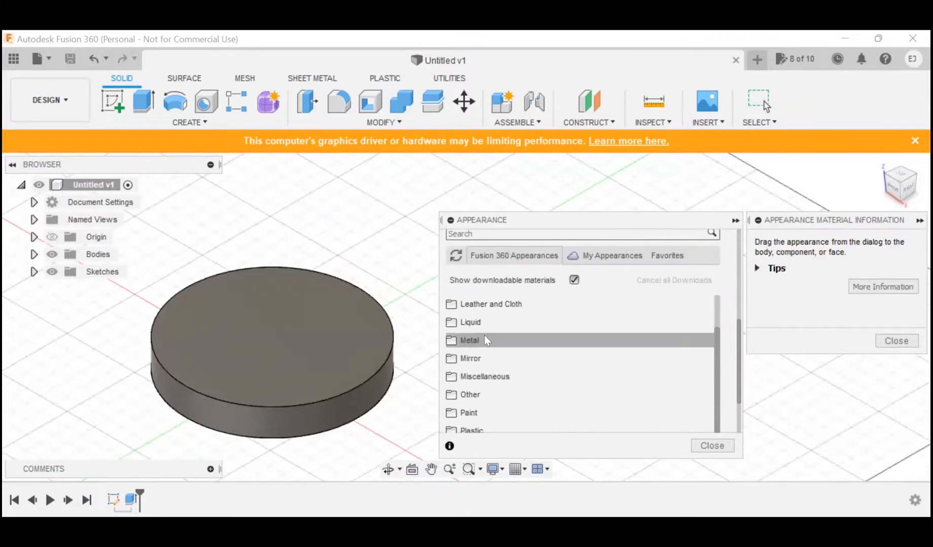
left_click(483, 338)
left_click(484, 340)
Step: Apply the Gold - Polished appearance from the Metal category's Gold folder to the disc body
scroll(525, 350, "down", 2)
scroll(525, 350, "up", 6)
scroll(525, 350, "down", 5)
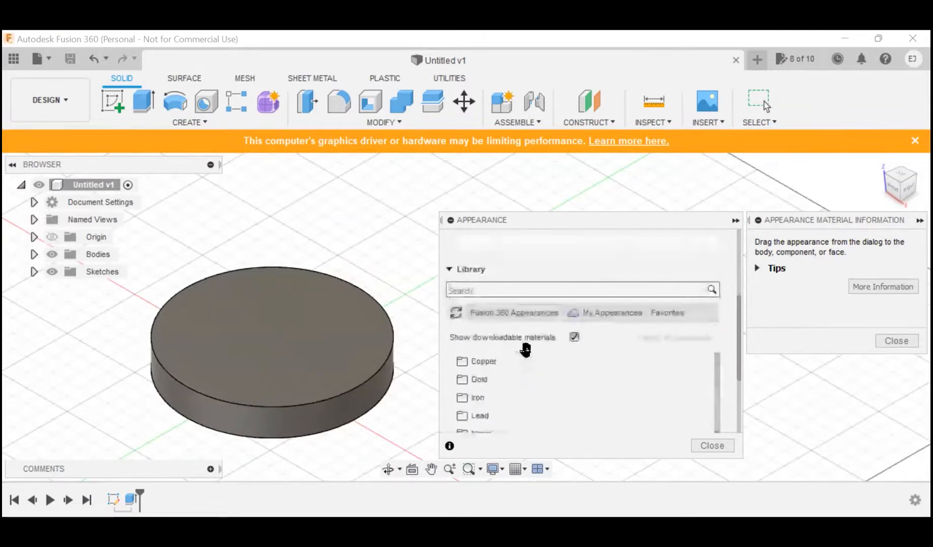
scroll(525, 350, "up", 3)
scroll(518, 405, "down", 1)
scroll(518, 404, "down", 1)
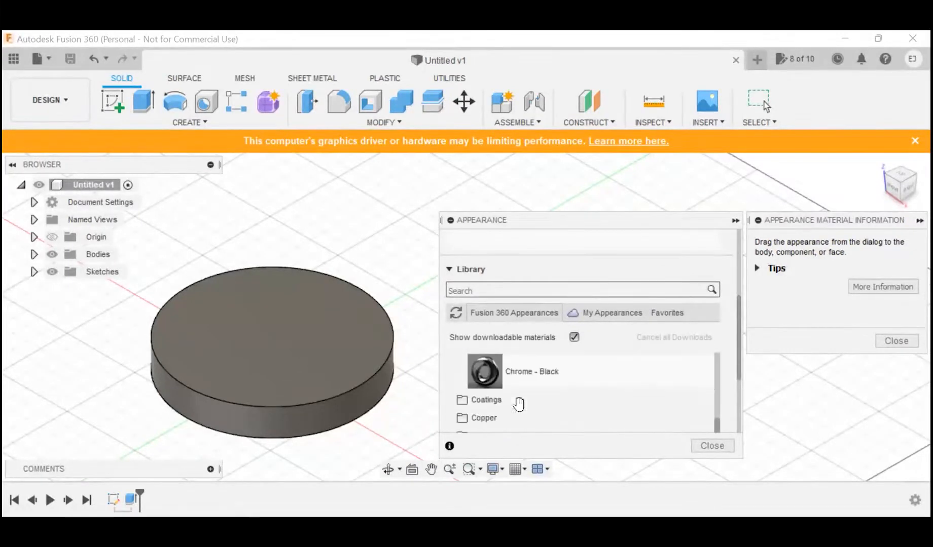
scroll(518, 404, "down", 3)
left_click(499, 394)
scroll(499, 392, "down", 3)
scroll(500, 394, "up", 2)
scroll(499, 393, "up", 3)
scroll(493, 375, "down", 5)
scroll(493, 376, "up", 3)
scroll(493, 375, "up", 1)
left_click_drag(546, 383, 281, 346)
left_click_drag(702, 391, 301, 337)
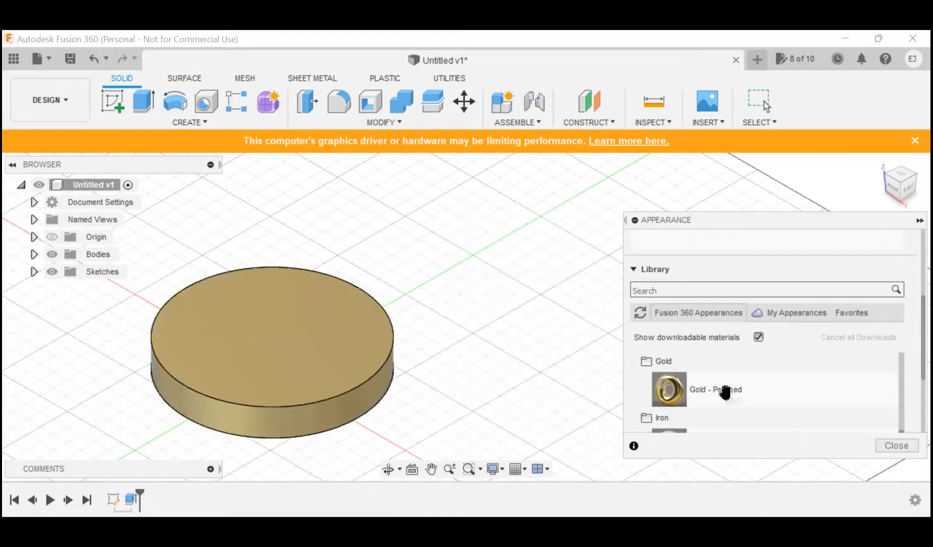
Step: Apply the Titanium - Polished appearance from the Metal category's Titanium folder to the disc body
scroll(724, 390, "down", 8)
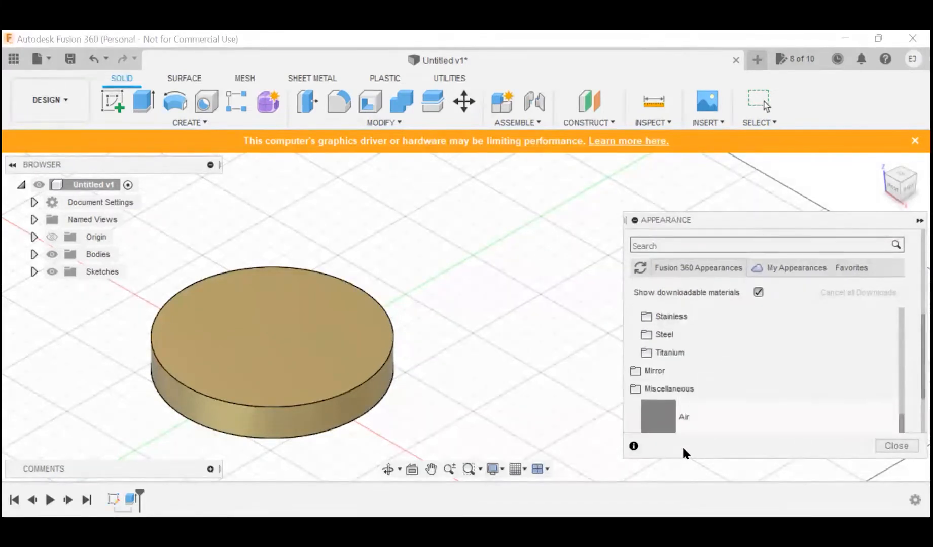
left_click(670, 353)
scroll(735, 377, "down", 1)
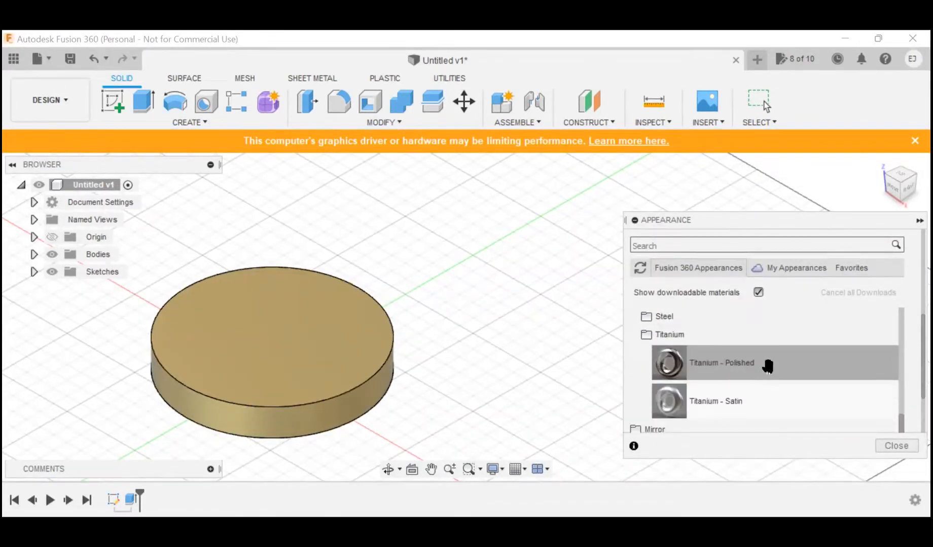
left_click_drag(795, 359, 311, 328)
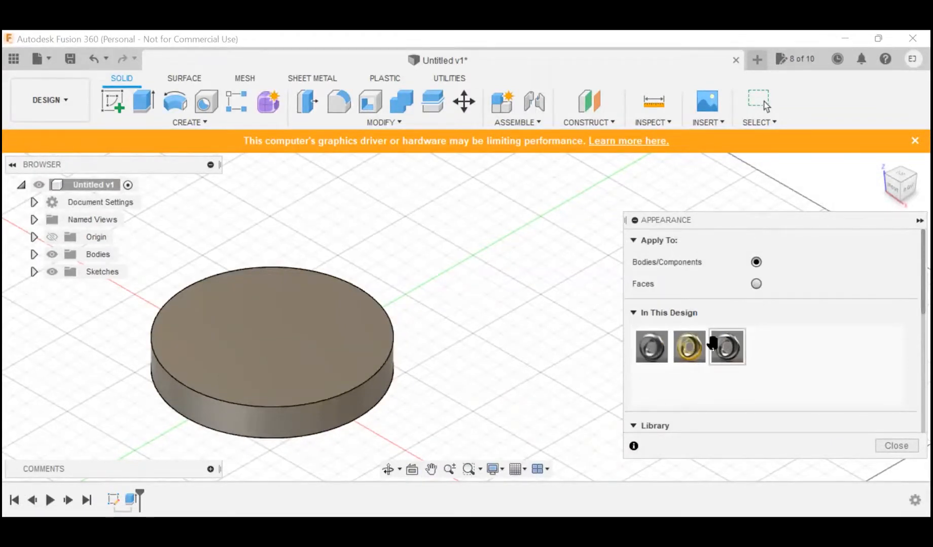
Step: Search the appearance library for "plastic" and apply Acrylic (Red) to the disc body
scroll(743, 328, "down", 5)
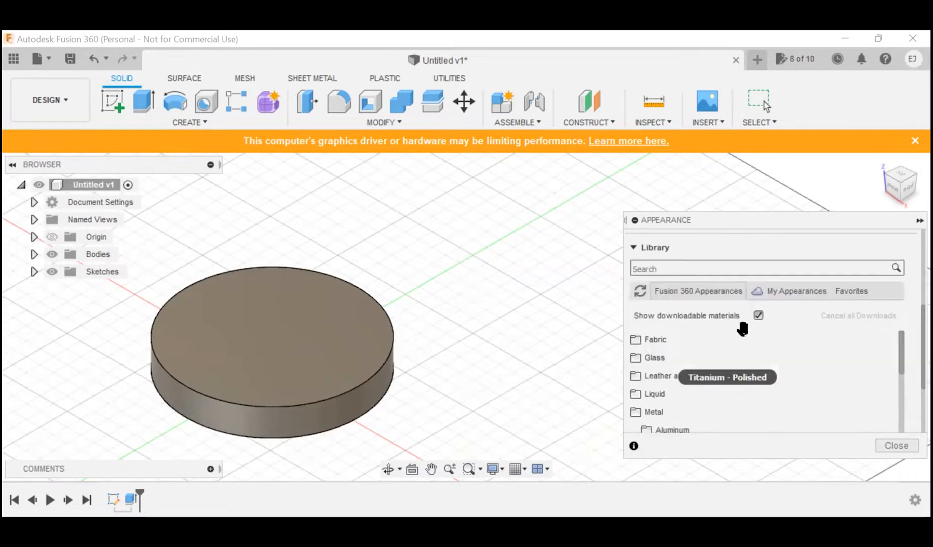
scroll(743, 330, "down", 3)
left_click(694, 263)
type("plastic")
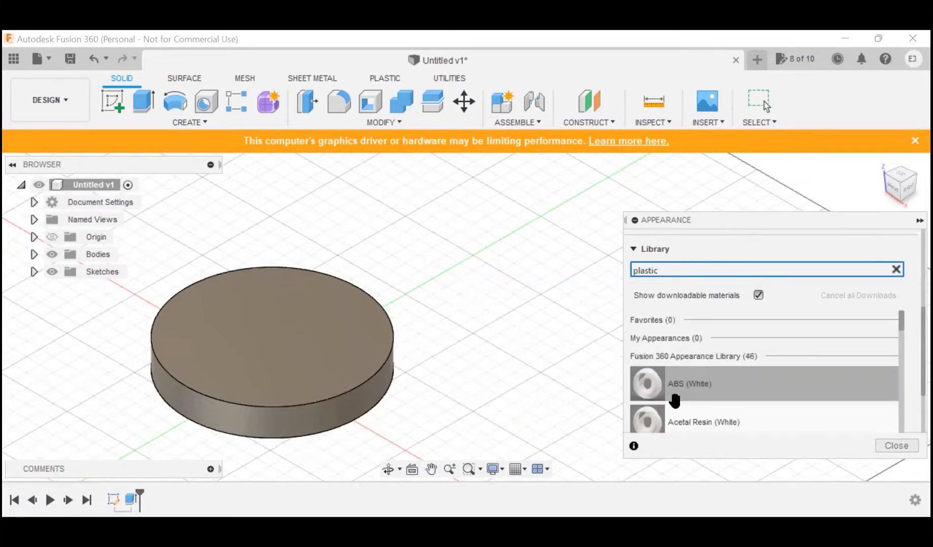
scroll(678, 385, "down", 1)
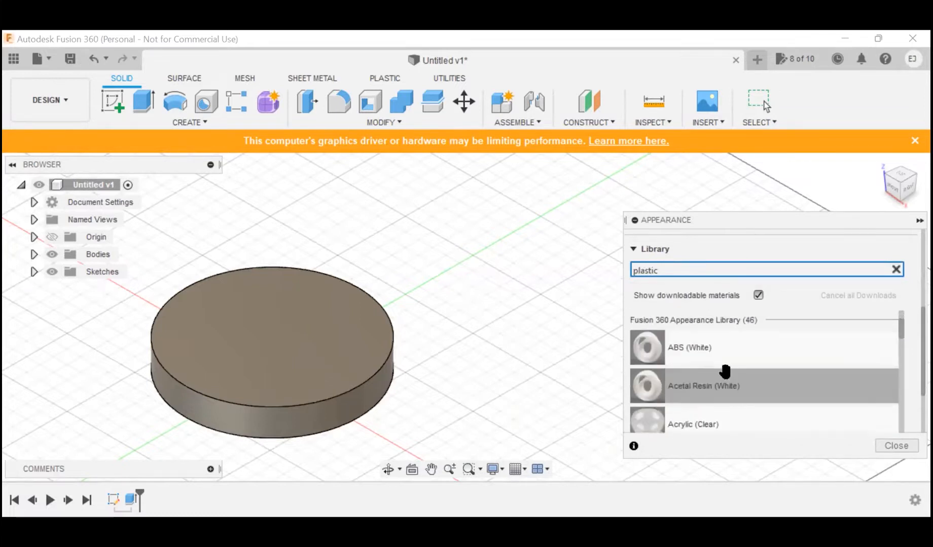
scroll(725, 373, "down", 1)
left_click_drag(715, 398, 235, 320)
scroll(310, 363, "up", 3)
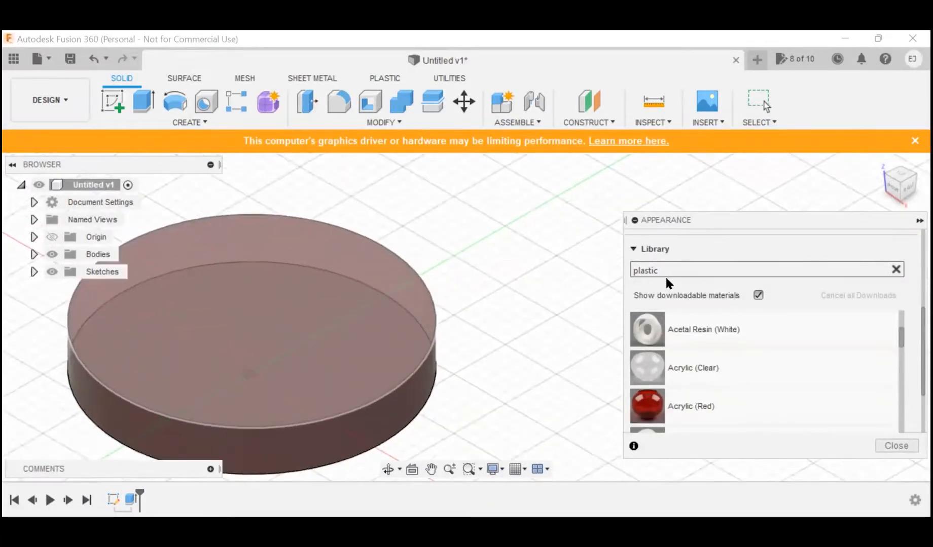
scroll(666, 279, "down", 5)
scroll(437, 311, "up", 4)
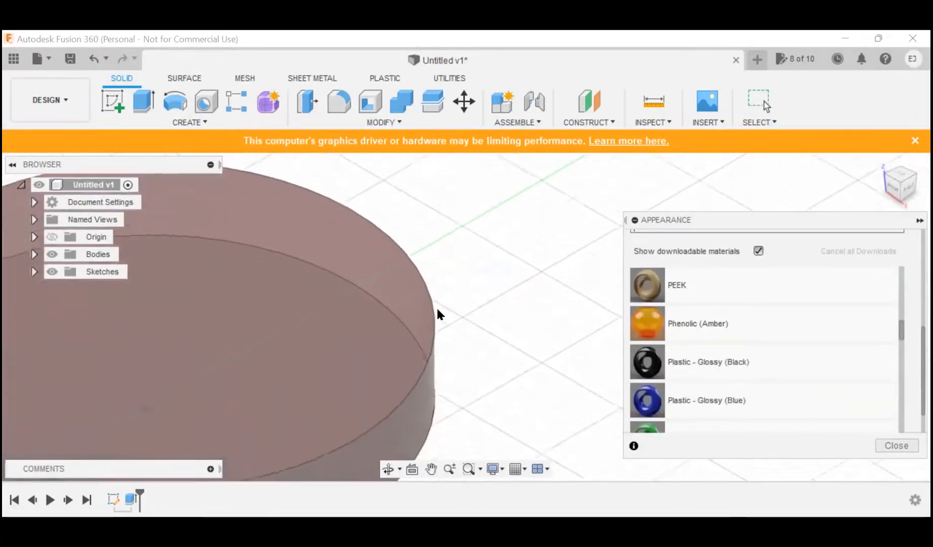
scroll(436, 306, "down", 3)
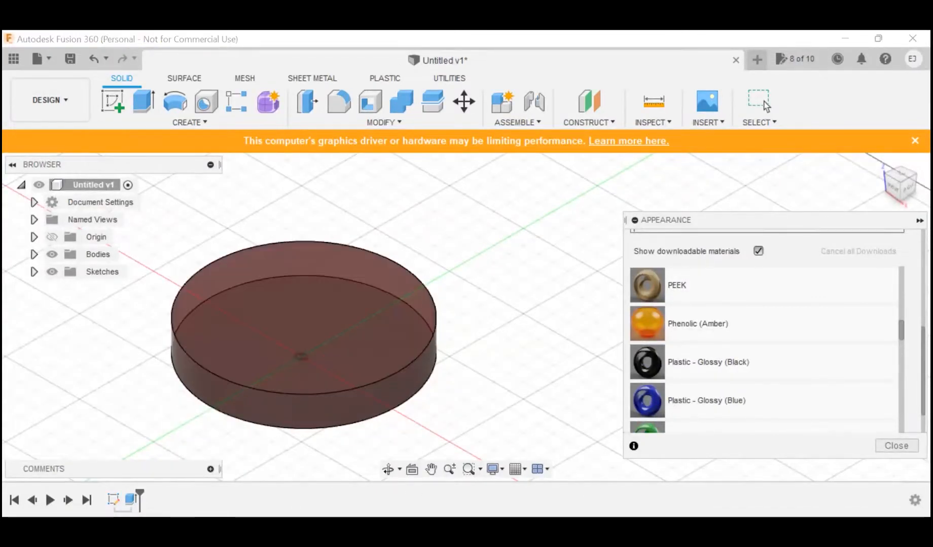
scroll(771, 345, "up", 10)
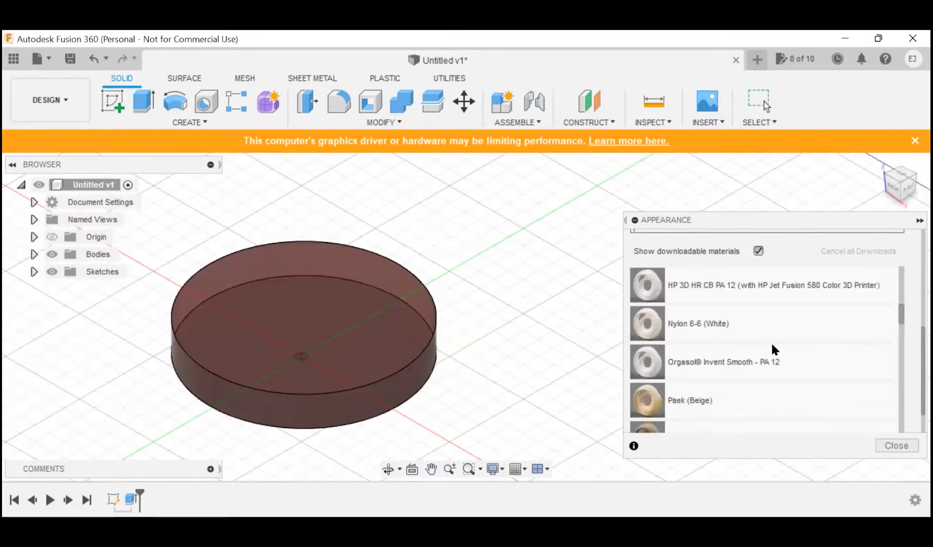
scroll(771, 345, "up", 5)
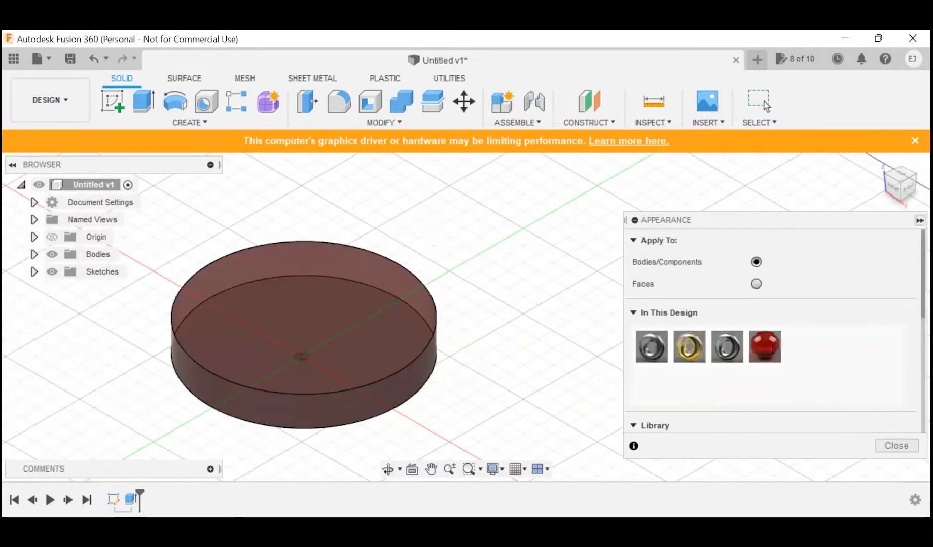
Step: Collapse the Appearance settings, open Physical Material, and expand the Liquid category of the Fusion 360 Material Library
left_click(918, 220)
left_click(384, 122)
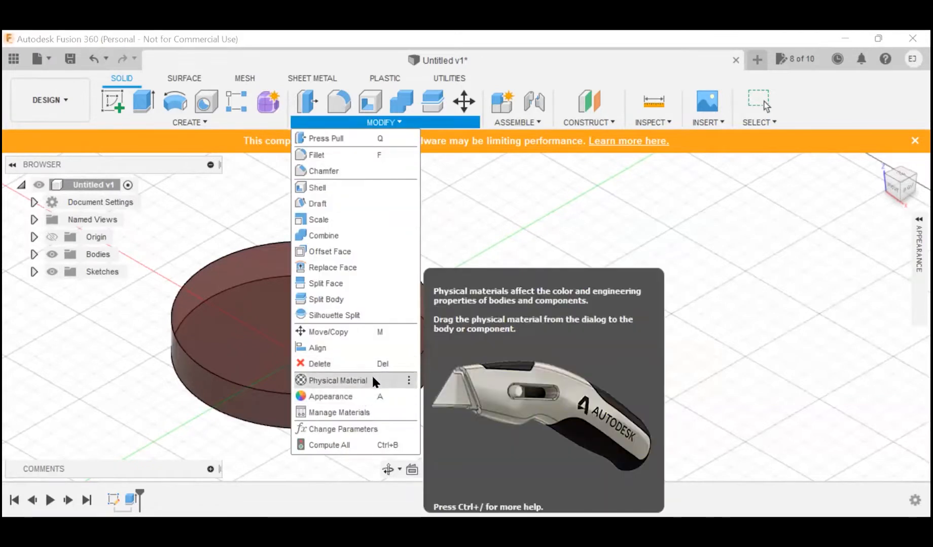
left_click(390, 123)
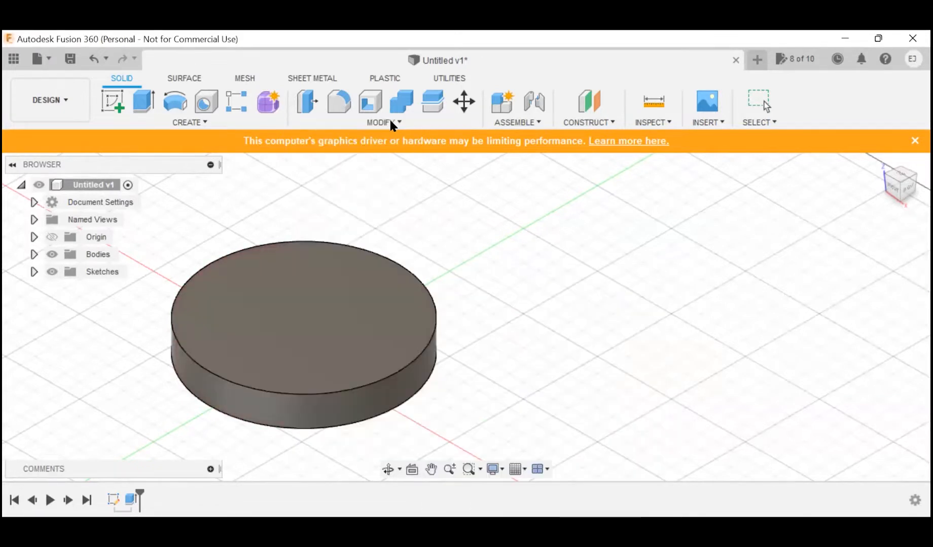
left_click(375, 121)
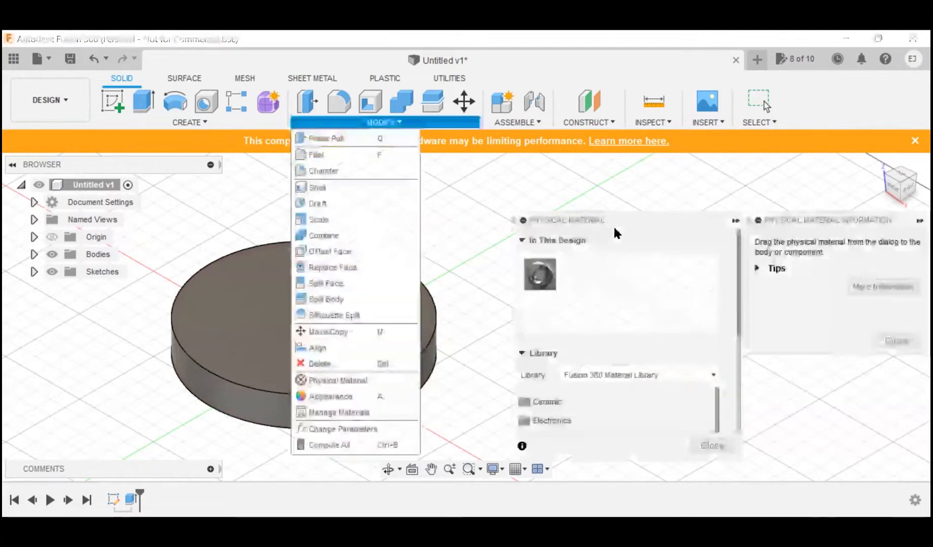
scroll(600, 330, "down", 5)
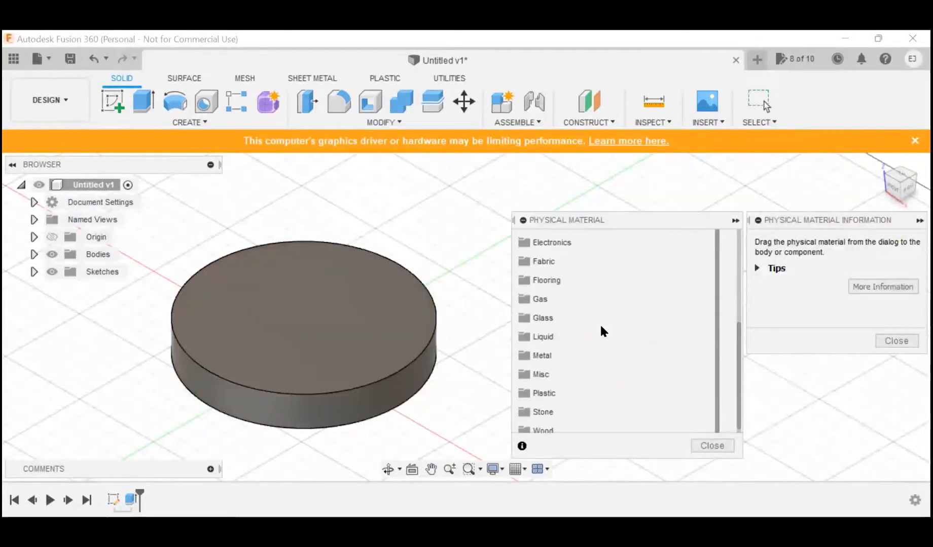
left_click(565, 338)
scroll(564, 340, "down", 2)
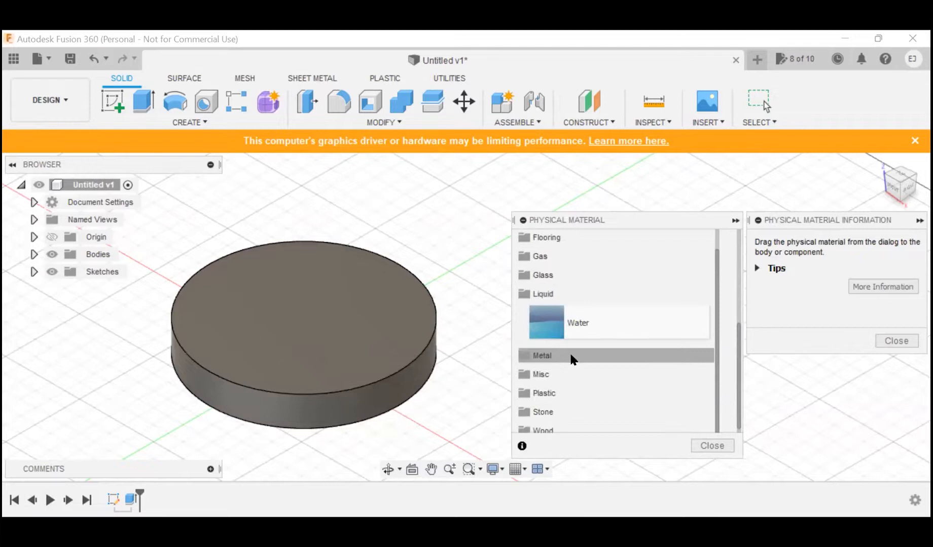
Step: Expand the Metal category of the physical material library, assign Bronze to the disc body, and collapse the material settings
left_click(569, 351)
scroll(585, 357, "down", 3)
scroll(585, 356, "down", 10)
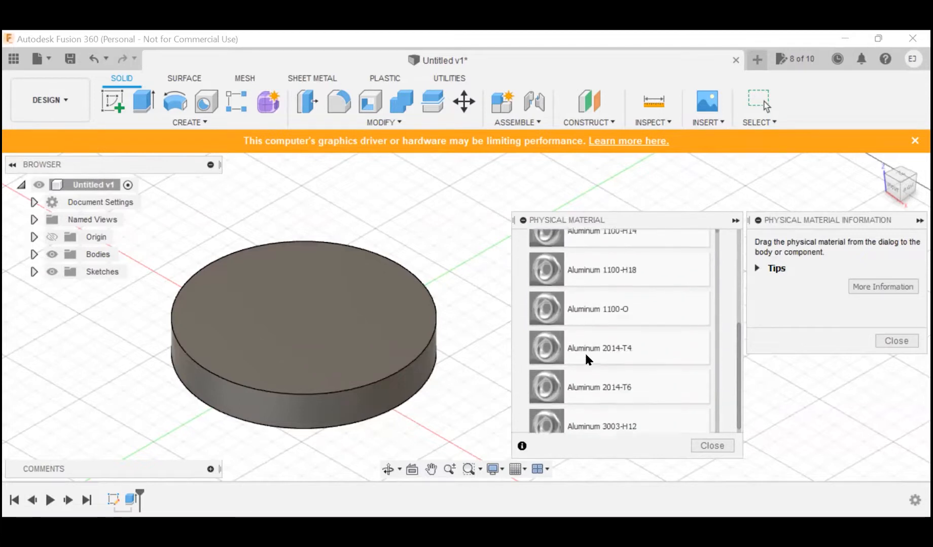
scroll(585, 357, "down", 10)
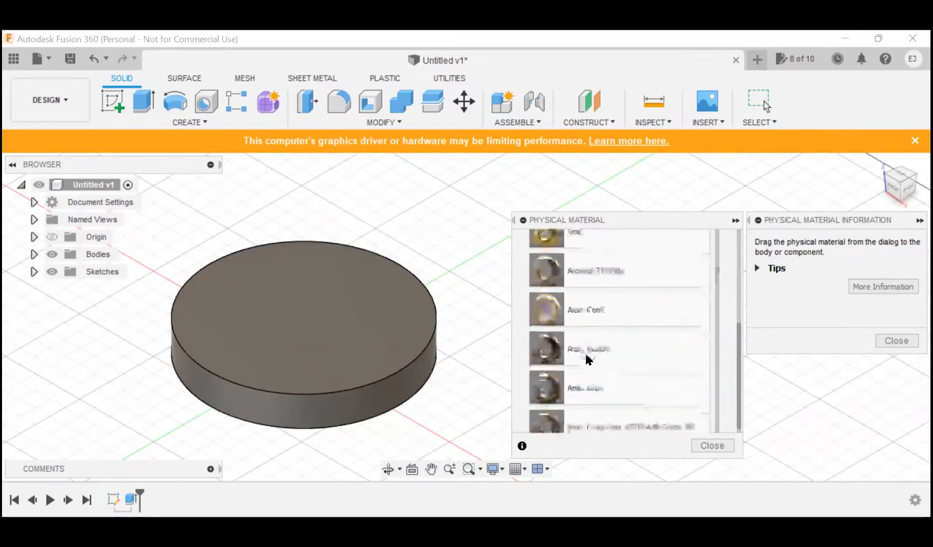
scroll(584, 351, "up", 10)
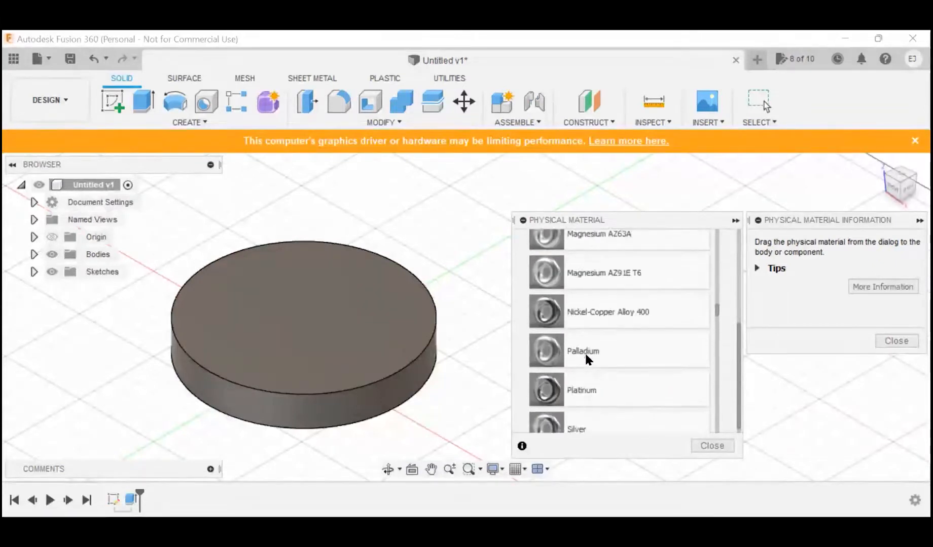
scroll(581, 303, "up", 10)
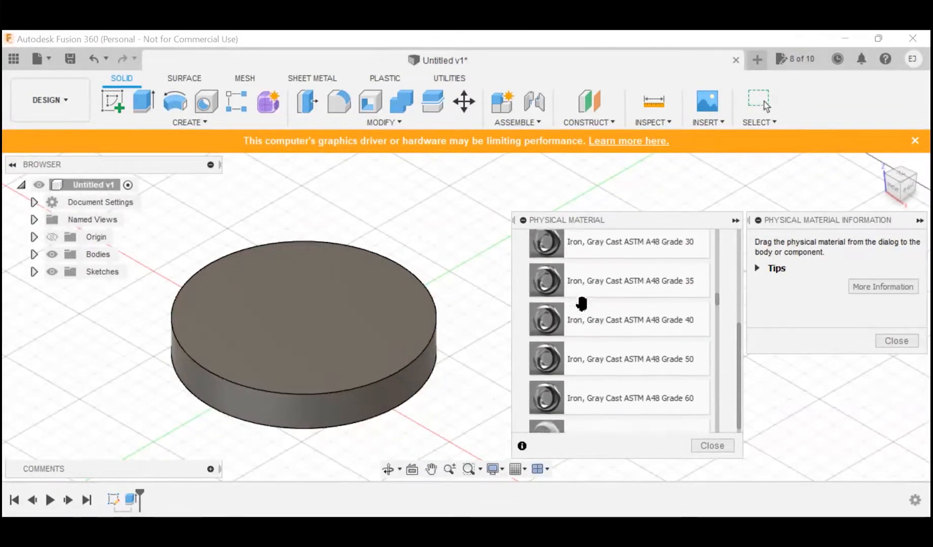
scroll(581, 303, "up", 1)
left_click_drag(614, 370, 329, 326)
scroll(844, 310, "up", 9)
scroll(844, 310, "down", 3)
scroll(843, 310, "down", 1)
left_click_drag(760, 243, 314, 325)
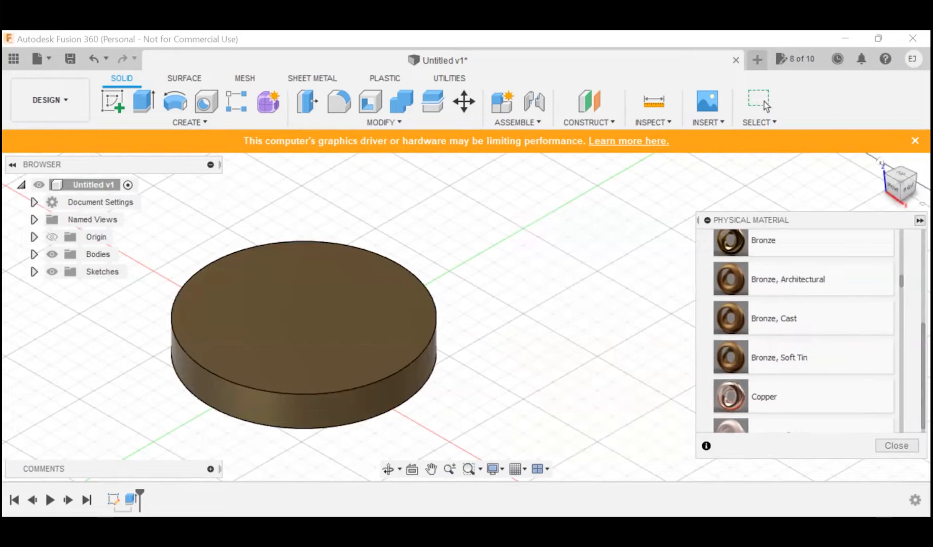
left_click(919, 220)
left_click(358, 119)
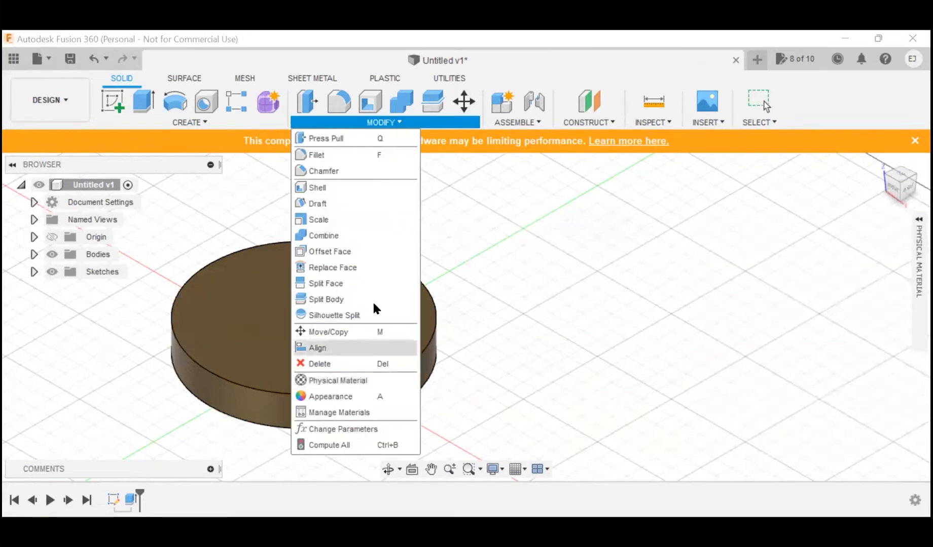
left_click(565, 298)
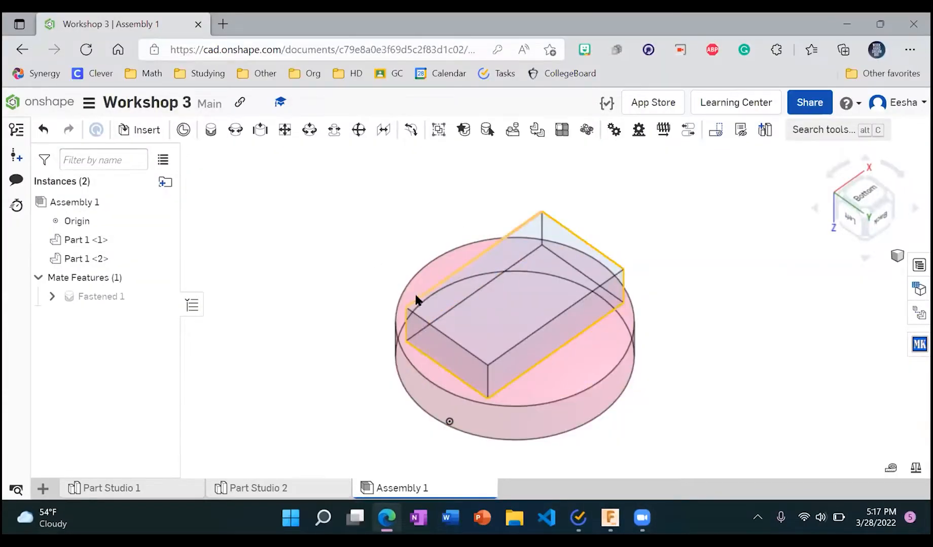
left_click(89, 104)
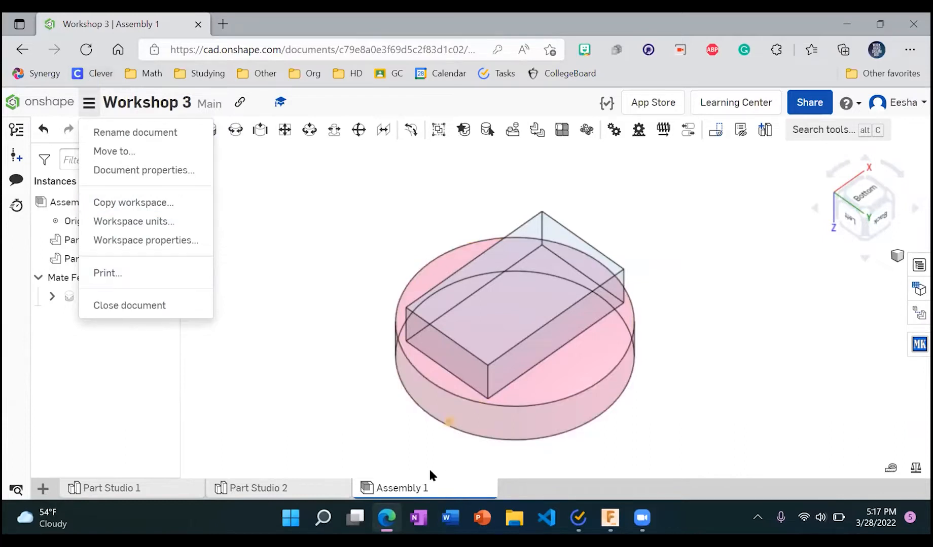
Step: Export Assembly 1 from the Onshape document as a STEP file named Assembly 1, using the Download option
right_click(395, 489)
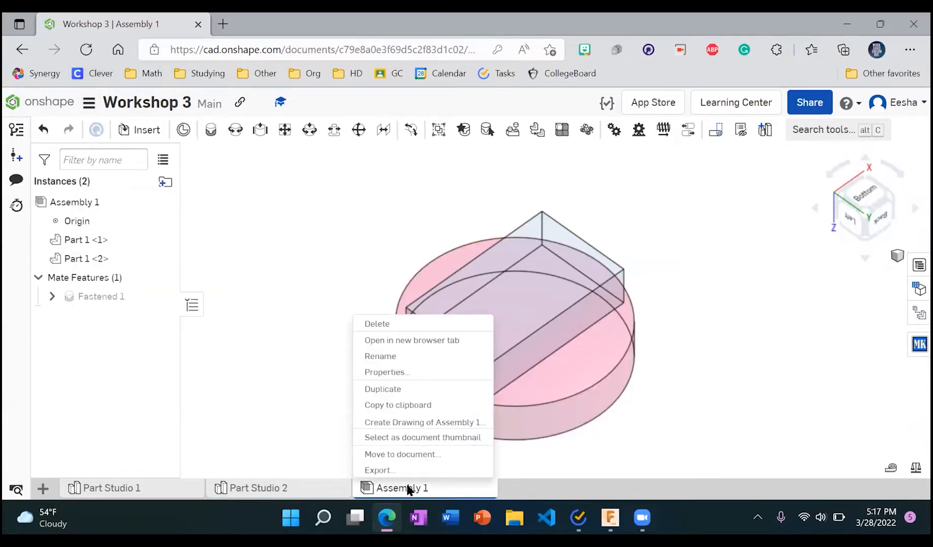
left_click(400, 472)
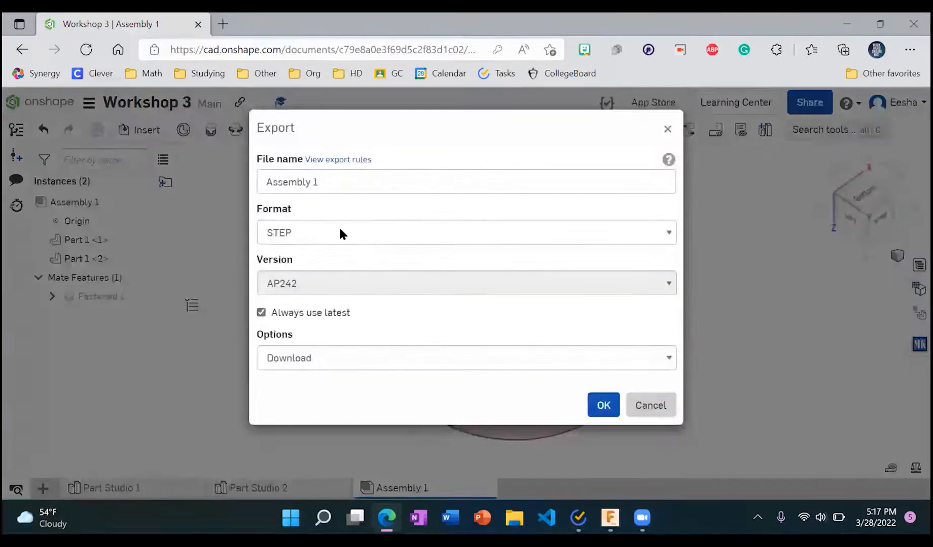
left_click(364, 237)
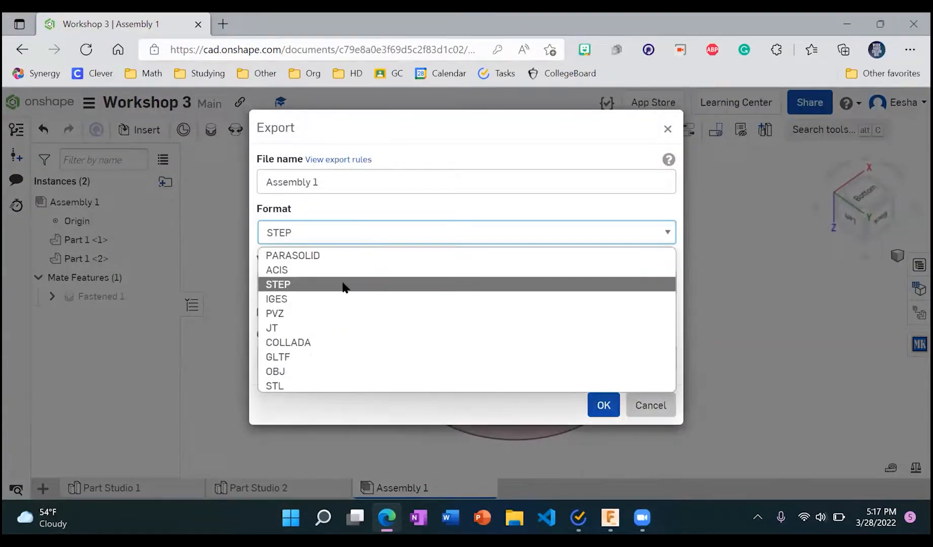
left_click(345, 285)
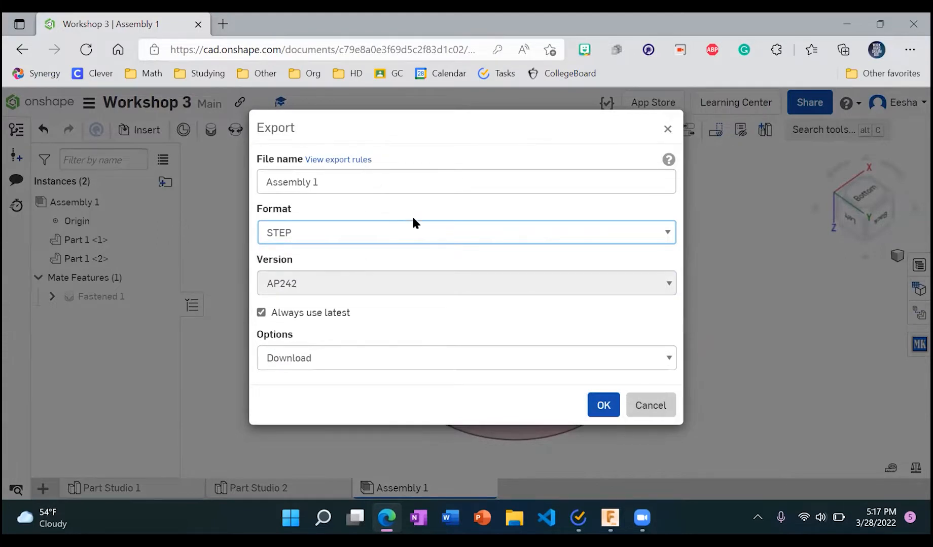
left_click(517, 362)
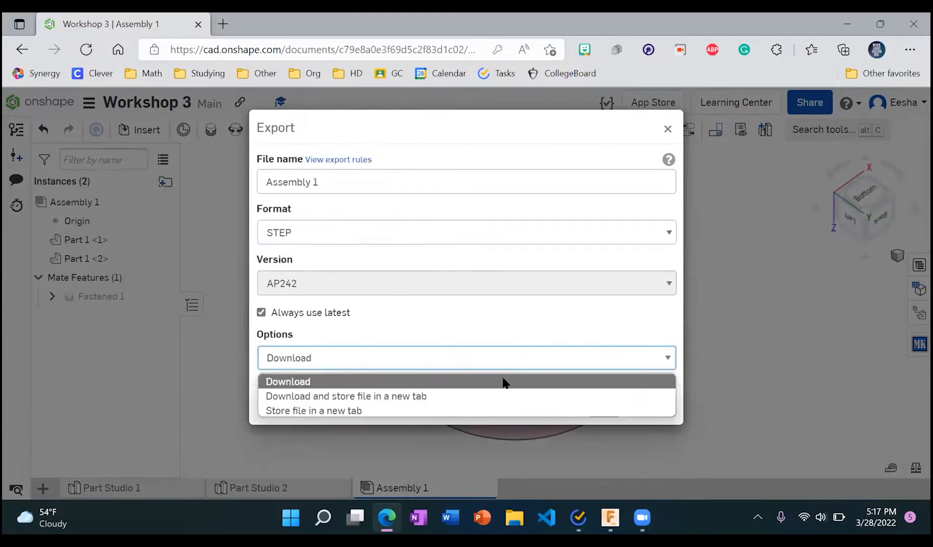
left_click(506, 383)
left_click(601, 404)
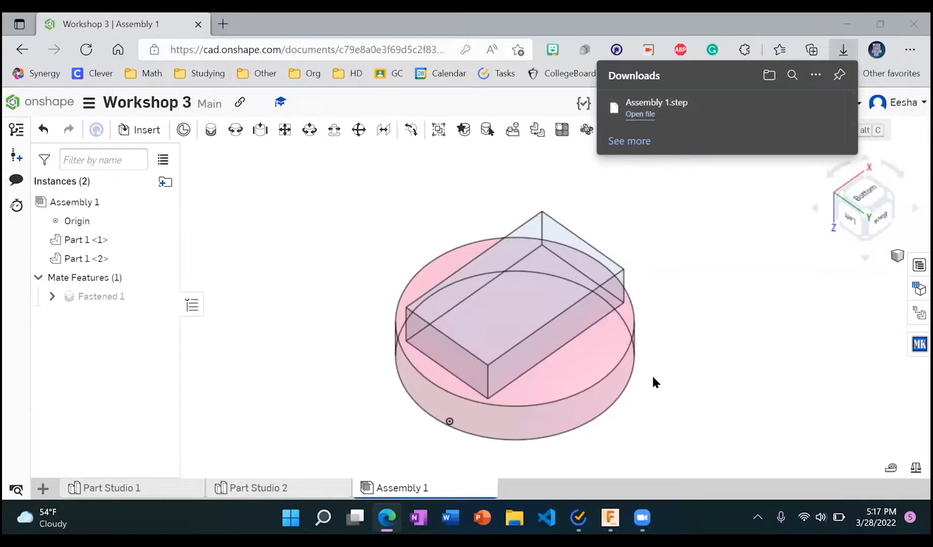
Step: Switch to the untitled disc design in Fusion 360
left_click(610, 518)
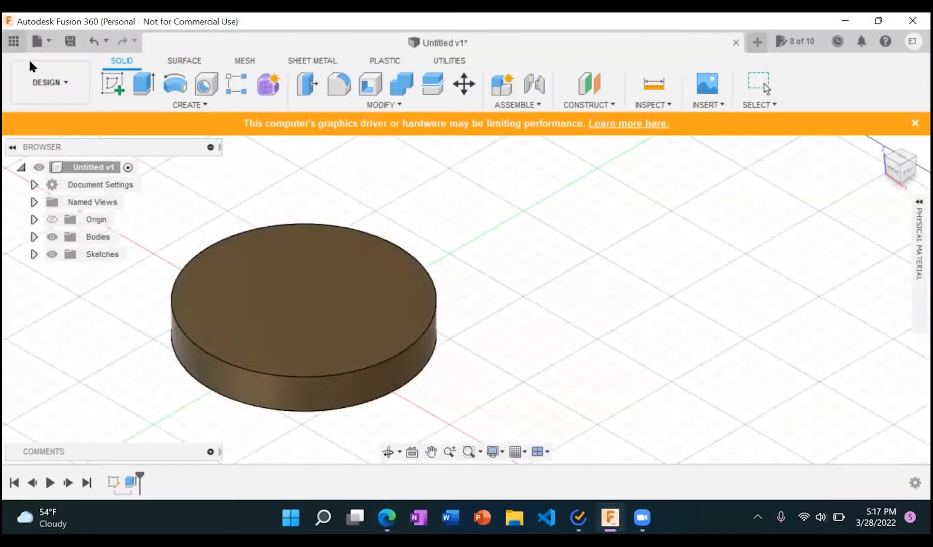
left_click(19, 42)
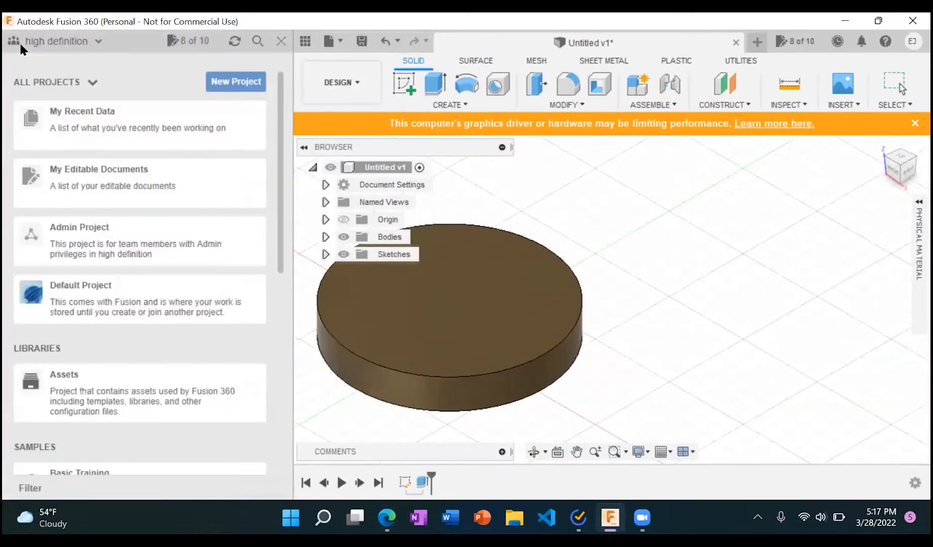
left_click(324, 44)
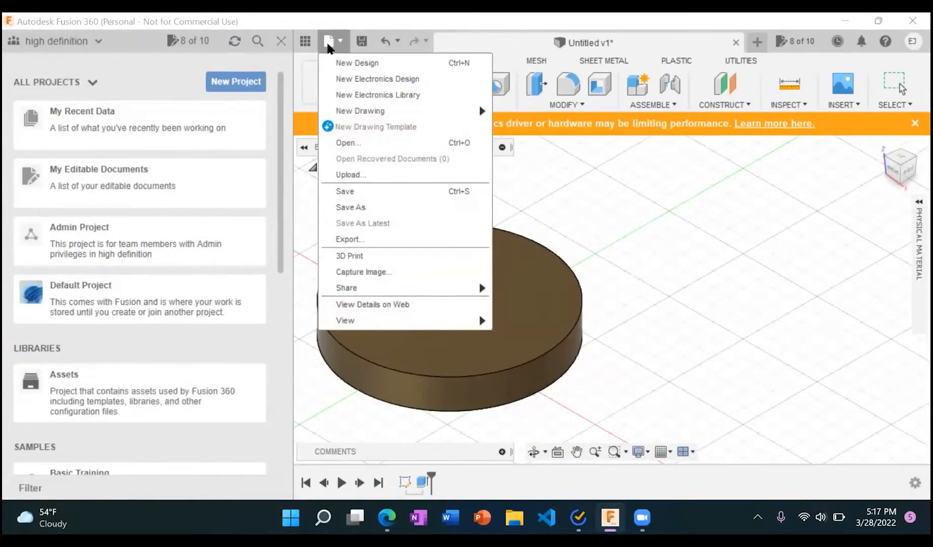
left_click(281, 38)
left_click(277, 37)
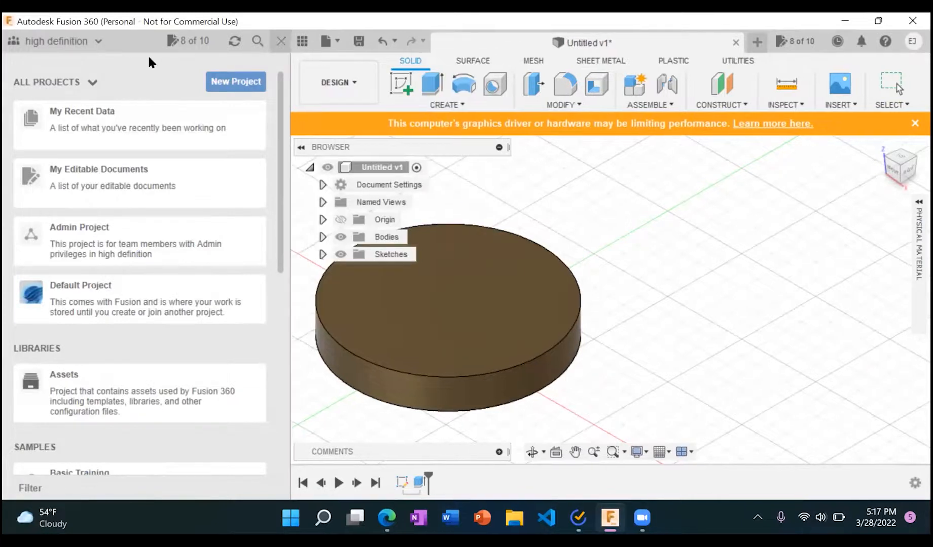
Step: Upload Assembly 1.step from the Downloads folder to the Admin Project
left_click(45, 42)
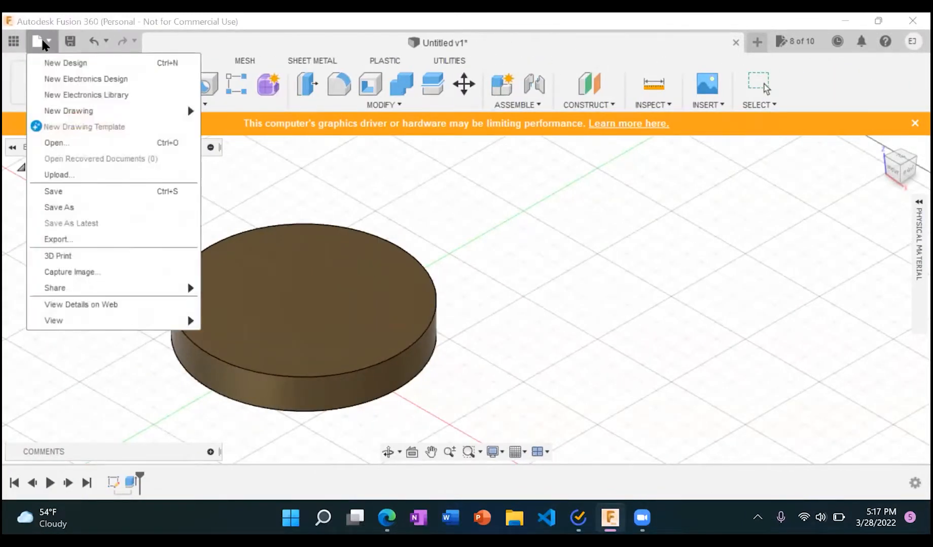
left_click(80, 174)
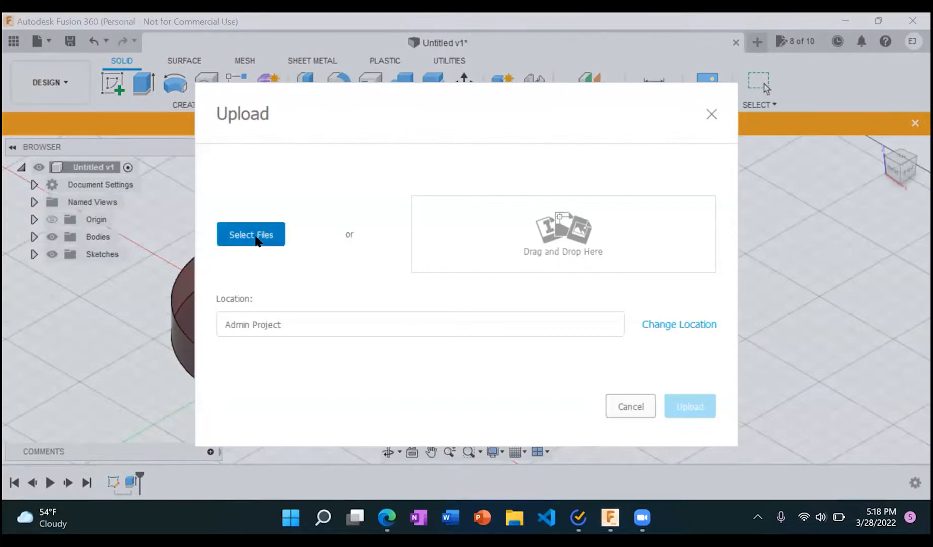
left_click(253, 234)
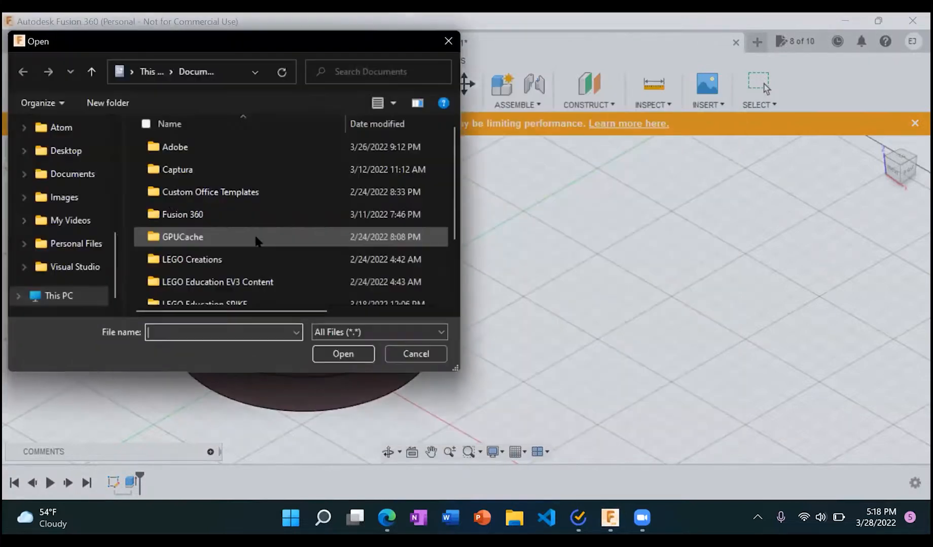
scroll(56, 152, "up", 5)
left_click(64, 180)
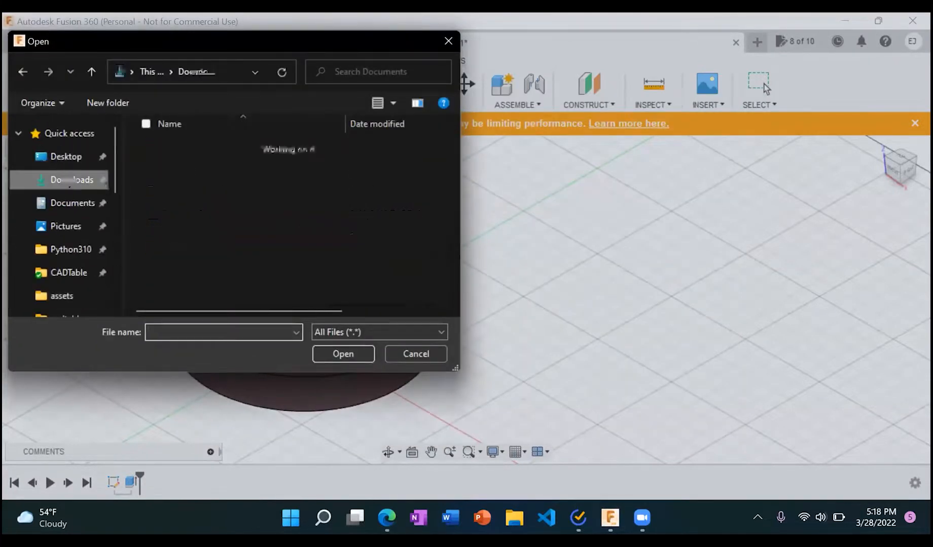
left_click(193, 167)
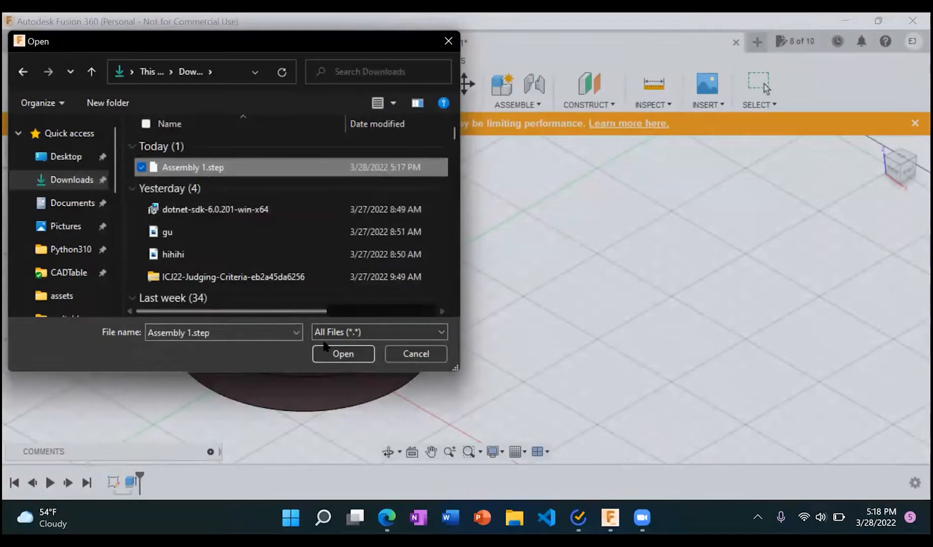
left_click(343, 354)
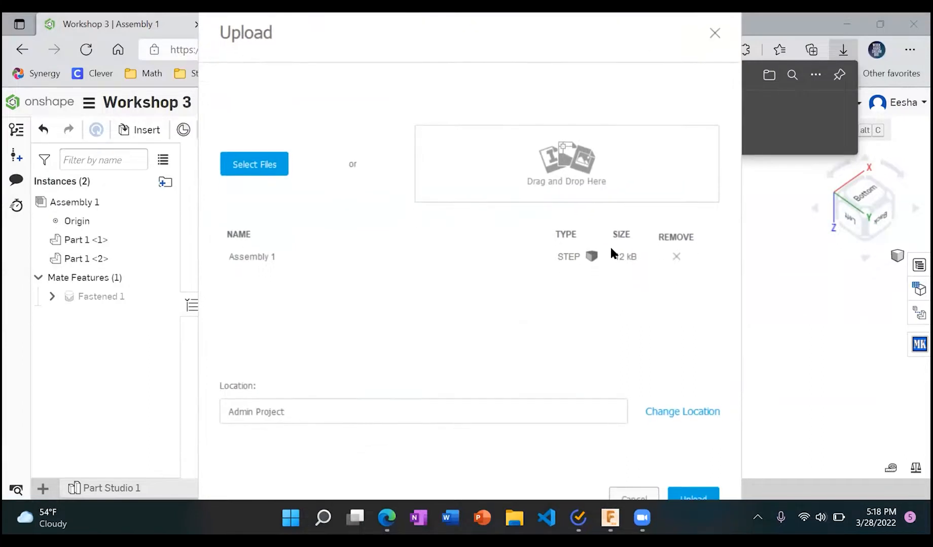
left_click(694, 494)
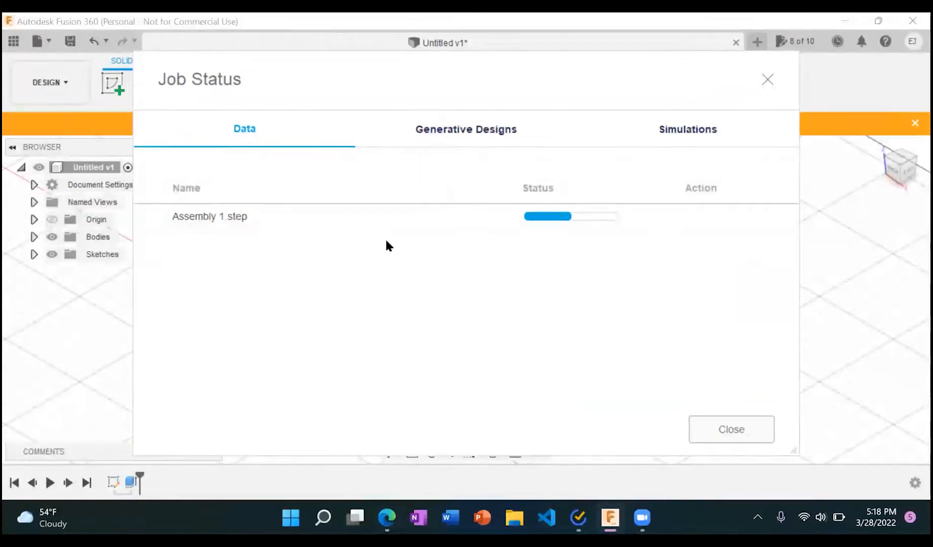
Step: Switch back to Assembly 1 of the Workshop 3 document in Onshape
left_click(386, 517)
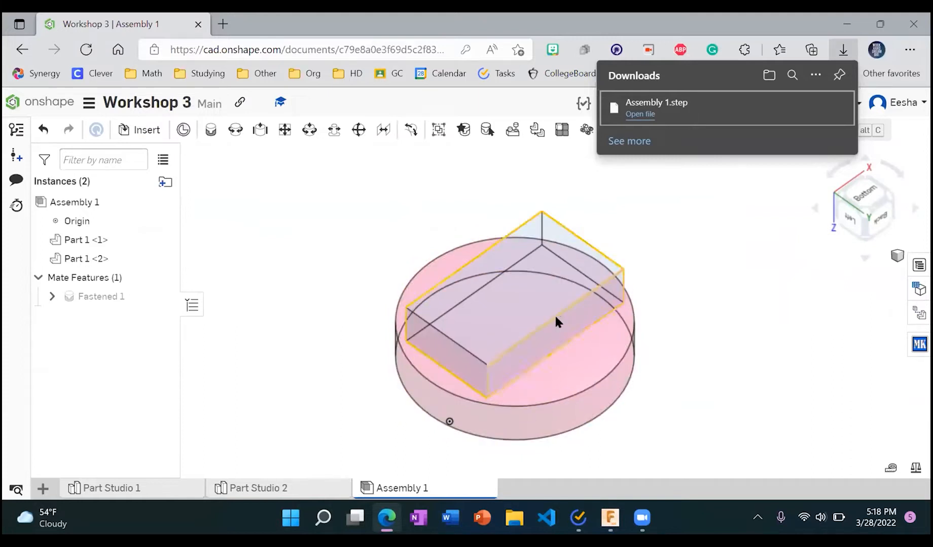
Step: Switch to Fusion 360 and close the Job Status window of the Assembly 1.step upload
key("alt+Tab")
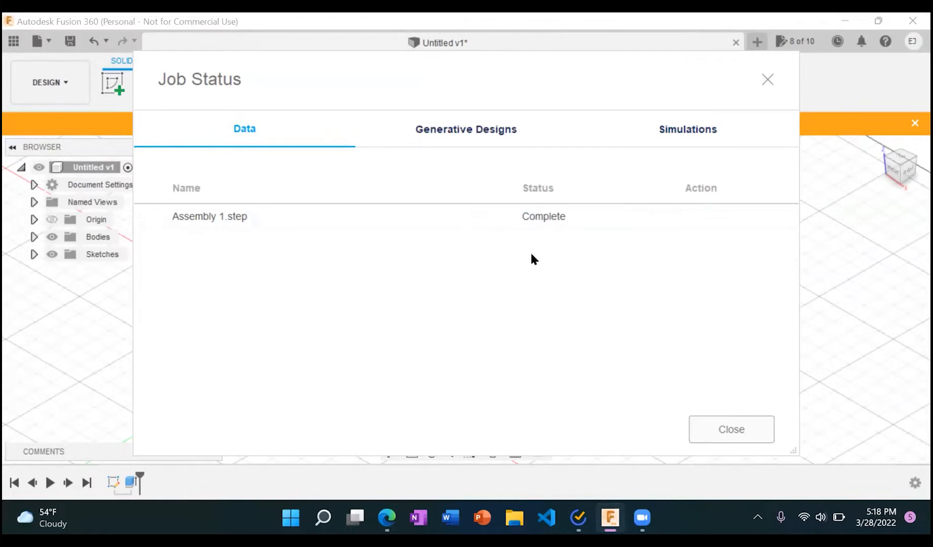
left_click(751, 436)
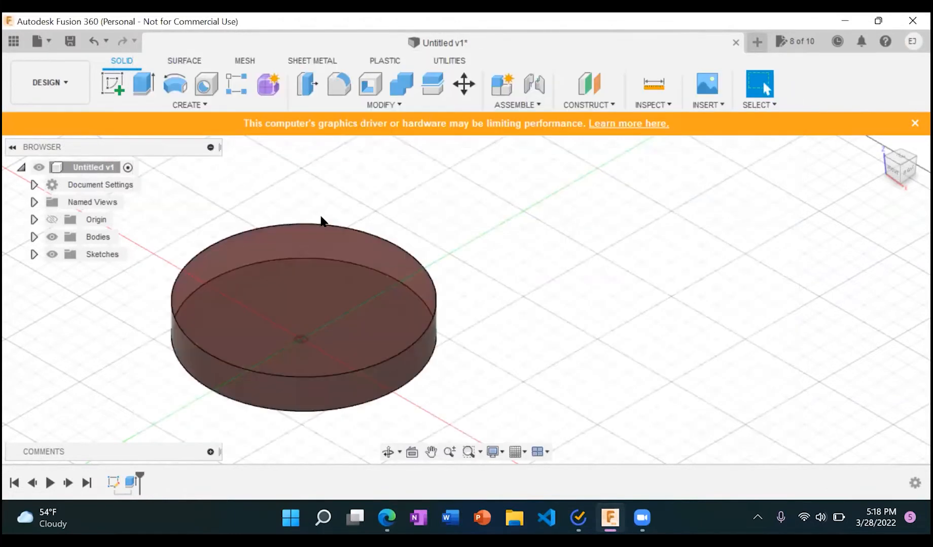
left_click(36, 39)
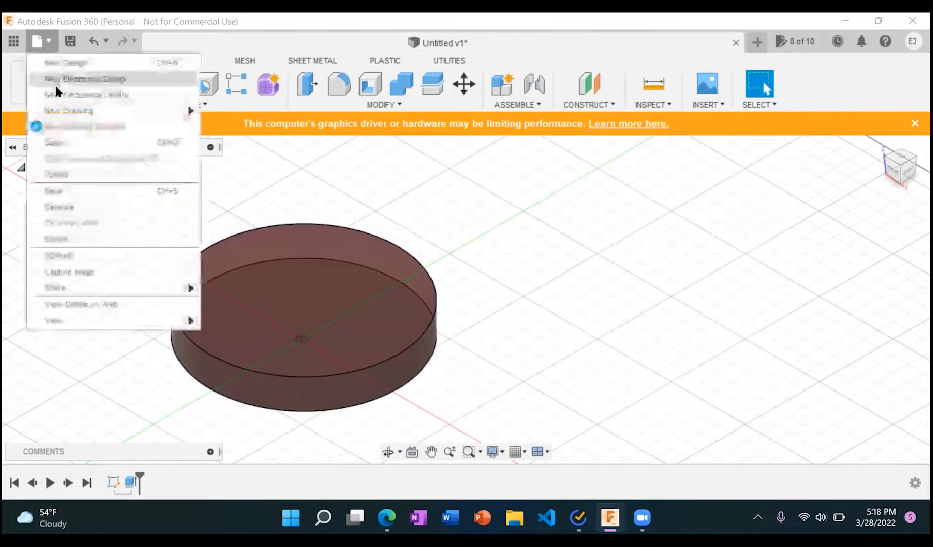
left_click(70, 142)
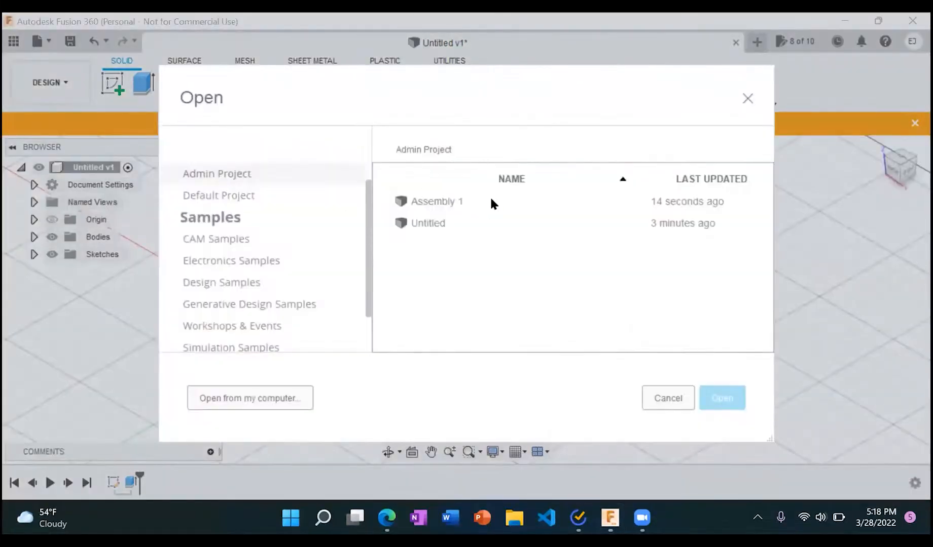
left_click(748, 98)
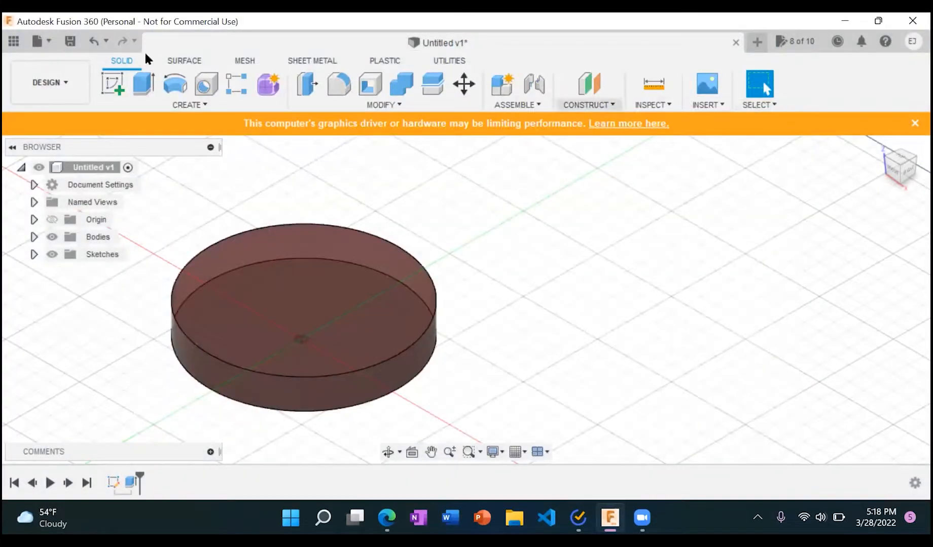
Step: Open Assembly 1 from the Admin Project and close the untitled disc design without saving its changes
left_click(35, 42)
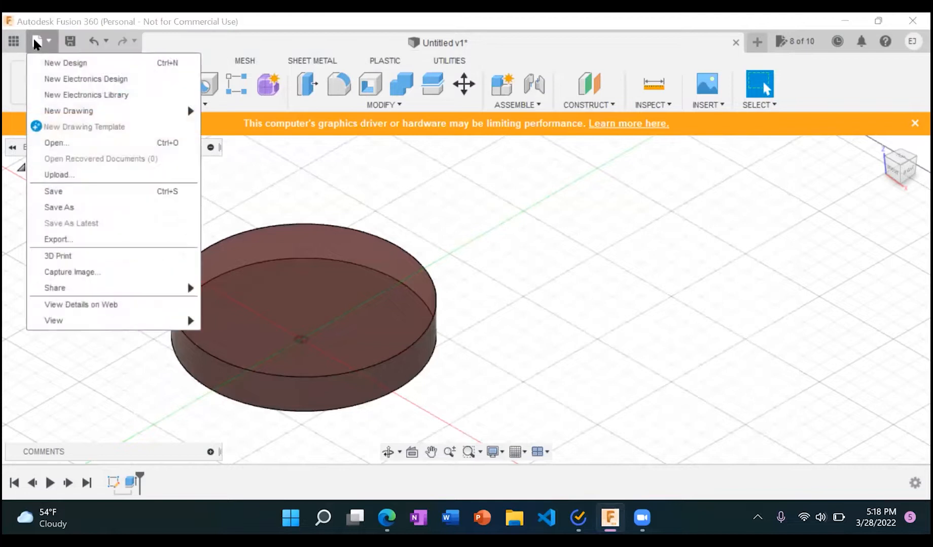
left_click(68, 142)
left_click(454, 200)
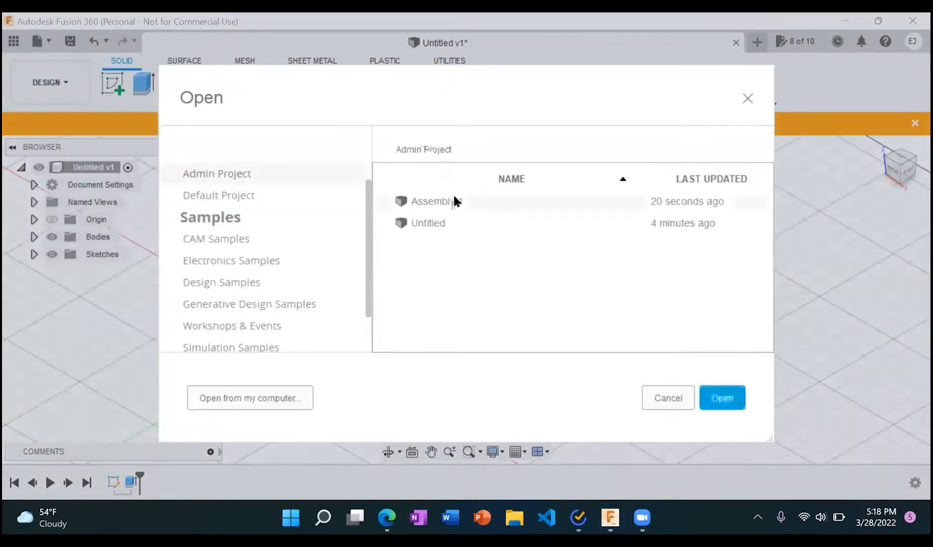
left_click(730, 402)
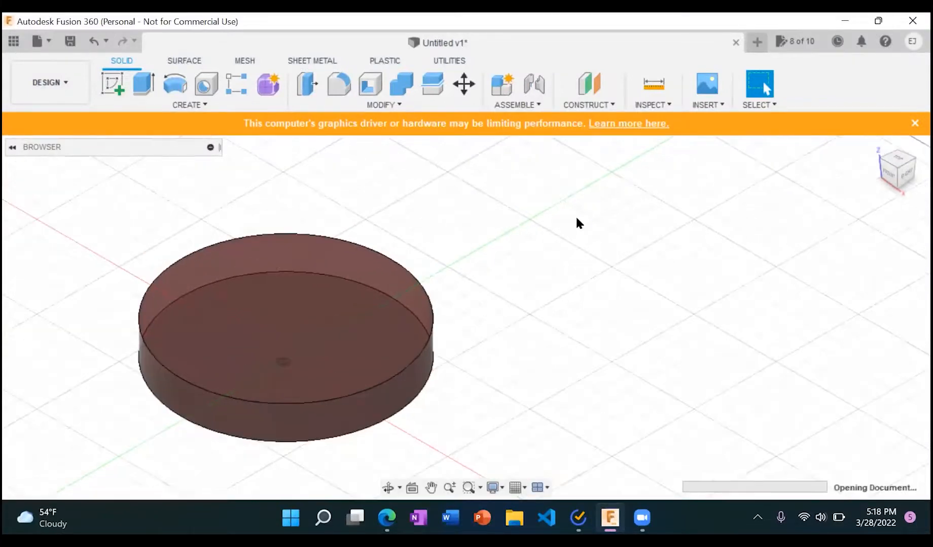
left_click(433, 43)
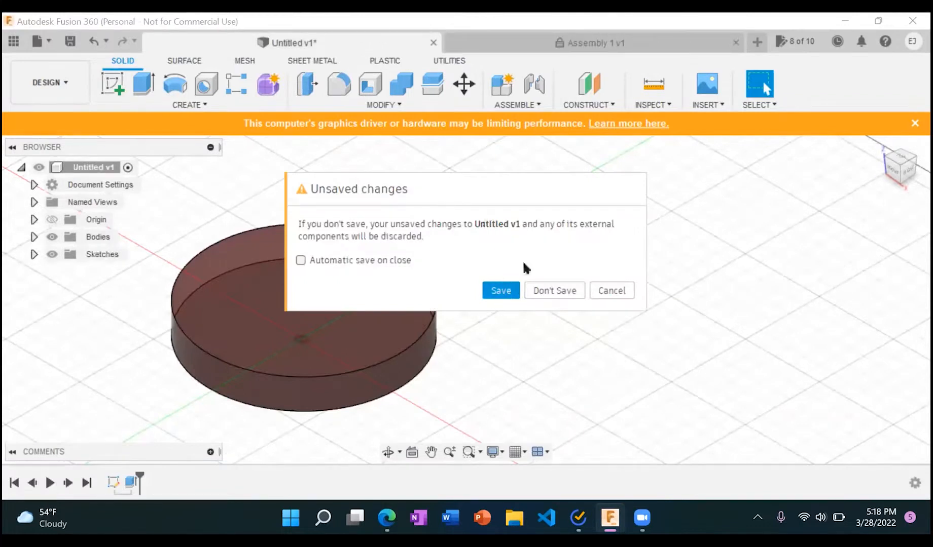
left_click(547, 291)
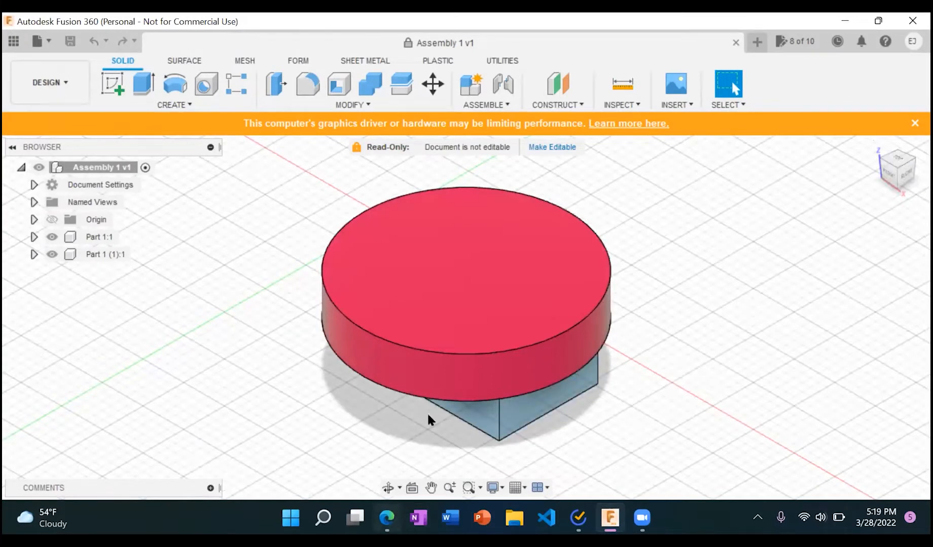
Step: Switch to Assembly 1 in Onshape and set its render mode to Shaded
left_click(388, 518)
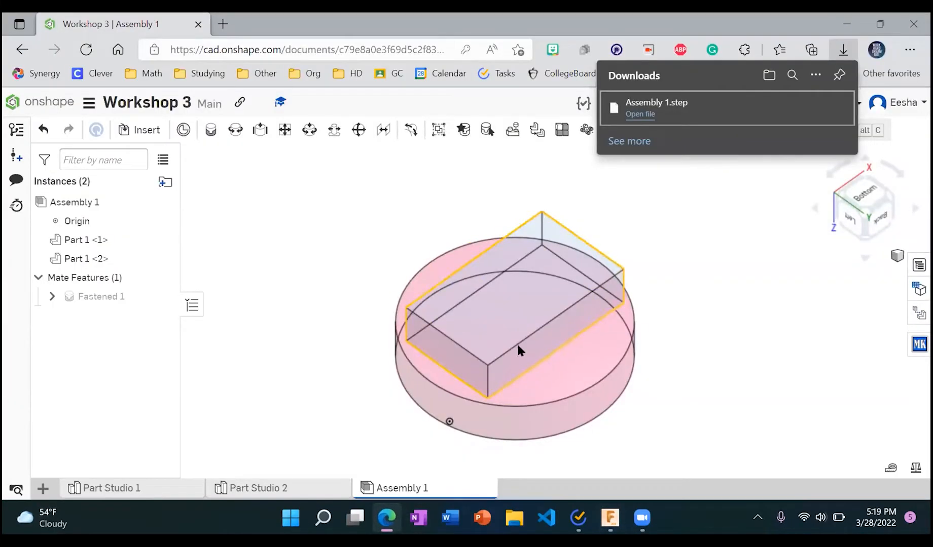
left_click(893, 257)
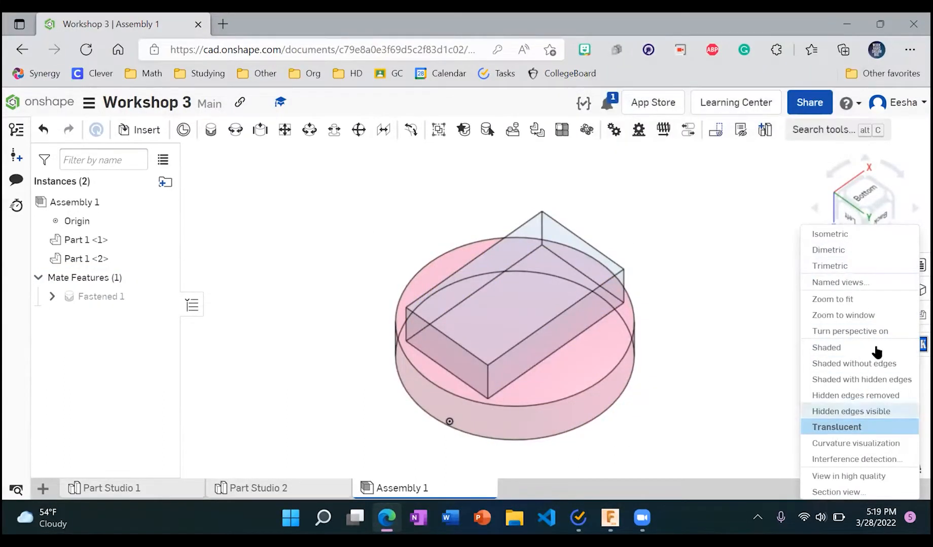
left_click(883, 252)
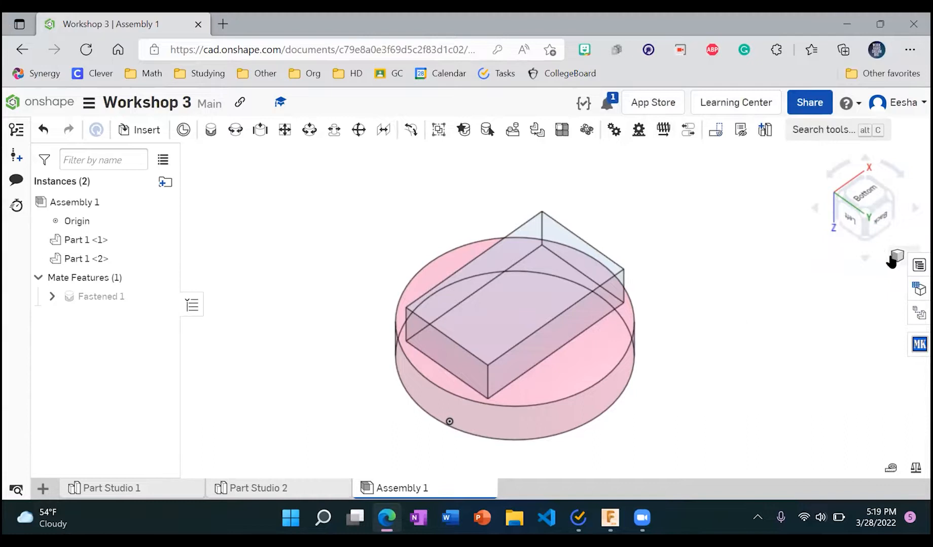
left_click(892, 258)
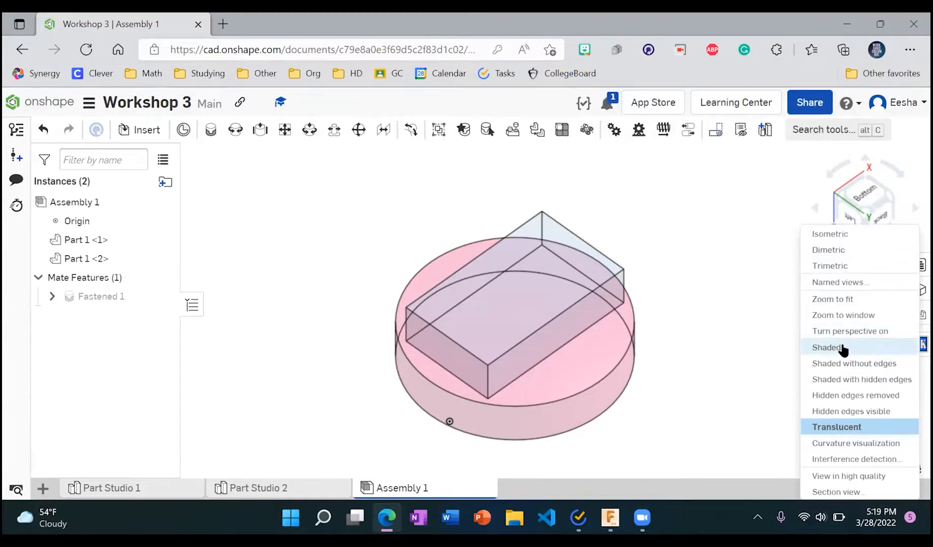
left_click(827, 348)
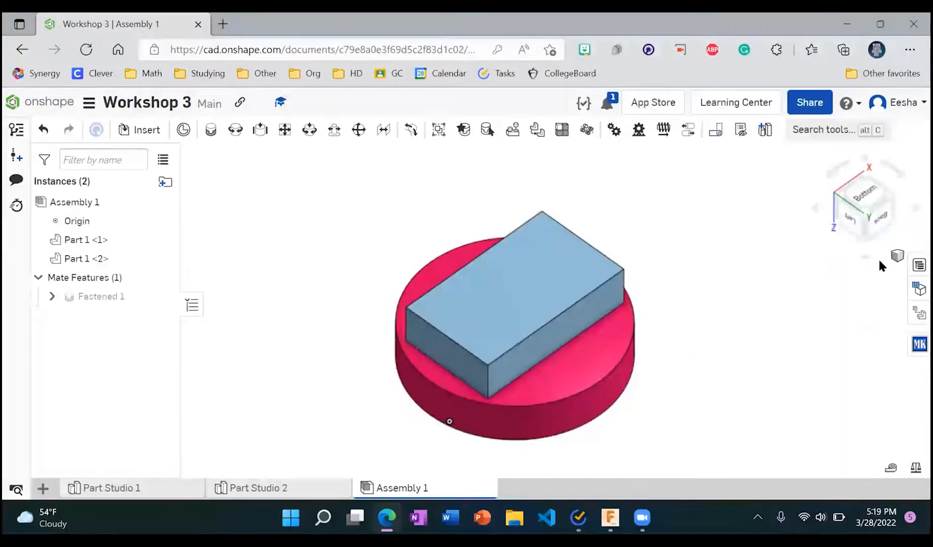
Step: Set the assembly's render mode to Translucent and back to Shaded for comparison
left_click(892, 257)
left_click(831, 428)
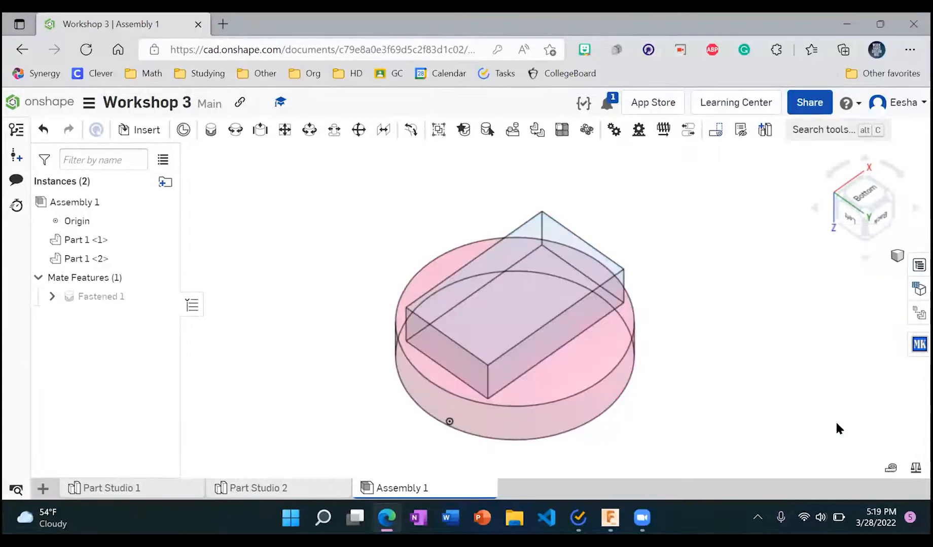
left_click(895, 258)
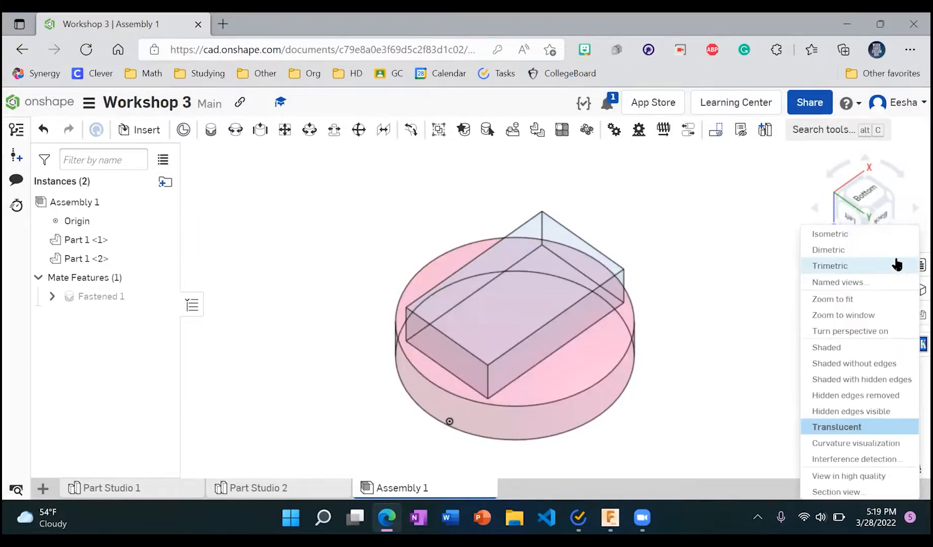
left_click(655, 303)
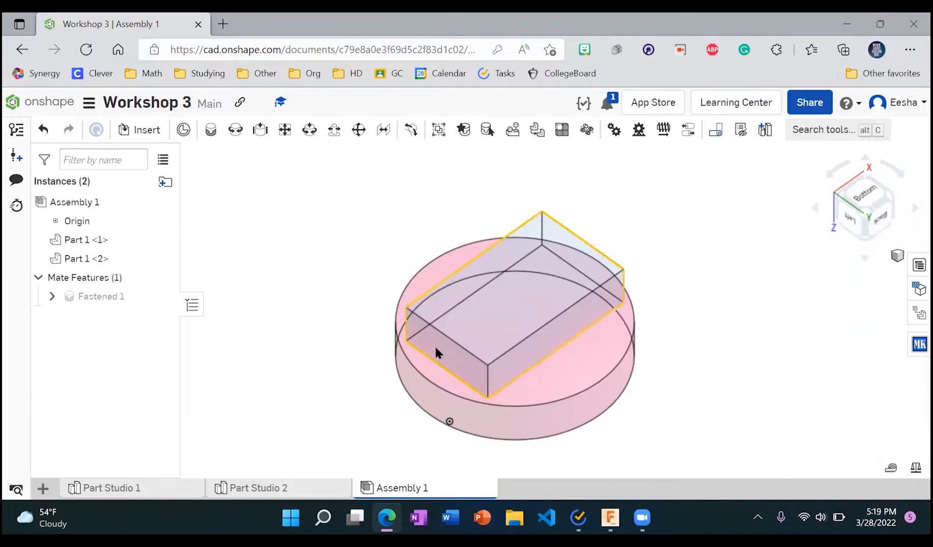
left_click(897, 260)
left_click(825, 349)
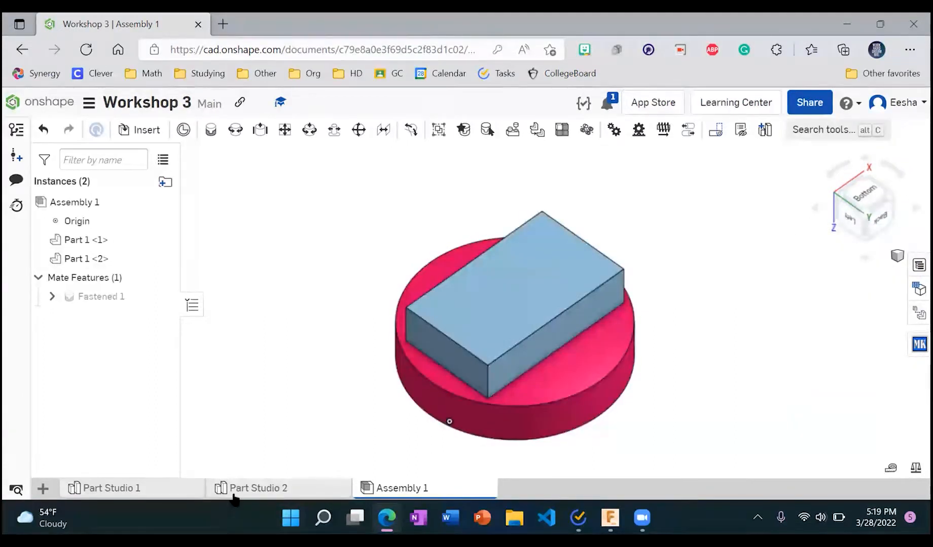
Step: Make the block Part 1 in Part Studio 2 partly transparent by setting its appearance opacity to 0.75
left_click(233, 496)
right_click(82, 394)
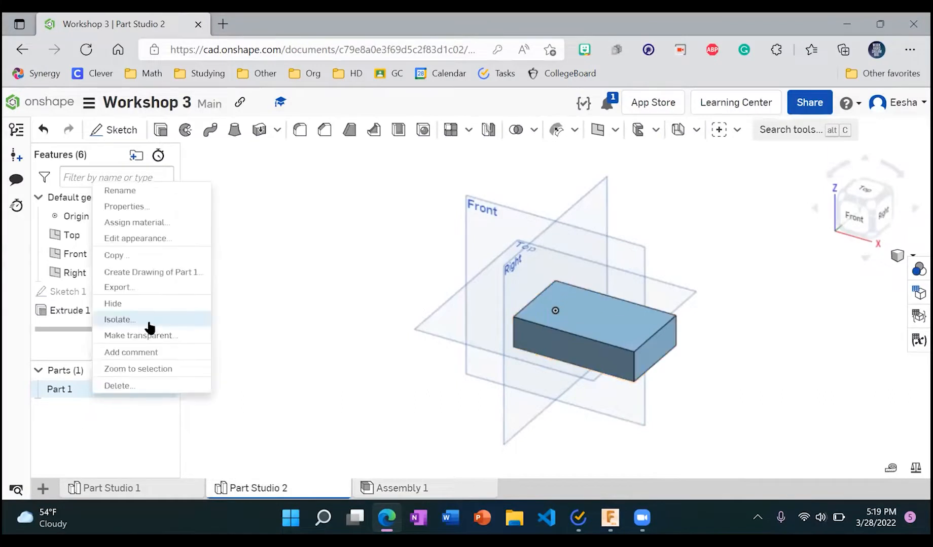
left_click(142, 241)
left_click(281, 354)
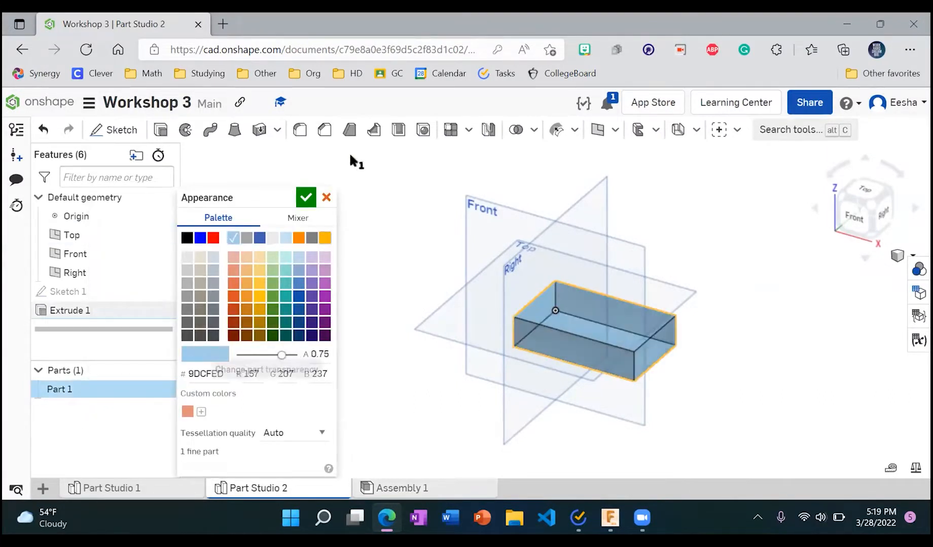
left_click(305, 199)
Step: Return to Assembly 1 and examine the partly transparent block against the disc from other angles
left_click(385, 486)
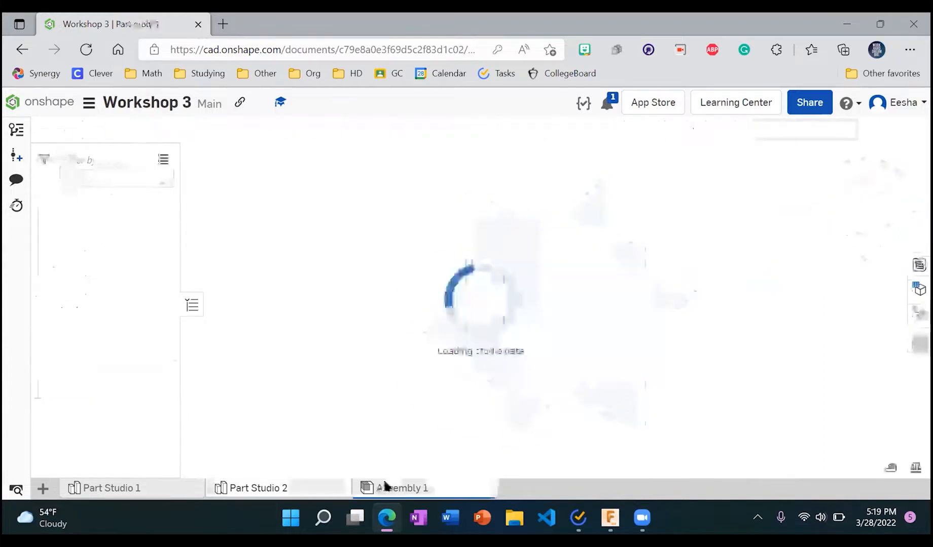
left_click(863, 256)
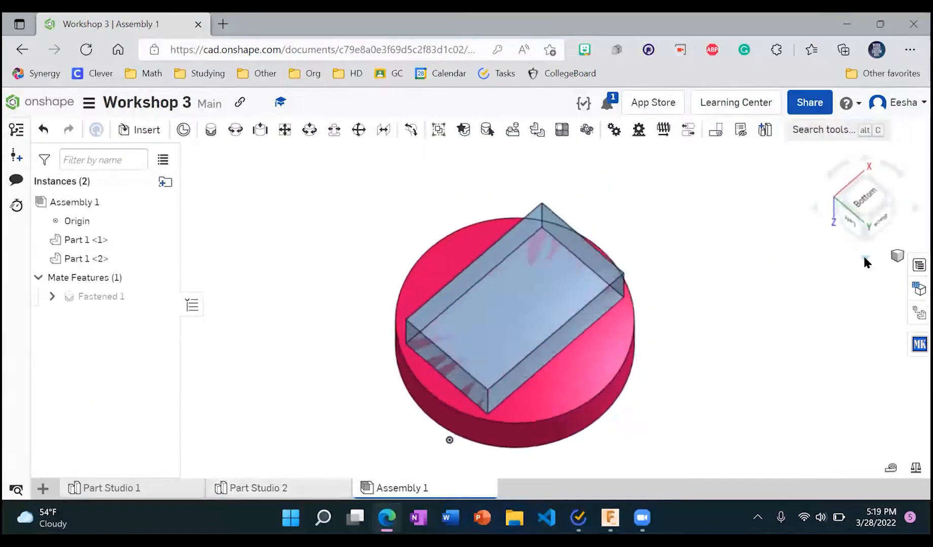
left_click(864, 258)
left_click(864, 257)
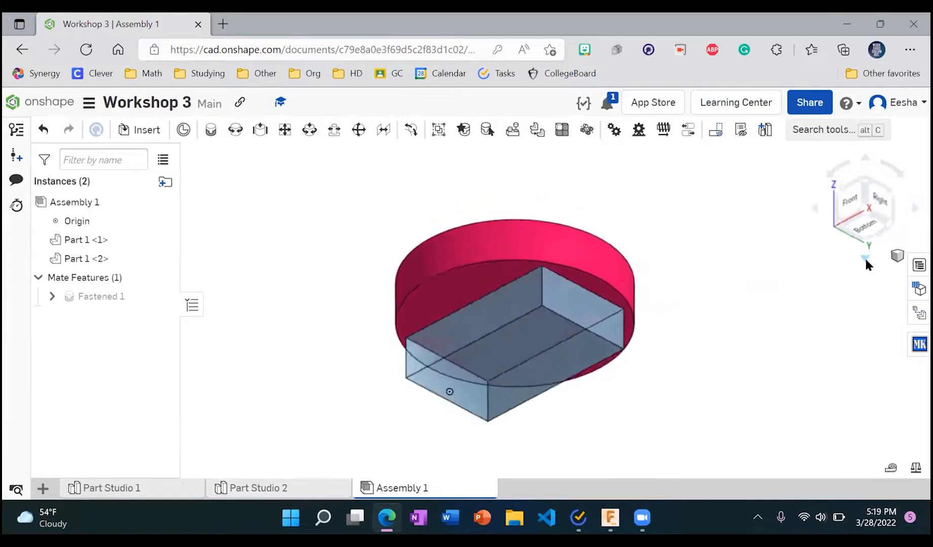
Step: Switch to Assembly 1 in Fusion 360 and open the full Appearance settings beside the model
left_click(610, 518)
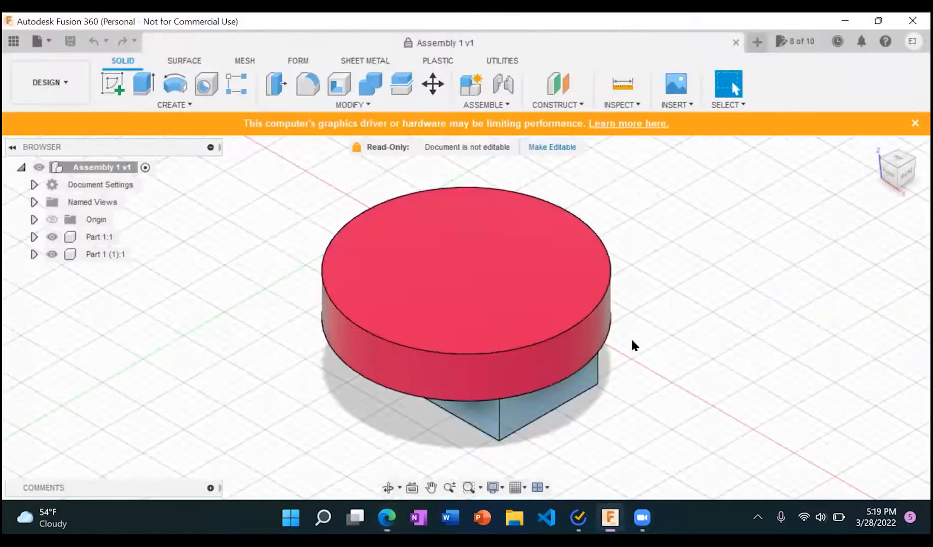
scroll(240, 305, "up", 2)
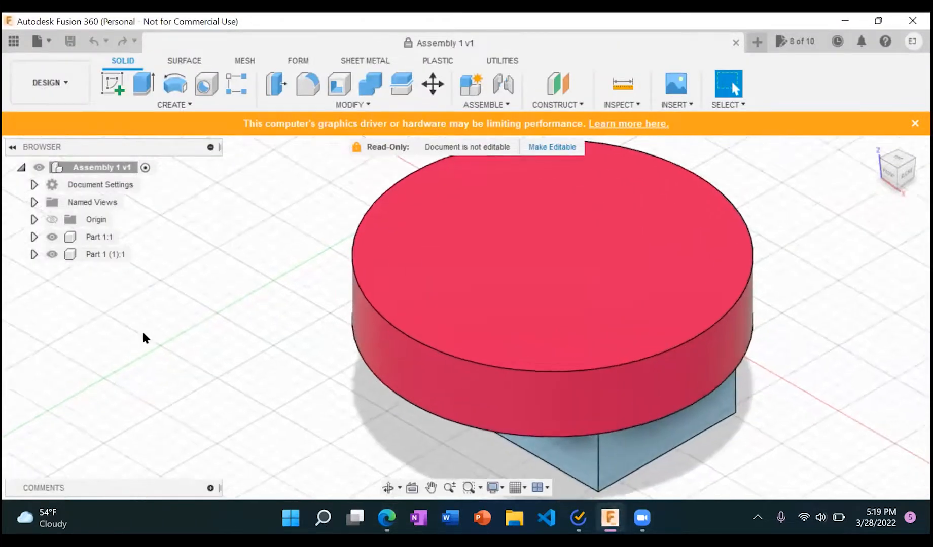
scroll(142, 338, "down", 3)
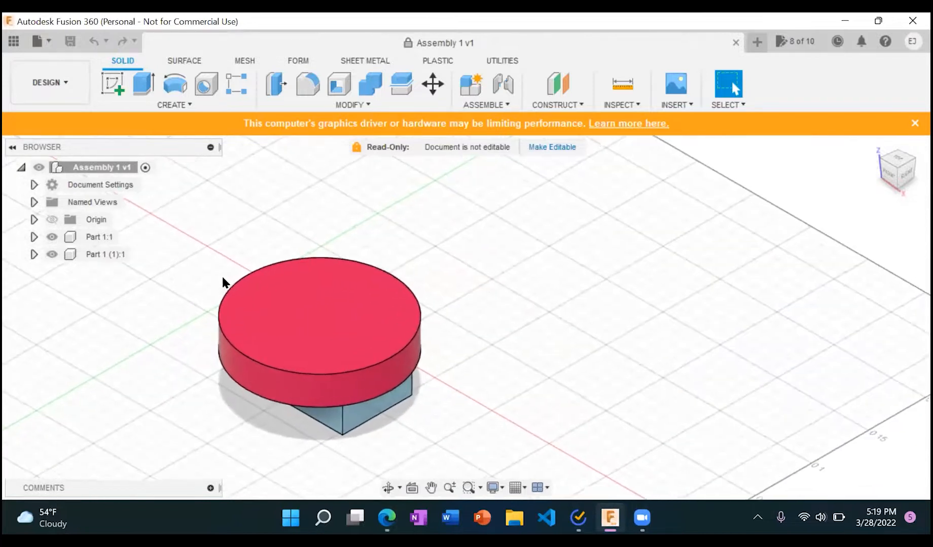
left_click(346, 105)
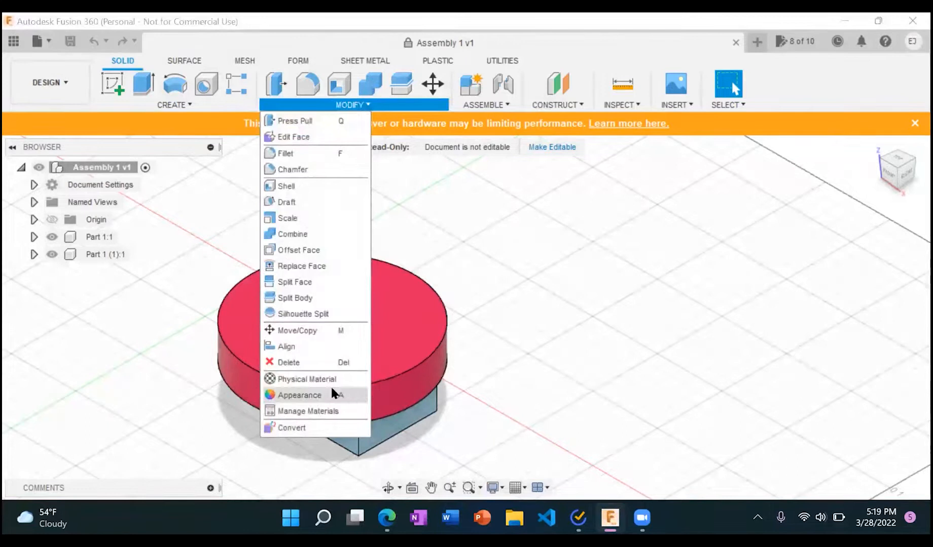
left_click(348, 392)
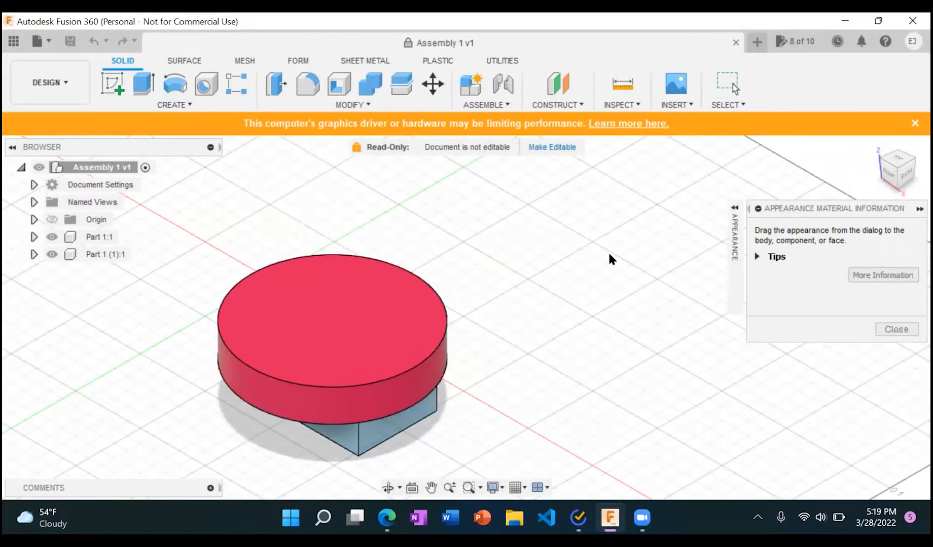
left_click(735, 207)
left_click_drag(646, 207, 707, 185)
scroll(645, 308, "down", 5)
scroll(594, 361, "up", 10)
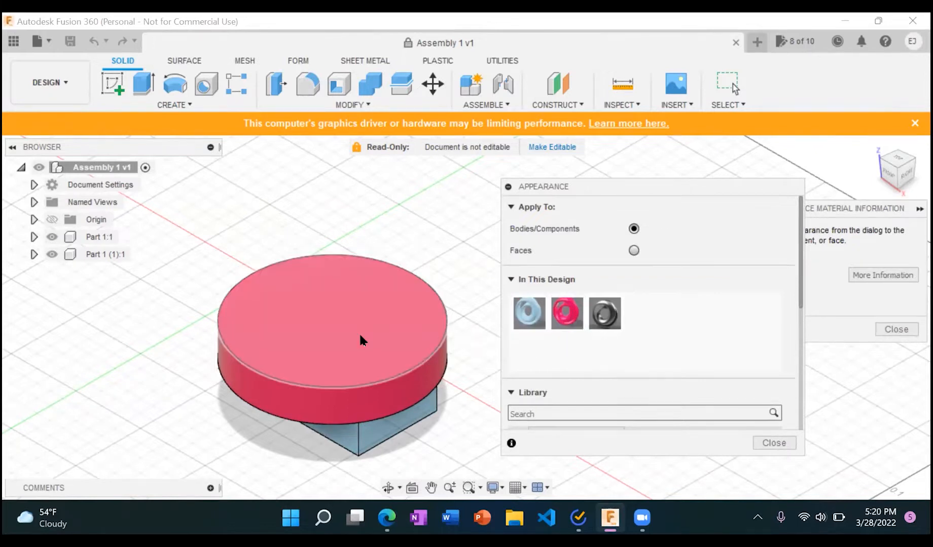
Step: Select the objects that use the pink appearance, and unassign and delete that appearance from the design
scroll(361, 336, "up", 3)
scroll(361, 336, "down", 3)
scroll(375, 361, "up", 3)
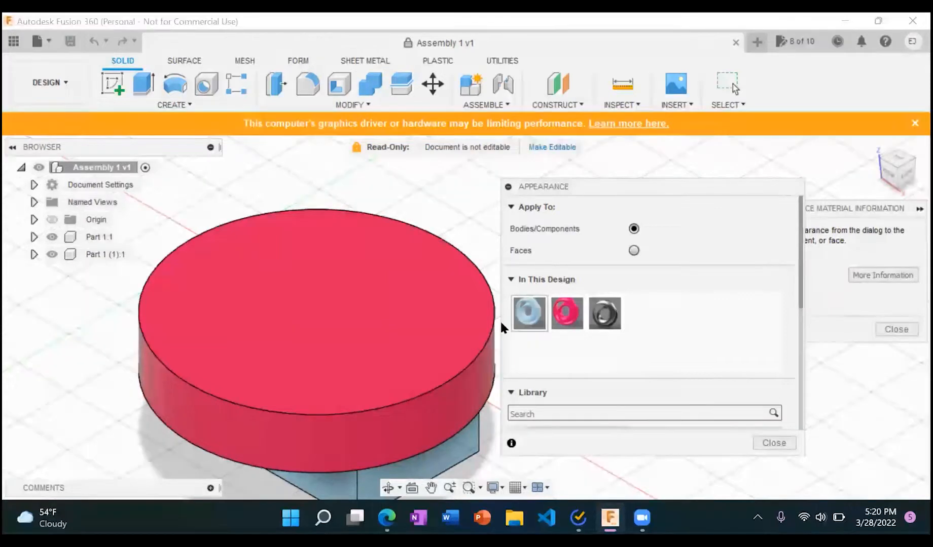
right_click(569, 320)
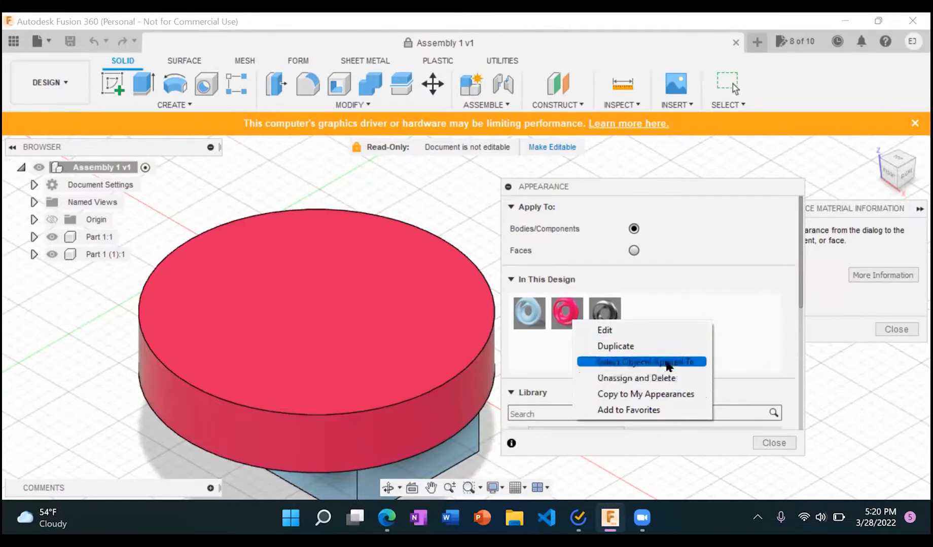
left_click(646, 361)
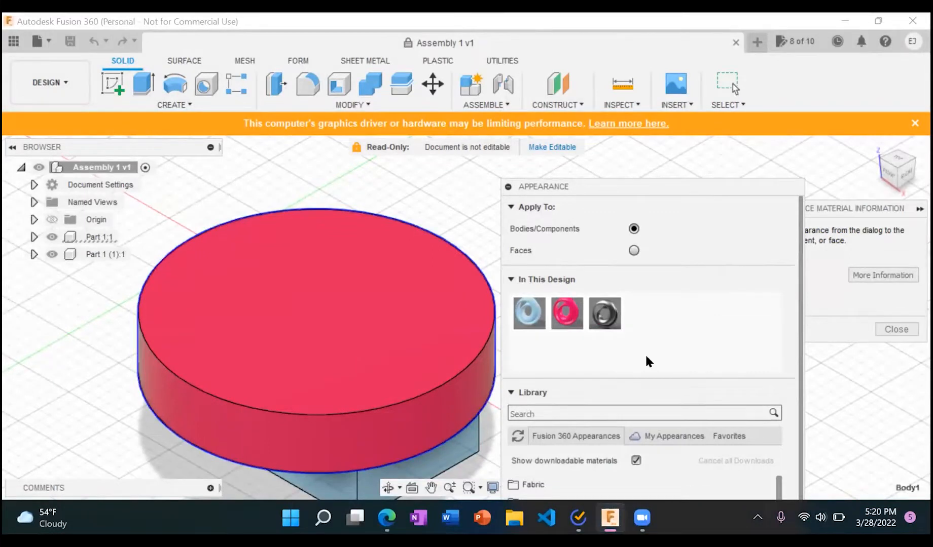
right_click(568, 317)
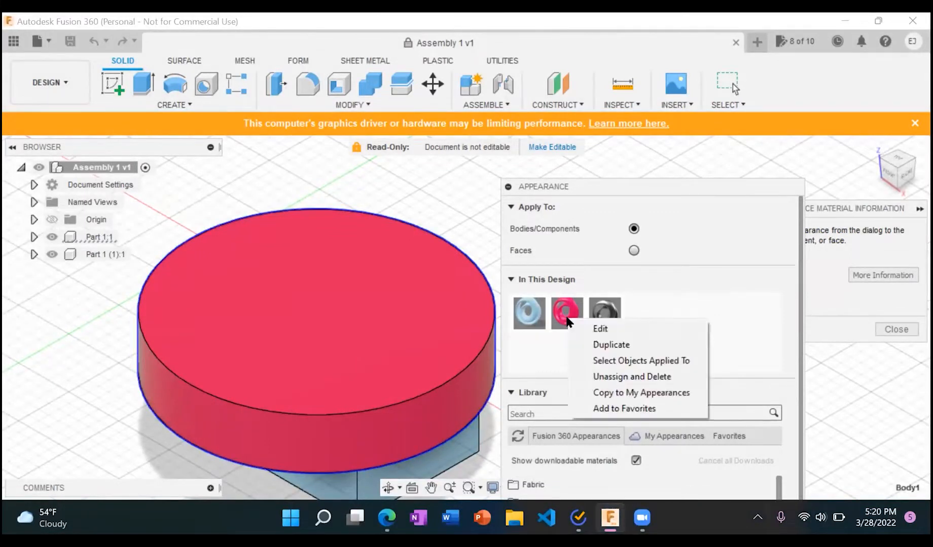
left_click(632, 377)
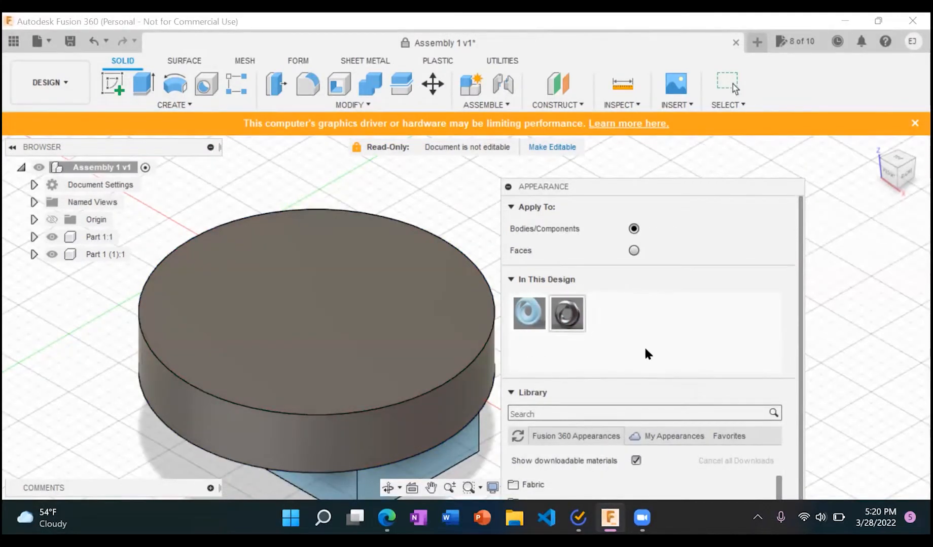
Step: Leave the Appearance settings and undo the deletion of the pink appearance on the disc
key("Escape")
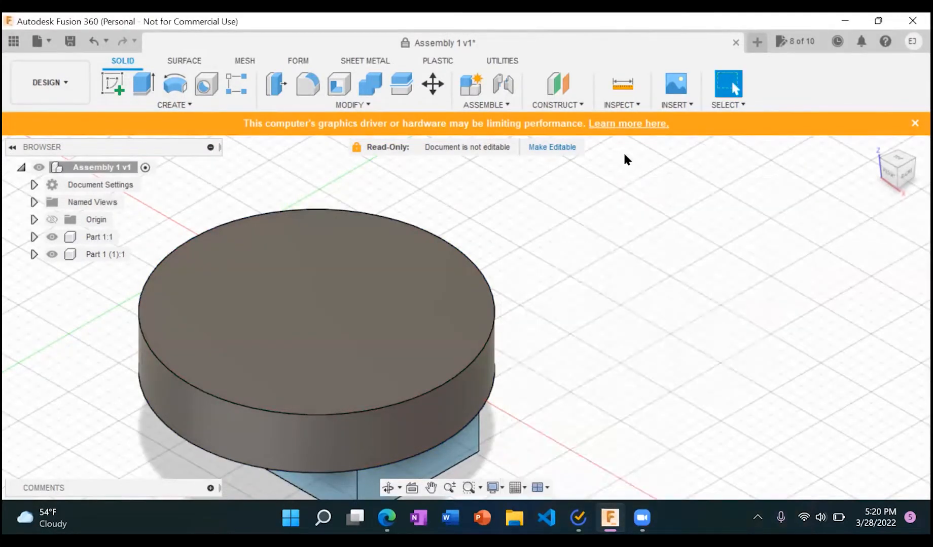
left_click(93, 38)
left_click(368, 104)
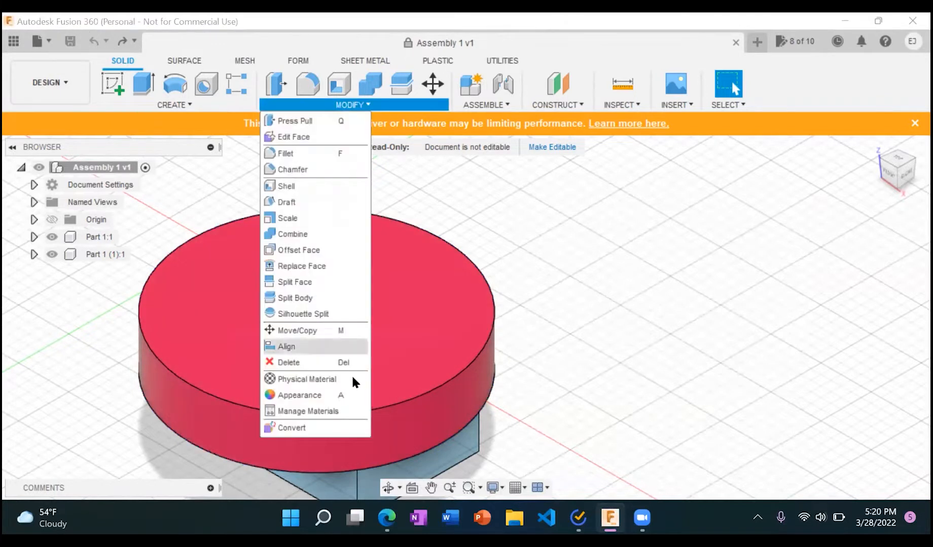
left_click(415, 356)
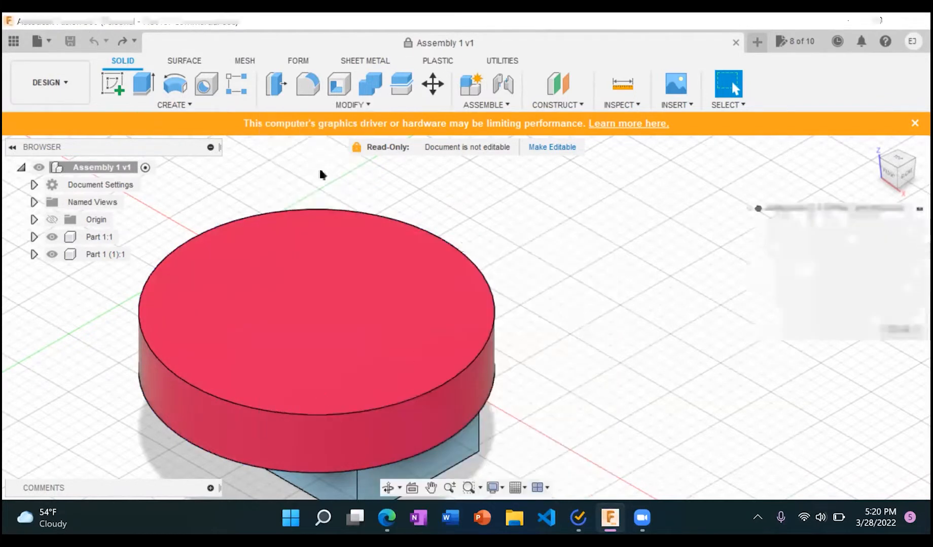
Step: Edit the pink appearance's color to magenta (243, 8, 235) and try the library color PANTONE 17-0205 TCX Elephant Skin
key("a")
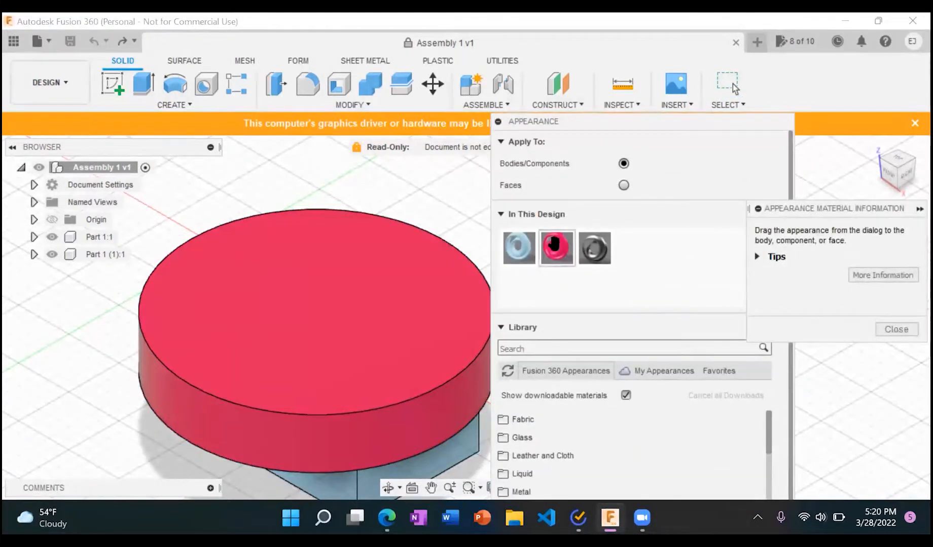
right_click(558, 248)
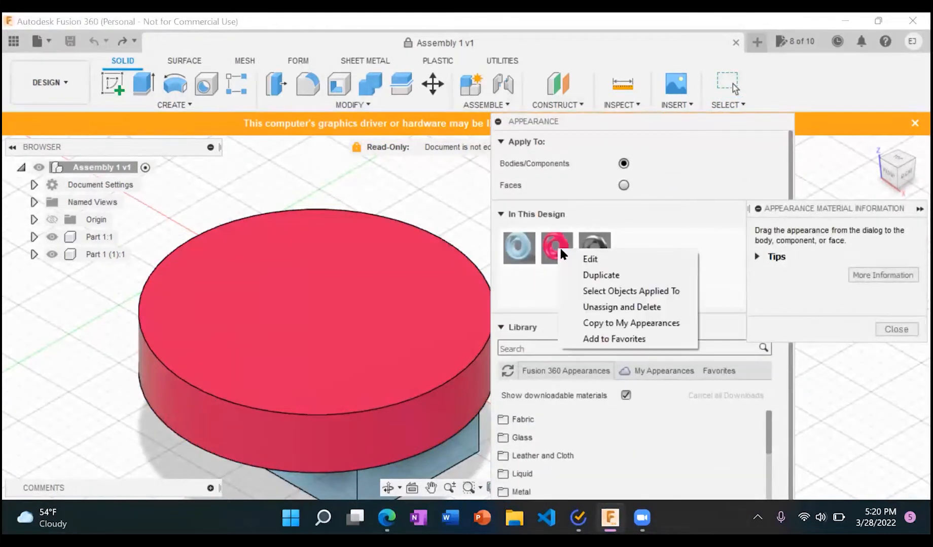
left_click(622, 259)
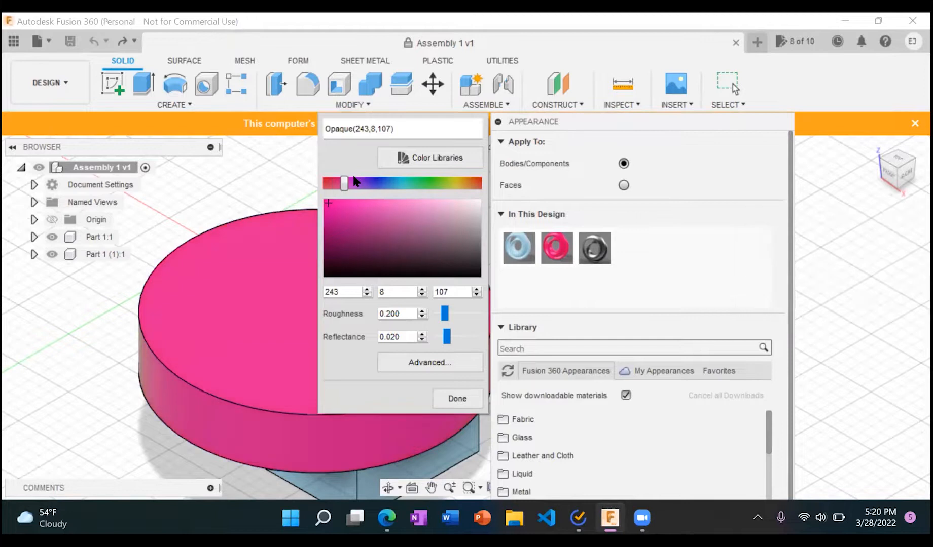
left_click(437, 158)
scroll(142, 256, "down", 10)
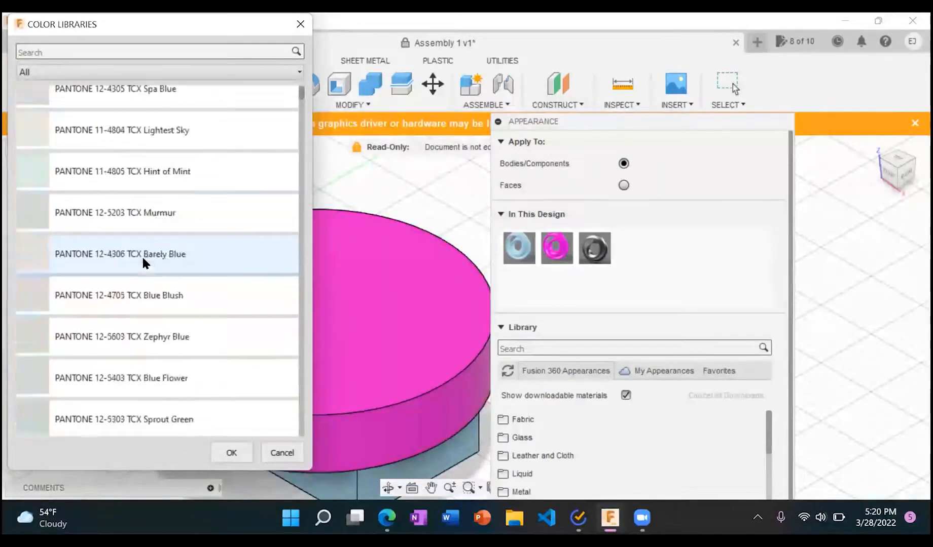
left_click(140, 292)
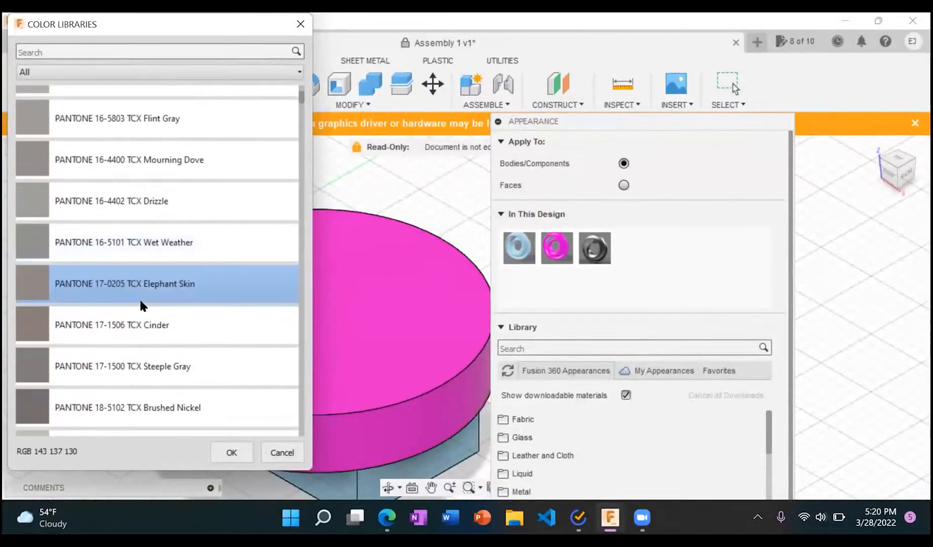
left_click(232, 453)
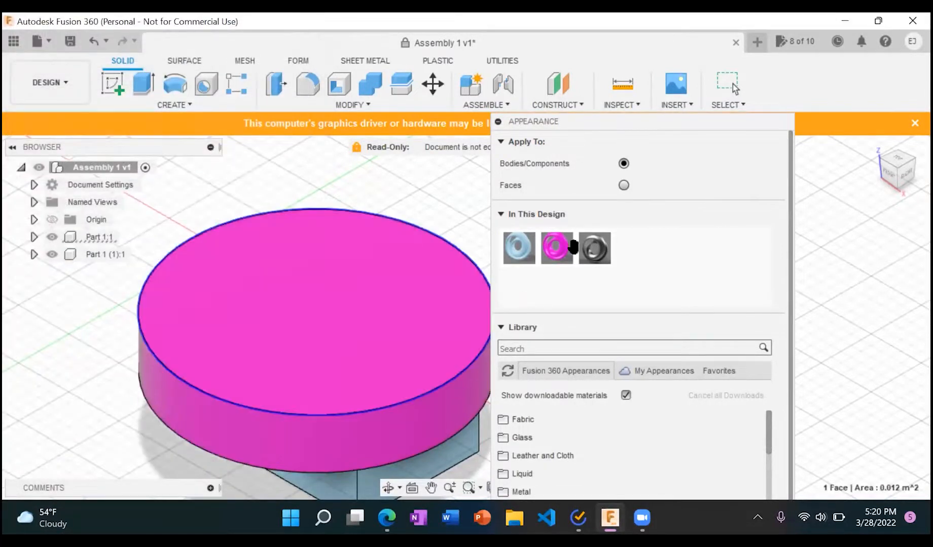
Step: Examine the magenta appearance's advanced material settings, including Translucency, Emissivity and Advanced Highlight Controls, and cancel without changes
right_click(555, 257)
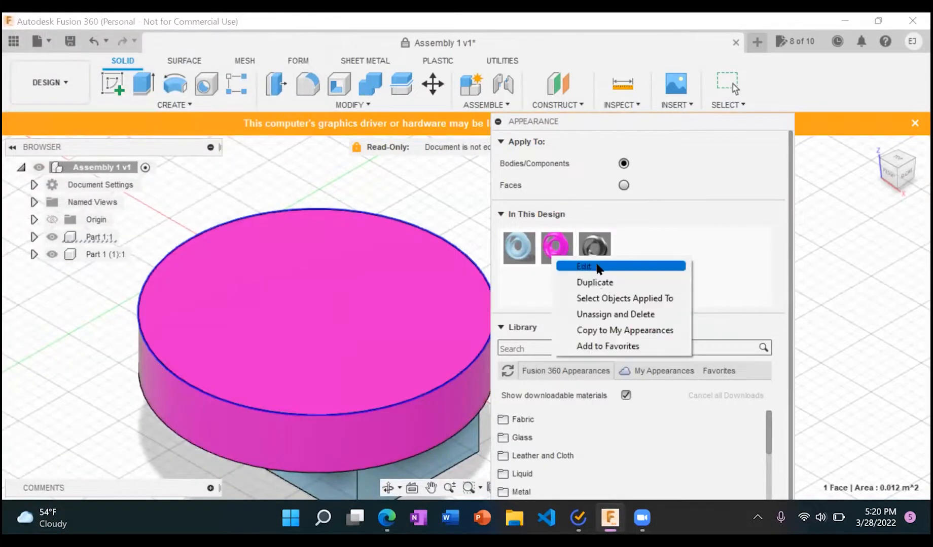
left_click(588, 266)
left_click(449, 398)
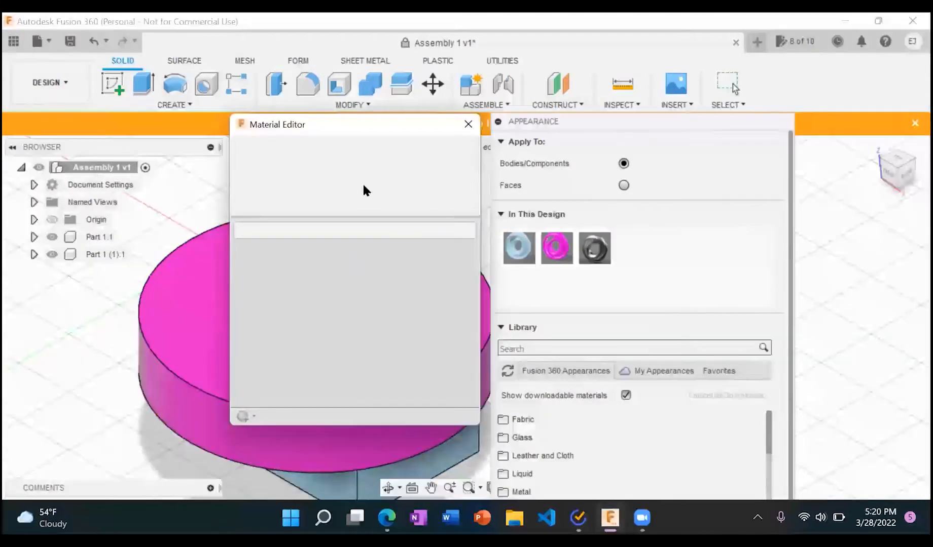
scroll(314, 347, "down", 1)
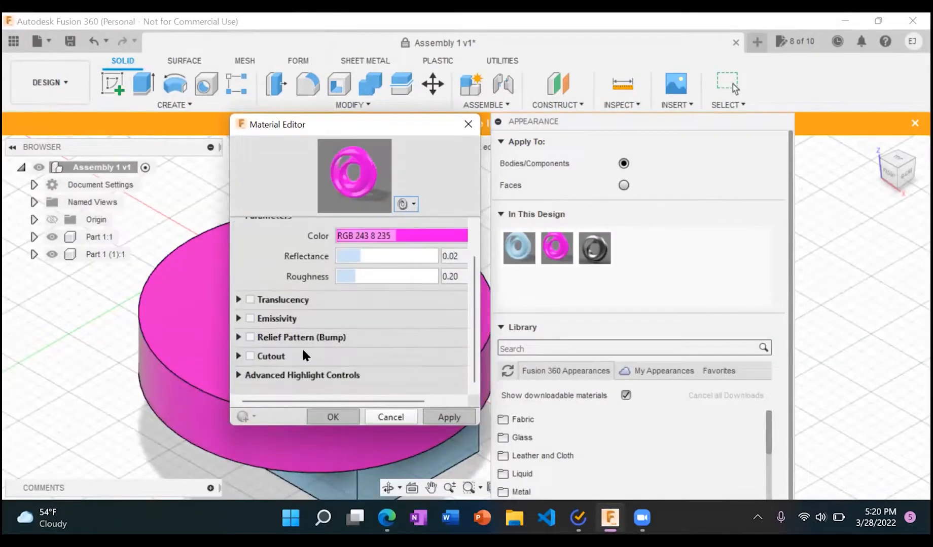
left_click(323, 375)
scroll(327, 371, "down", 2)
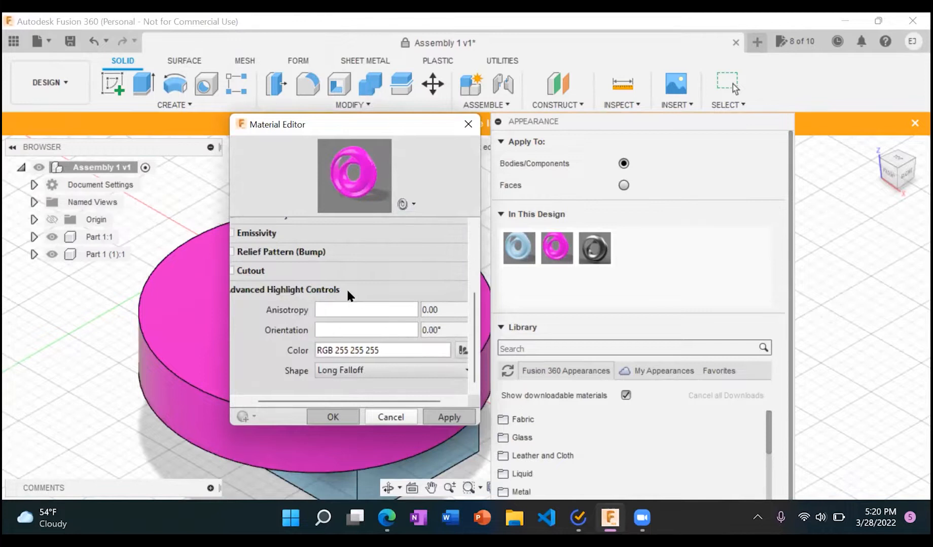
scroll(346, 288, "up", 5)
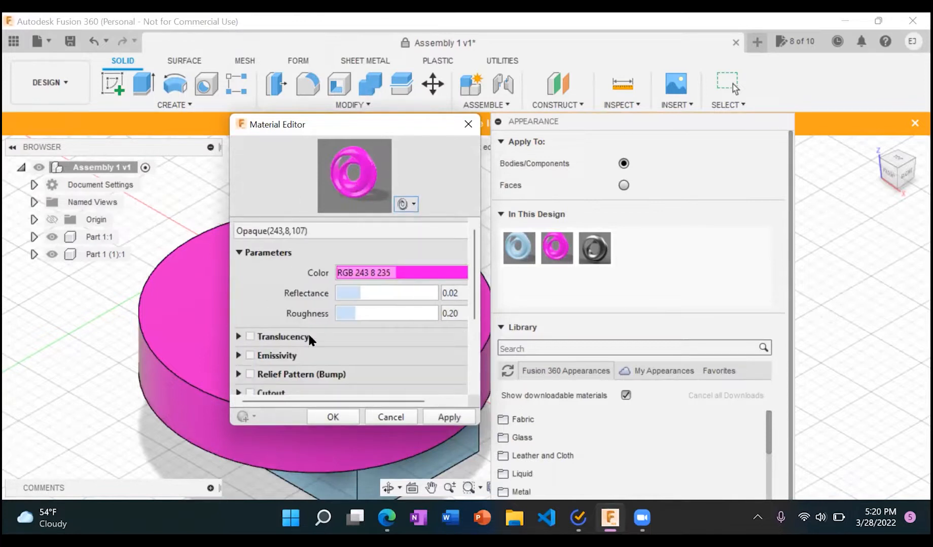
left_click(239, 336)
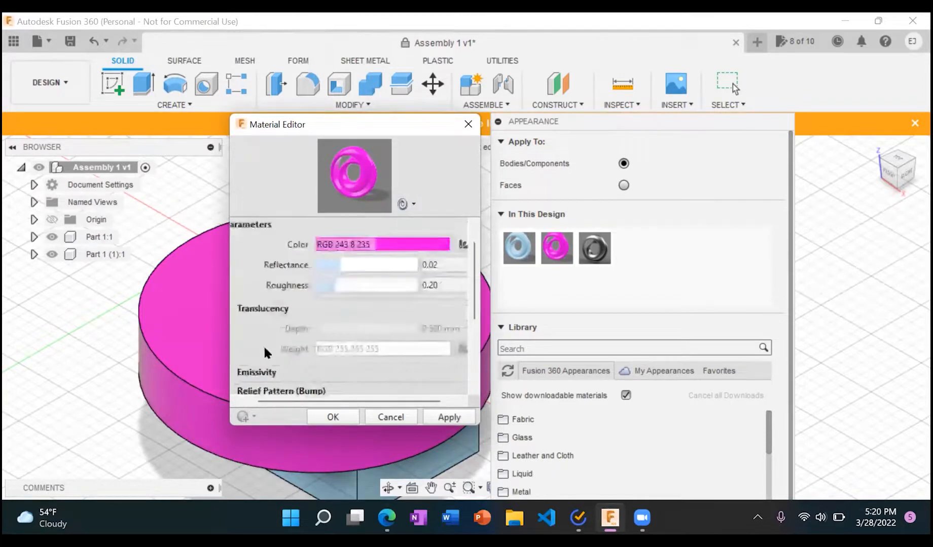
scroll(263, 345, "down", 2)
left_click(236, 293)
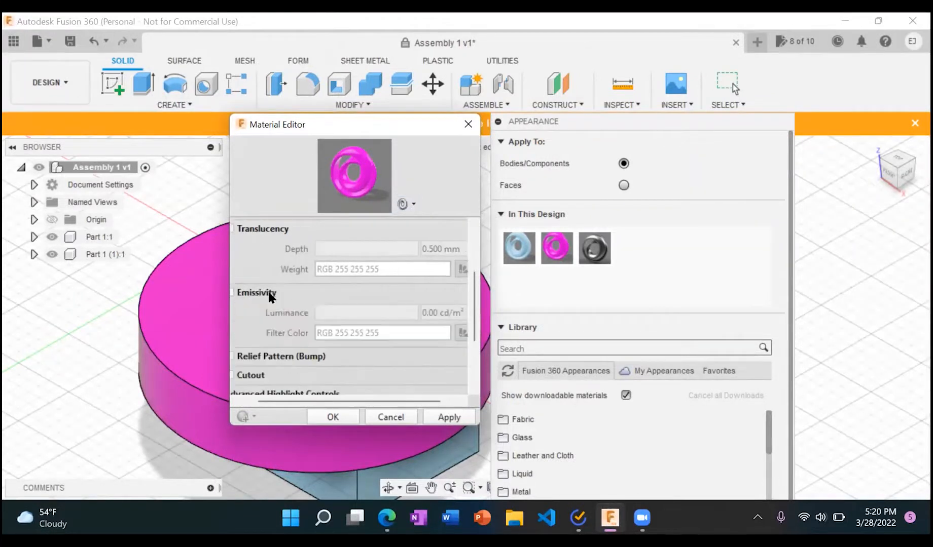
scroll(310, 288, "up", 5)
left_click(394, 416)
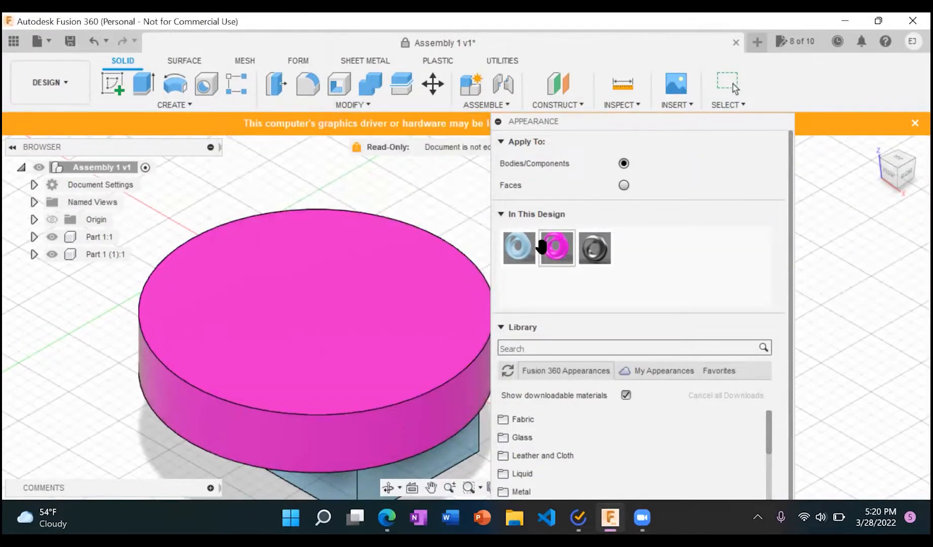
Step: Change the disc's magenta appearance to purple with RGB values 184, 6, 243
right_click(548, 247)
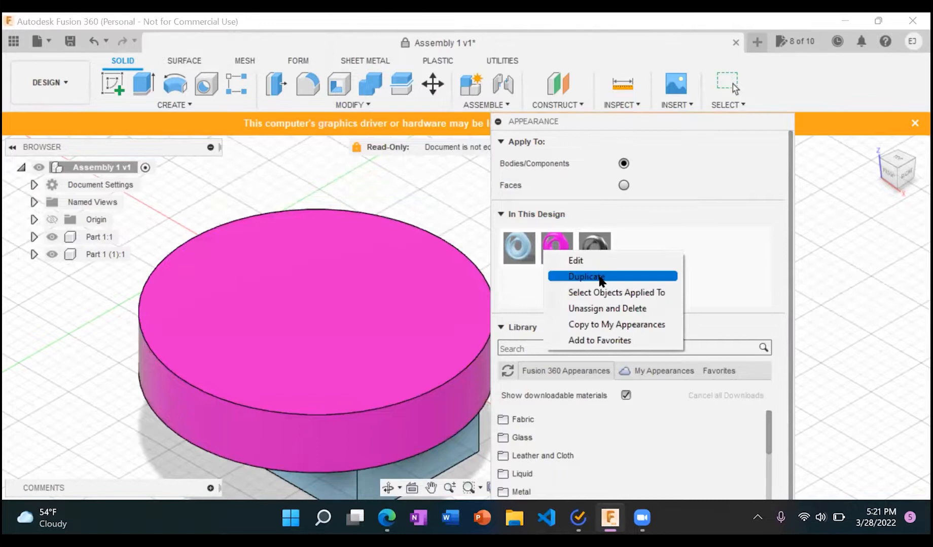
left_click(578, 261)
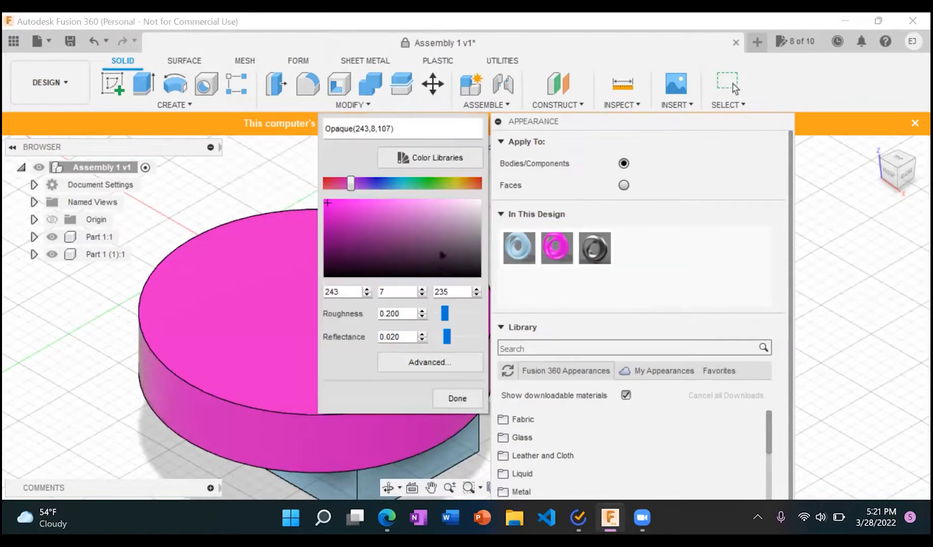
left_click(374, 185)
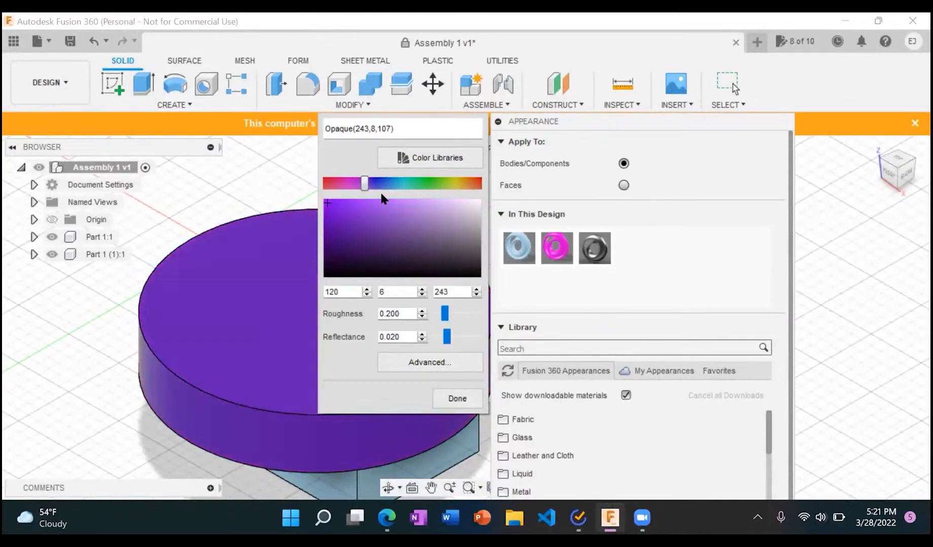
left_click_drag(364, 185, 357, 187)
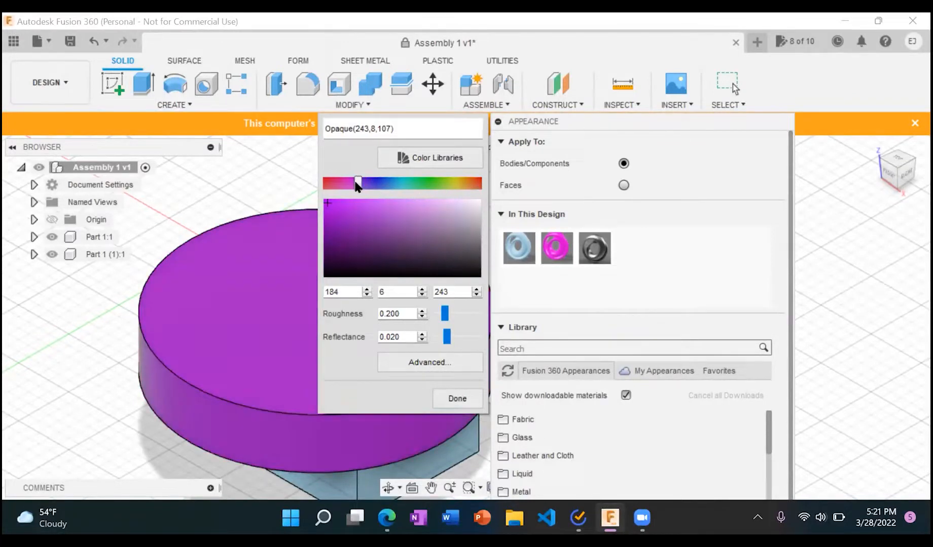
left_click(456, 399)
Step: Apply a metal appearance from the library to the disc and delete the unused purple appearance from the design
scroll(626, 434, "down", 5)
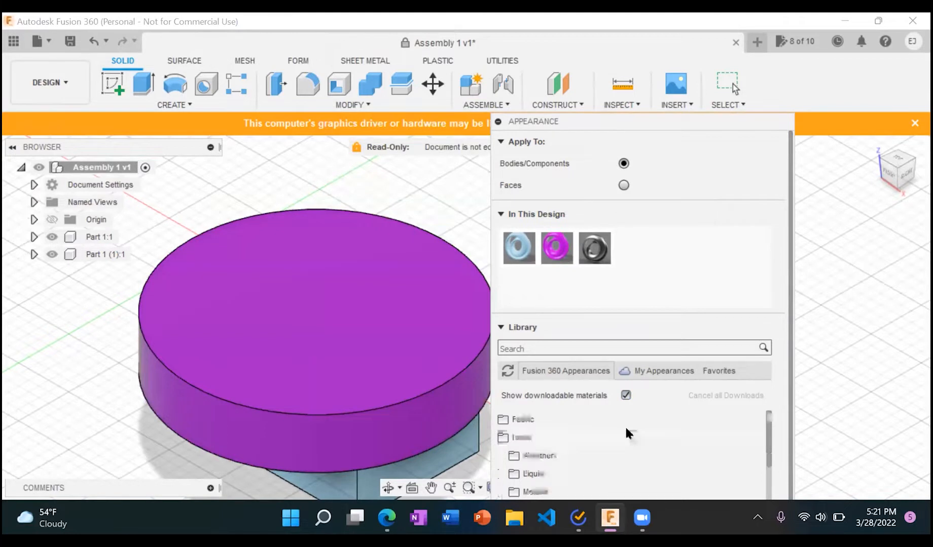
left_click_drag(621, 452, 373, 349)
scroll(629, 477, "down", 1)
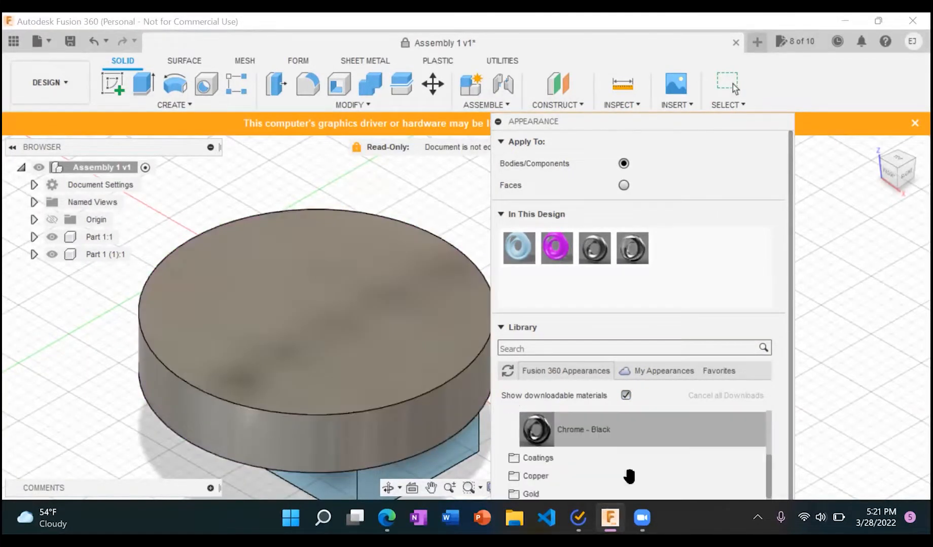
right_click(551, 259)
left_click(593, 300)
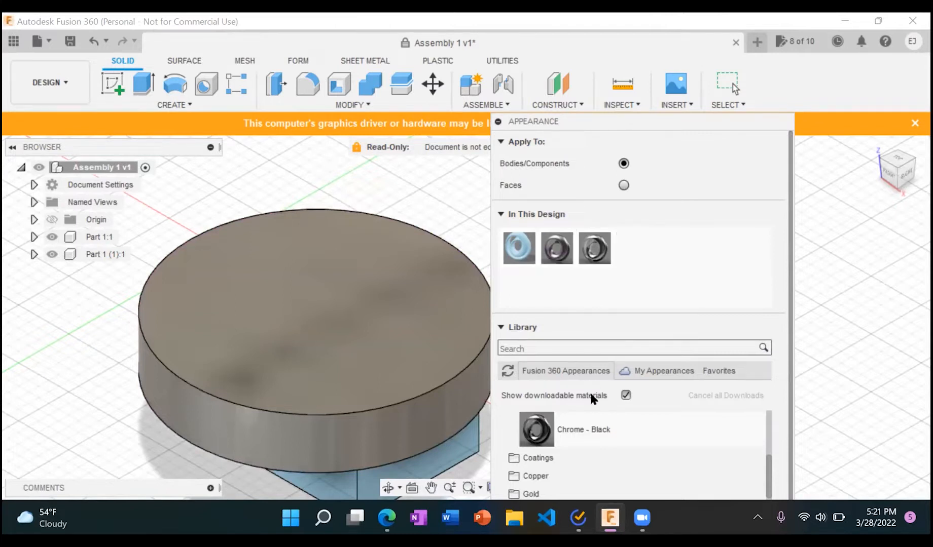
Step: Try to apply the Copper - Brushed Radial appearance from the library's copper materials to the disc
left_click(568, 474)
scroll(570, 476, "up", 1)
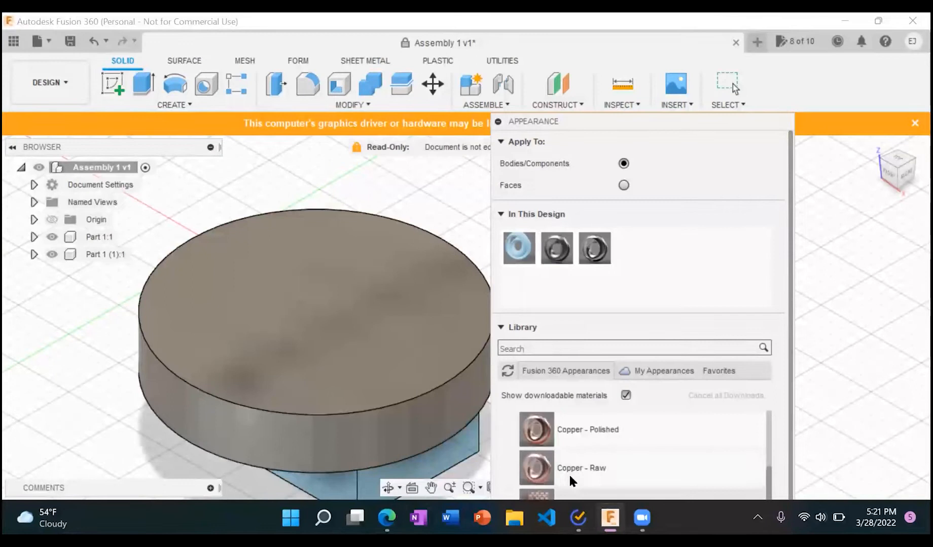
scroll(570, 475, "down", 3)
scroll(598, 464, "up", 1)
mouse_move(618, 439)
left_mouse_down()
mouse_move(403, 373)
mouse_move(375, 349)
left_mouse_up()
left_click_drag(675, 121, 712, 51)
scroll(430, 347, "up", 2)
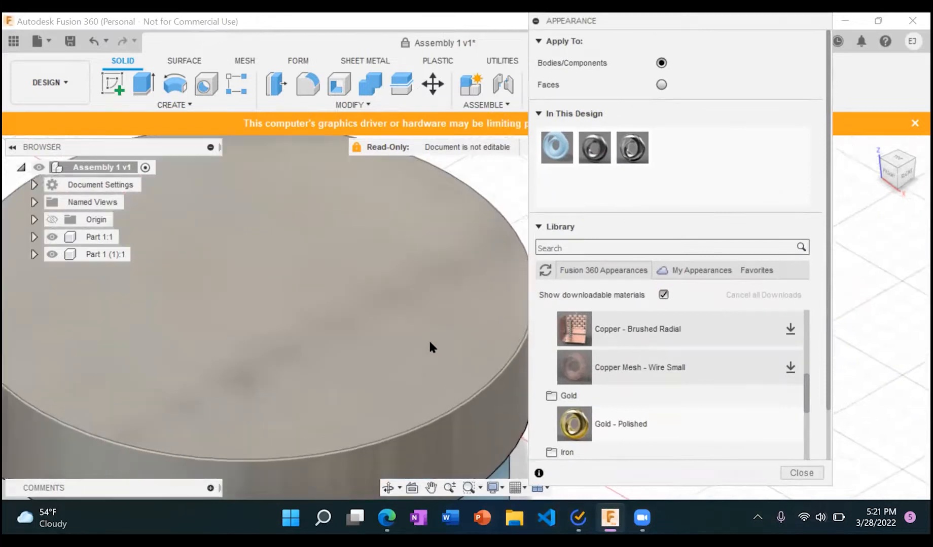
scroll(430, 347, "down", 5)
mouse_move(615, 339)
left_mouse_down()
mouse_move(478, 349)
mouse_move(391, 327)
left_mouse_up()
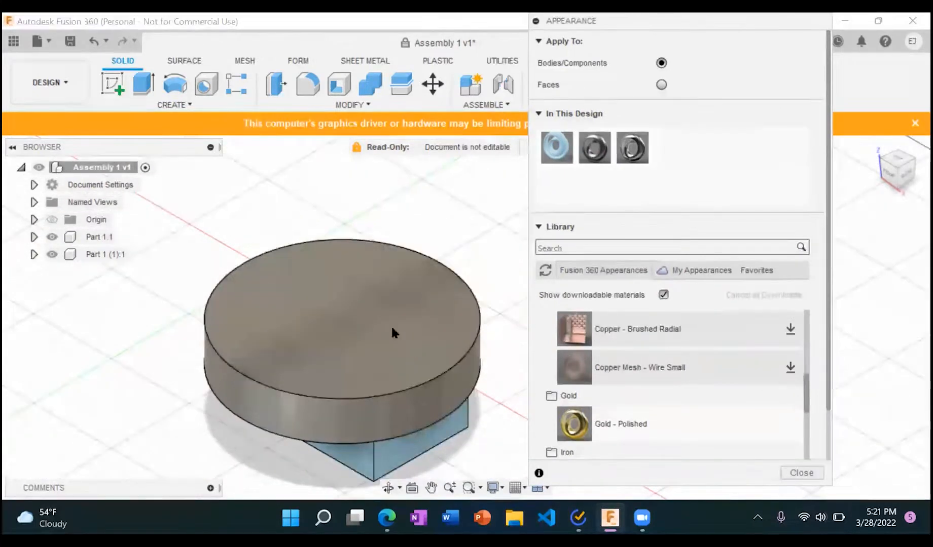
Step: Apply the Gold - Polished appearance to the disc and browse the remaining metal categories in the library
left_click_drag(647, 426, 378, 377)
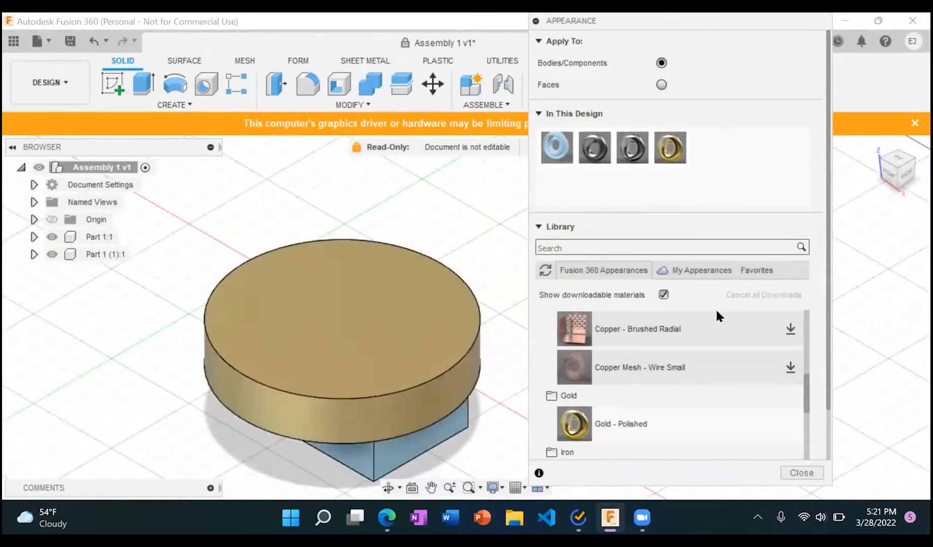
scroll(716, 315, "down", 3)
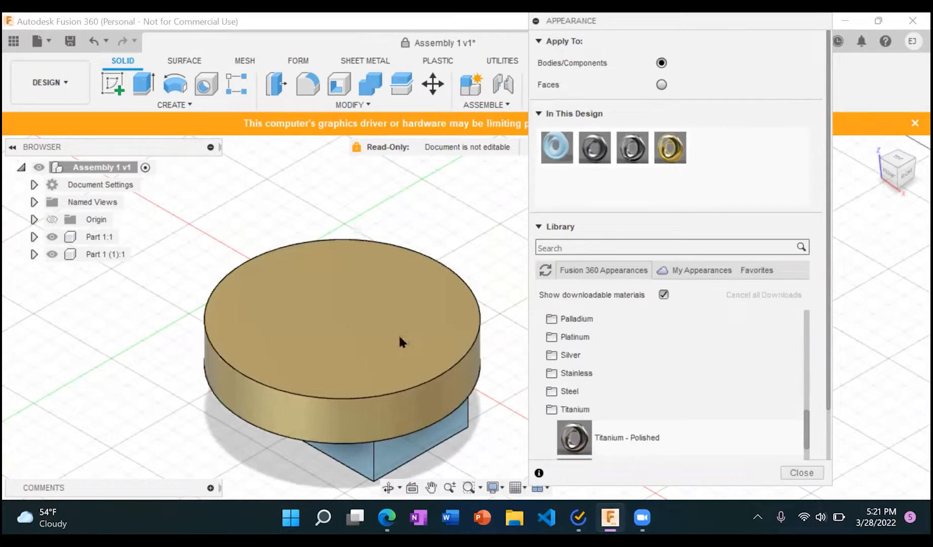
scroll(428, 304, "up", 2)
scroll(428, 304, "down", 2)
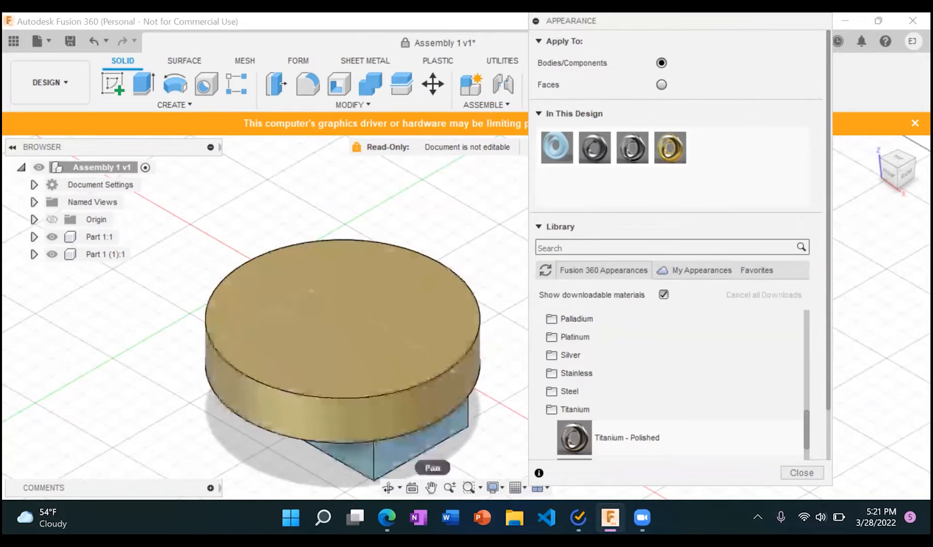
Step: Switch between Onshape and Fusion 360 to compare how Assembly 1 looks in each
left_click(387, 518)
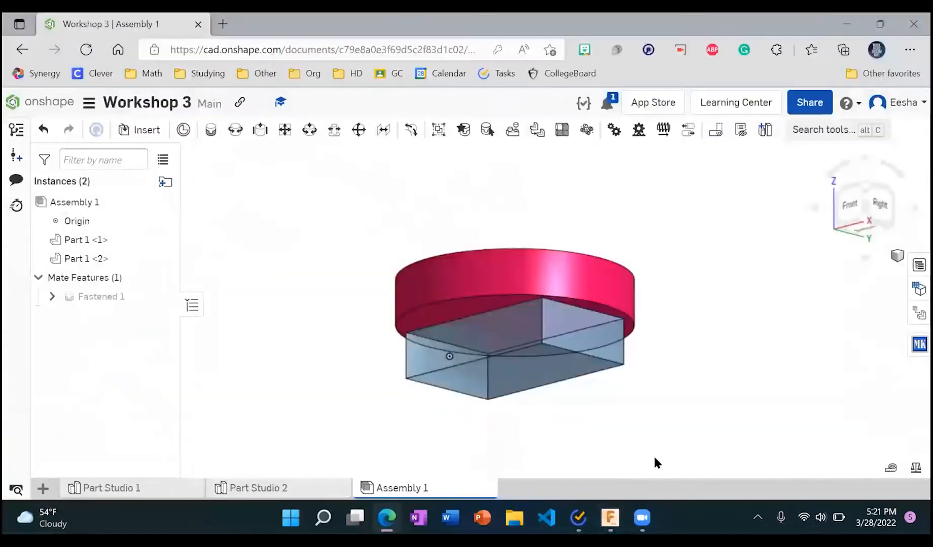
left_click(610, 517)
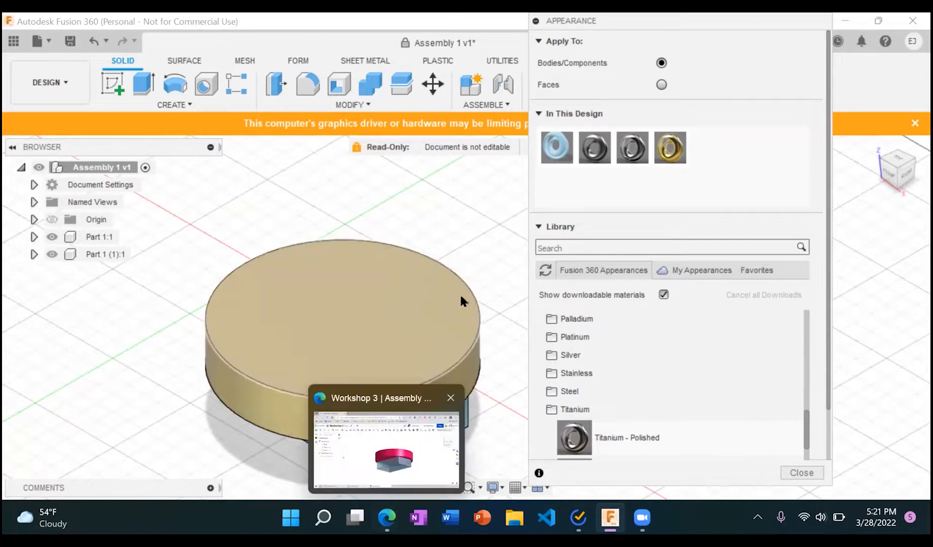
left_click(387, 518)
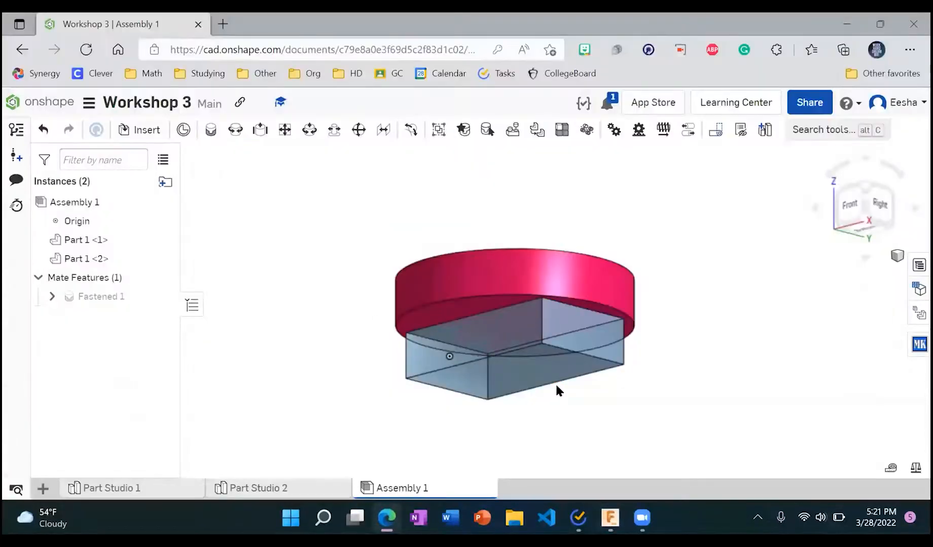
left_click(610, 517)
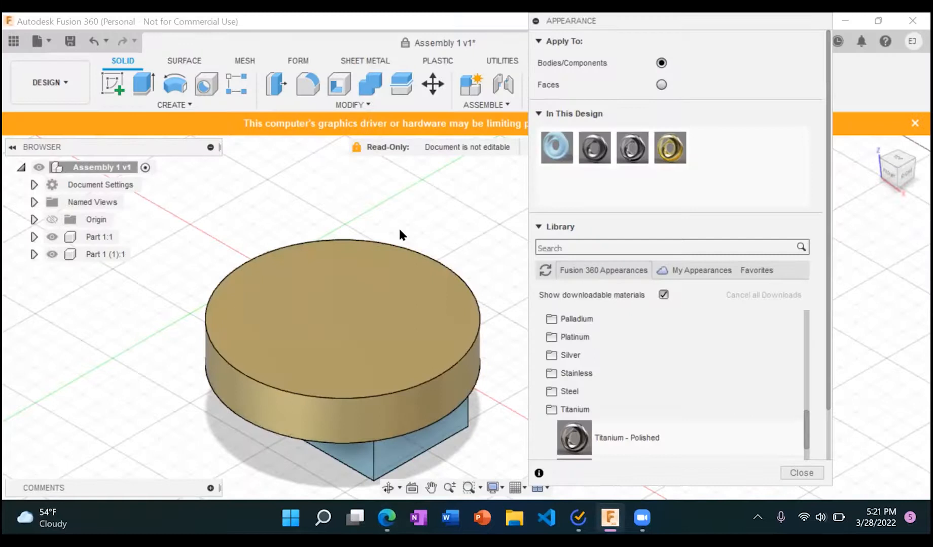
Step: Apply the block's light blue appearance to the disc and browse the library's remaining material categories
scroll(733, 344, "down", 3)
left_click_drag(557, 147, 422, 280)
scroll(693, 384, "down", 5)
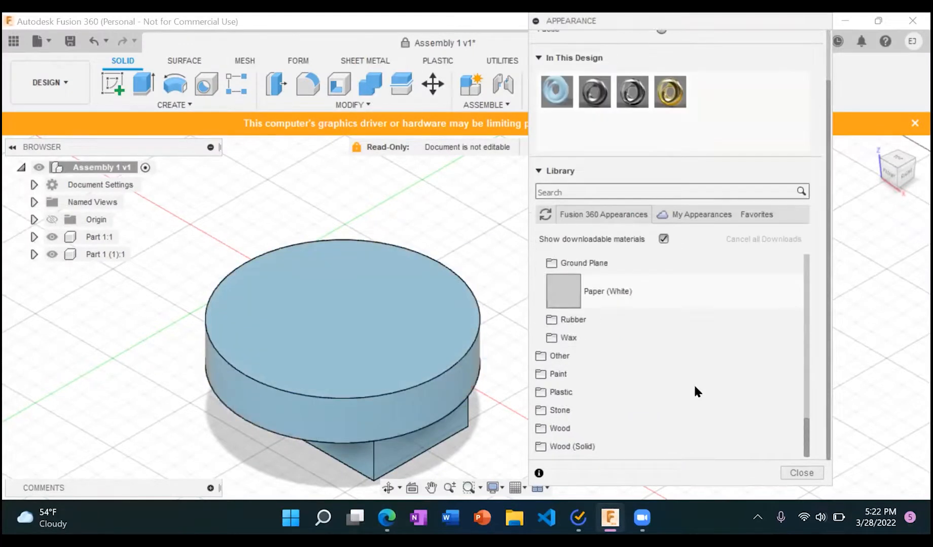
Step: Apply an off-white appearance from the library's plastic materials to the disc and replace it with PEEK
left_click(598, 394)
scroll(614, 391, "down", 3)
left_click_drag(587, 352, 370, 358)
scroll(656, 366, "down", 5)
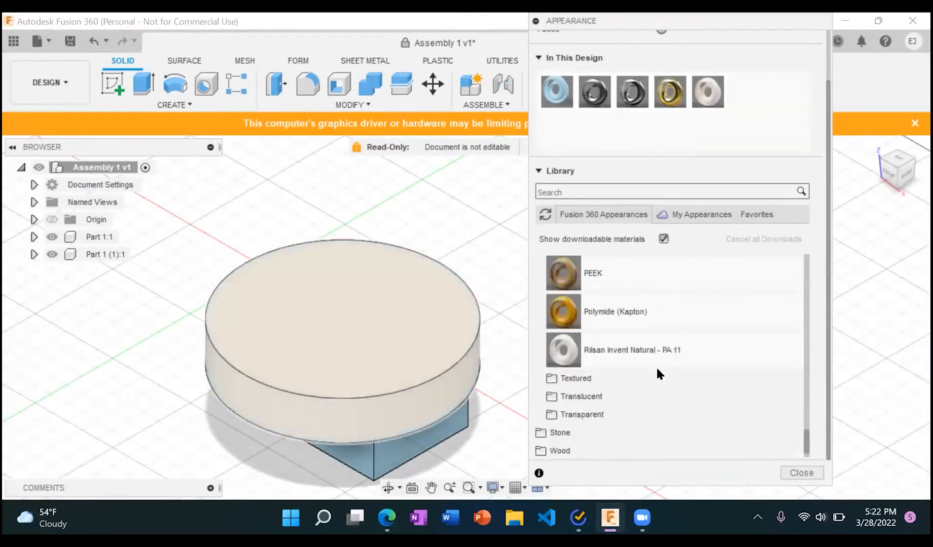
left_click_drag(626, 284, 356, 316)
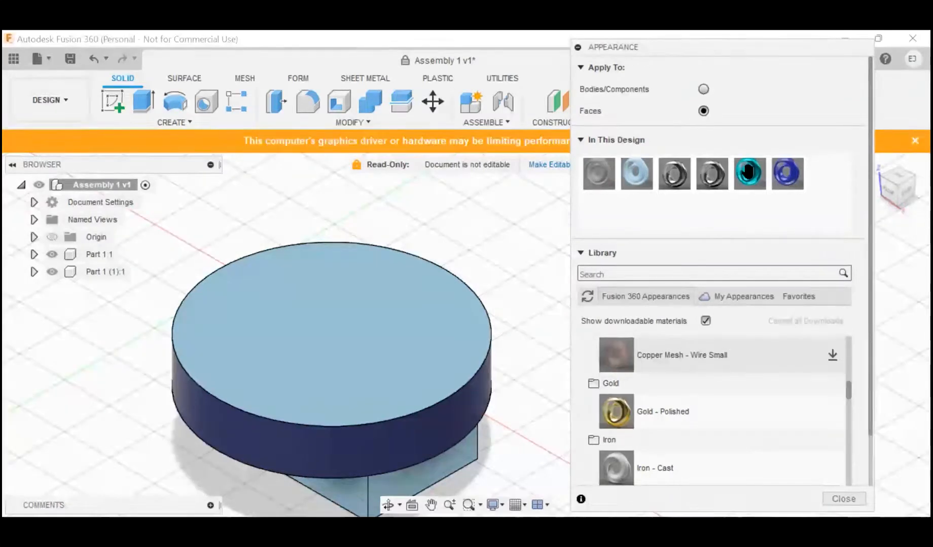
Step: Set appearances to apply to faces and put Gold - Polished on the disc's top face
scroll(767, 425, "down", 2)
scroll(768, 424, "up", 3)
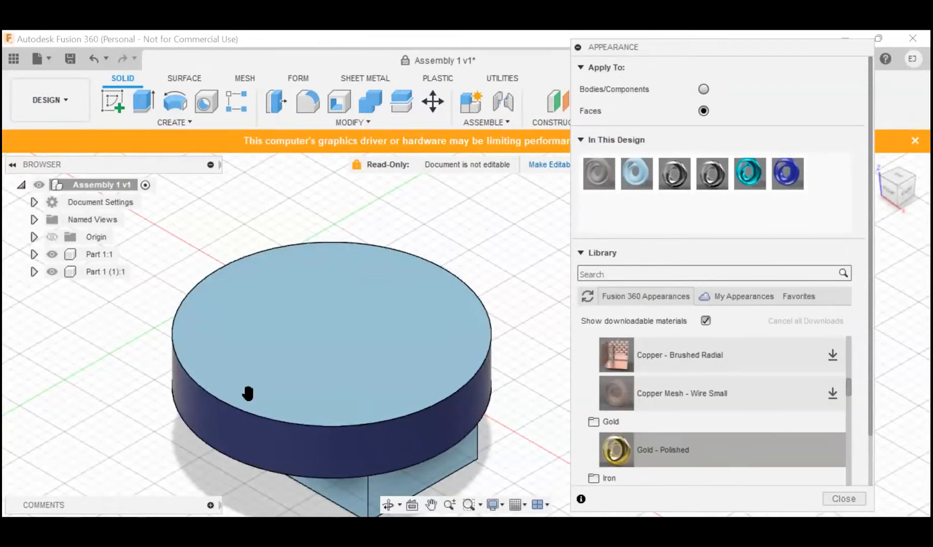
mouse_move(687, 445)
left_mouse_down()
mouse_move(497, 419)
mouse_move(693, 448)
left_mouse_up()
left_click(702, 89)
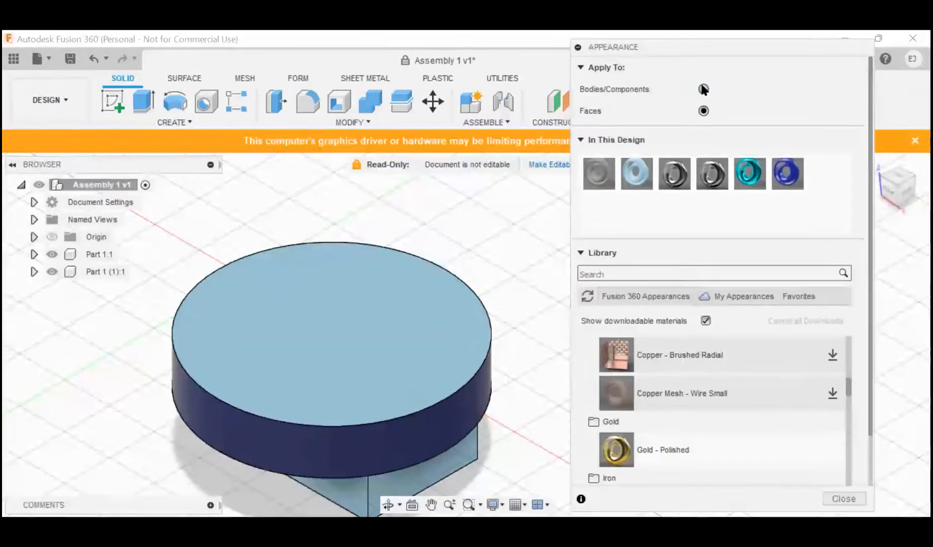
left_click(703, 111)
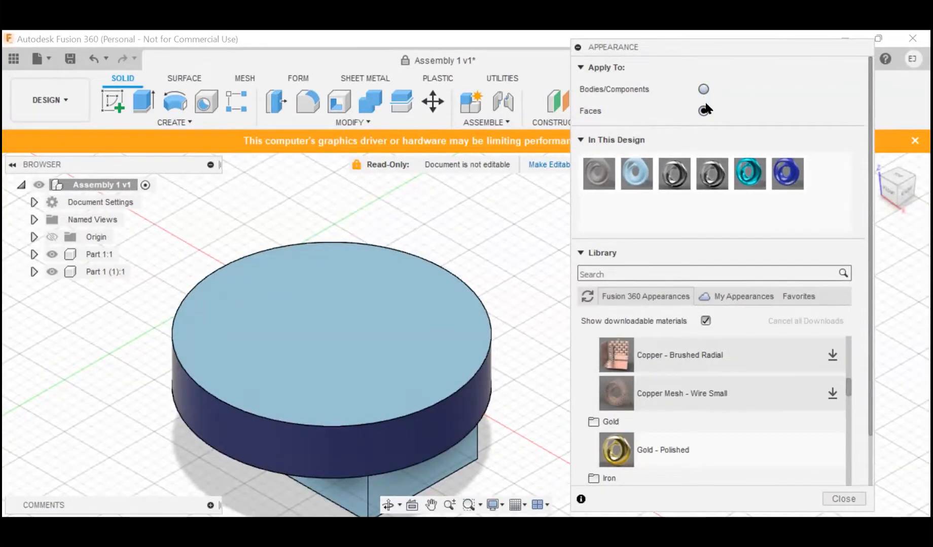
left_click_drag(689, 448, 363, 358)
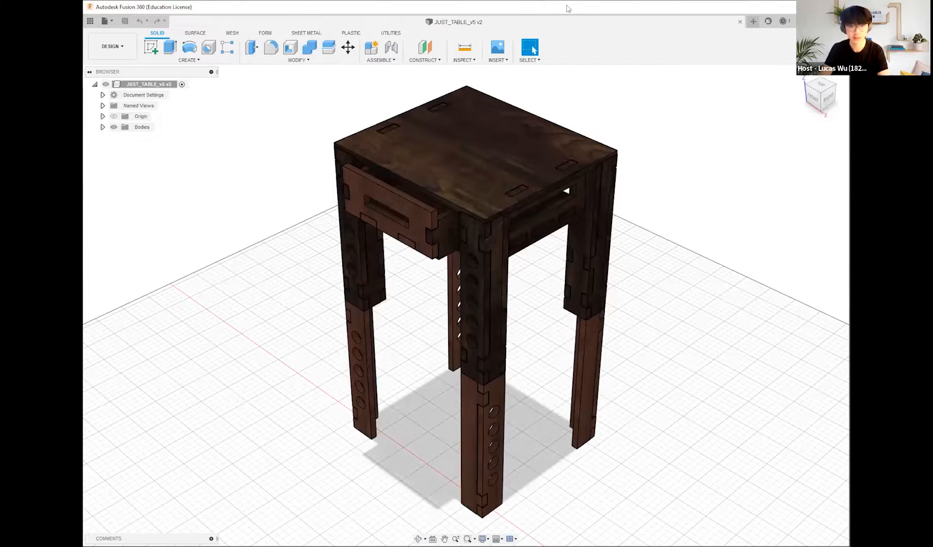
Step: Switch the JUST_TABLE_v5 design to the Render workspace and inspect the table from several angles
middle_click_drag(676, 284, 373, 264, "shift")
middle_click_drag(306, 81, 413, 76, "shift")
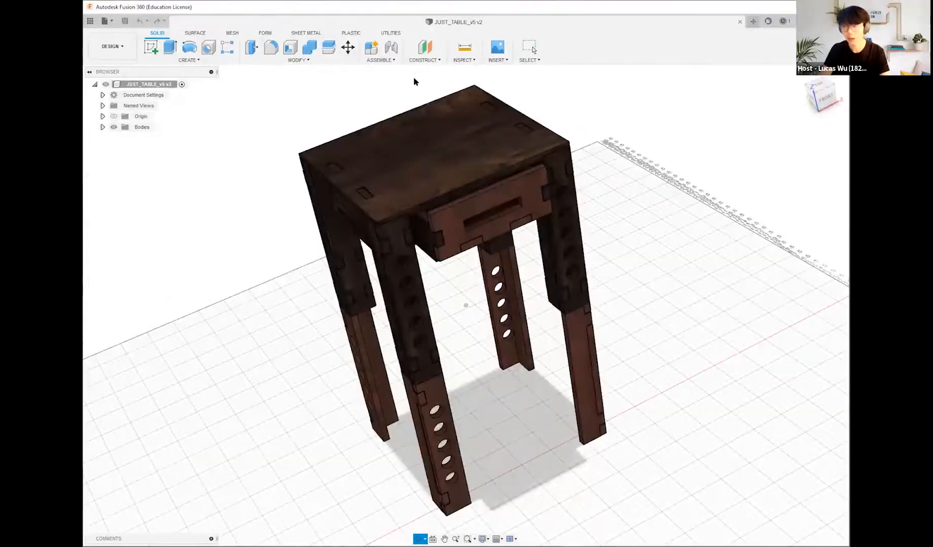
left_click(124, 43)
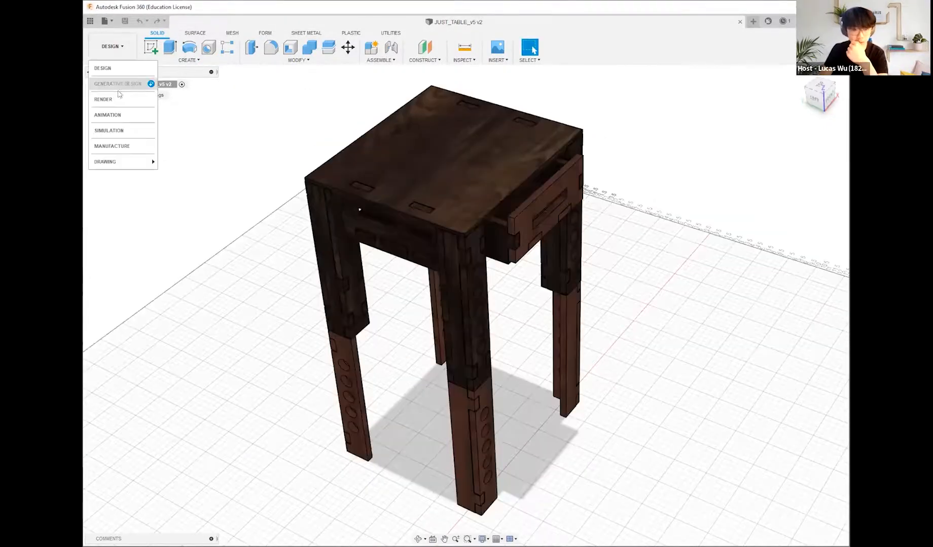
left_click(118, 101)
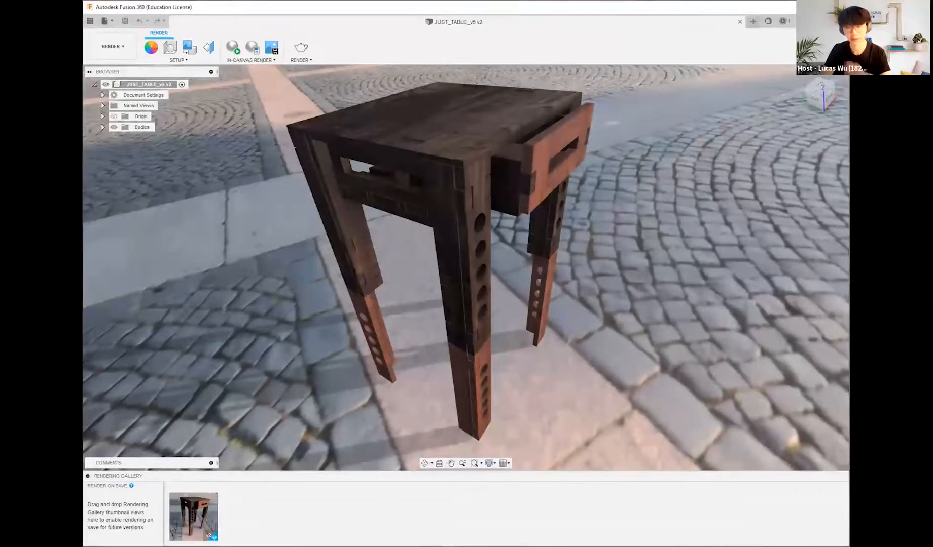
scroll(694, 271, "down", 3)
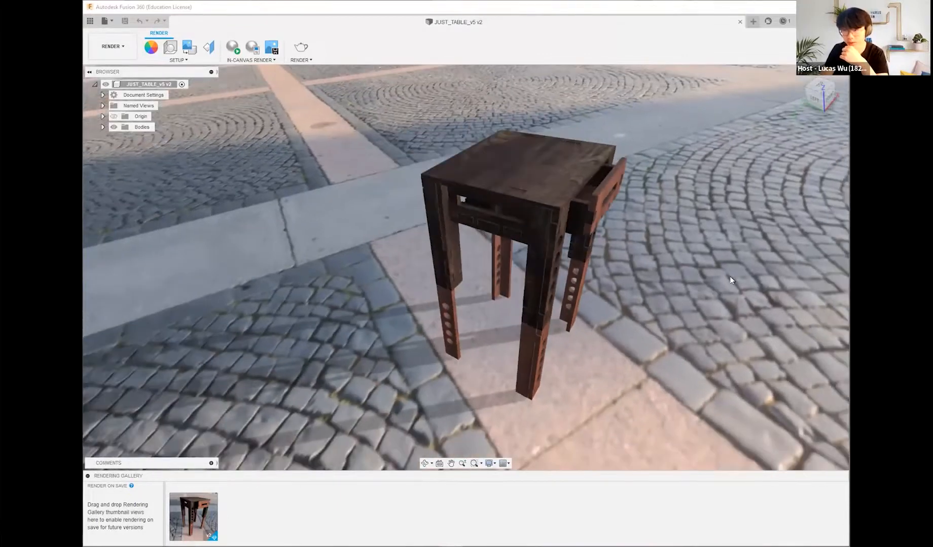
scroll(729, 277, "down", 3)
middle_click_drag(727, 249, 580, 265, "shift")
scroll(445, 264, "up", 3)
scroll(445, 260, "up", 3)
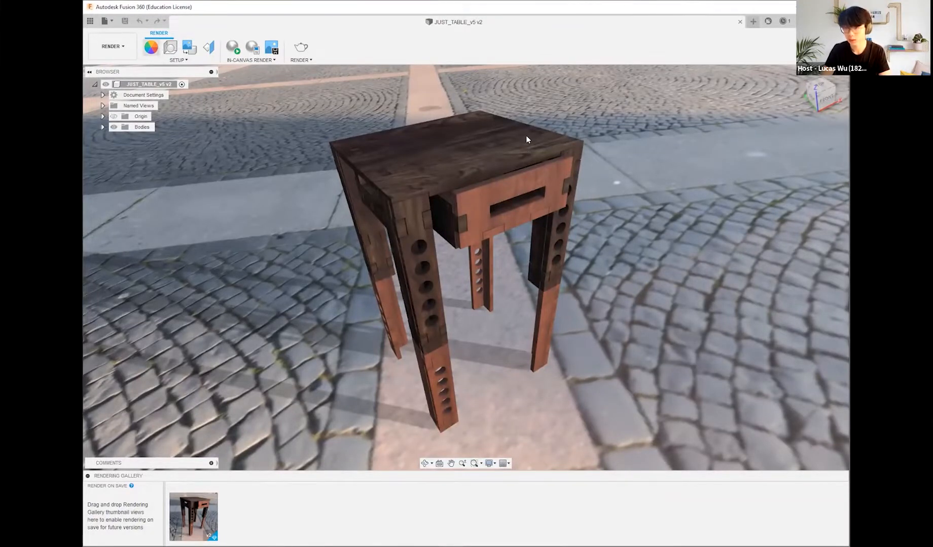
Step: Open the table's appearance settings and search the appearance library for wood
key("a")
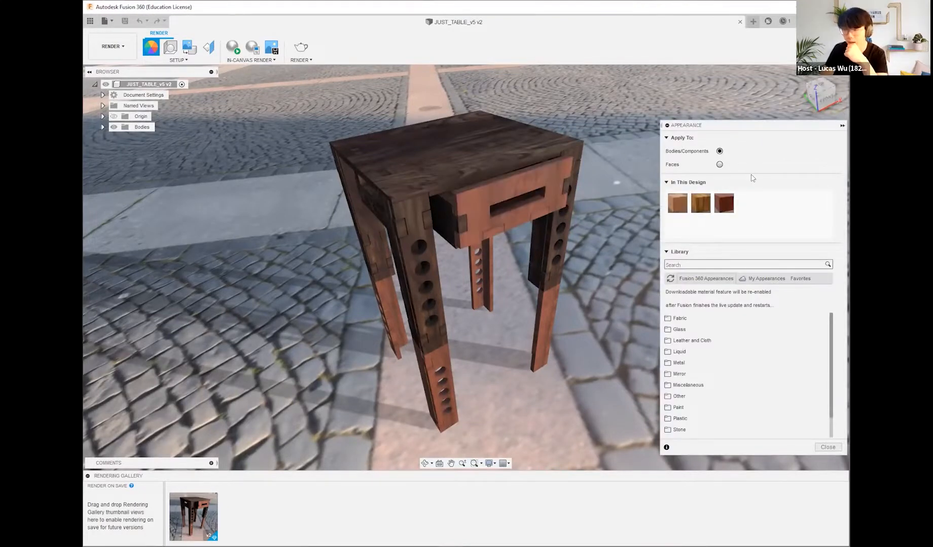
left_click(734, 259)
type("w")
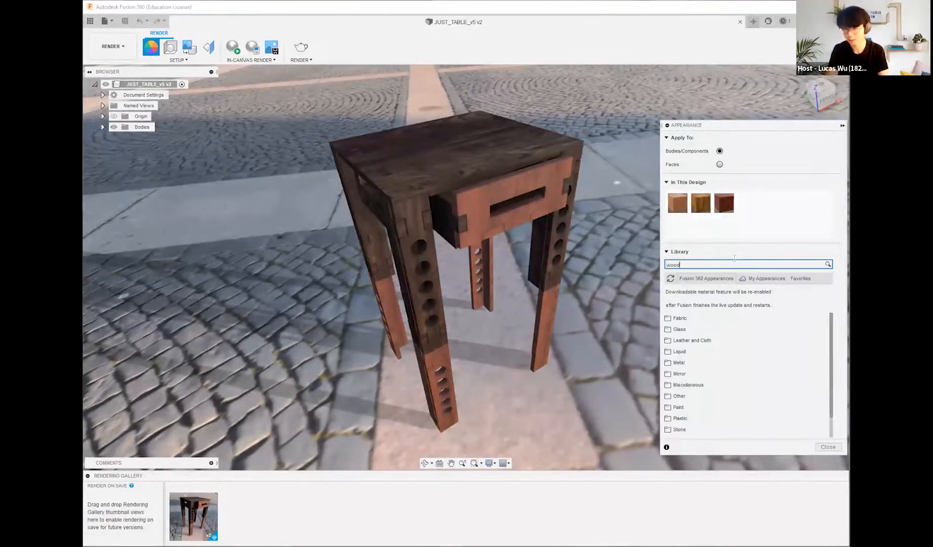
type("ood")
key("Return")
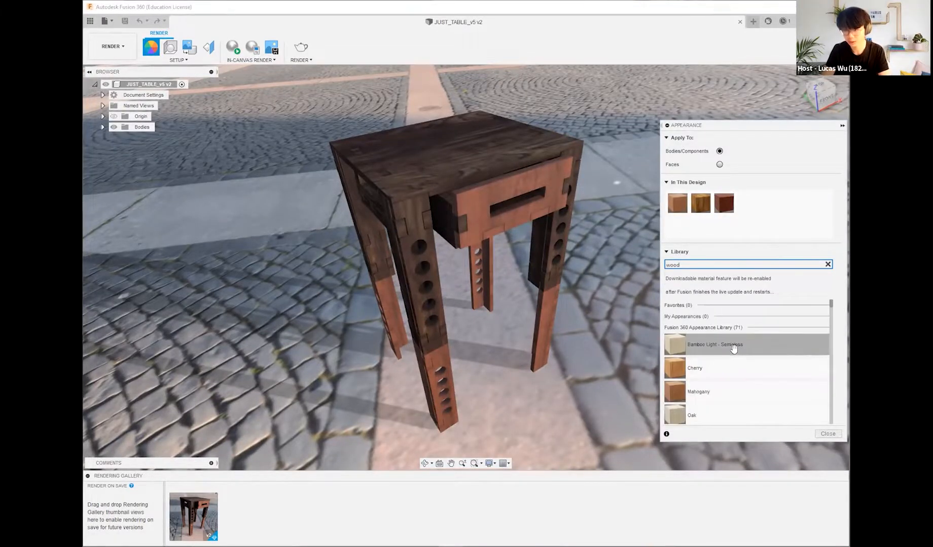
Step: Try Bamboo Light - Semigloss on the tabletop's upper face with appearances applied to faces, and undo it
left_click_drag(716, 352, 735, 221)
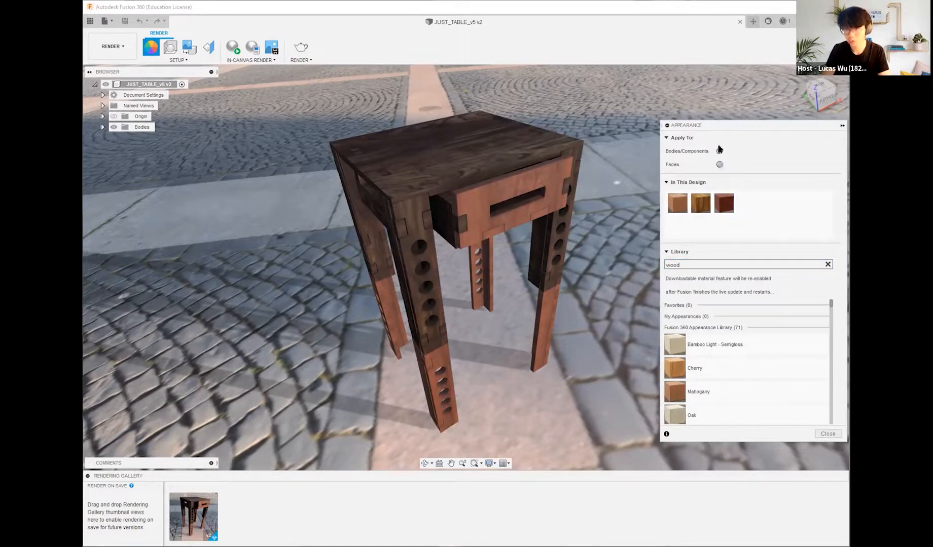
left_click_drag(703, 328, 736, 337)
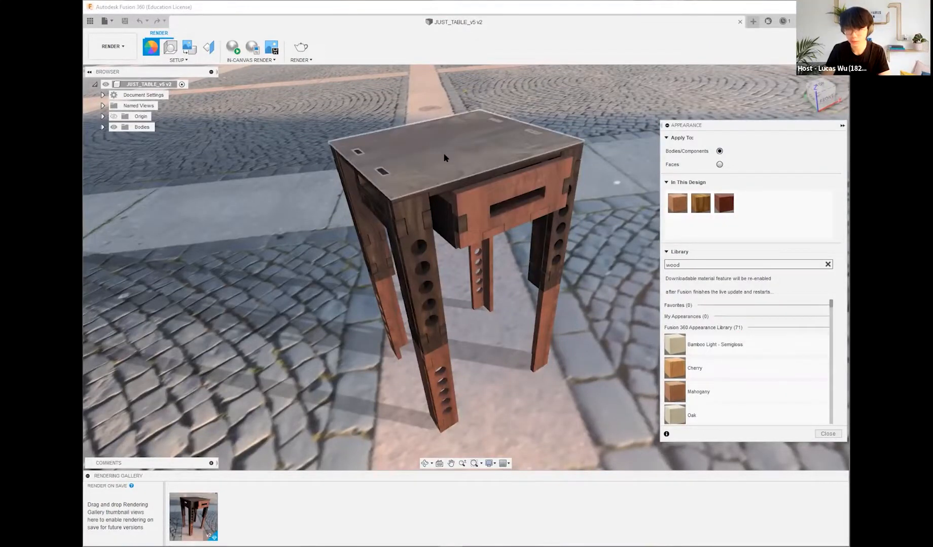
left_click(719, 166)
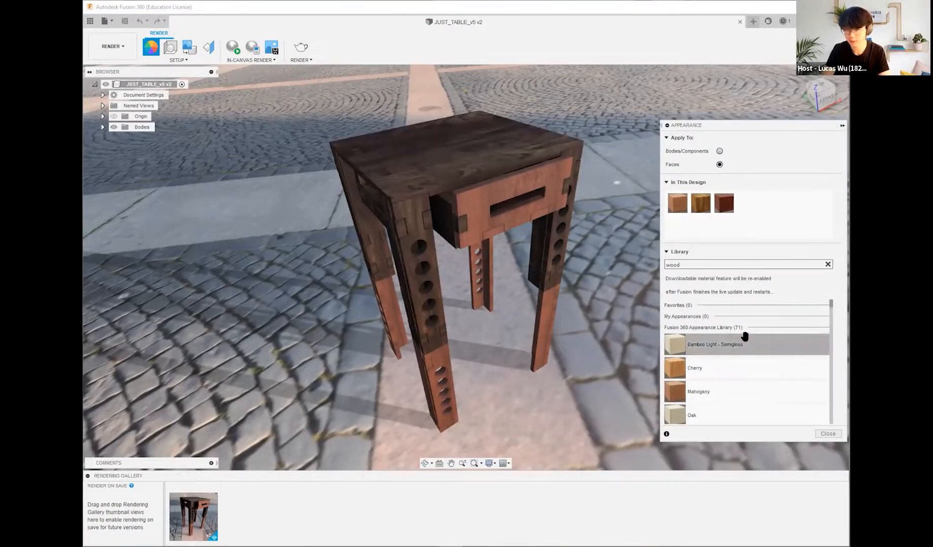
left_click_drag(730, 347, 507, 170)
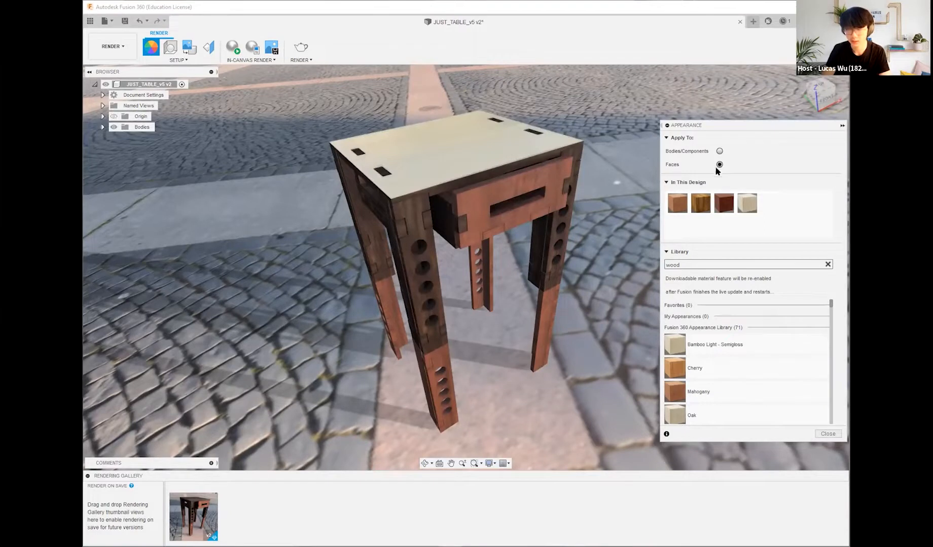
key("ctrl+z")
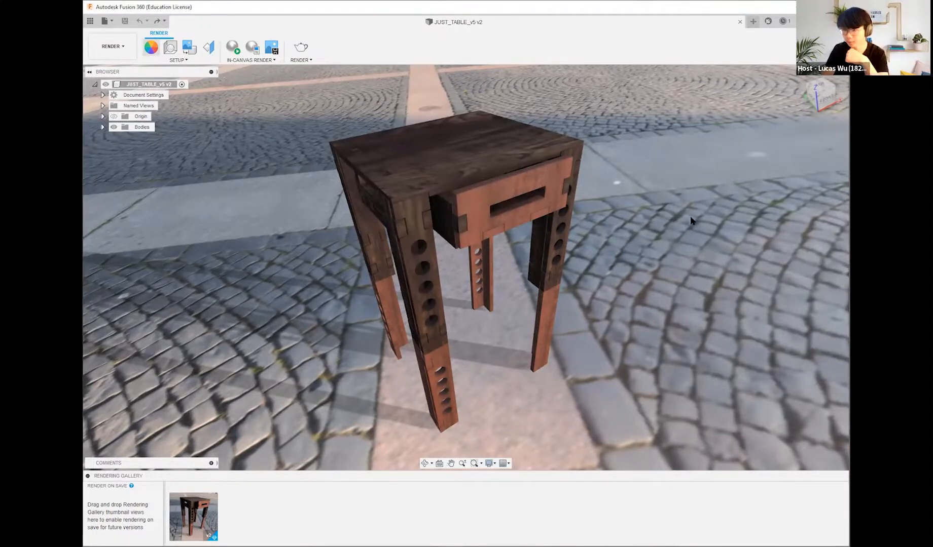
Step: Edit the design's Mahogany appearance to scale 44, rotation 43, roughness 0.424 and reflectance 0.020
key("a")
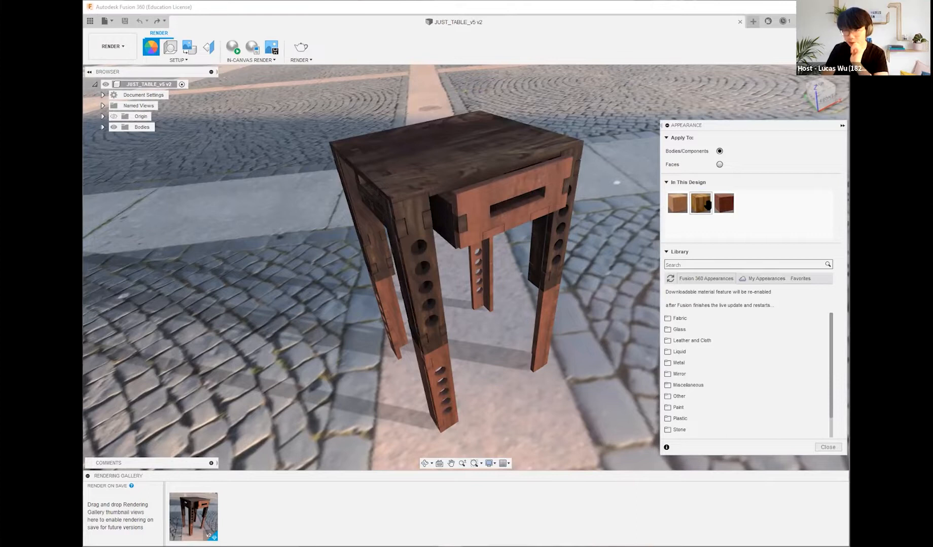
right_click(680, 209)
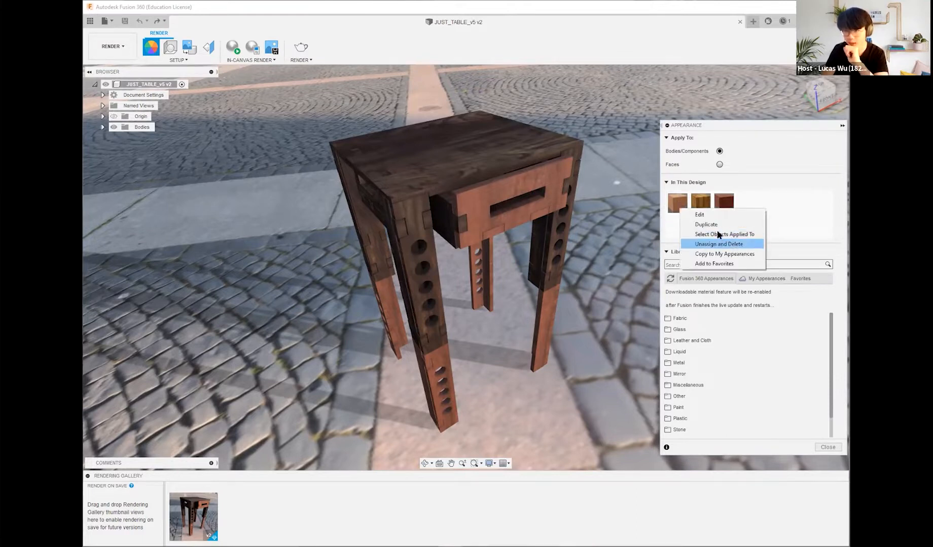
left_click(727, 214)
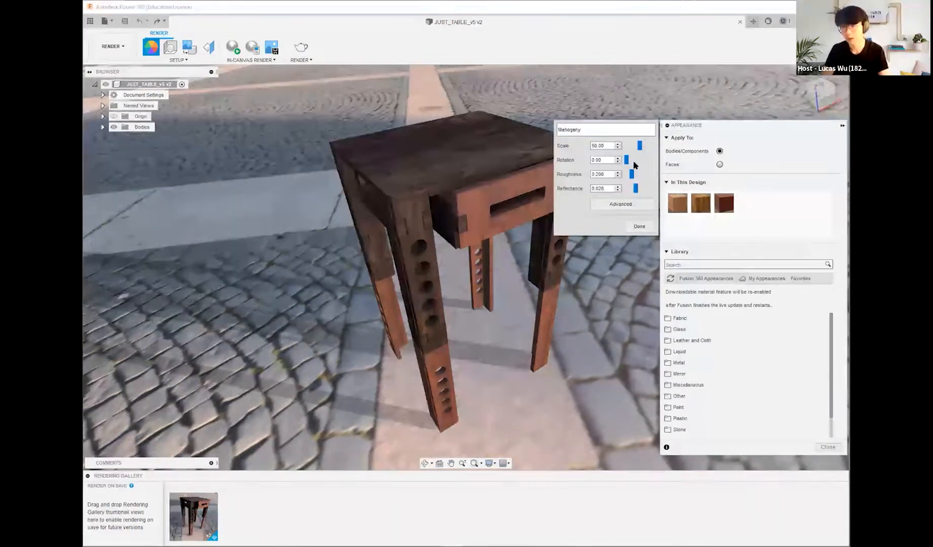
mouse_move(639, 145)
left_mouse_down()
mouse_move(657, 144)
mouse_move(636, 143)
mouse_move(629, 155)
left_mouse_up()
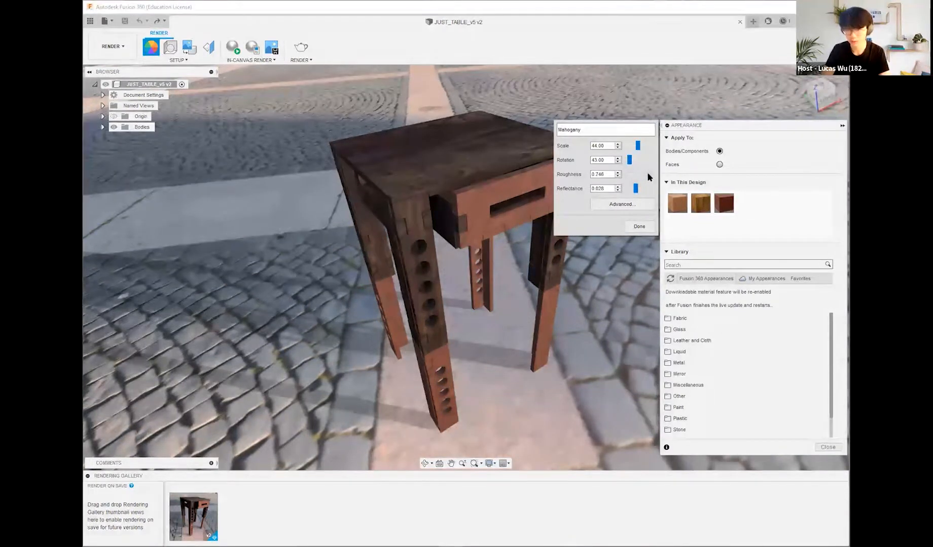
left_click_drag(649, 177, 632, 185)
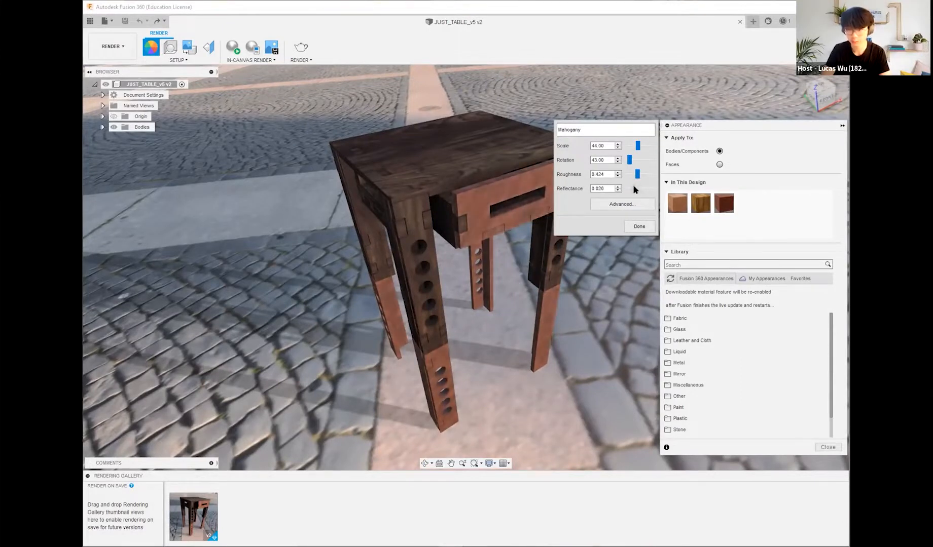
left_click(638, 227)
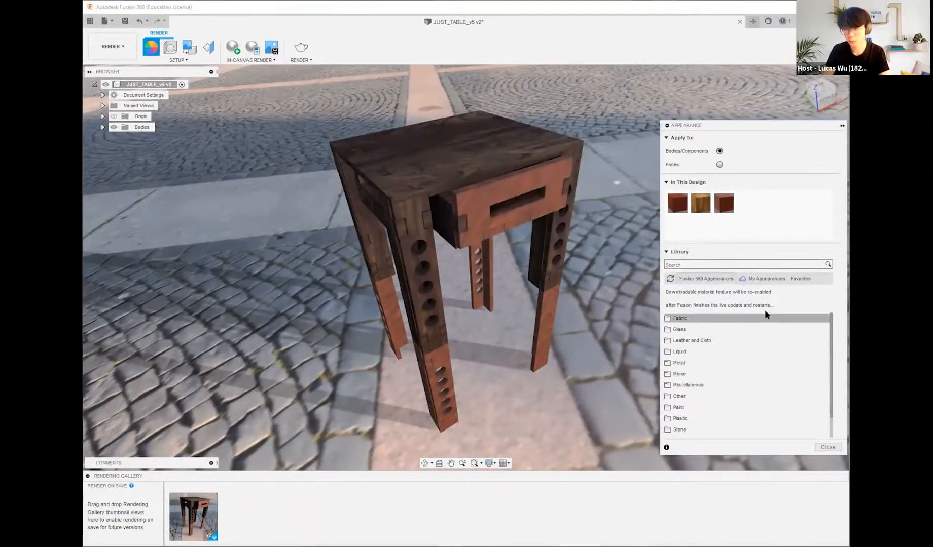
Step: Search the appearance library for metal and apply Aluminum - Bead Blasted to the tabletop body
left_click(736, 263)
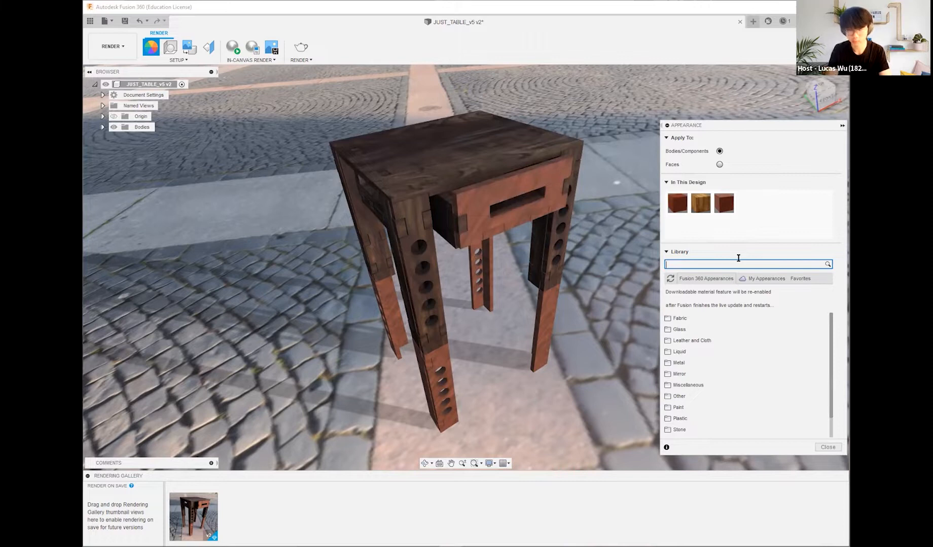
scroll(737, 360, "down", 2)
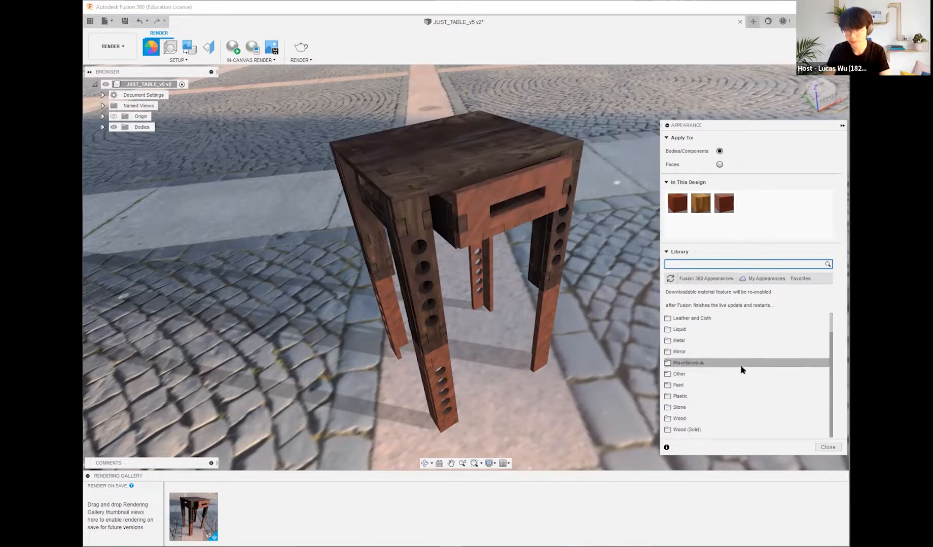
type("metal")
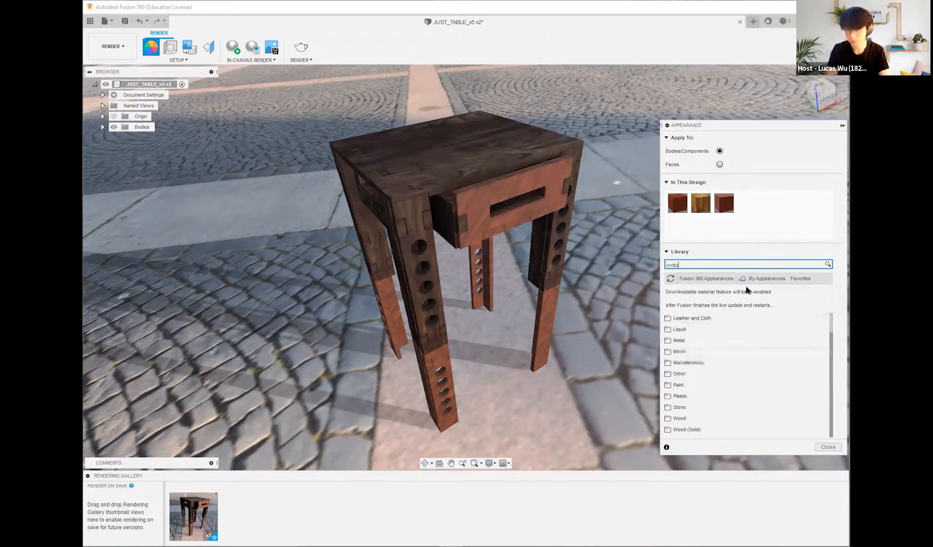
key("Return")
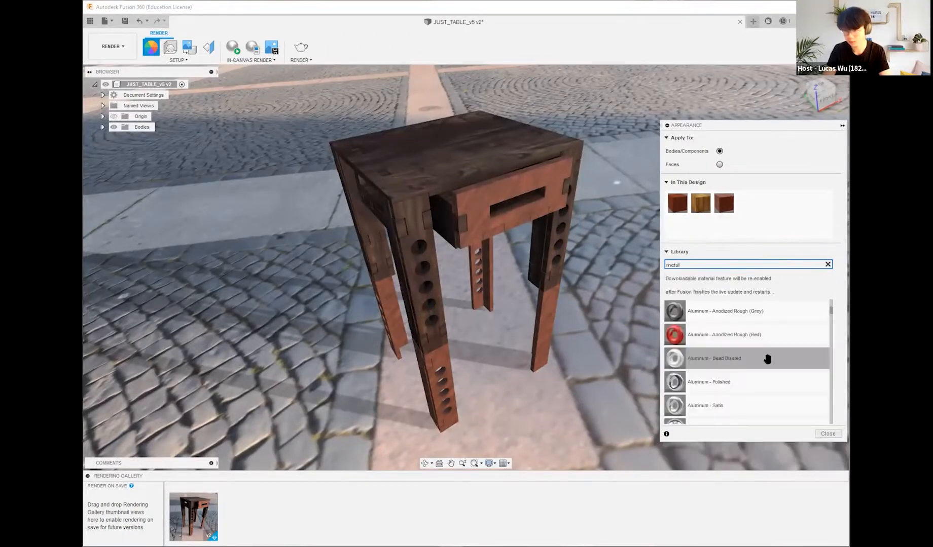
left_click_drag(733, 379, 496, 147)
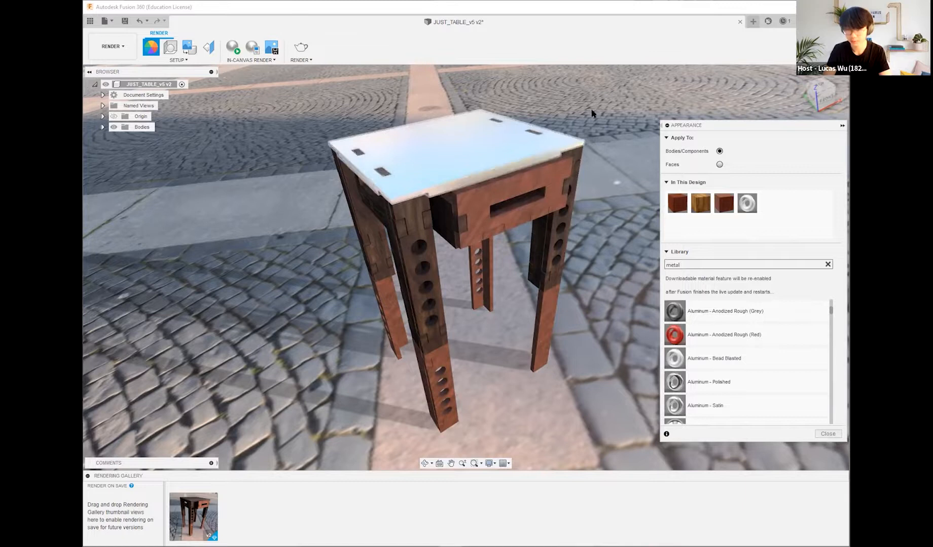
middle_click_drag(496, 103, 485, 122, "shift")
scroll(486, 122, "up", 3)
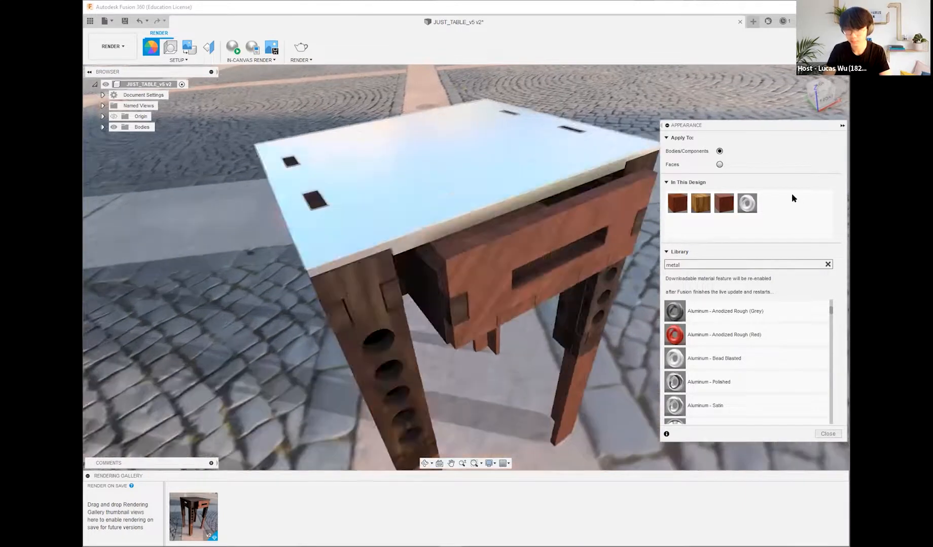
Step: Edit the design's Aluminum - Bead Blasted appearance to colour RGB 255, 255, 255 and scale 51
right_click(751, 204)
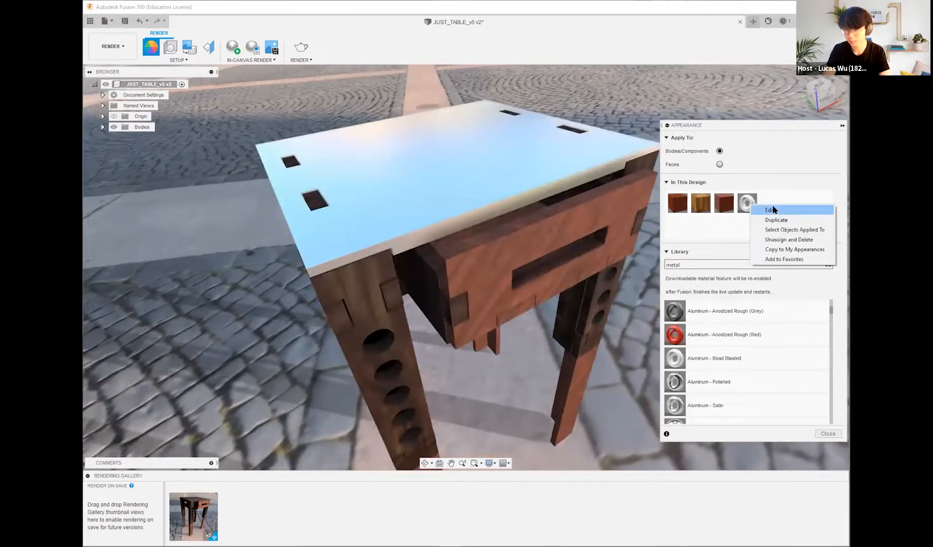
left_click(773, 209)
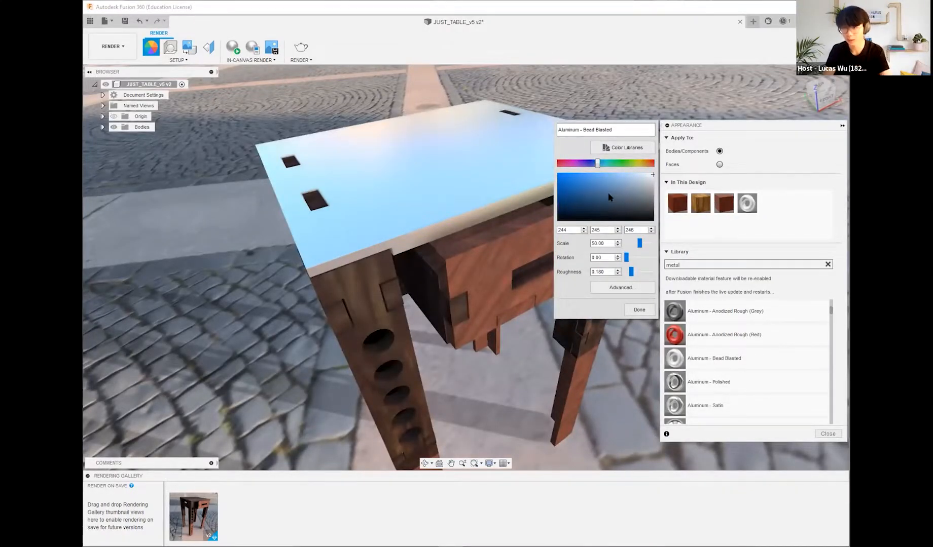
left_click(568, 182)
left_click_drag(568, 186, 711, 151)
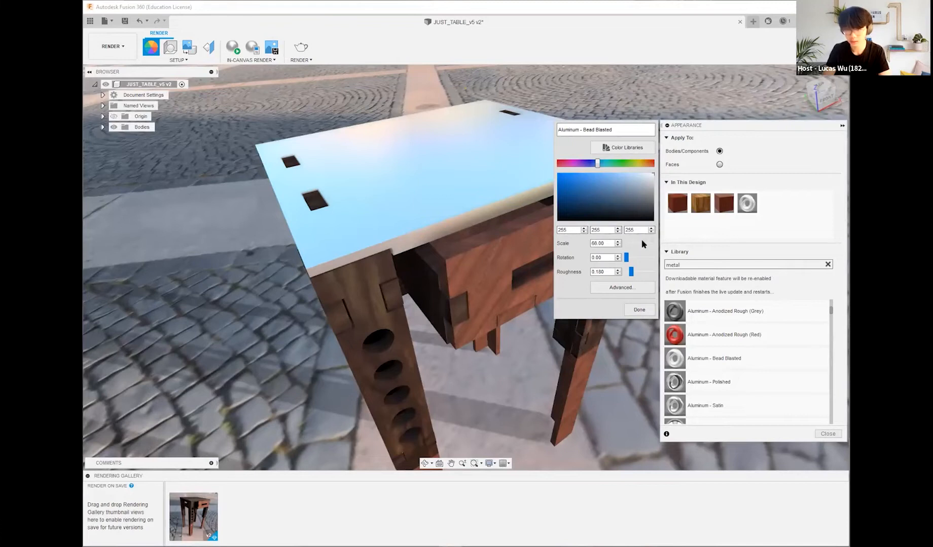
left_click_drag(639, 241, 662, 239)
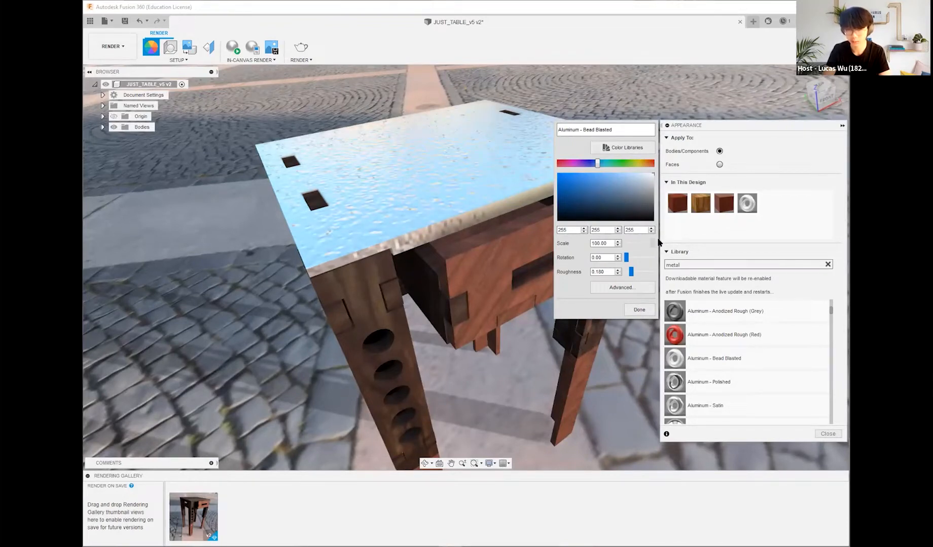
left_click_drag(658, 242, 640, 244)
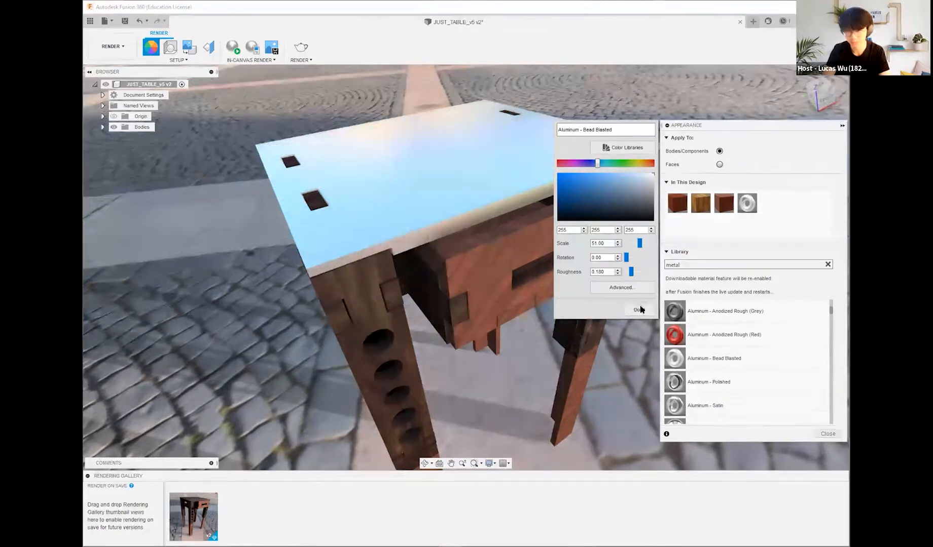
scroll(404, 190, "up", 5)
scroll(422, 192, "down", 4)
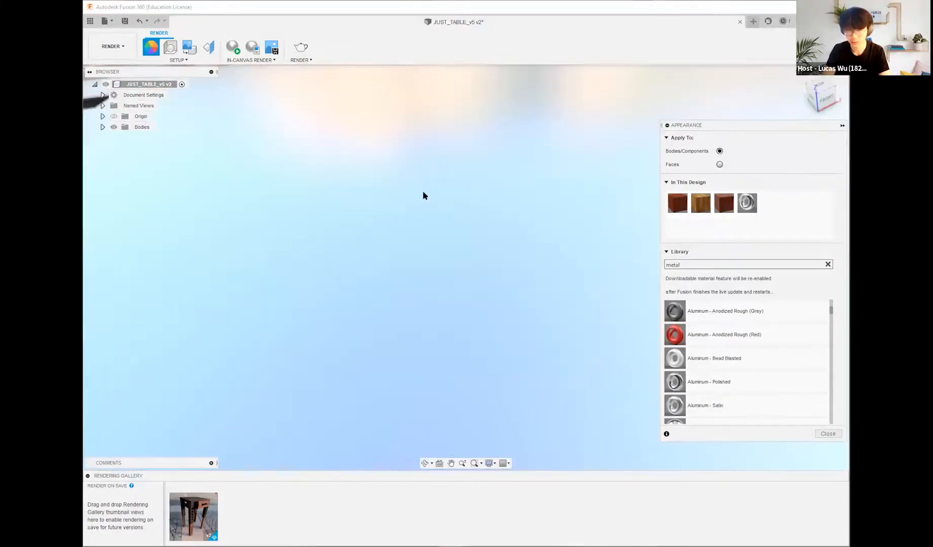
scroll(433, 194, "down", 5)
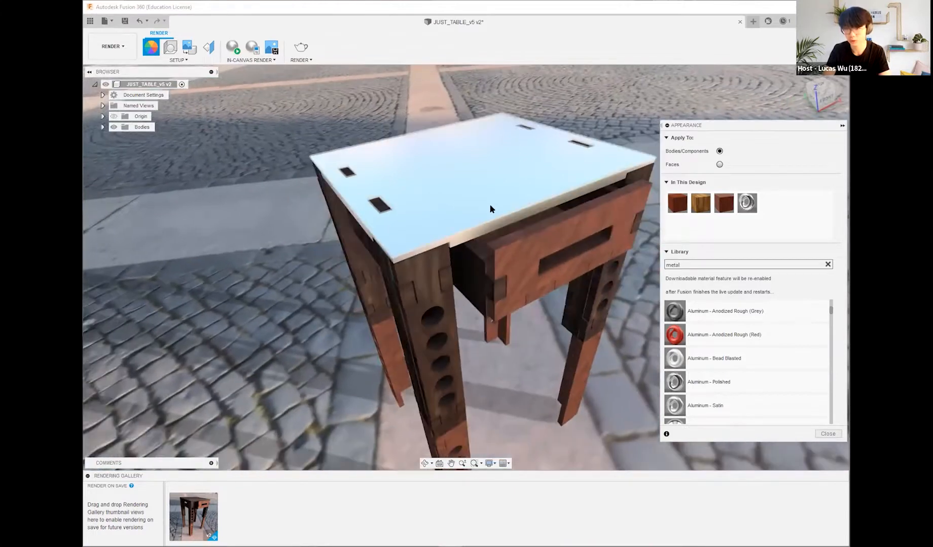
Step: Open the advanced settings of the Aluminum - Bead Blasted appearance and examine its relief pattern image
right_click(749, 204)
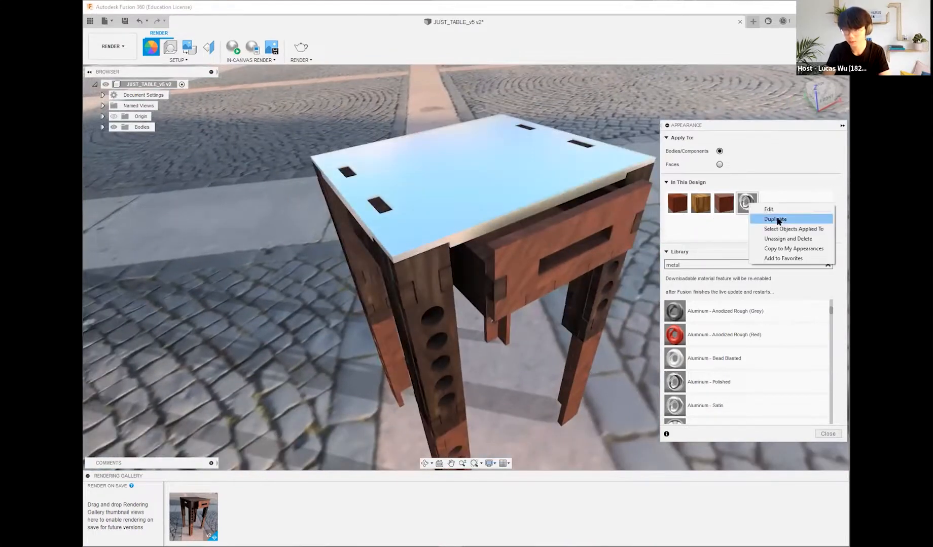
left_click(783, 209)
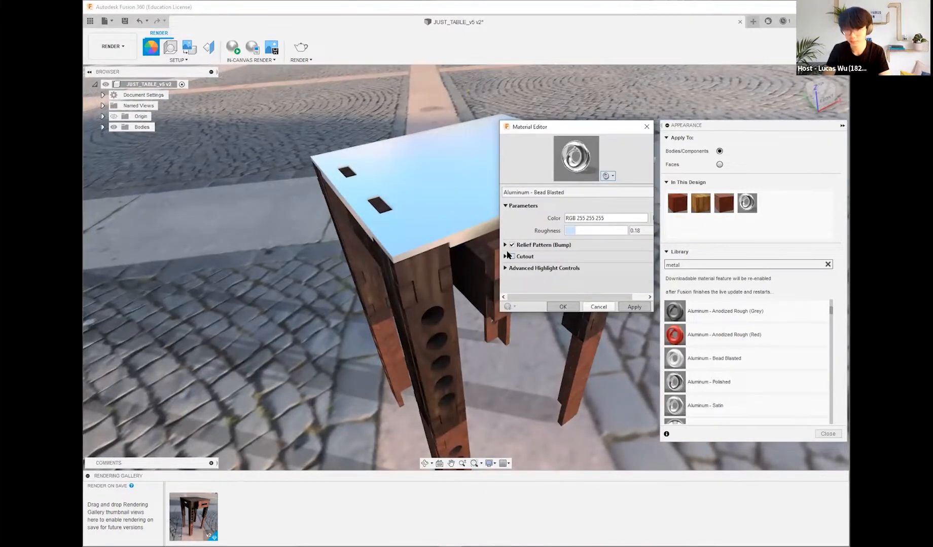
left_click(506, 245)
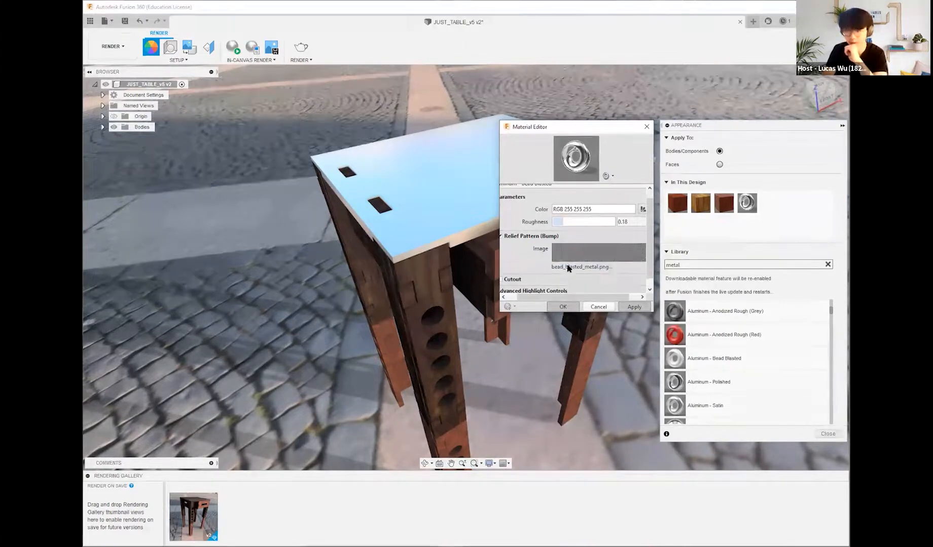
Step: Close the Material Editor and apply Aluminum - Anodized Rough (Grey) to the tabletop body
left_click(651, 128)
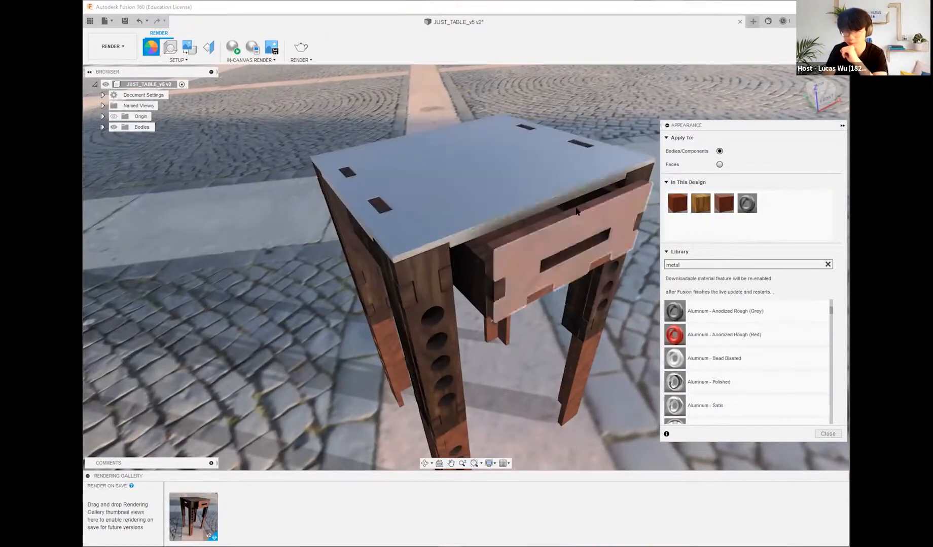
scroll(513, 150, "up", 6)
scroll(491, 285, "down", 2)
scroll(516, 249, "down", 4)
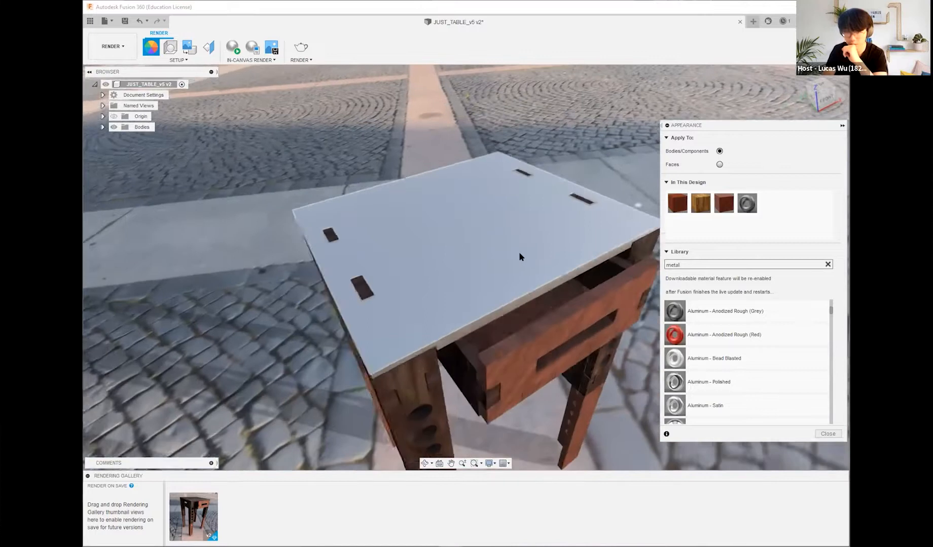
Step: Examine the relief pattern and cutout options in the advanced settings of Aluminum - Anodized Rough (Grey), leaving them unchanged
right_click(752, 201)
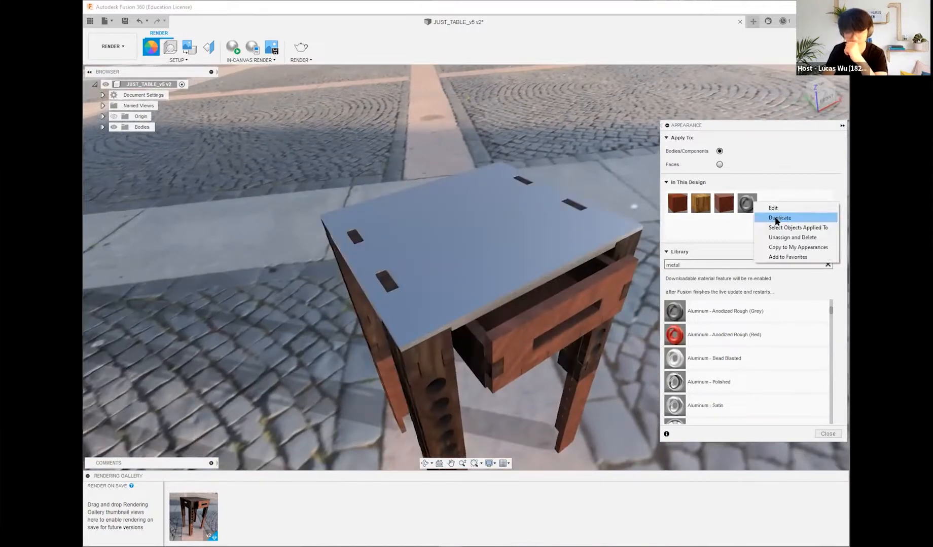
left_click(794, 207)
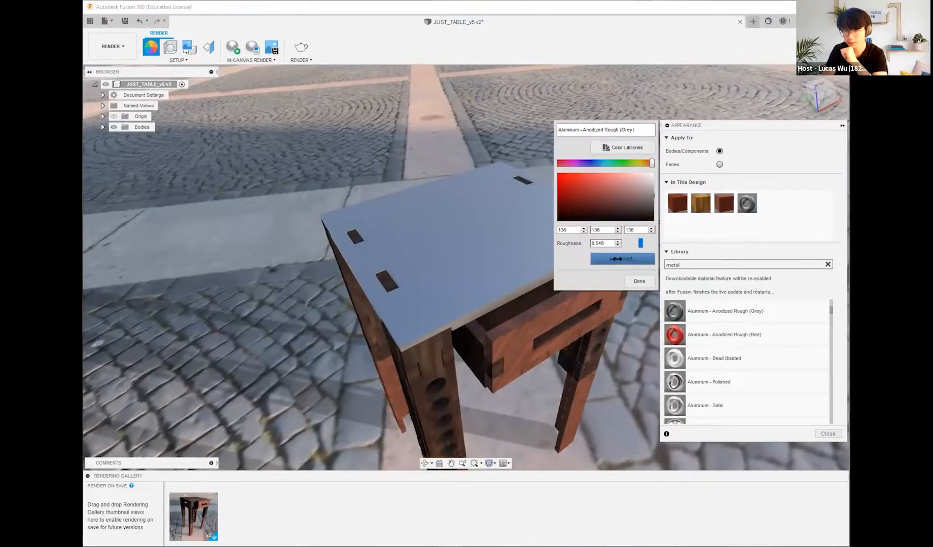
left_click(617, 259)
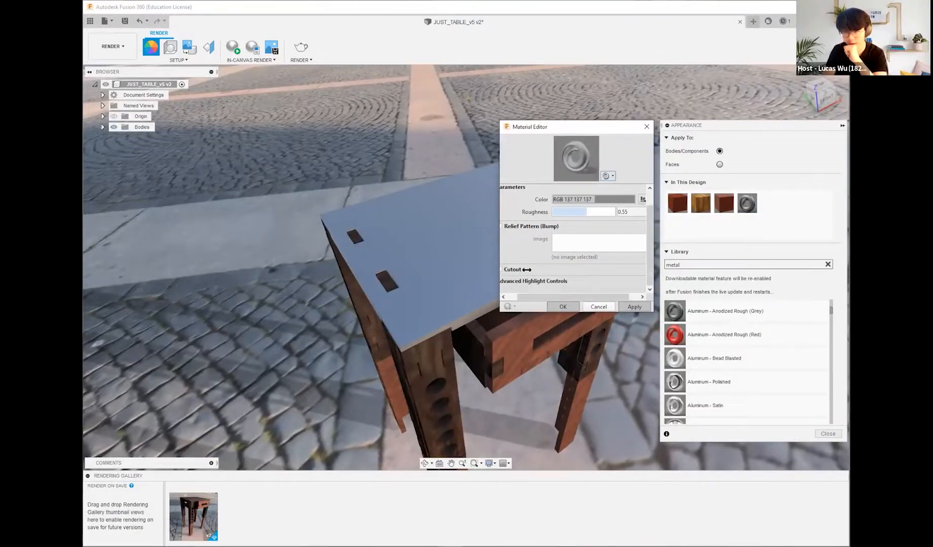
left_click_drag(545, 297, 527, 295)
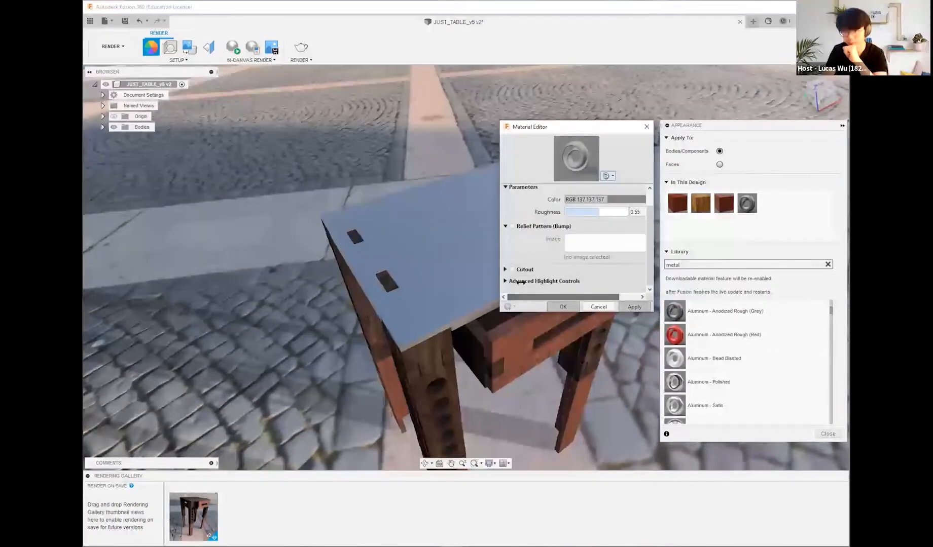
left_click(505, 269)
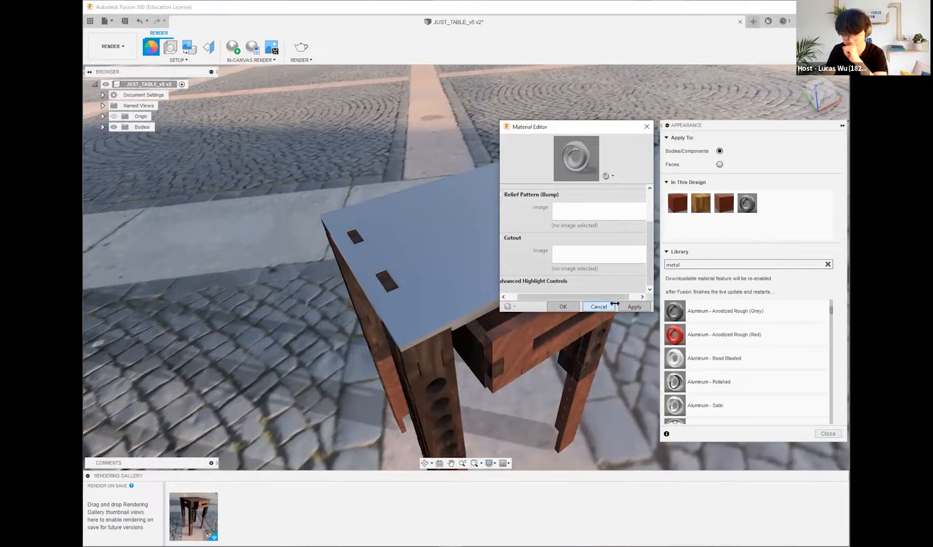
left_click(646, 127)
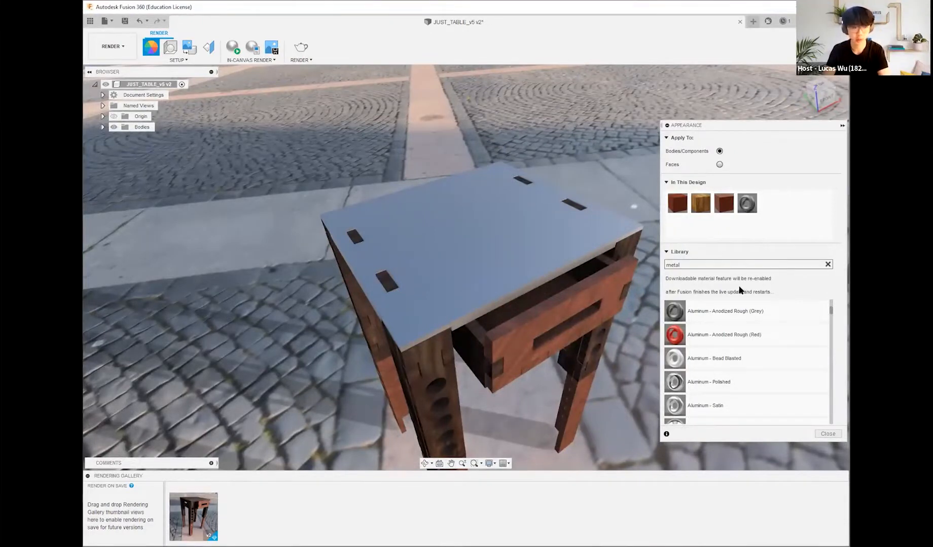
scroll(588, 312, "down", 3)
scroll(593, 324, "up", 3)
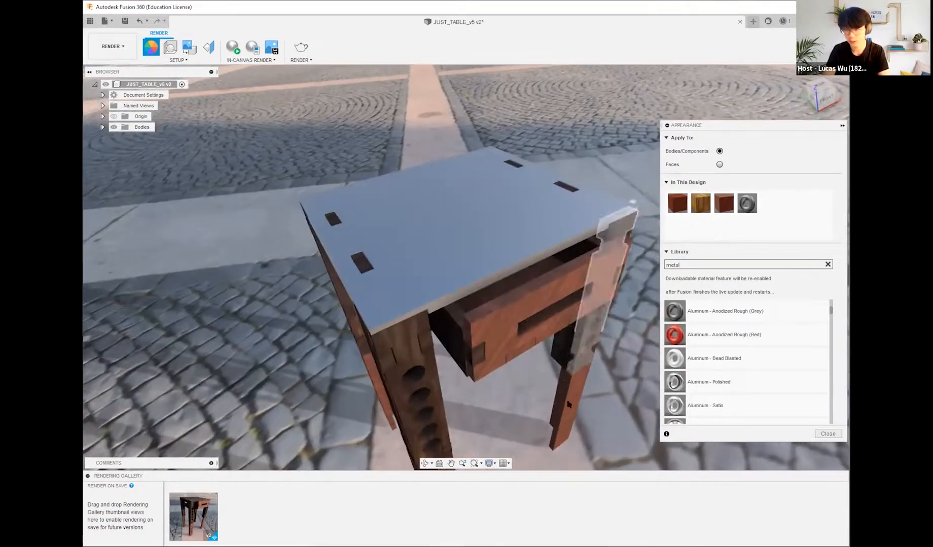
middle_click_drag(512, 388, 504, 321, "shift")
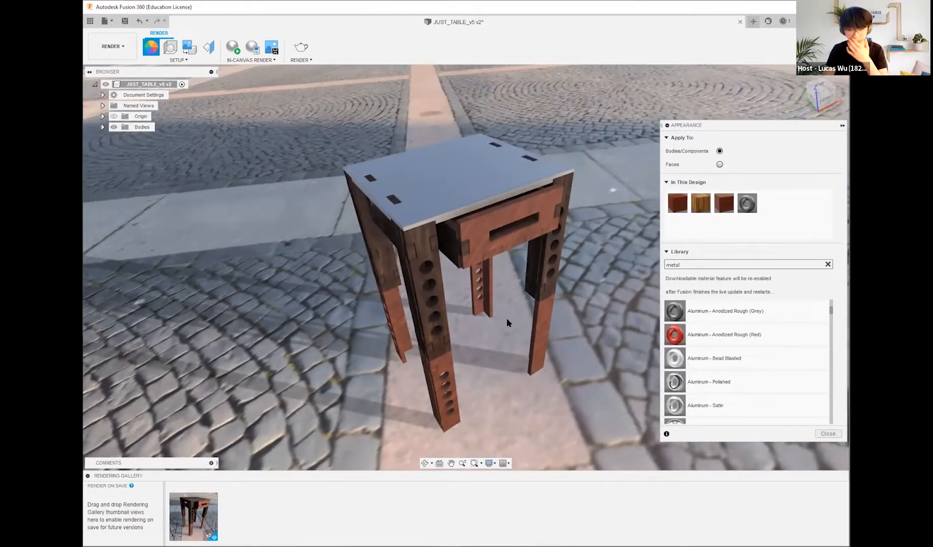
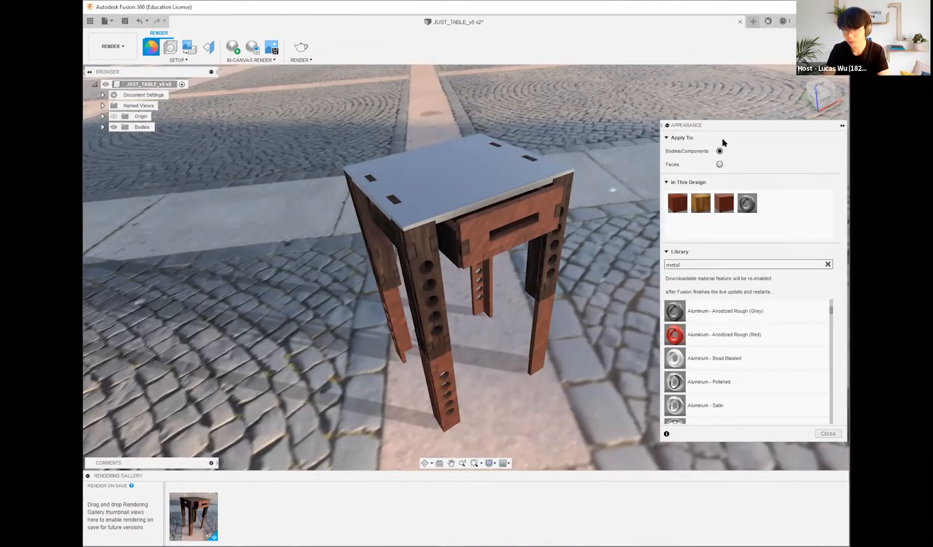
Step: Collapse the Appearance dialog, bring up Scene Settings and set the environment brightness to 33606.555 lx
left_click(841, 126)
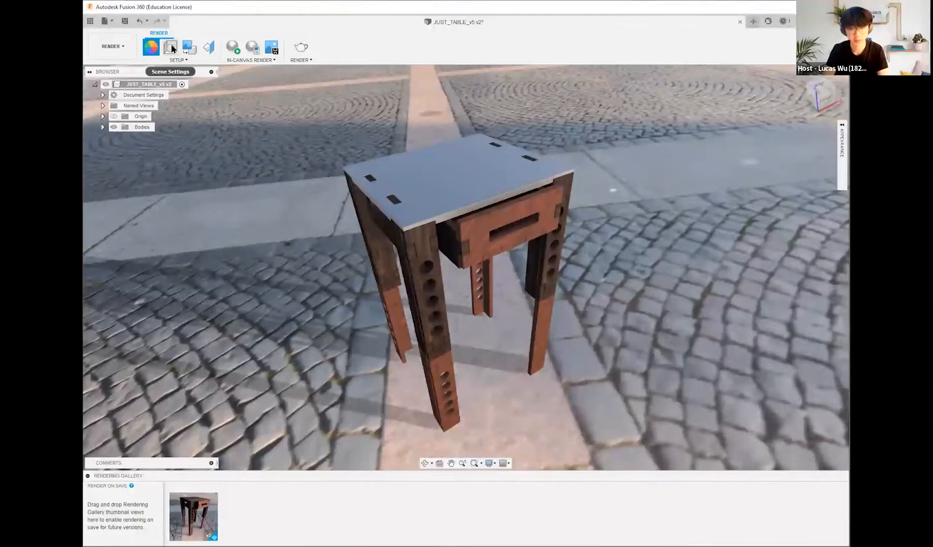
left_click(171, 47)
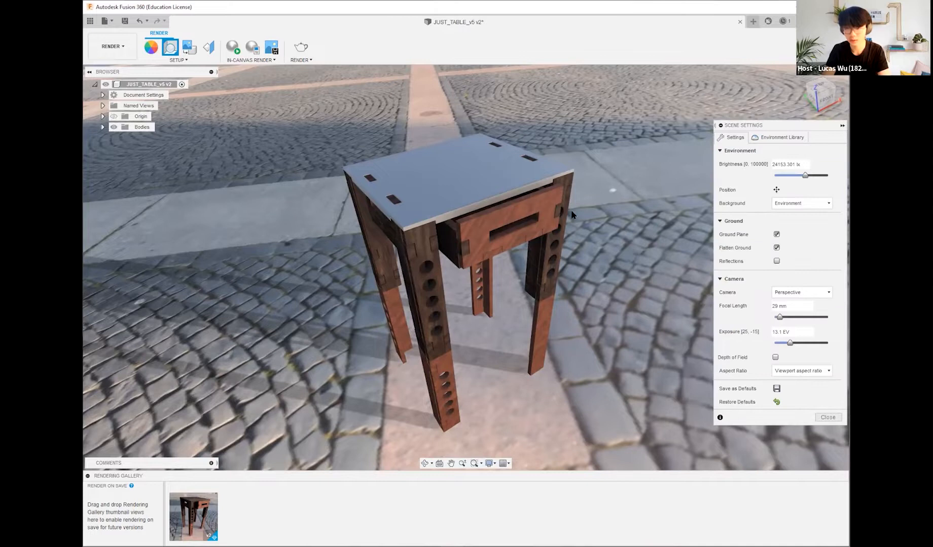
scroll(594, 211, "down", 10)
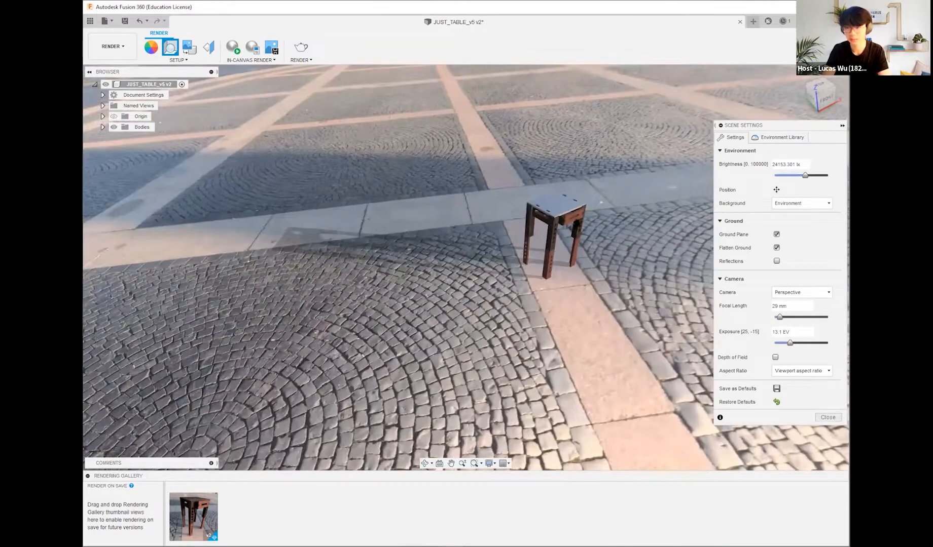
scroll(642, 275, "up", 8)
middle_click_drag(642, 275, 688, 204, "shift")
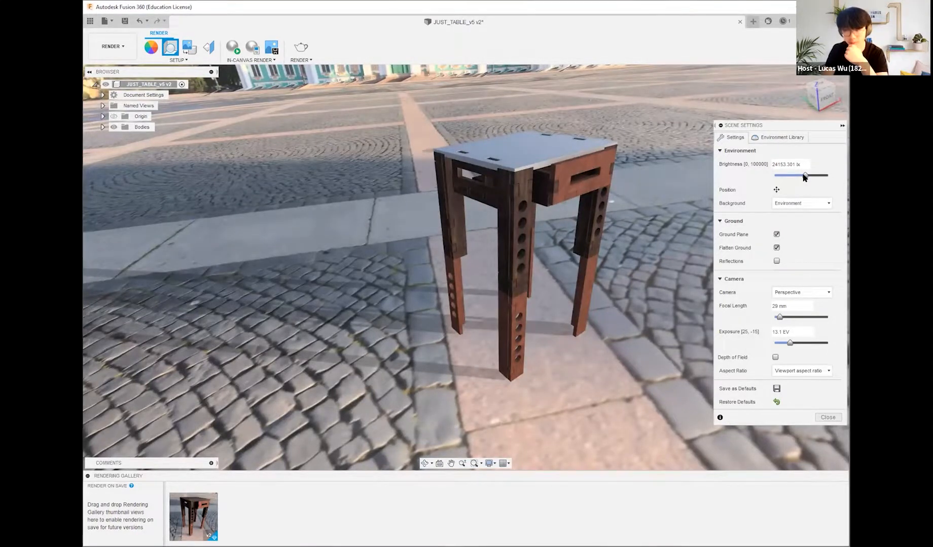
mouse_move(804, 177)
left_mouse_down()
mouse_move(778, 177)
mouse_move(835, 176)
mouse_move(803, 176)
left_mouse_up()
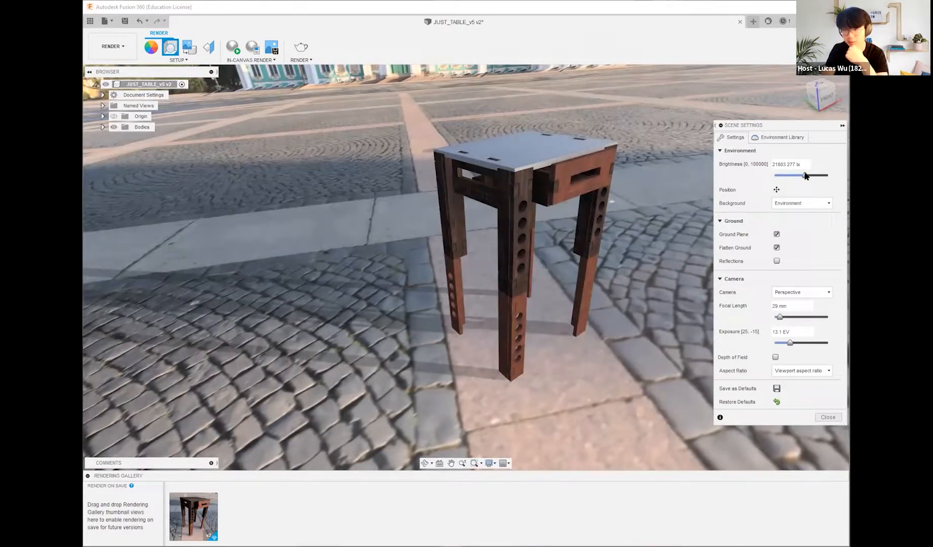
left_click_drag(805, 176, 809, 176)
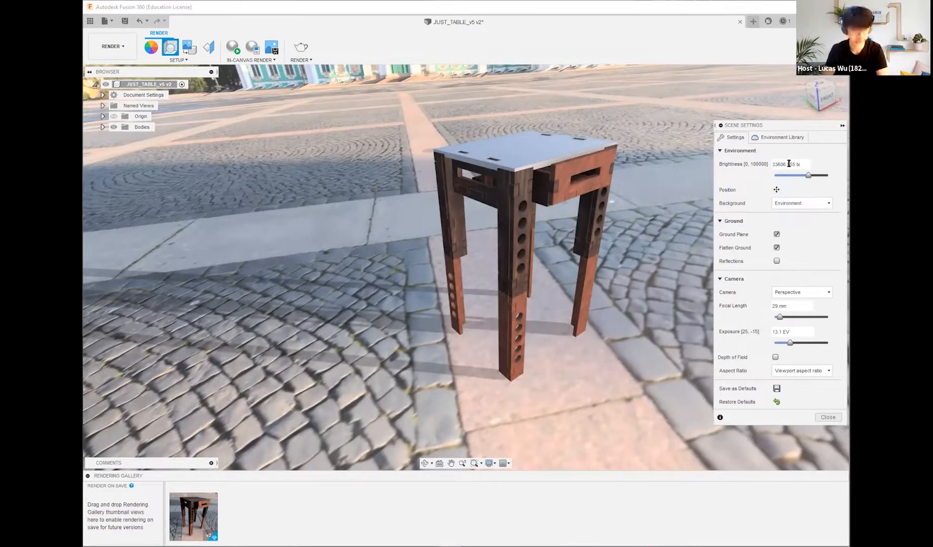
Step: Shift the environment's ground position by -20.00 in relative to the table, keeping rotation 0.0 deg and ground scale 1.000
left_click(776, 190)
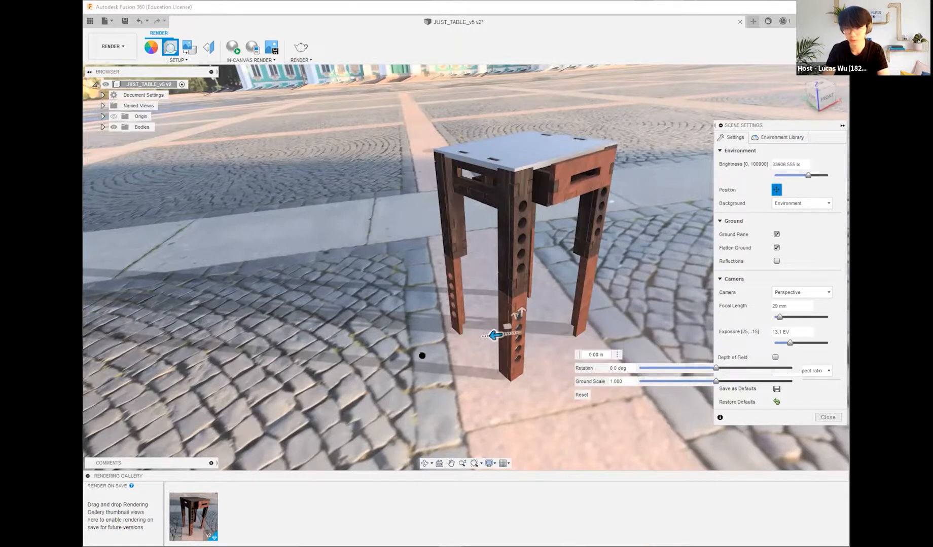
left_click_drag(493, 335, 683, 534)
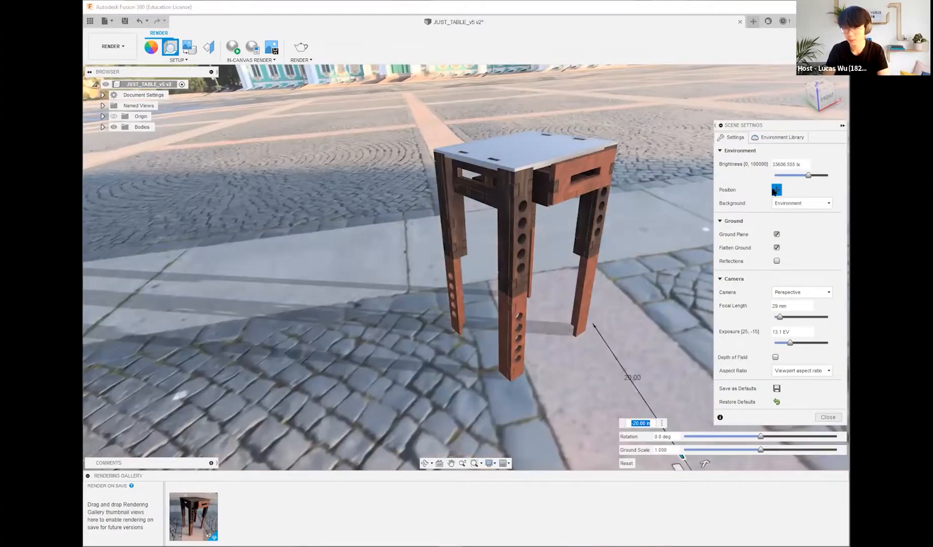
left_click(776, 190)
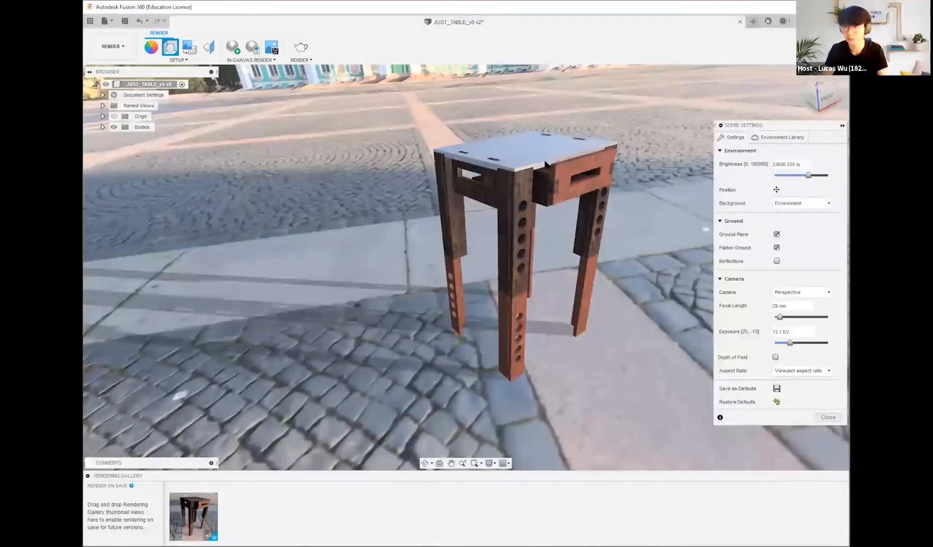
Step: Check the scene's background options, then apply the Crossroads environment from the Fusion 360 library and view the table in it
left_click(811, 203)
left_click(835, 191)
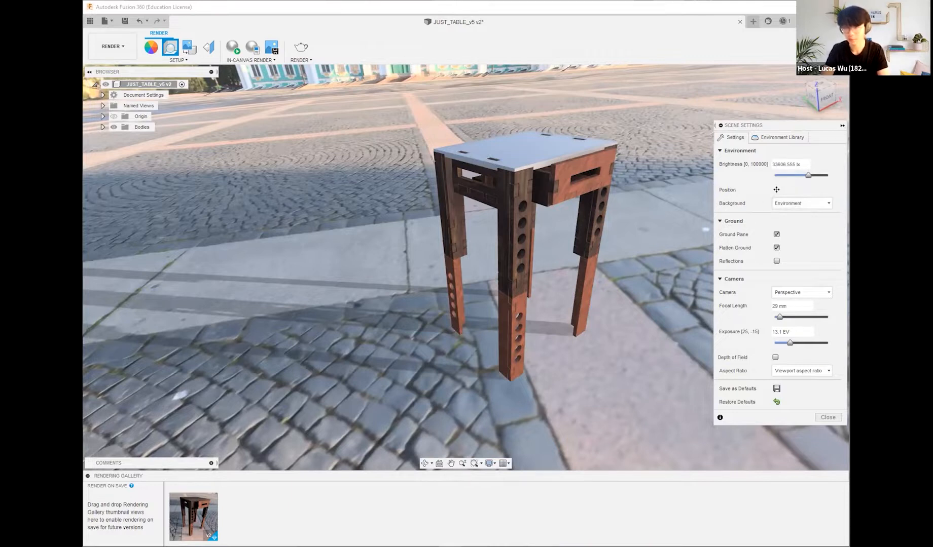
left_click(824, 202)
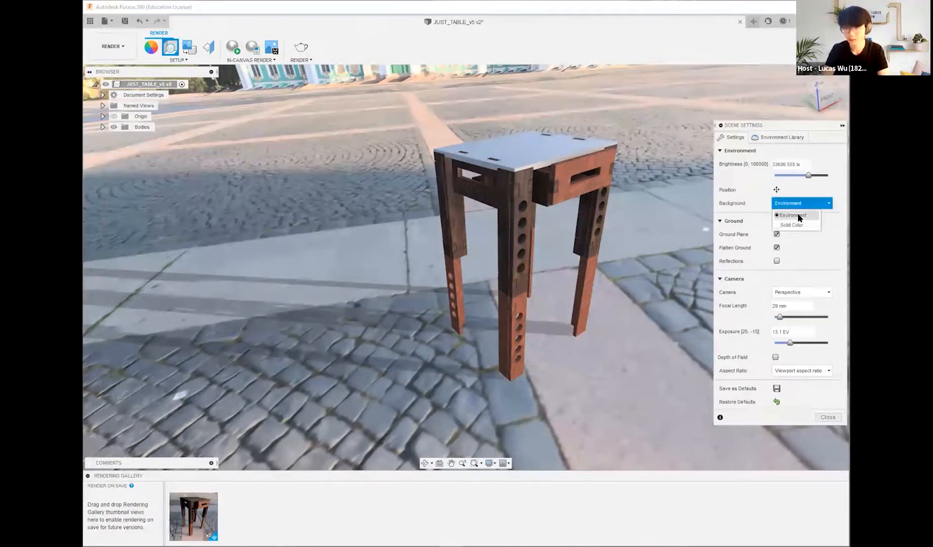
left_click(788, 137)
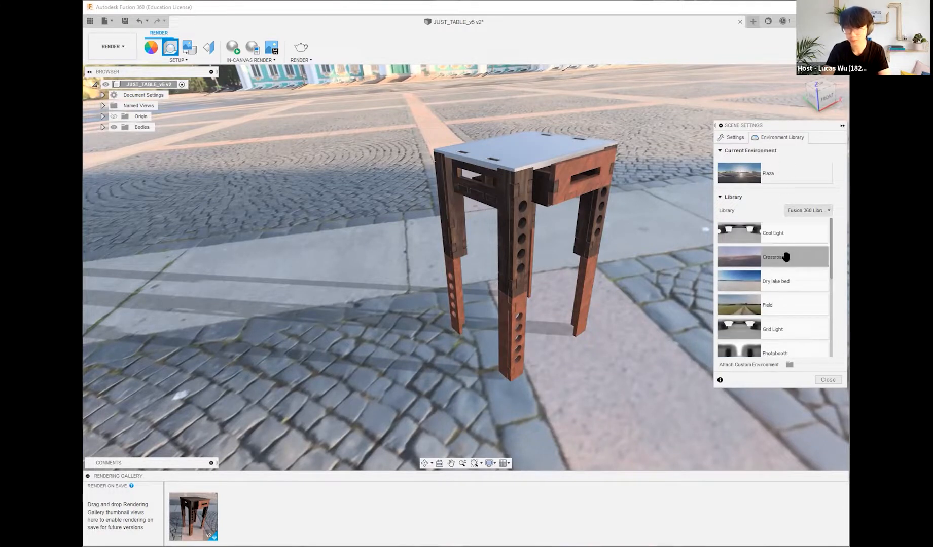
left_click_drag(785, 257, 789, 174)
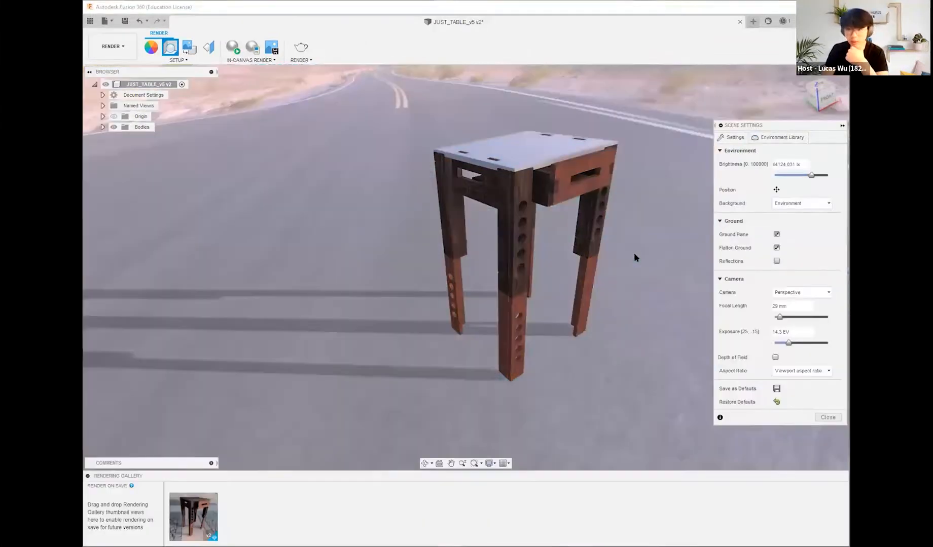
middle_click_drag(634, 252, 710, 152, "shift")
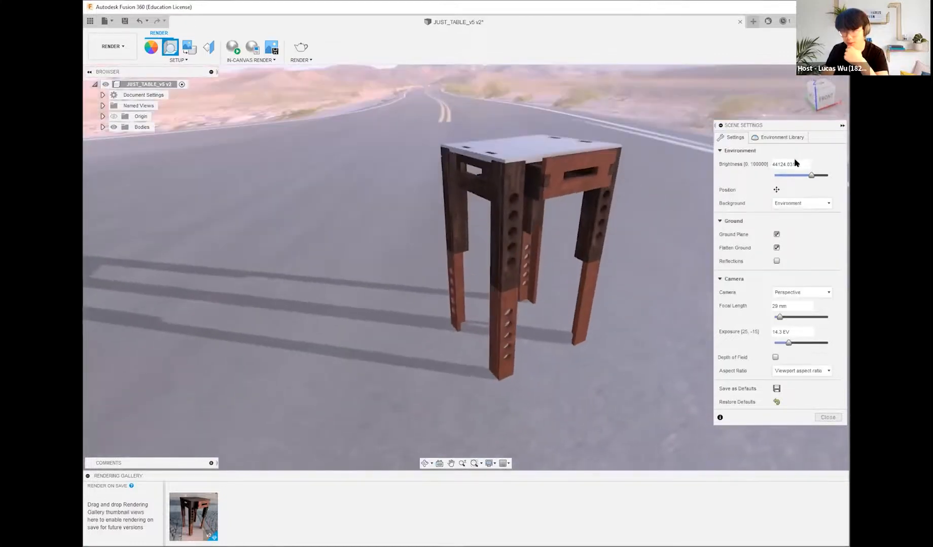
Step: Browse the environment library, apply the Cool Light environment and inspect the table under its lighting
left_click(790, 137)
scroll(791, 316, "down", 5)
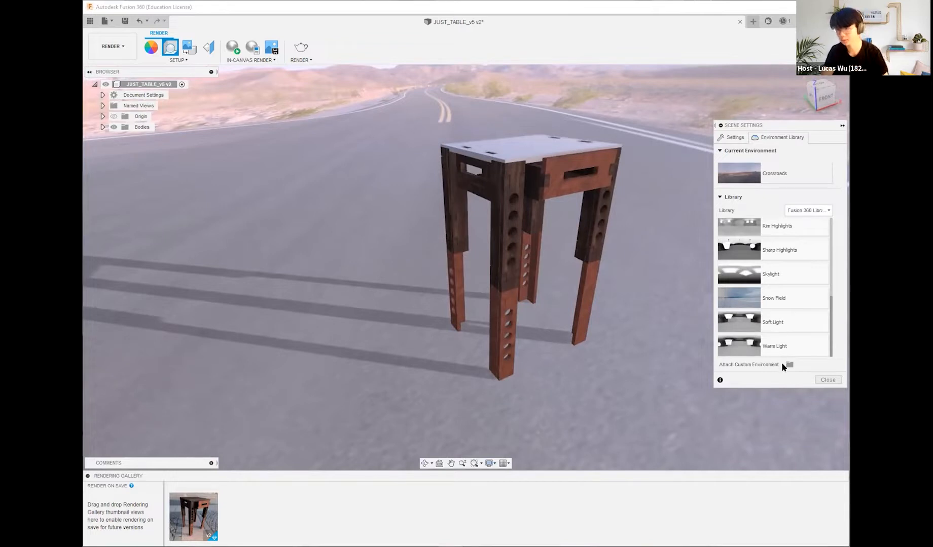
scroll(793, 308, "up", 5)
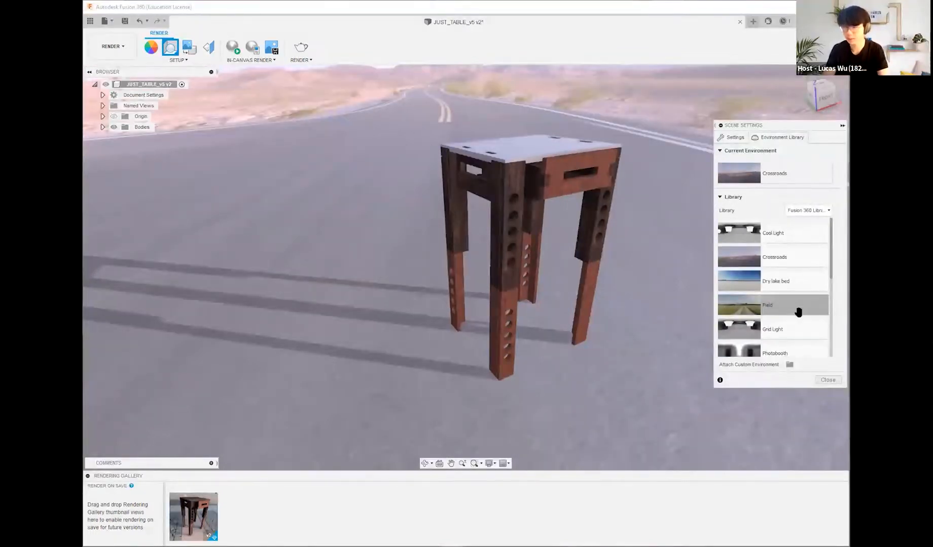
scroll(776, 274, "down", 2)
scroll(783, 294, "up", 2)
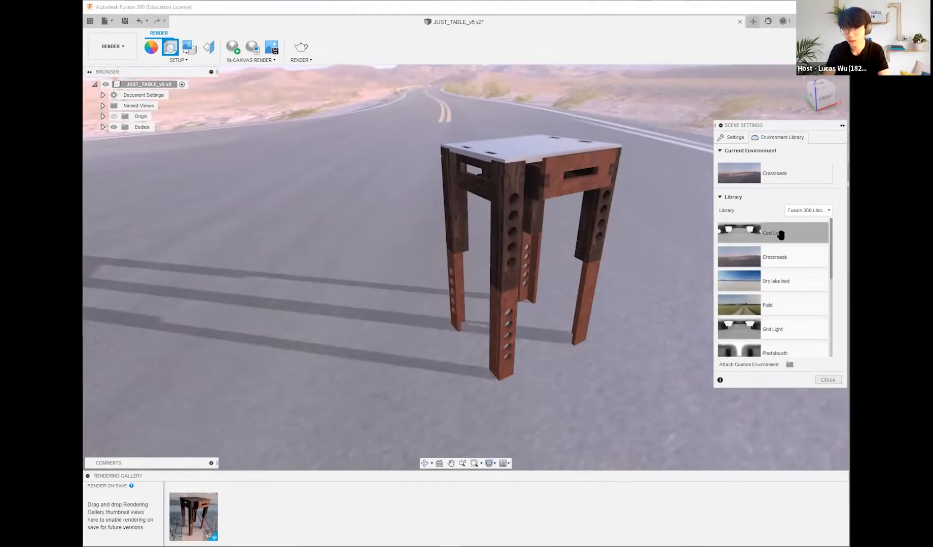
left_click_drag(781, 233, 789, 172)
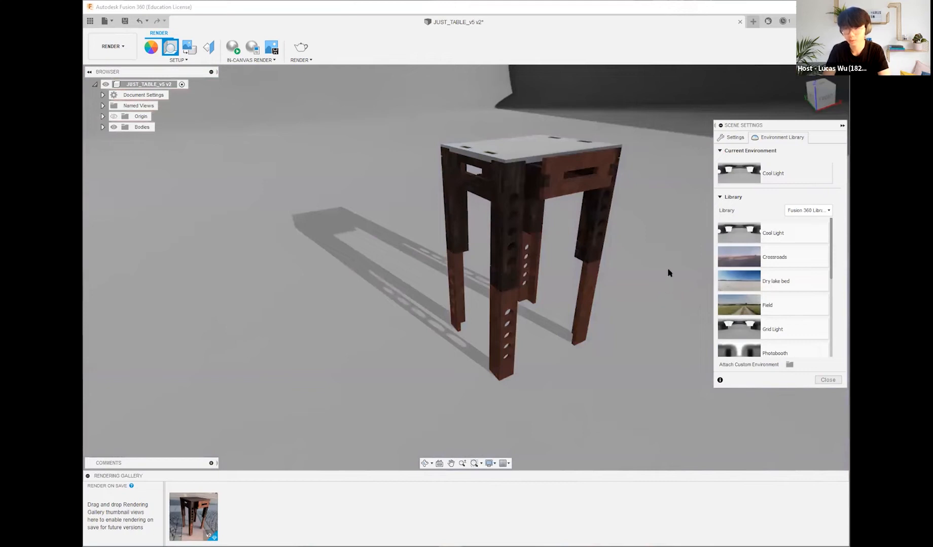
middle_click_drag(688, 246, 704, 231, "shift")
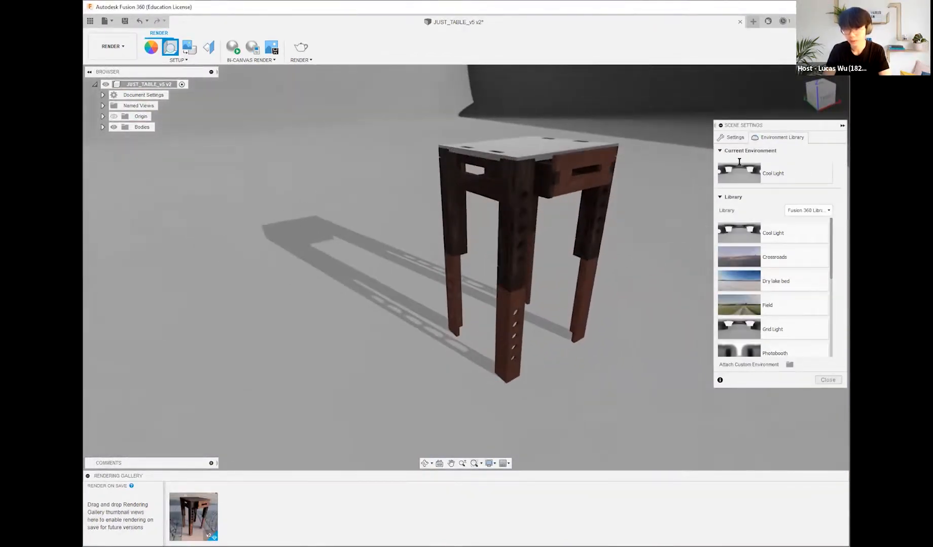
Step: Set the scene background to Solid Color and accept RGB 240, 240, 240 as its colour
left_click(734, 138)
left_click(801, 203)
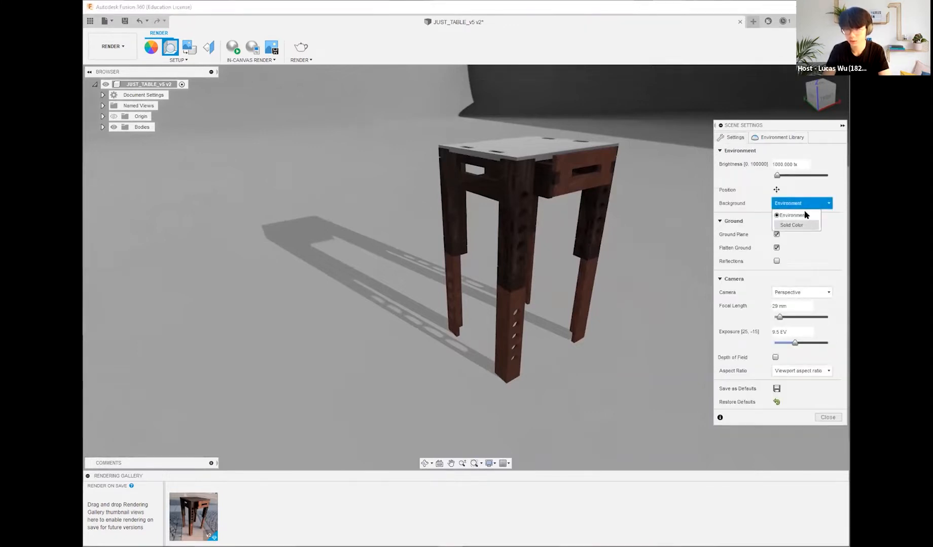
left_click(792, 225)
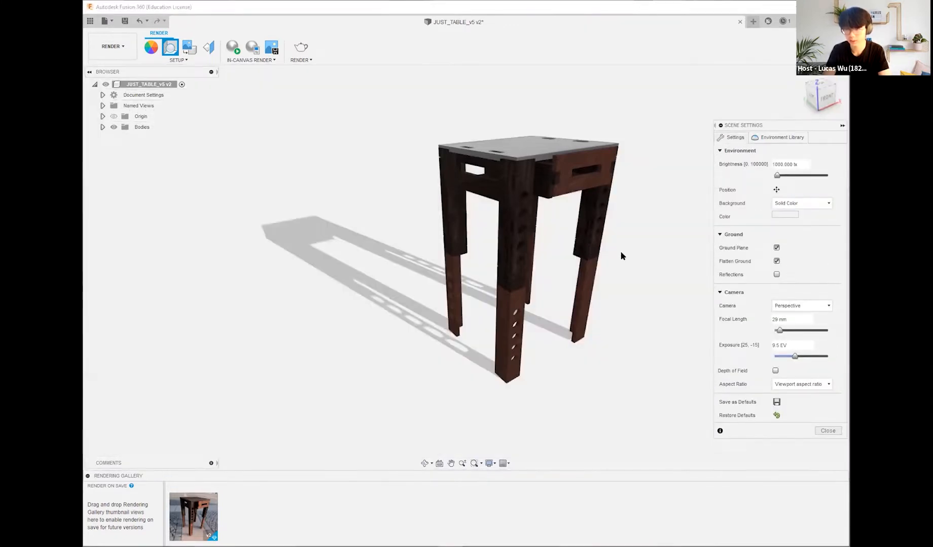
left_click(788, 213)
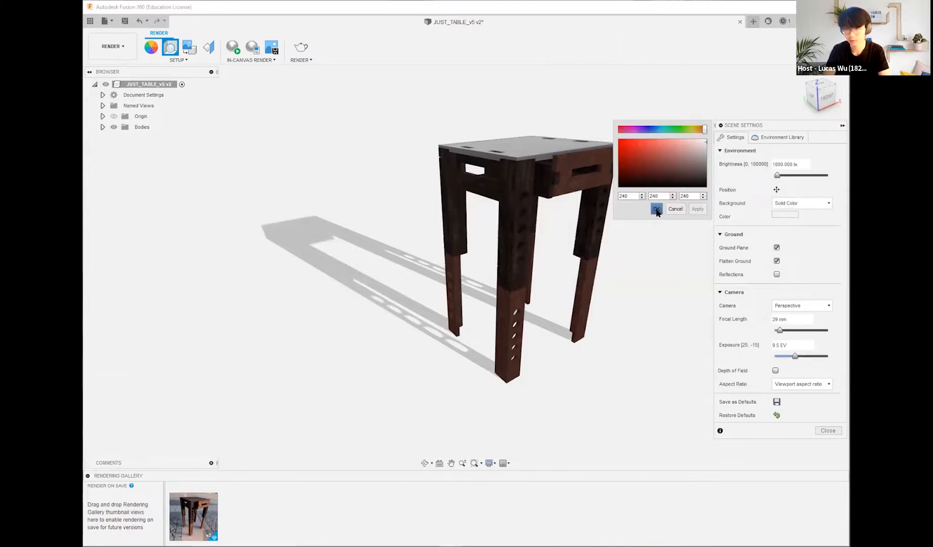
mouse_move(633, 251)
middle_mouse_down("shift")
mouse_move(569, 237)
mouse_move(624, 258)
mouse_move(633, 231)
mouse_move(647, 249)
middle_mouse_up("shift")
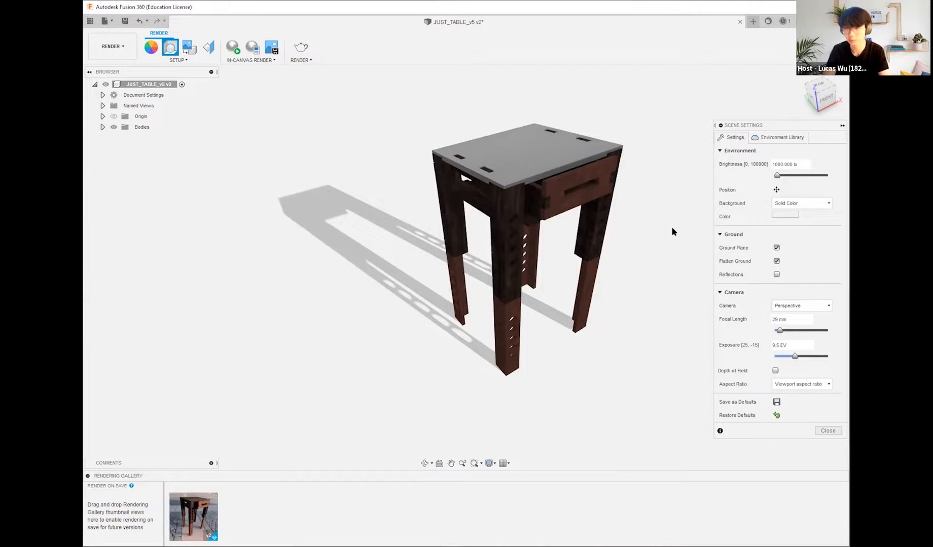
left_click(789, 217)
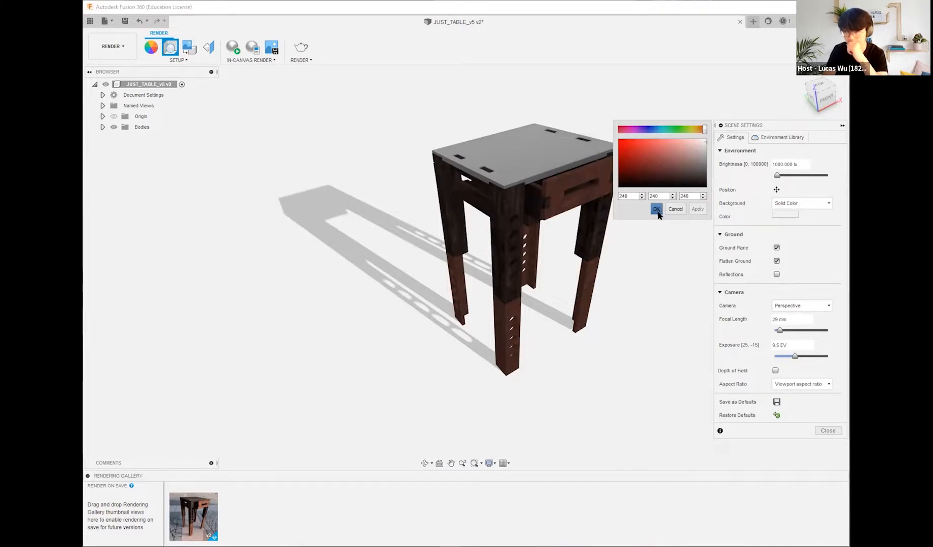
Step: Turn the ground plane off to compare the table without its shadow, and turn it back on
left_click(776, 248)
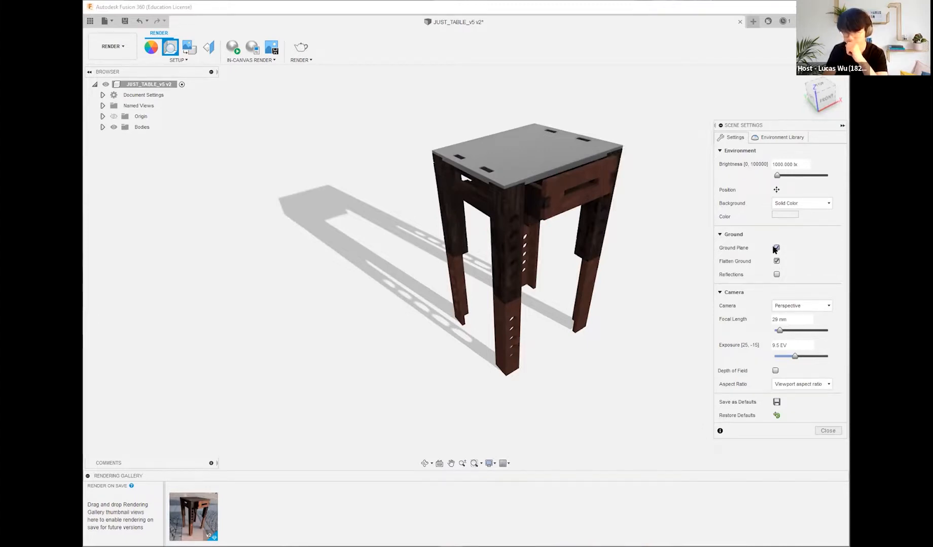
left_click(776, 248)
left_click(776, 248)
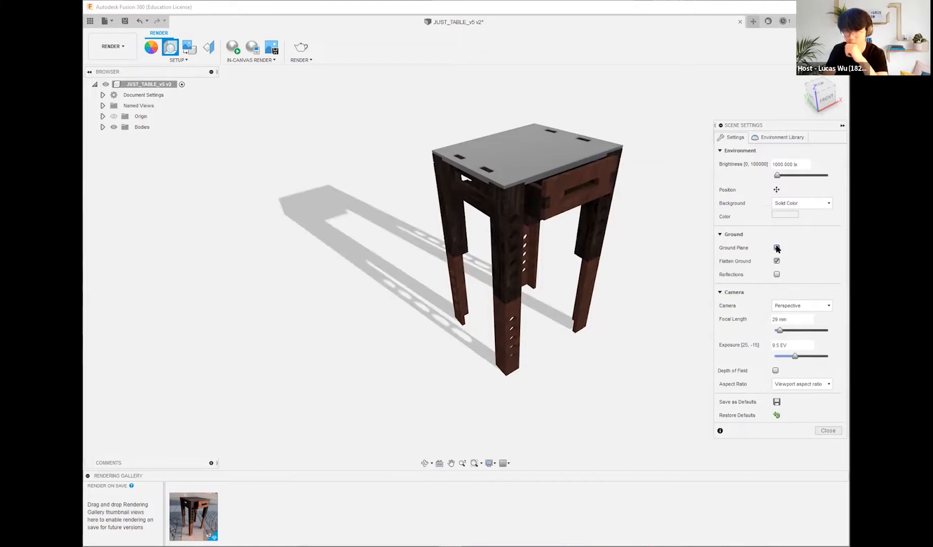
left_click(776, 248)
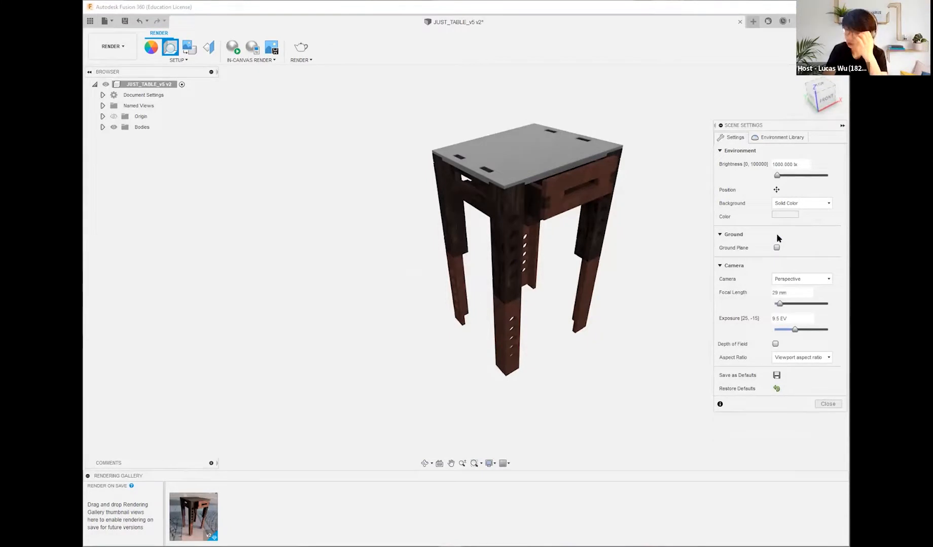
left_click(776, 248)
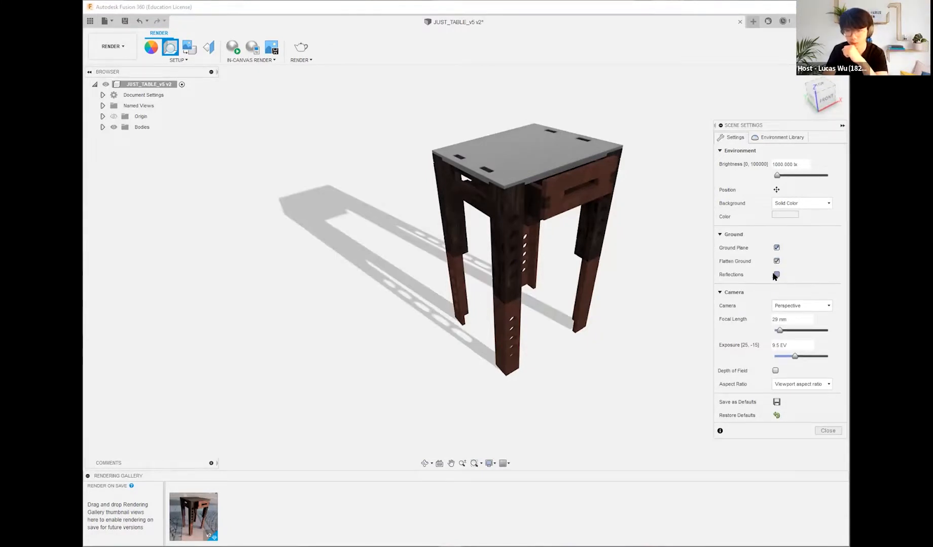
Step: Try ground reflections on and off, then disable Flatten Ground
left_click(775, 274)
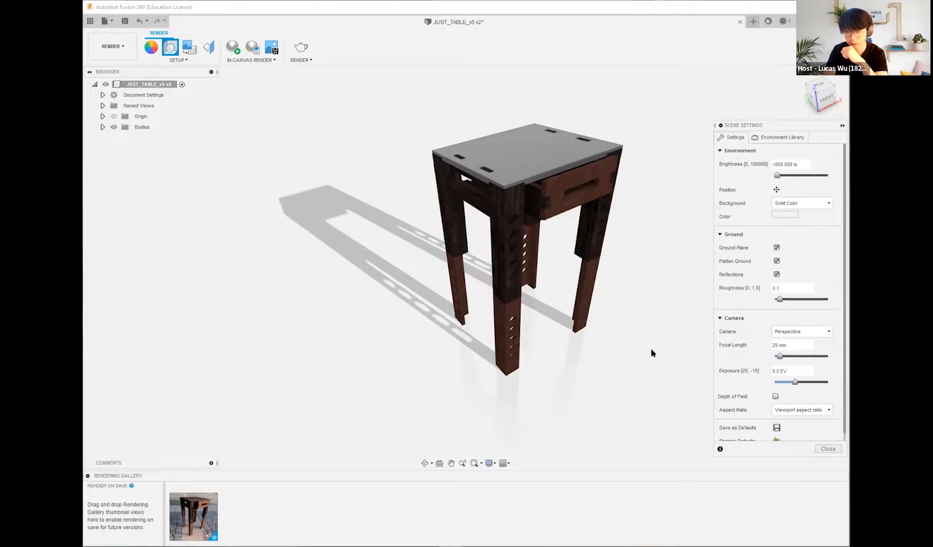
left_click(775, 275)
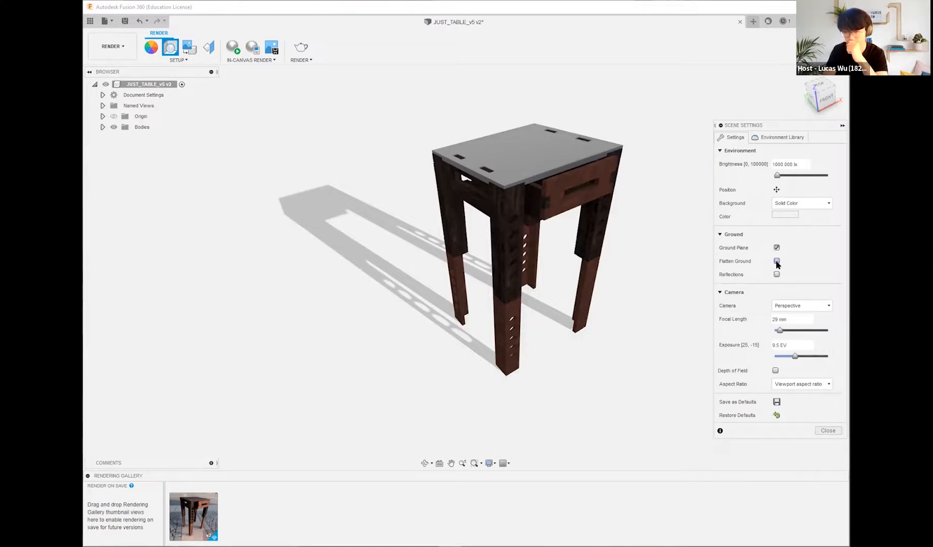
left_click(776, 261)
left_click(777, 260)
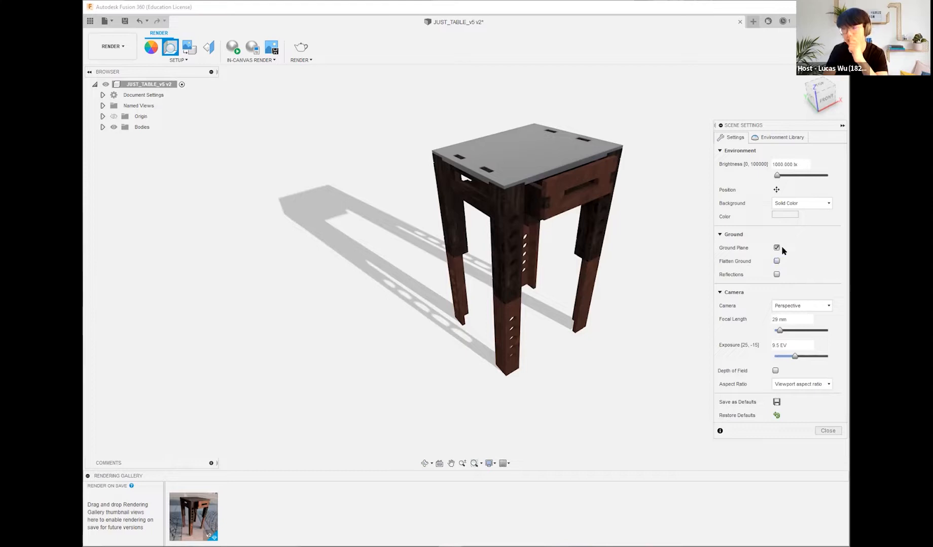
Step: Apply the Plaza environment from the environment library to the scene
left_click(786, 138)
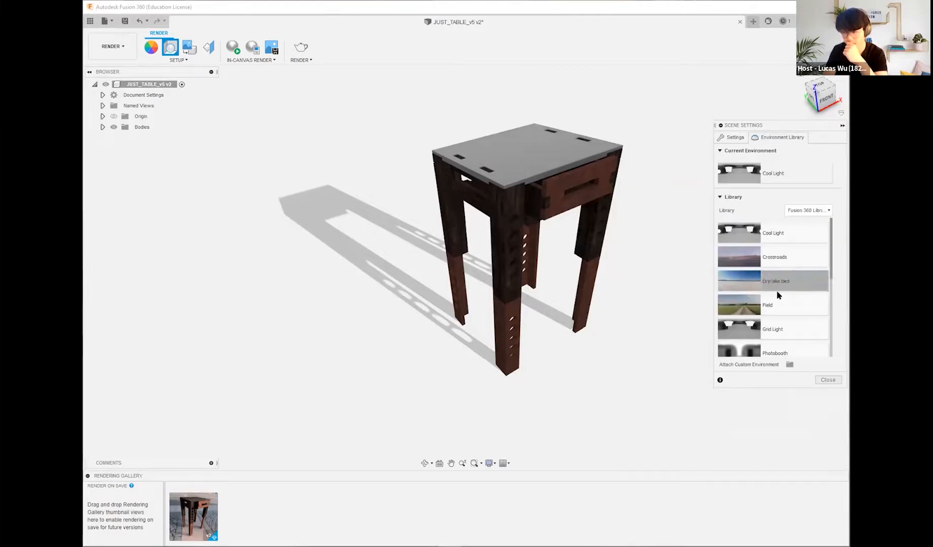
scroll(779, 310, "down", 3)
left_click_drag(779, 274, 787, 175)
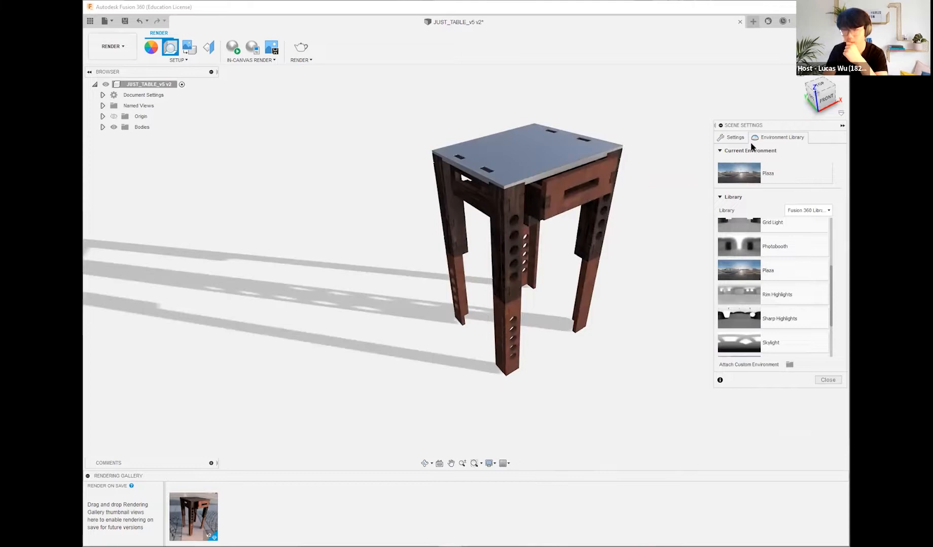
Step: Switch the scene background from Solid Color to Environment in the scene settings
left_click(734, 137)
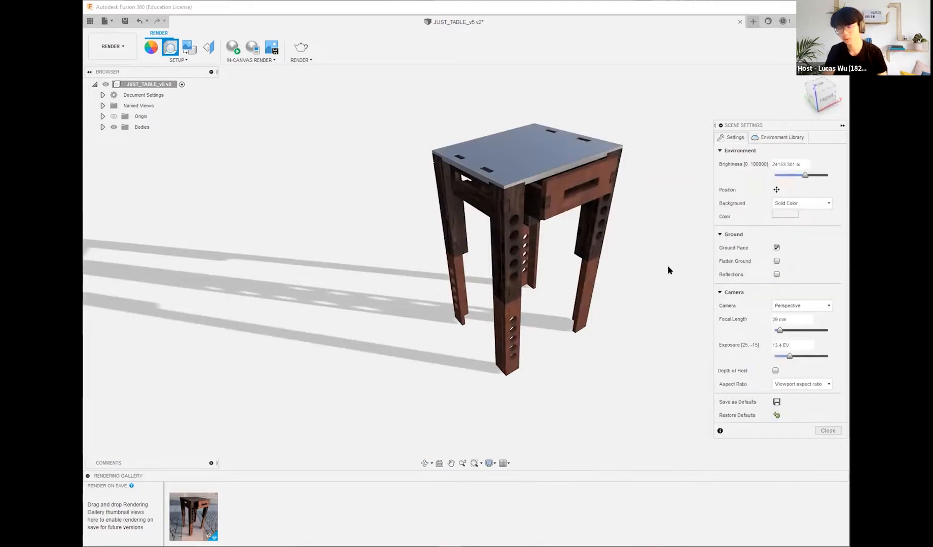
left_click(787, 203)
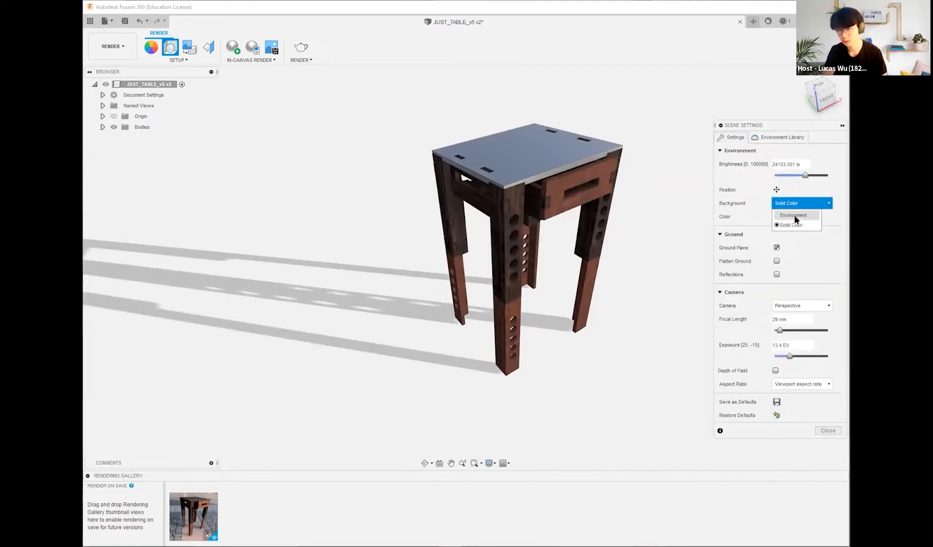
left_click(794, 215)
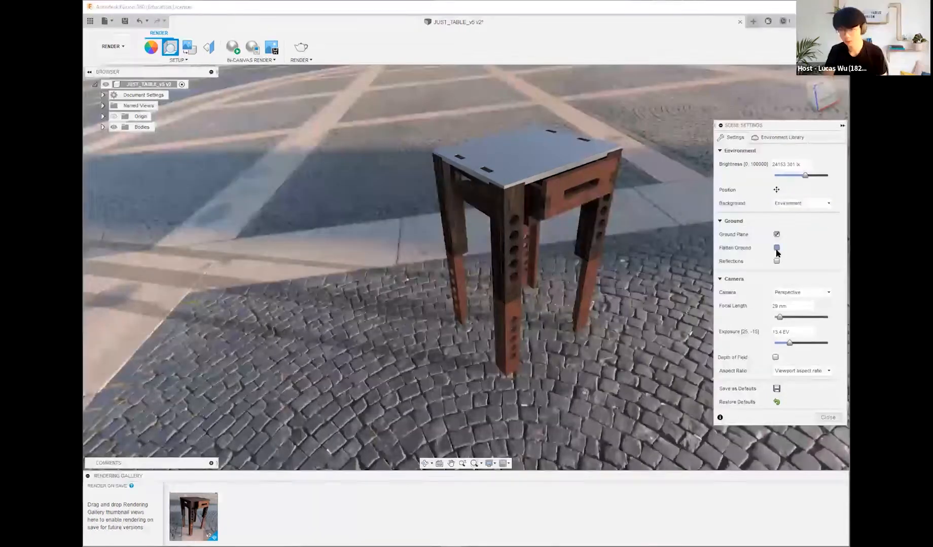
Step: Compare the table on the plaza with Flatten Ground on and off, and leave Flatten Ground enabled
left_click(775, 248)
left_click(776, 248)
middle_click_drag(620, 235, 676, 224, "shift")
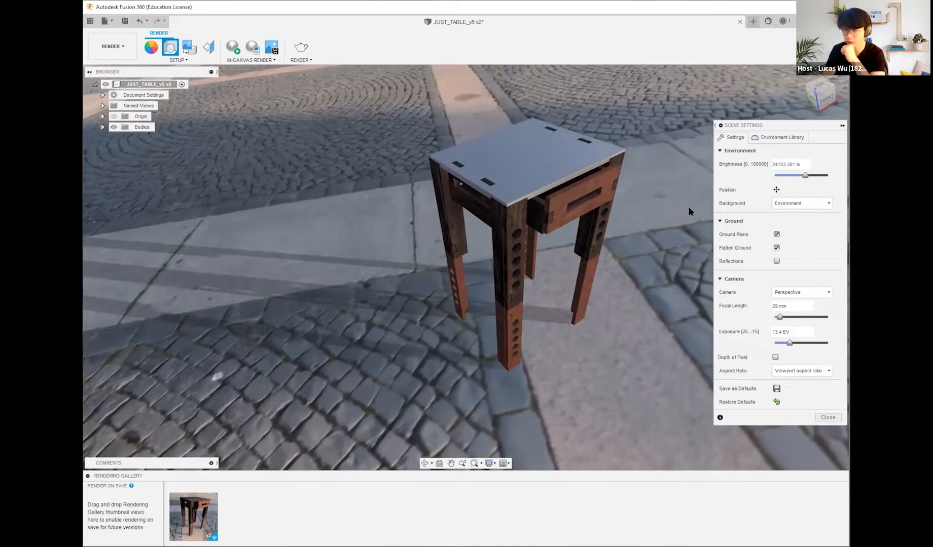
left_click(776, 248)
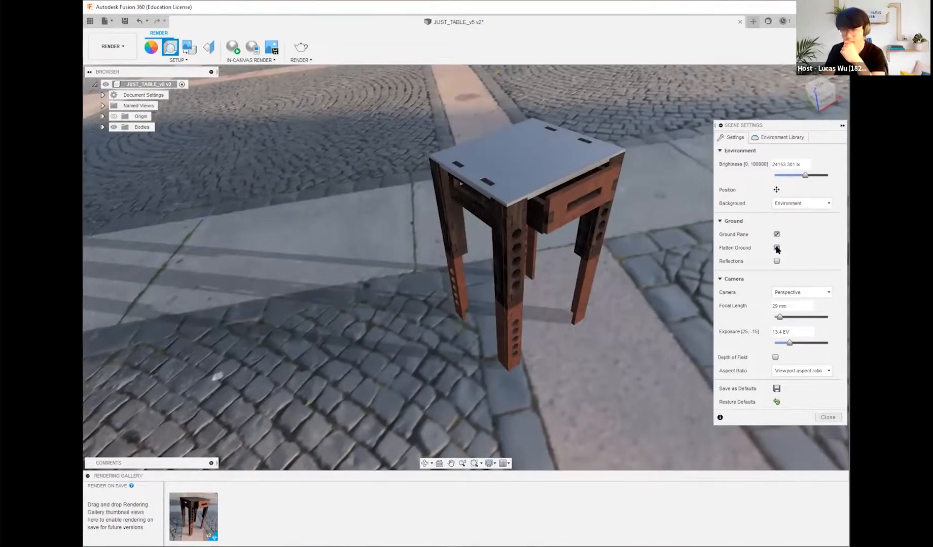
left_click(777, 248)
middle_click_drag(630, 263, 435, 403, "shift")
middle_click_drag(584, 310, 605, 378, "shift")
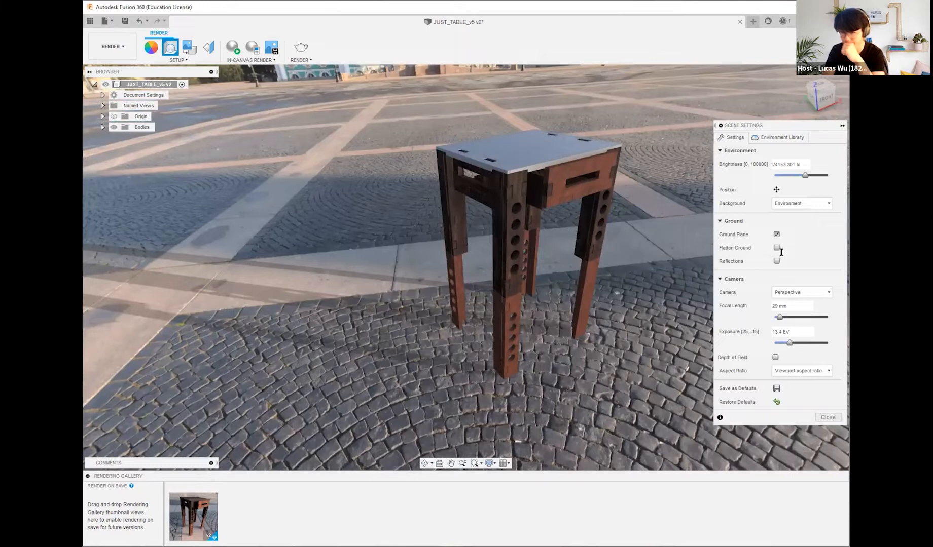
left_click(776, 248)
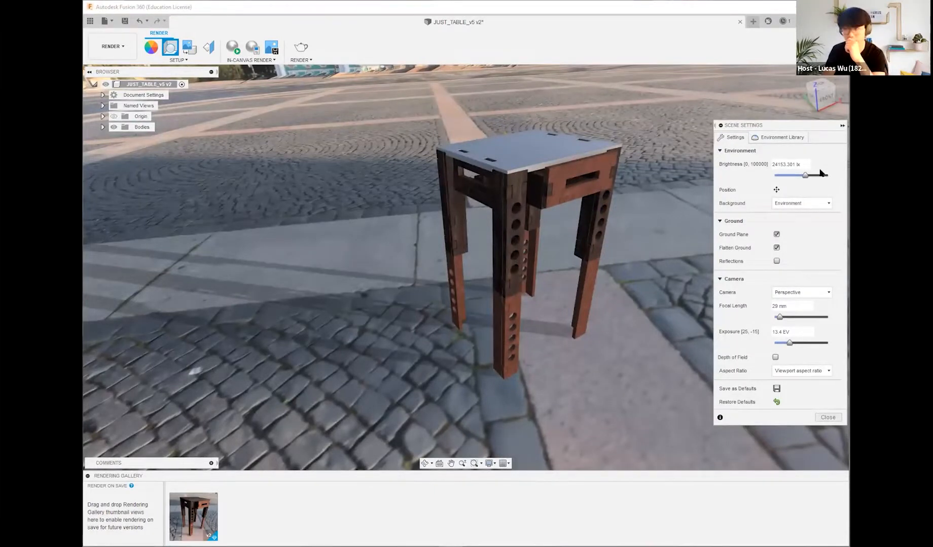
Step: Try ground reflections under the table on the plaza ground, and turn them back off
left_click(776, 261)
left_click_drag(778, 286, 829, 286)
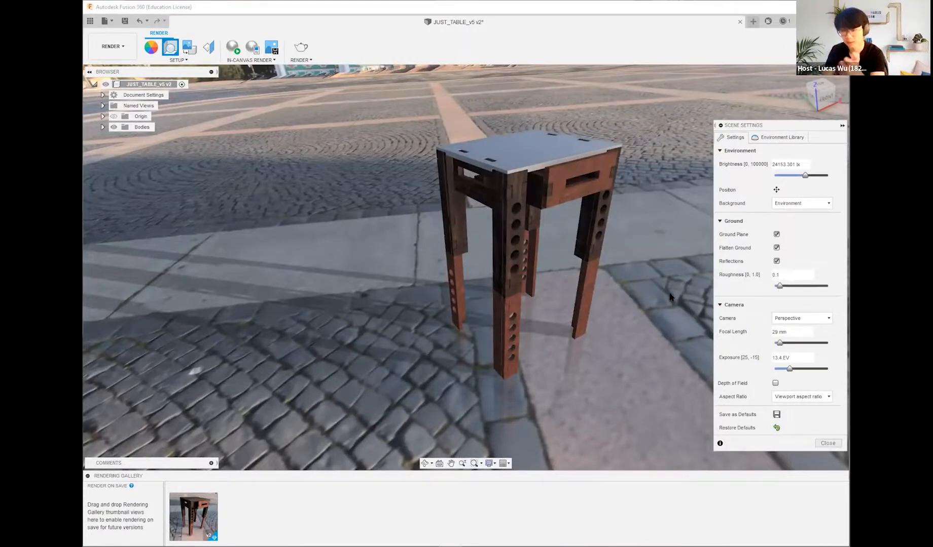
left_click(776, 262)
Step: Compare the Orthographic and Perspective camera types on the table, and return the camera to Perspective
left_click(806, 293)
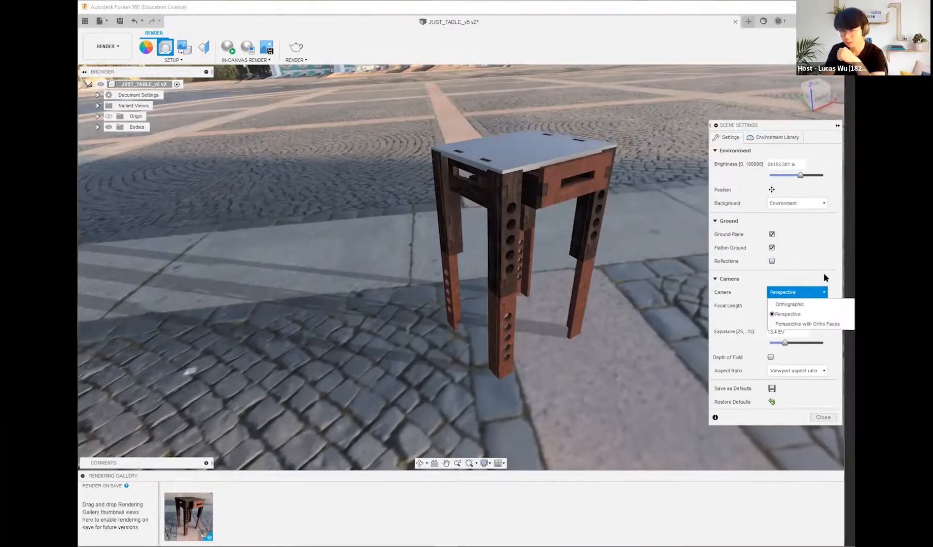
left_click(816, 289)
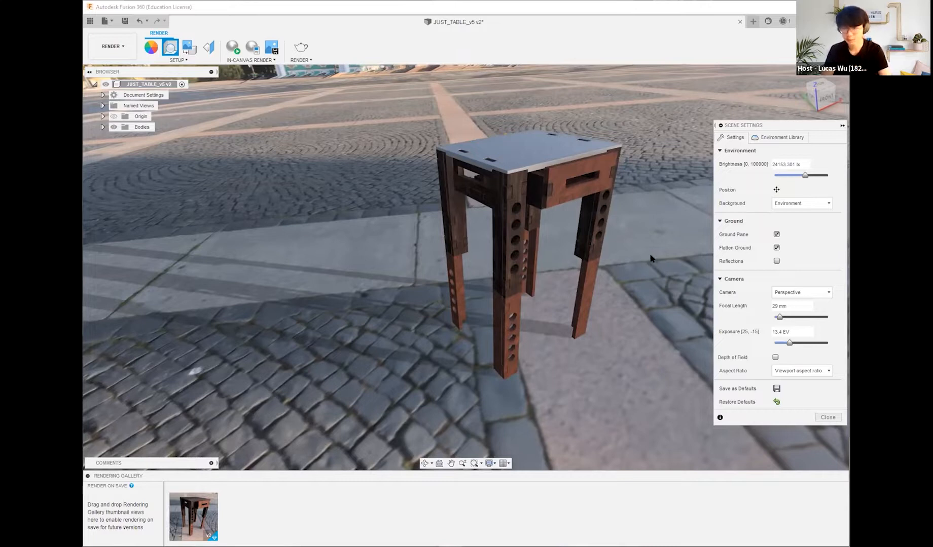
left_click(791, 292)
left_click(788, 304)
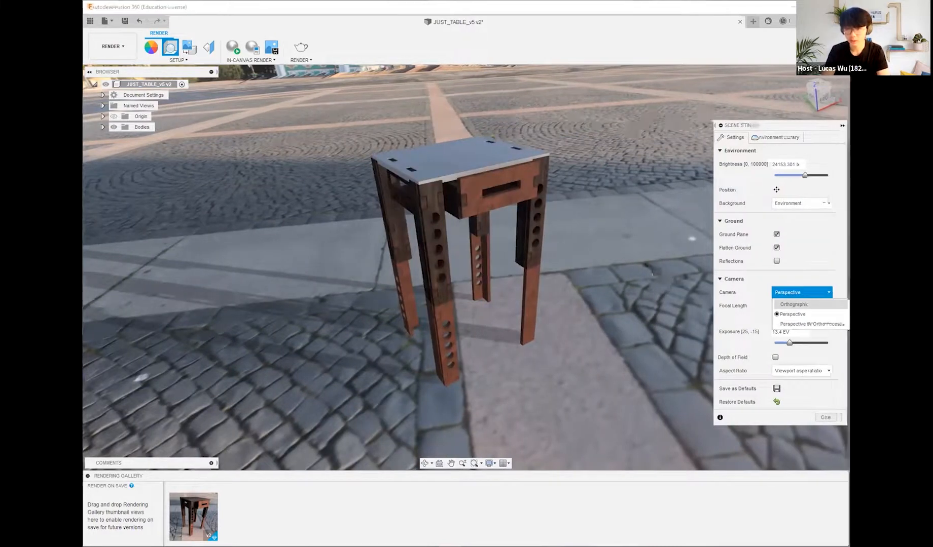
left_click(792, 294)
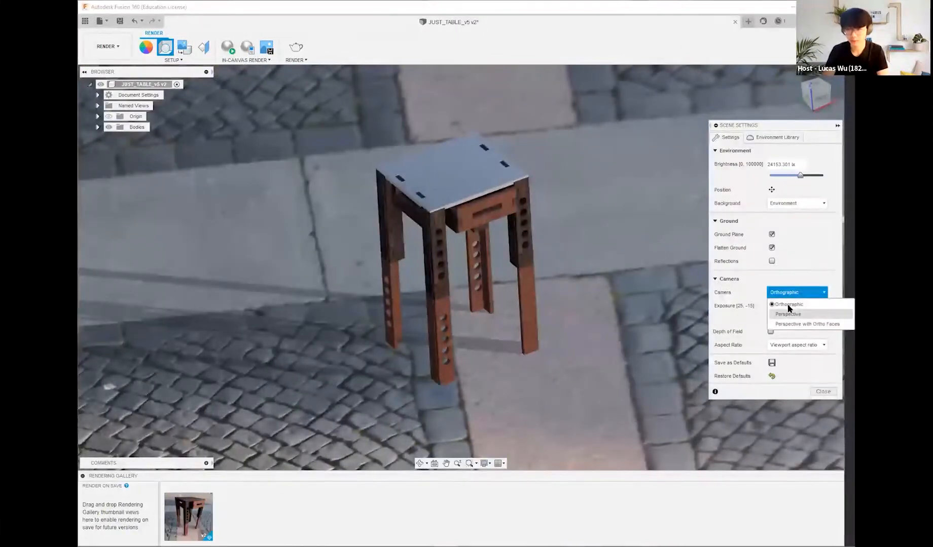
left_click(788, 315)
middle_click_drag(674, 299, 702, 291, "shift")
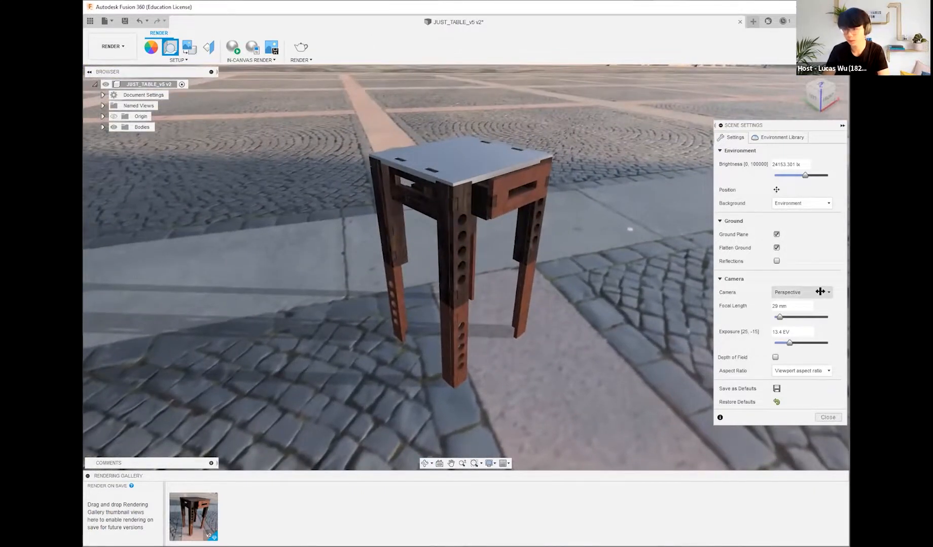
left_click(820, 292)
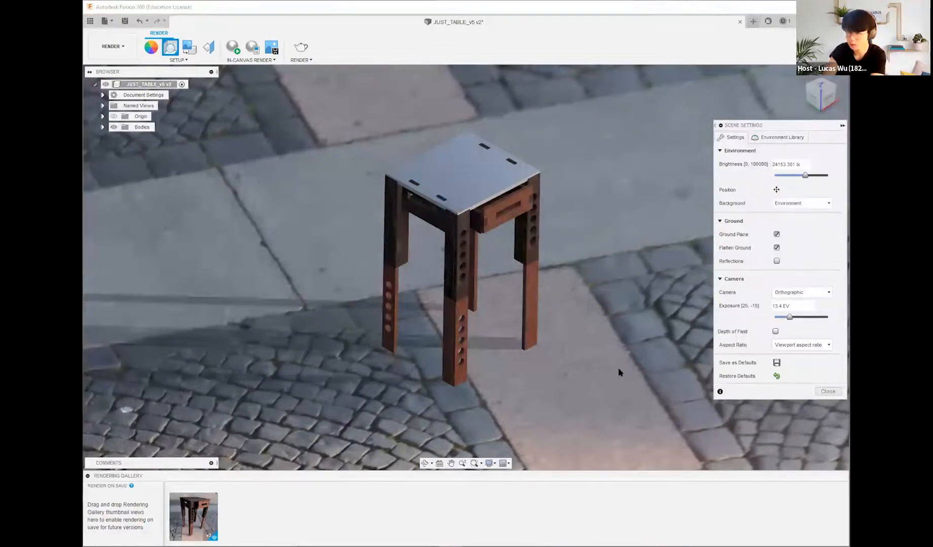
left_click(799, 291)
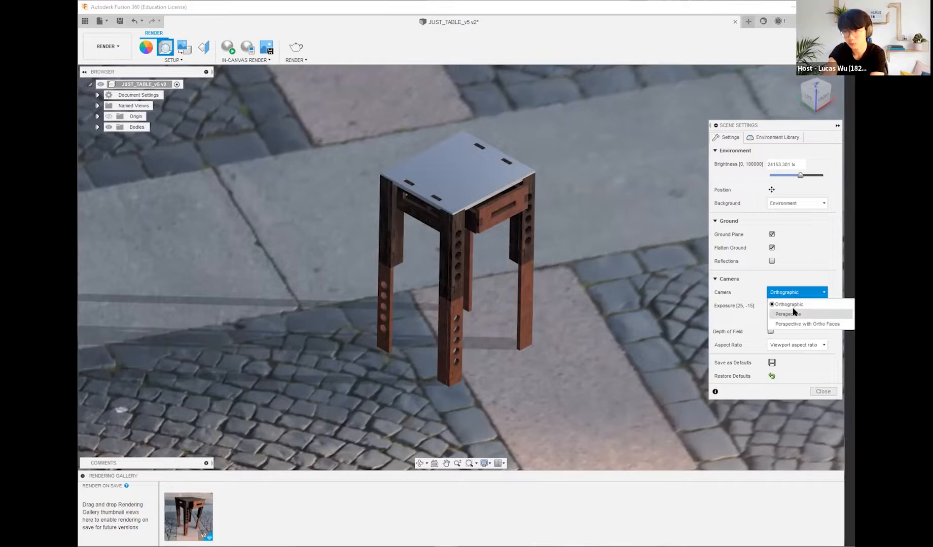
left_click(786, 314)
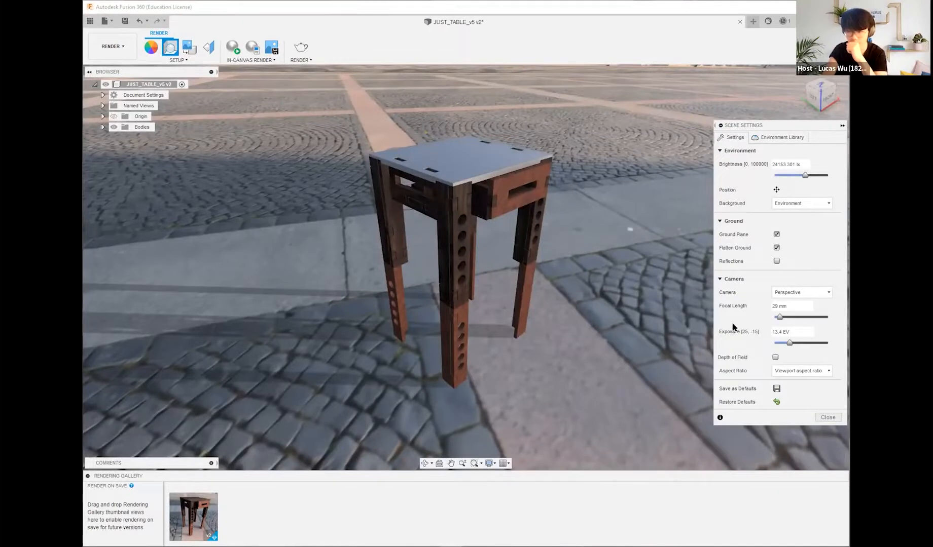
Step: Try camera focal lengths from 200 mm down to the minimum, and set the focal length to 37 mm
left_click_drag(778, 319, 834, 320)
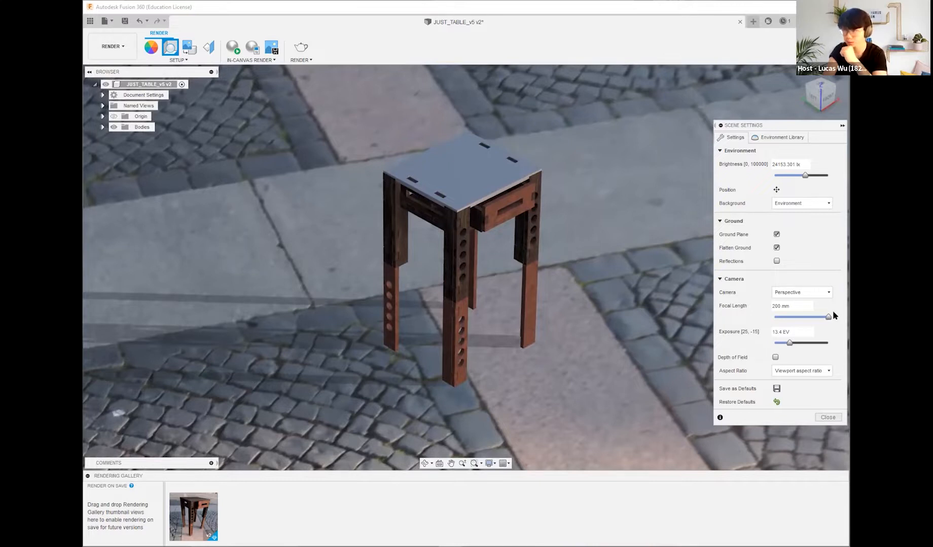
left_click_drag(829, 315, 773, 318)
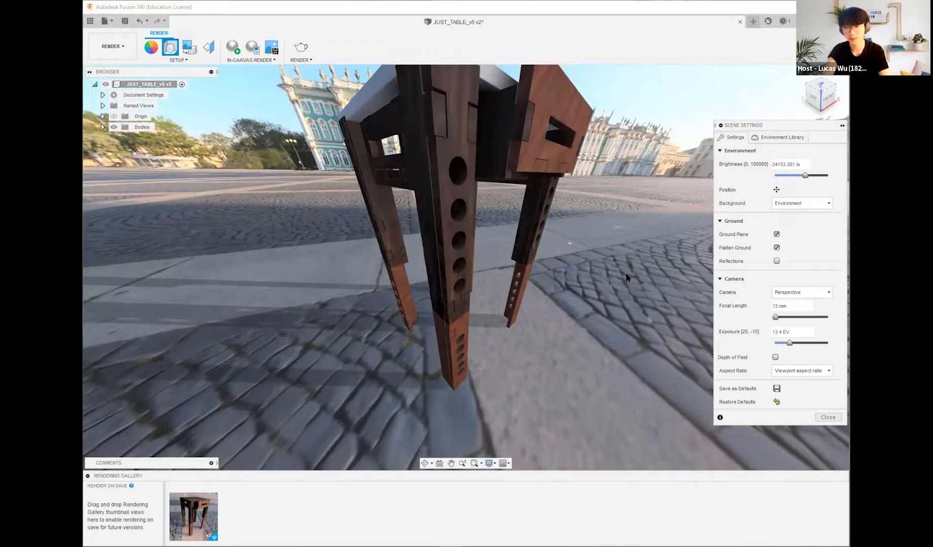
middle_click_drag(625, 275, 633, 304)
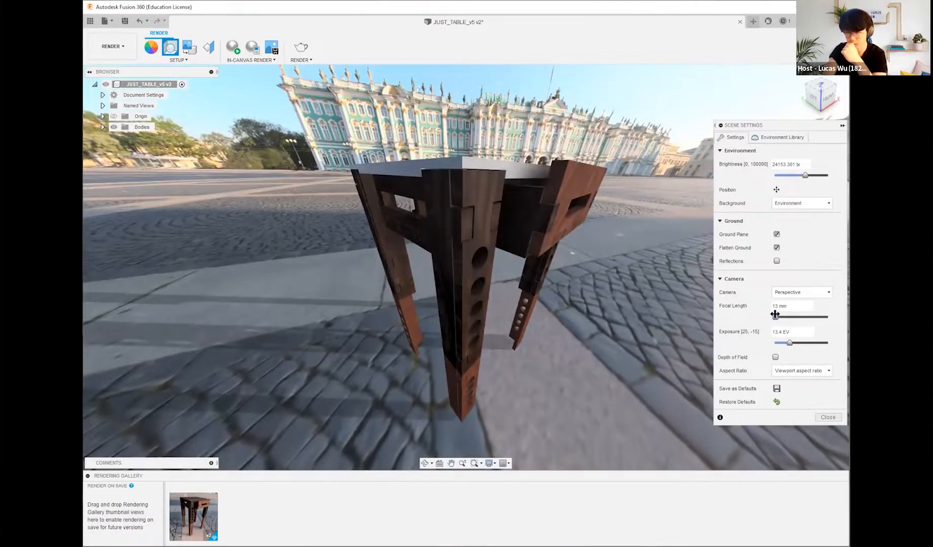
left_click_drag(769, 315, 713, 311)
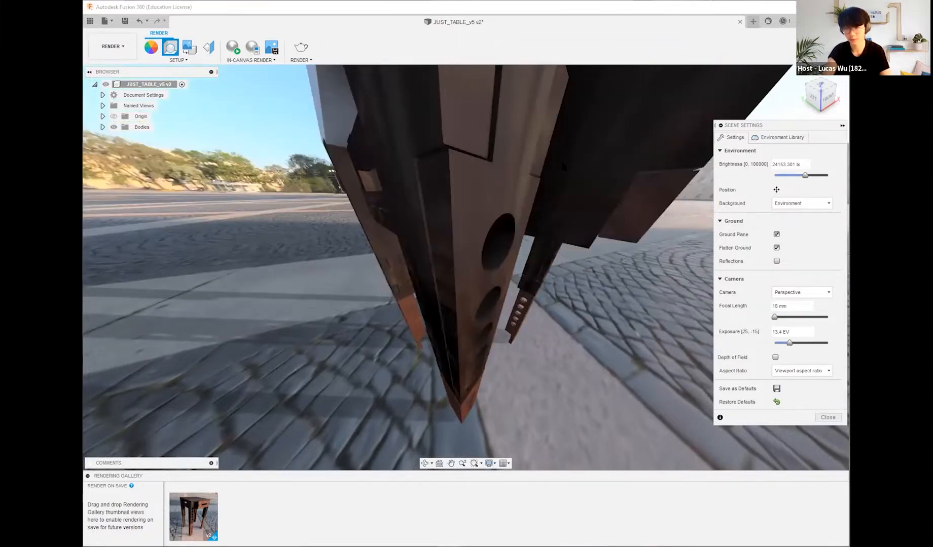
middle_click_drag(562, 165, 739, 256)
scroll(579, 298, "down", 3)
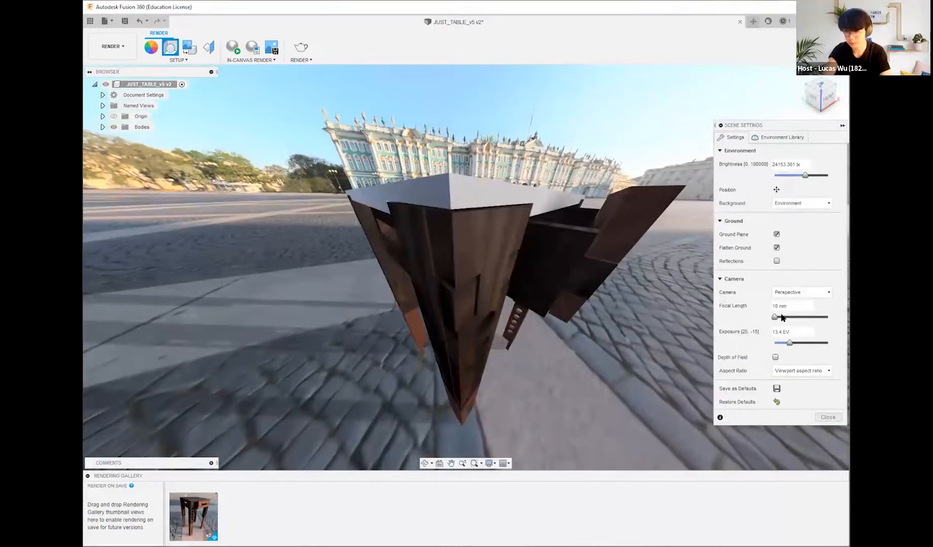
left_click(781, 317)
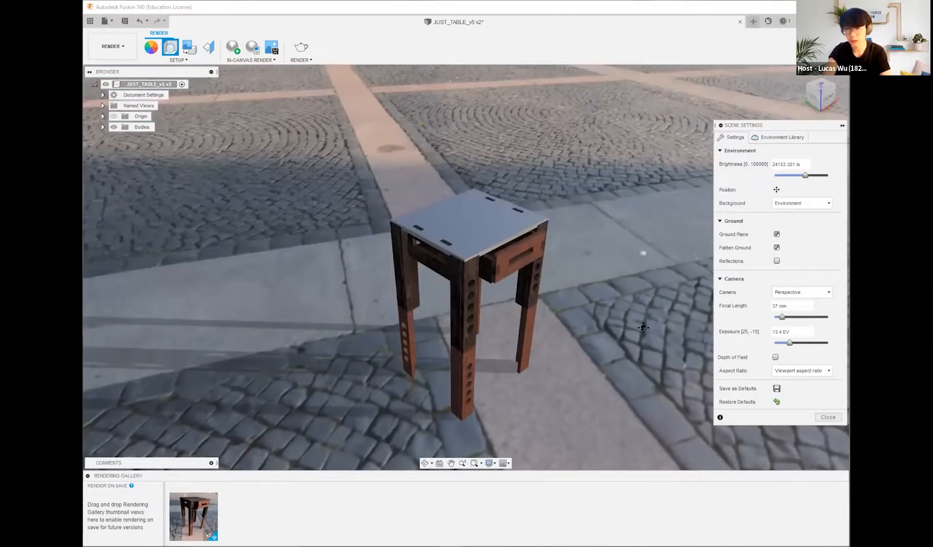
middle_click_drag(643, 328, 658, 252)
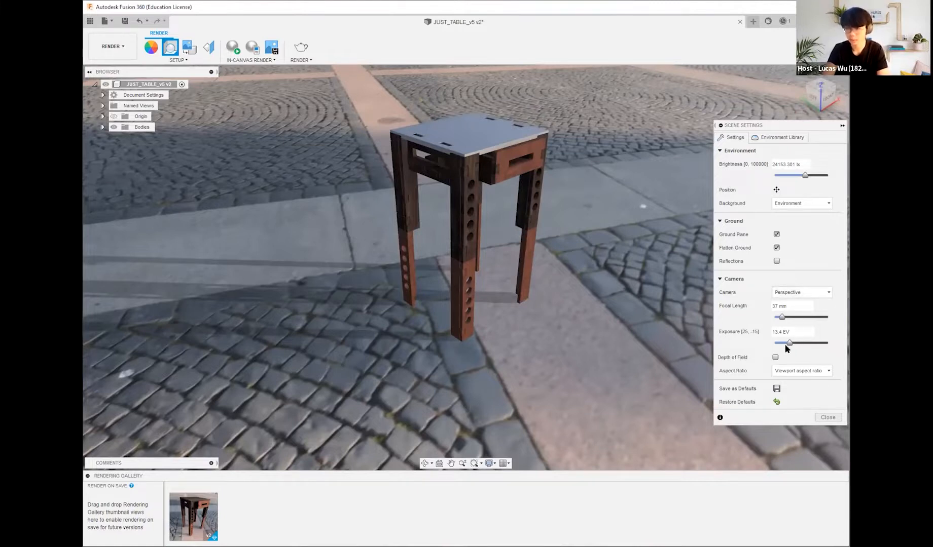
Step: Try brighter camera exposures of 12.1 EV and 11.1 EV, and set the exposure to 13.1 EV
mouse_move(787, 345)
left_mouse_down()
mouse_move(810, 345)
mouse_move(784, 345)
mouse_move(793, 344)
left_mouse_up()
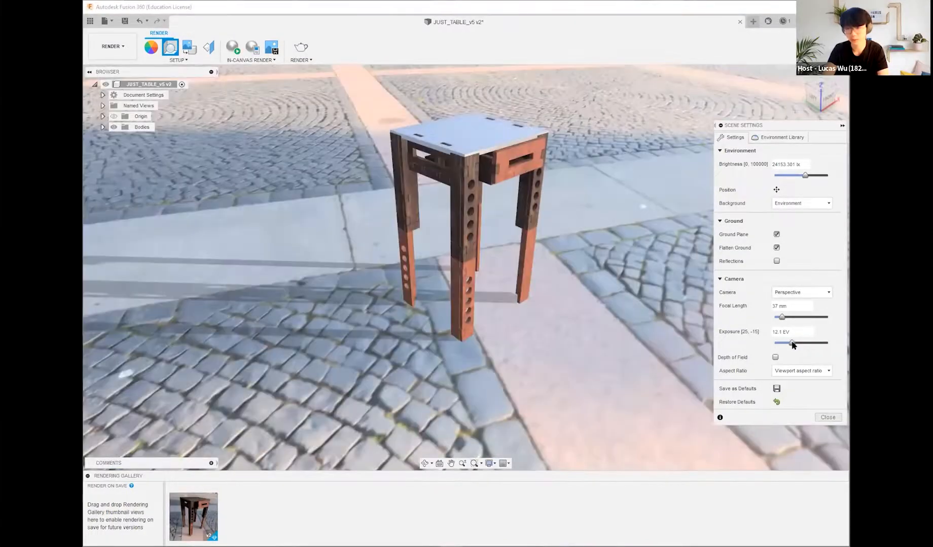
left_click(779, 332)
key("Left")
key("BackSpace")
type("1")
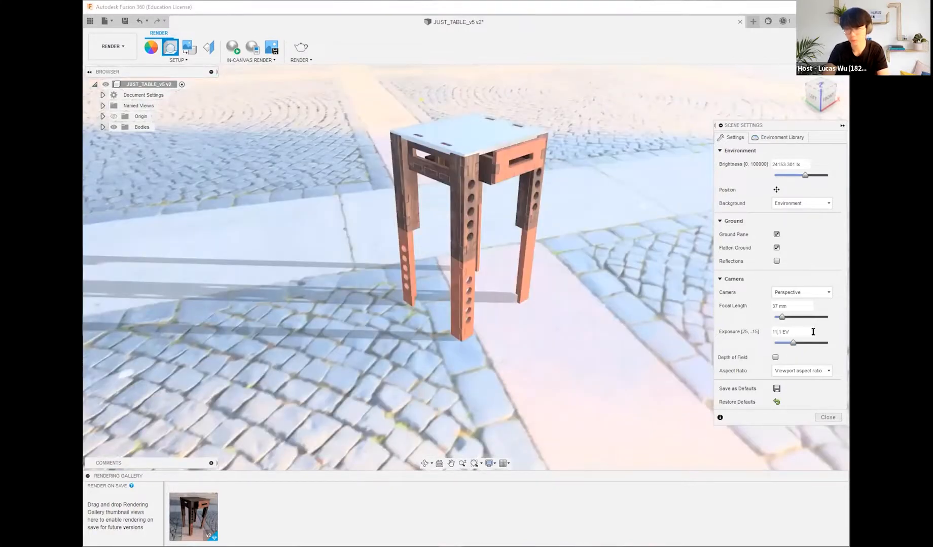
key("BackSpace")
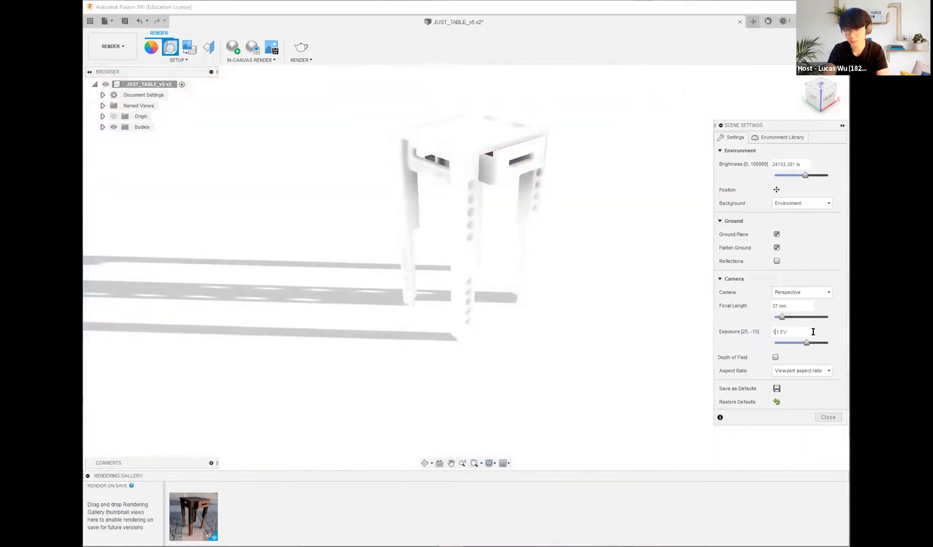
type("4")
key("BackSpace")
type("3")
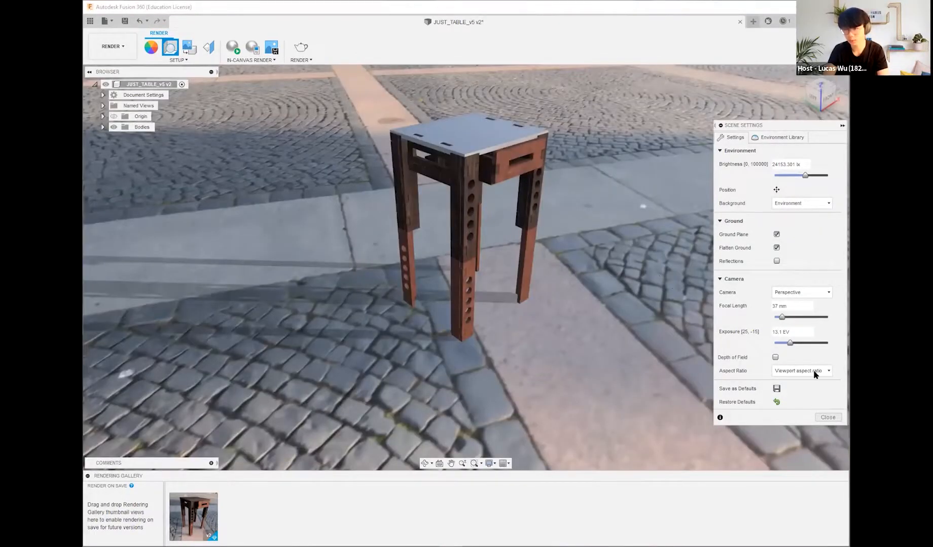
Step: Try the camera's Depth of Field with a slightly reduced blur, and turn it back off
left_click(775, 358)
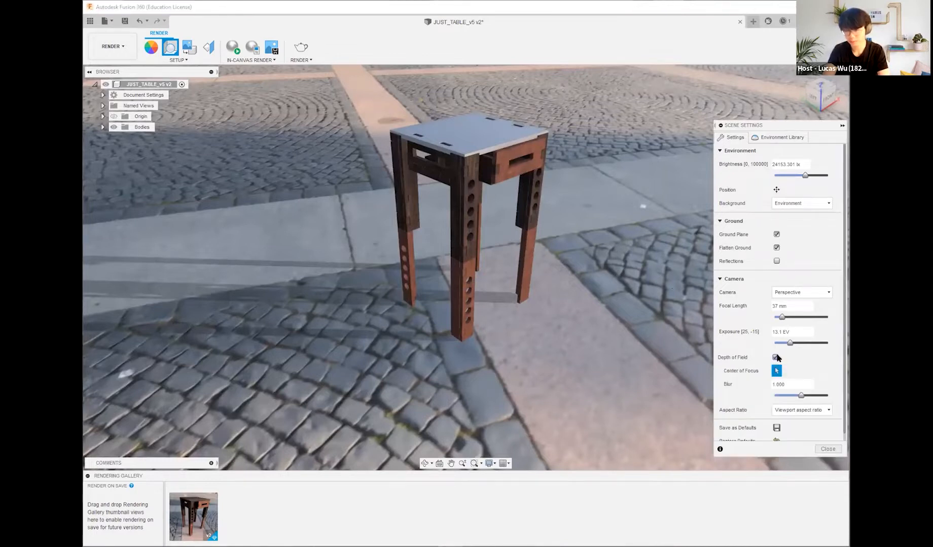
left_click(776, 358)
left_click(776, 358)
mouse_move(800, 395)
left_mouse_down()
mouse_move(839, 395)
mouse_move(797, 395)
left_mouse_up()
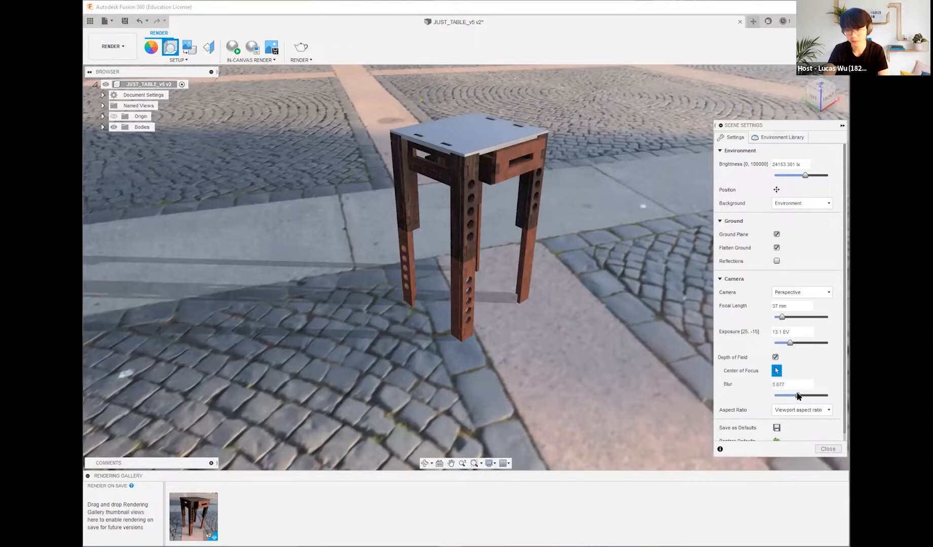
left_click(775, 357)
Step: Review the camera's aspect ratio options, keep Viewport aspect ratio, and close the scene settings
left_click(811, 371)
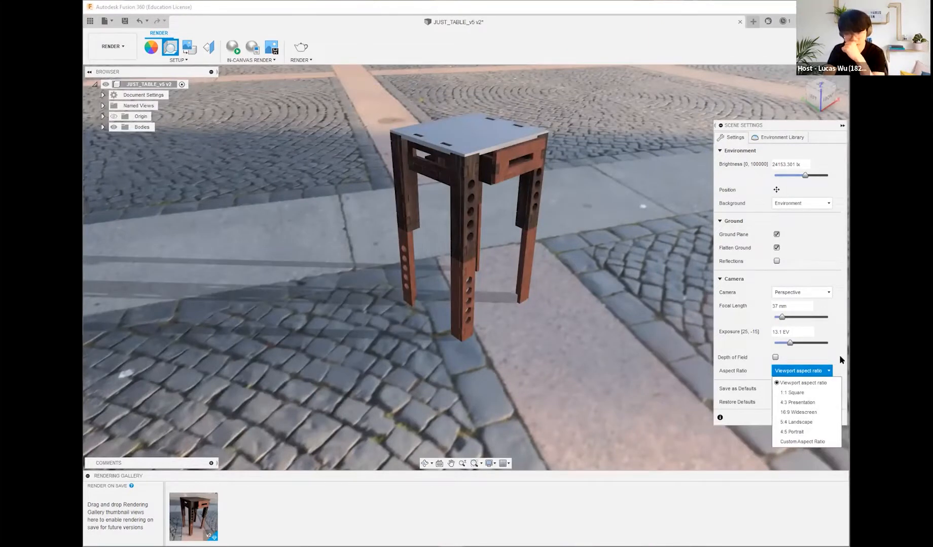
left_click(839, 359)
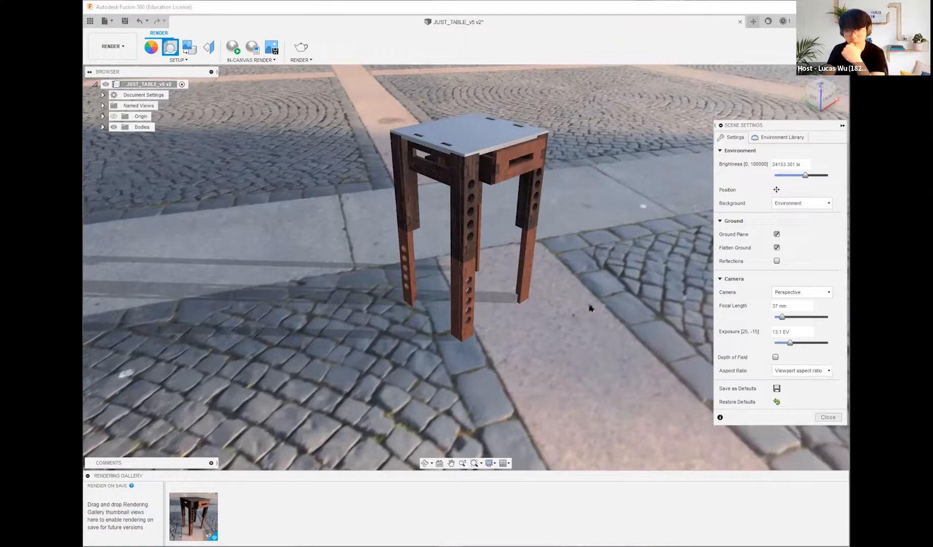
left_click(799, 371)
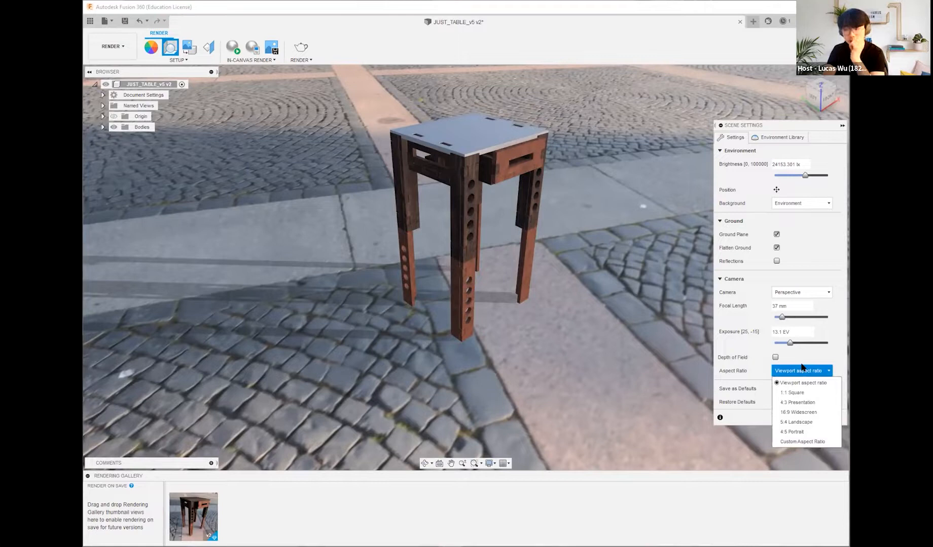
left_click(804, 372)
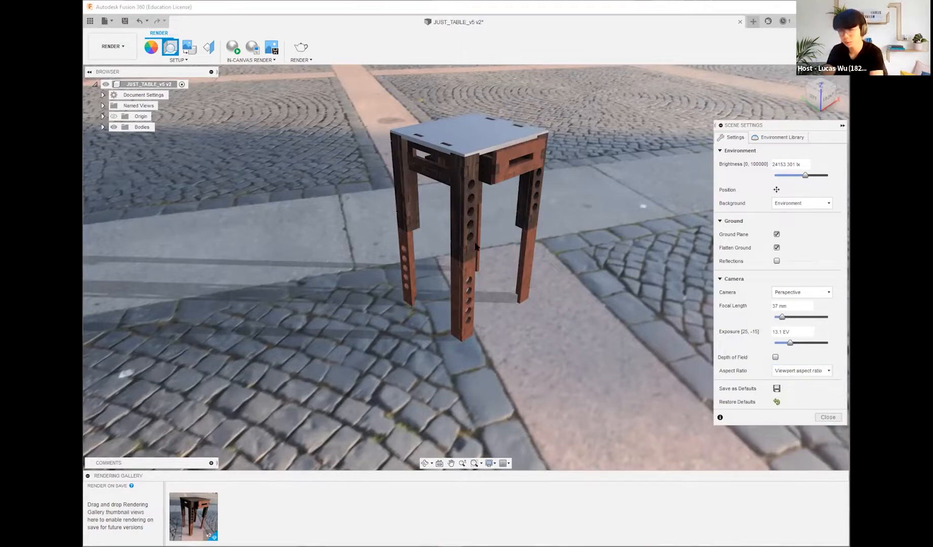
middle_click_drag(483, 339, 474, 375, "shift")
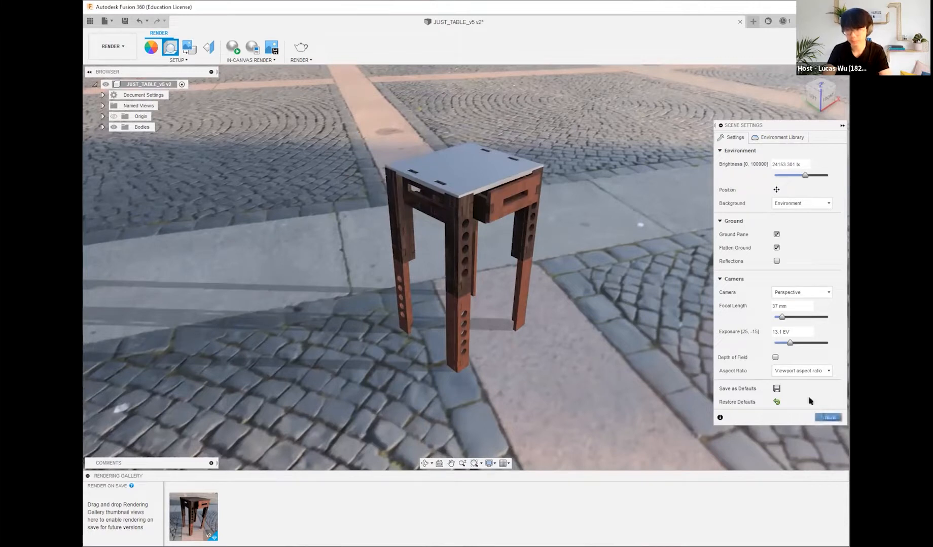
left_click(828, 417)
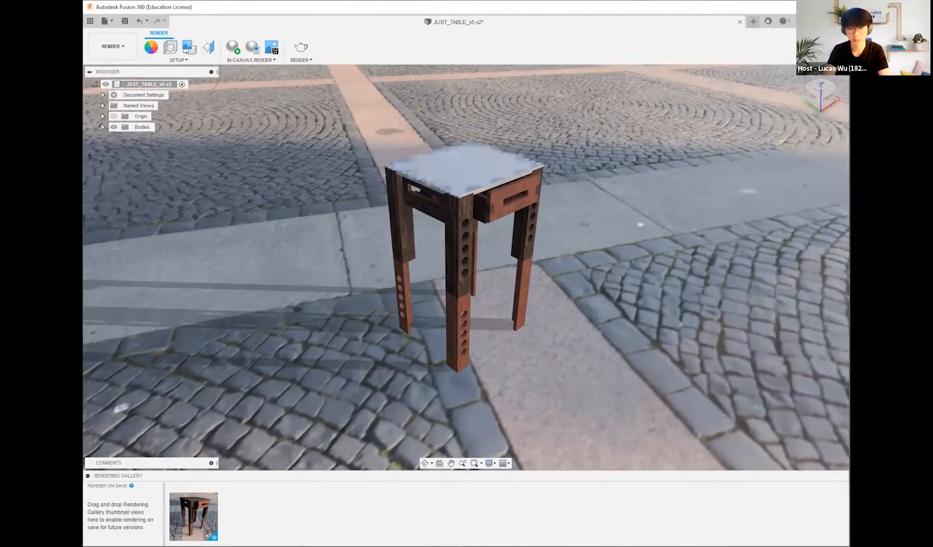
Step: Review the Decal insertion options and the Texture Map Controls without applying either to the table
left_click(189, 47)
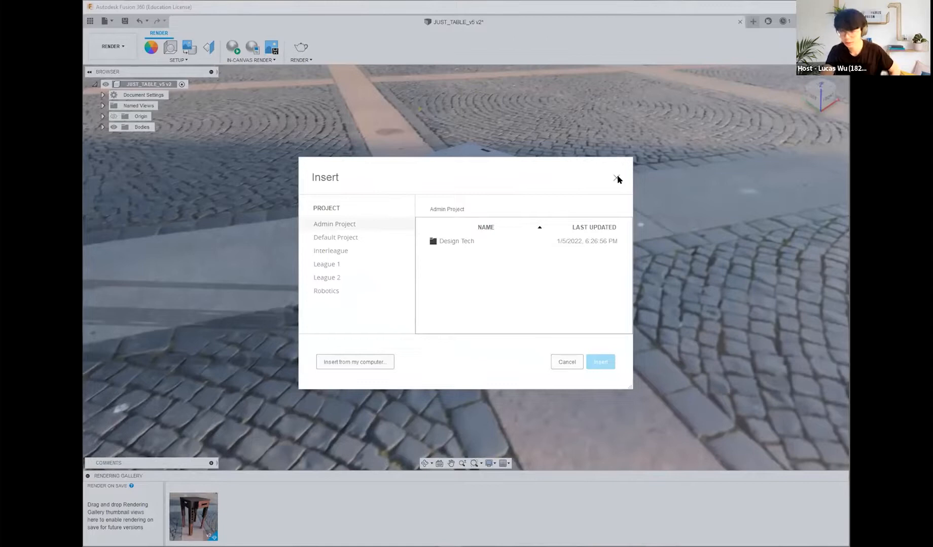
key("Escape")
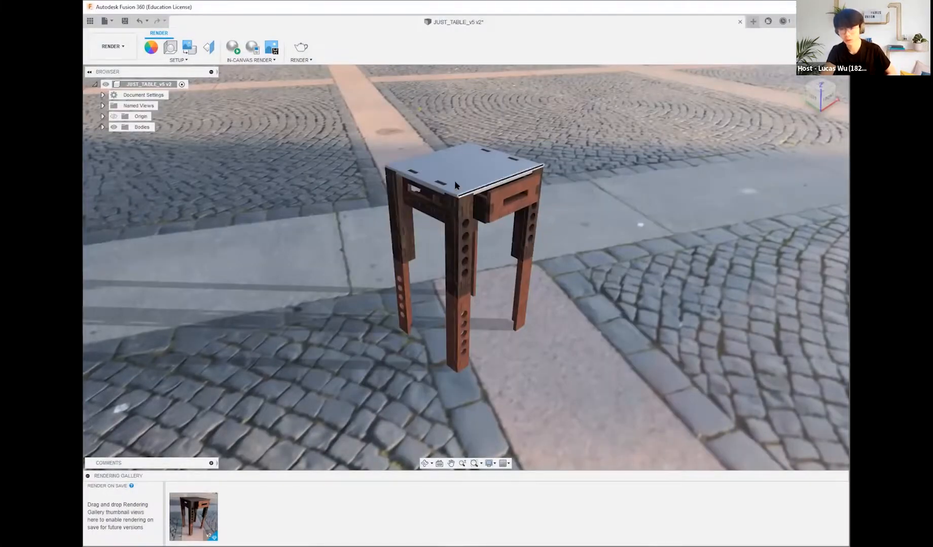
middle_click_drag(602, 189, 601, 220, "shift")
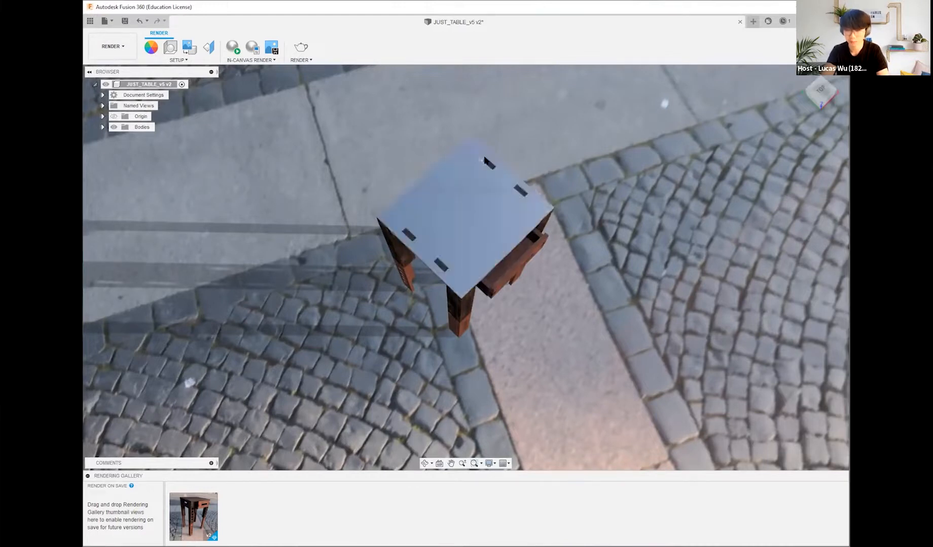
mouse_move(588, 212)
middle_mouse_down("shift")
mouse_move(596, 215)
mouse_move(593, 195)
middle_mouse_up("shift")
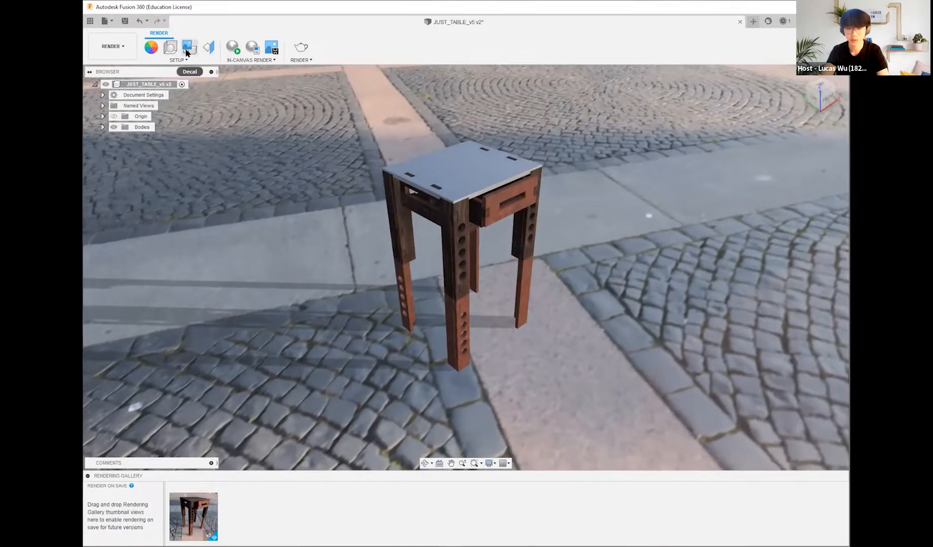
left_click(208, 46)
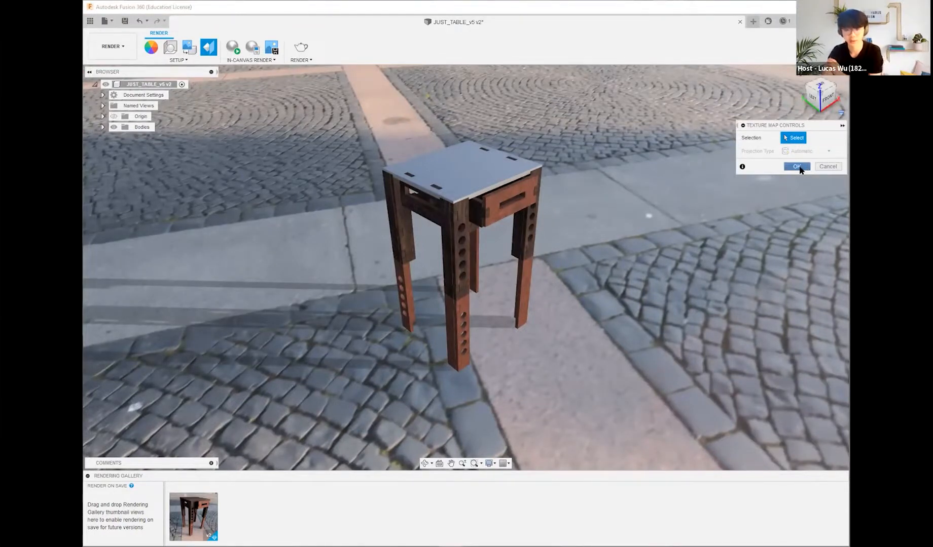
left_click(797, 167)
Step: Preview the table with an in-canvas render, including a close-up of the tabletop and drawer, and stop the render
mouse_move(702, 252)
middle_mouse_down("shift")
mouse_move(700, 238)
mouse_move(705, 243)
middle_mouse_up("shift")
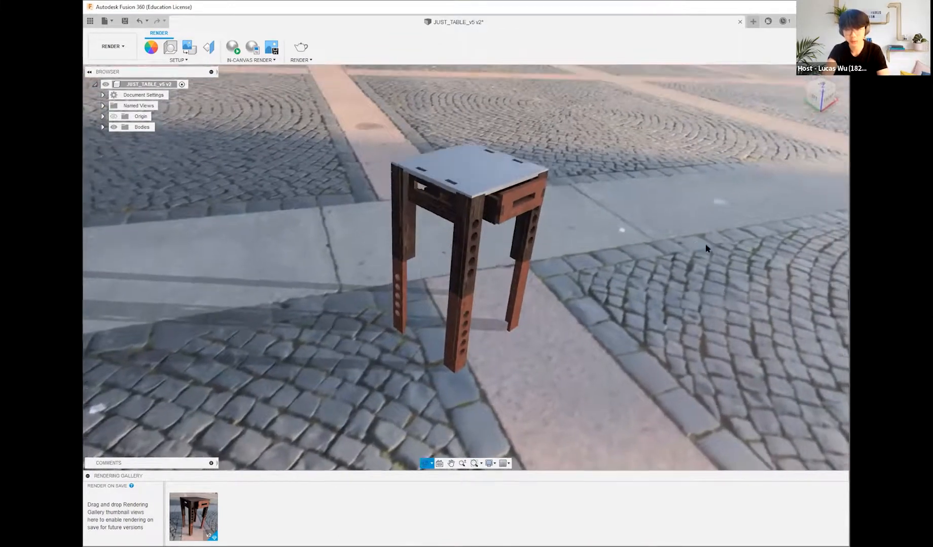
middle_click_drag(618, 161, 606, 151, "shift")
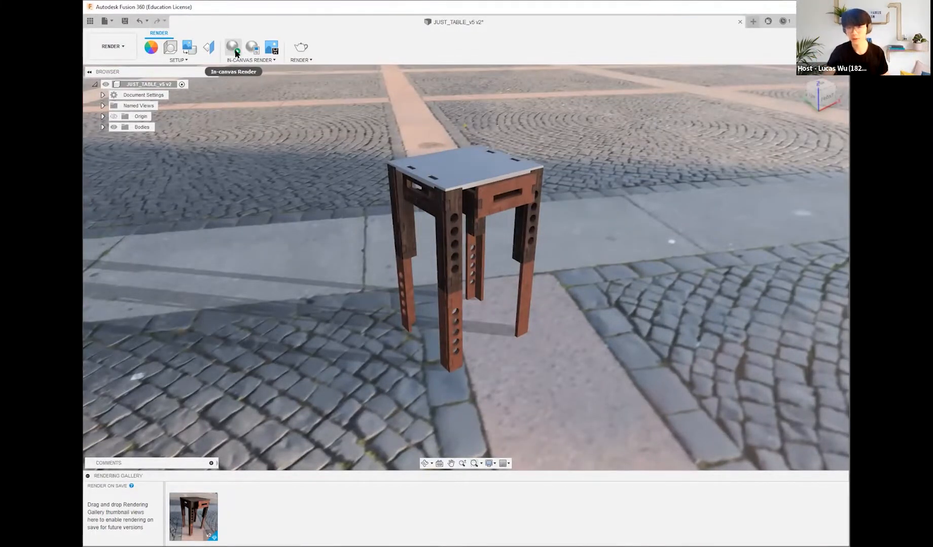
left_click(232, 53)
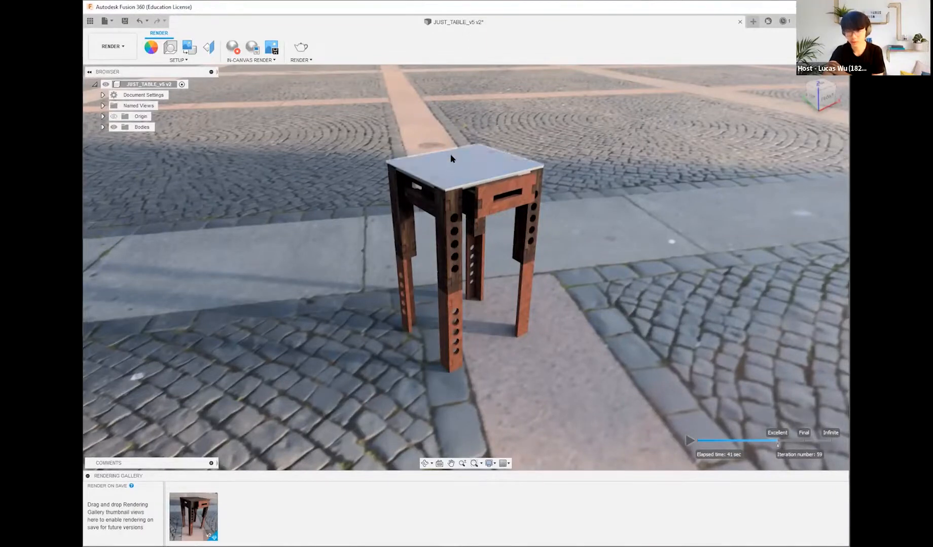
scroll(457, 149, "up", 6)
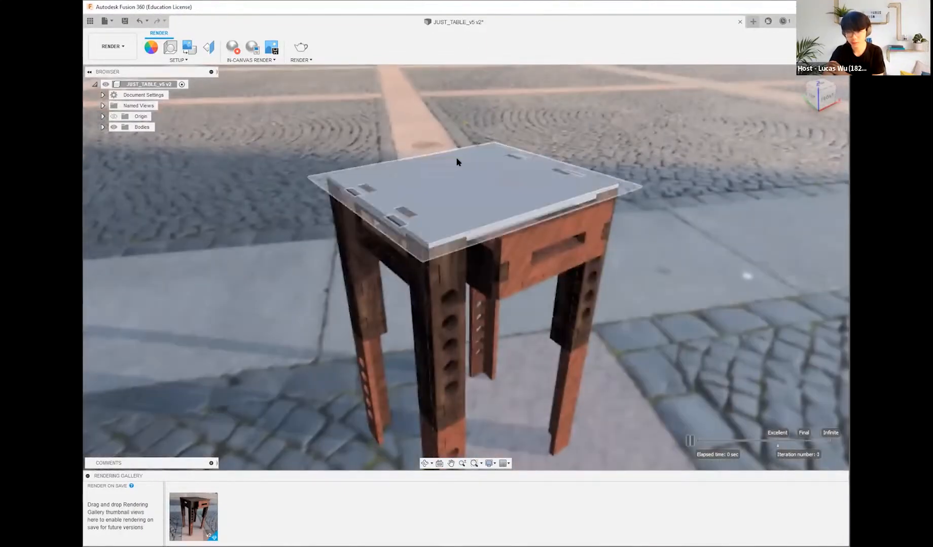
scroll(455, 164, "up", 2)
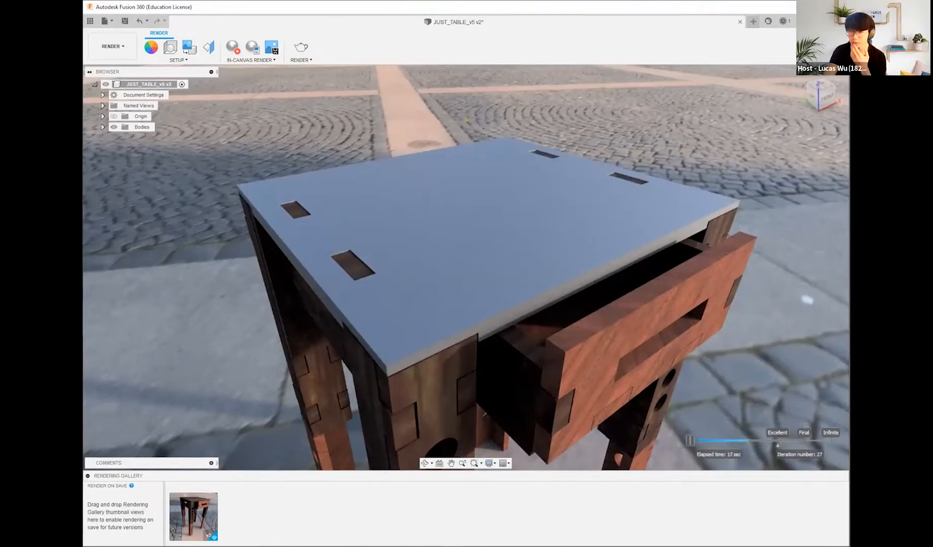
left_click(233, 49)
scroll(463, 308, "down", 5)
scroll(507, 365, "down", 2)
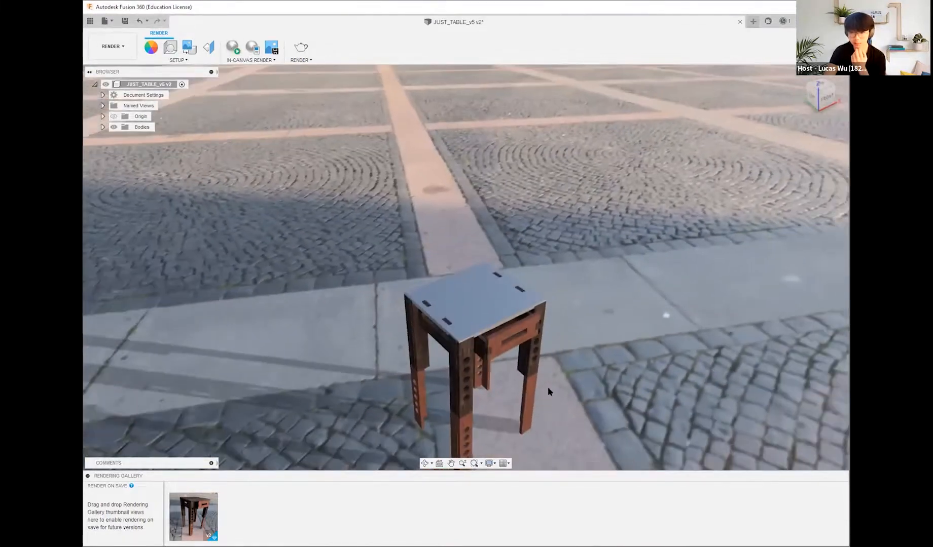
Step: Set the scene's environment brightness to 30000.301 lx
scroll(547, 387, "up", 4)
middle_click_drag(484, 369, 517, 309)
scroll(486, 323, "down", 4)
scroll(350, 294, "up", 3)
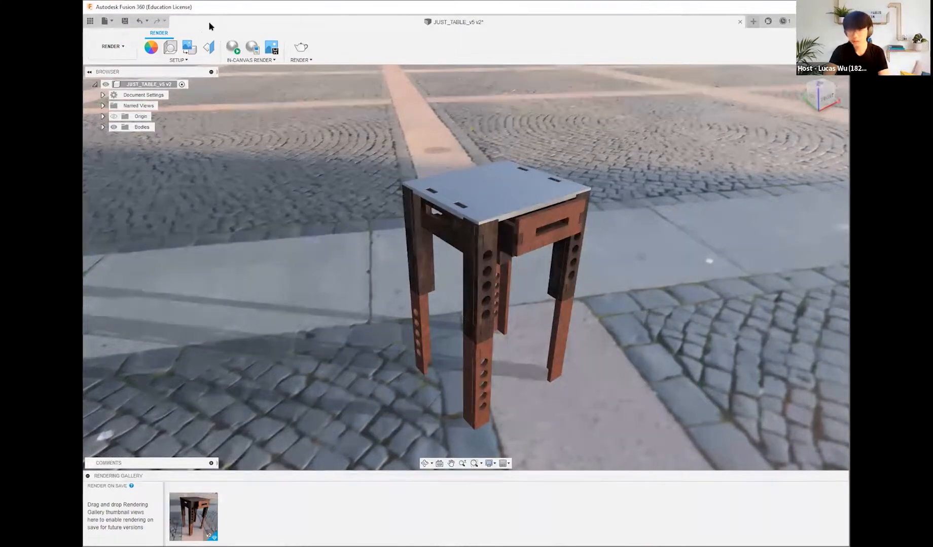
left_click(170, 47)
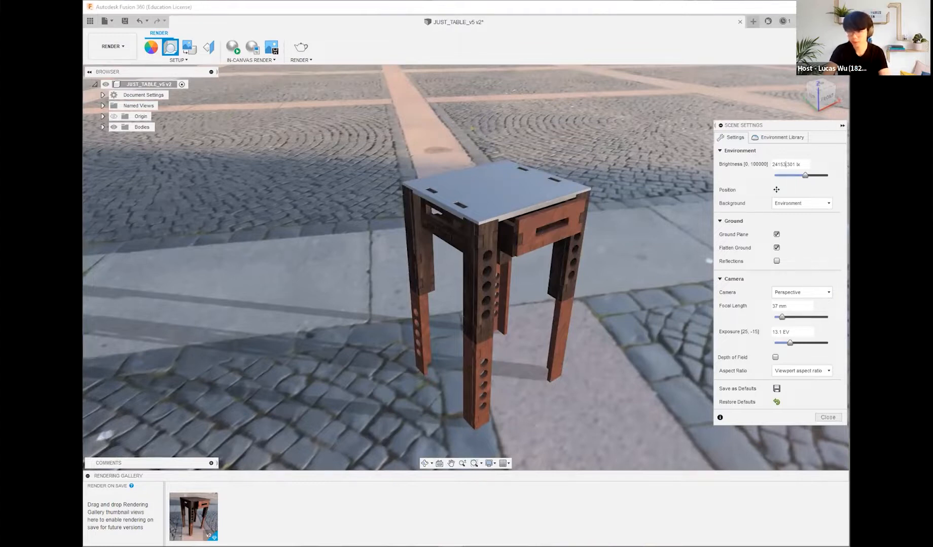
key("BackSpace")
key("BackSpace")
key("BackSpace")
key("BackSpace")
key("BackSpace")
type("30000")
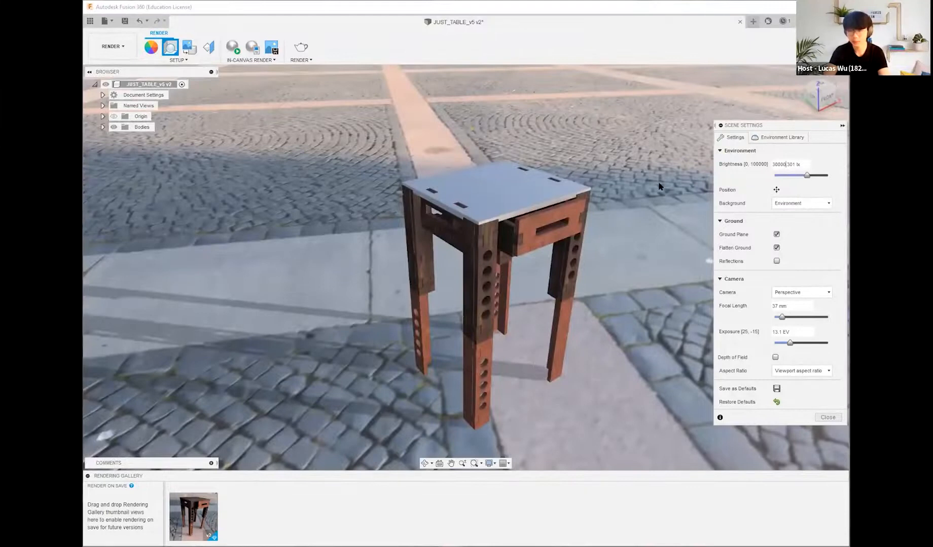
middle_click_drag(637, 170, 588, 157, "shift")
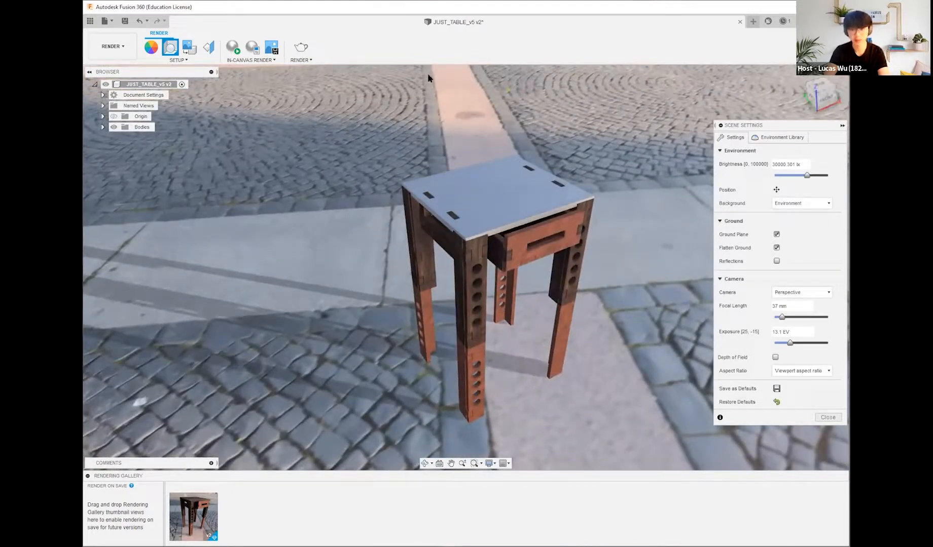
Step: Review the environment library, keep the Plaza environment, and collapse the scene settings to inspect the table
left_click(791, 138)
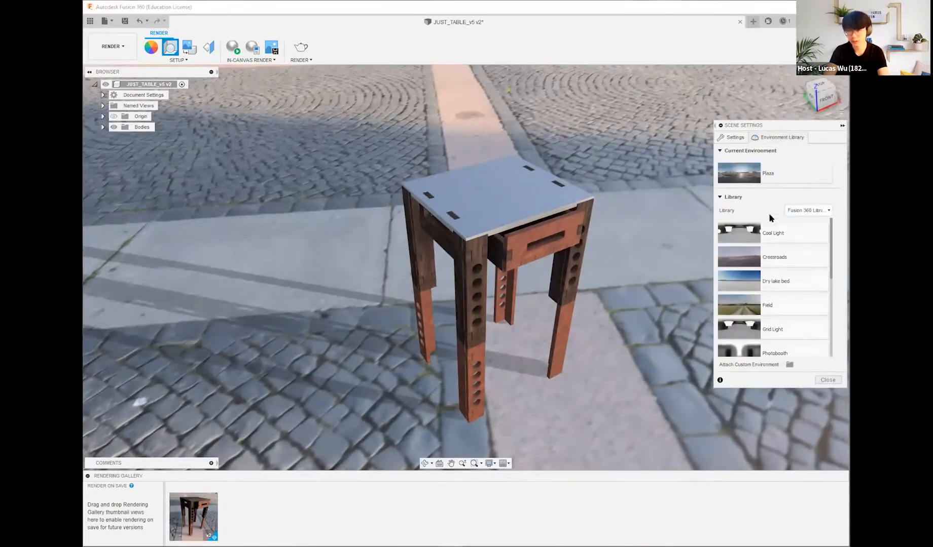
left_click(736, 138)
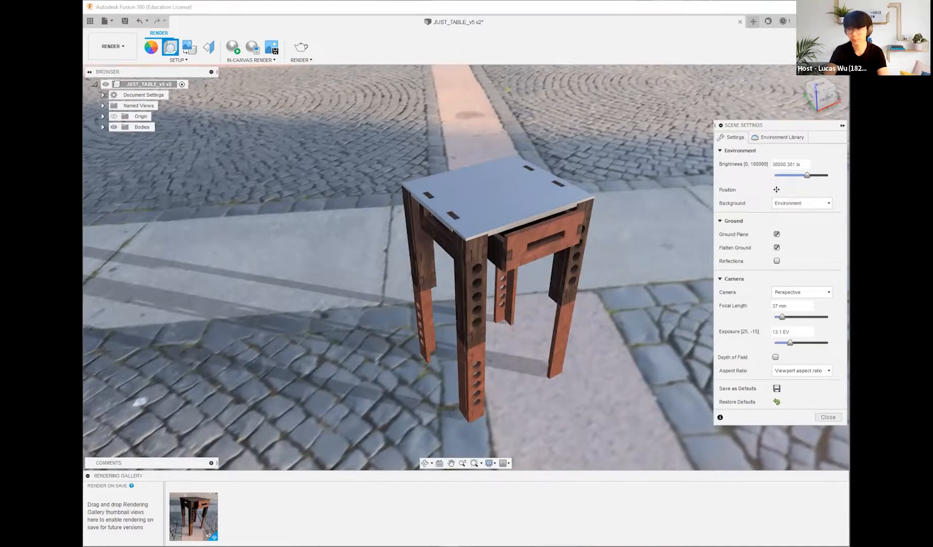
left_click(842, 125)
middle_click_drag(741, 195, 727, 176)
scroll(562, 197, "up", 1)
scroll(561, 197, "up", 2)
scroll(562, 196, "down", 2)
middle_click_drag(521, 317, 553, 315)
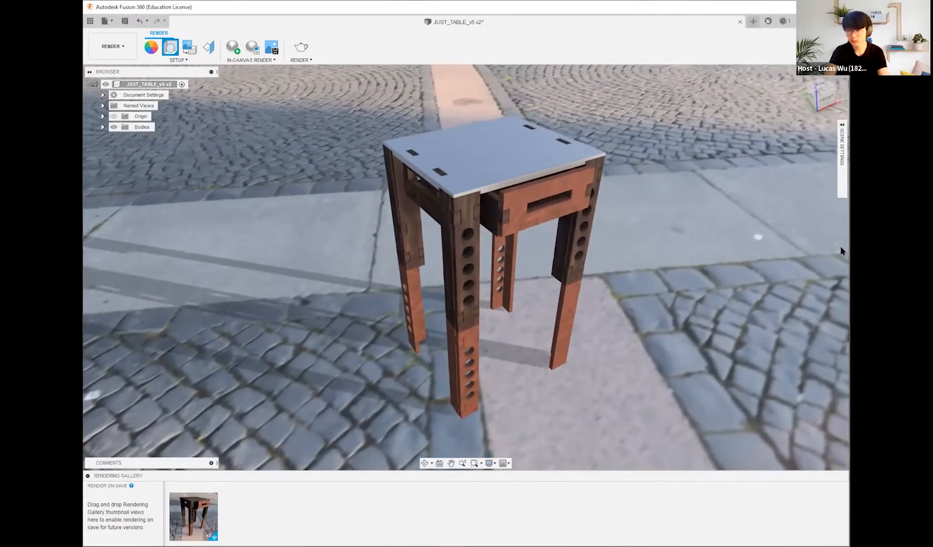
Step: Review the image options for capturing the canvas and cancel without saving an image
left_click(275, 49)
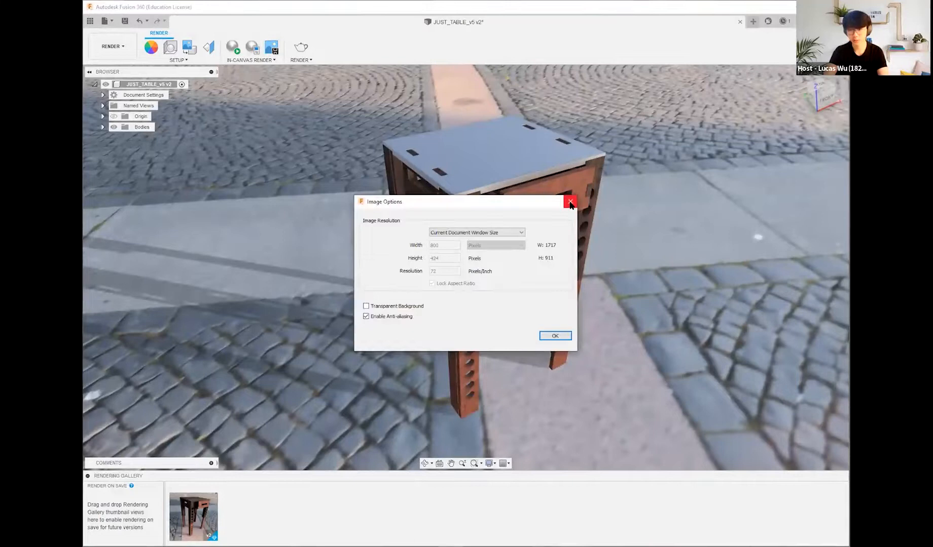
left_click(570, 203)
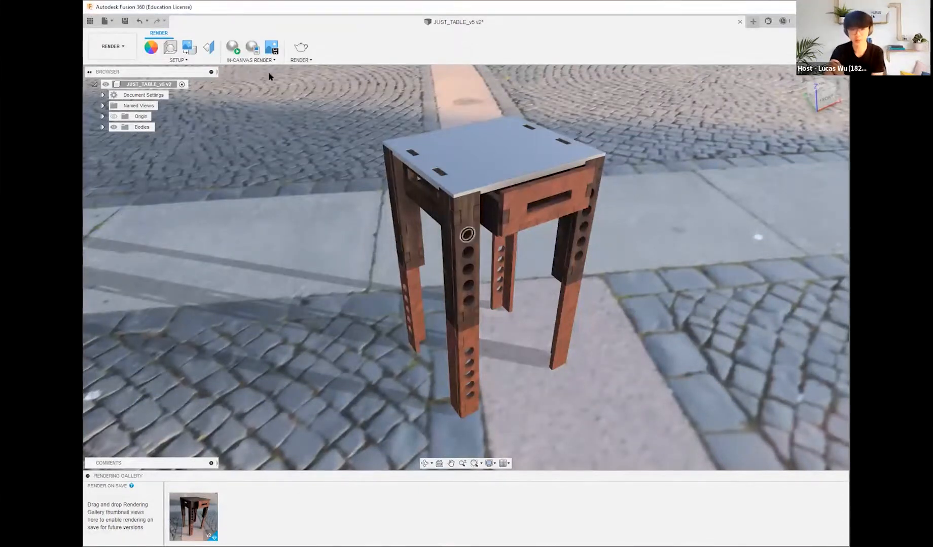
left_click(256, 48)
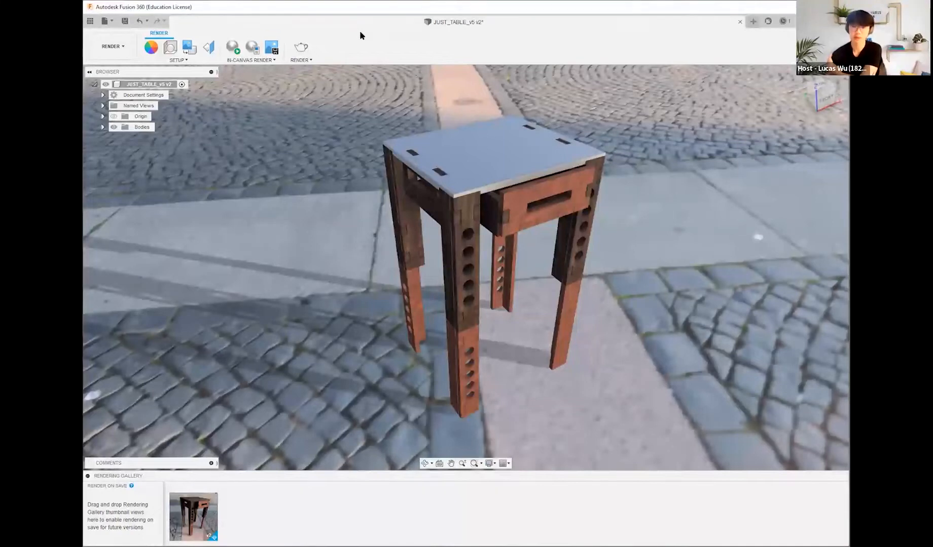
Step: Compare the Cloud and Local Renderer and the Standard and Final qualities, keep Cloud Renderer with Final quality, and close the render settings
left_click(301, 48)
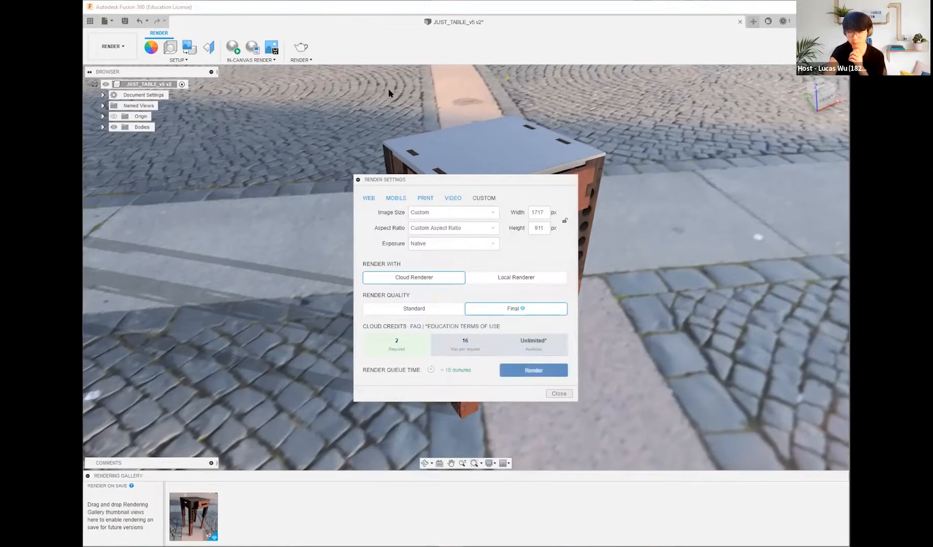
left_click(451, 308)
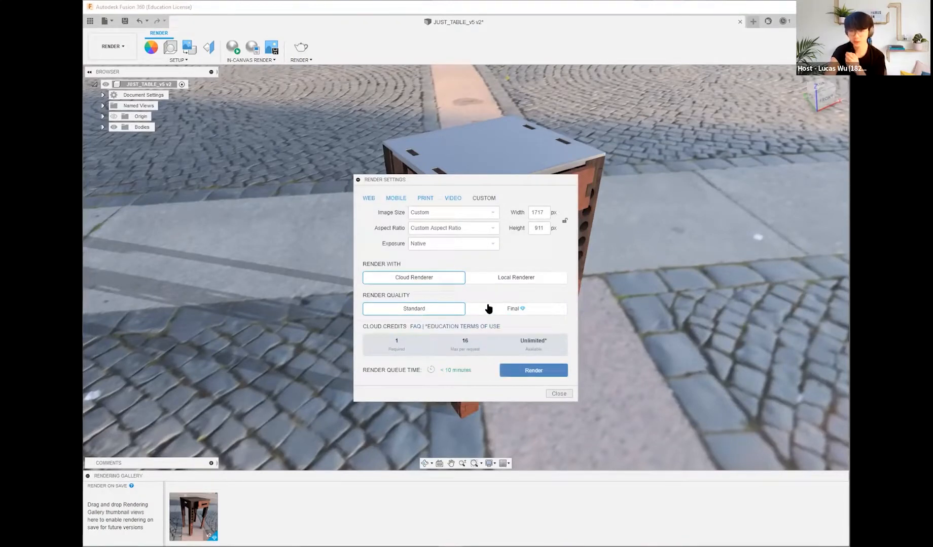
left_click(488, 308)
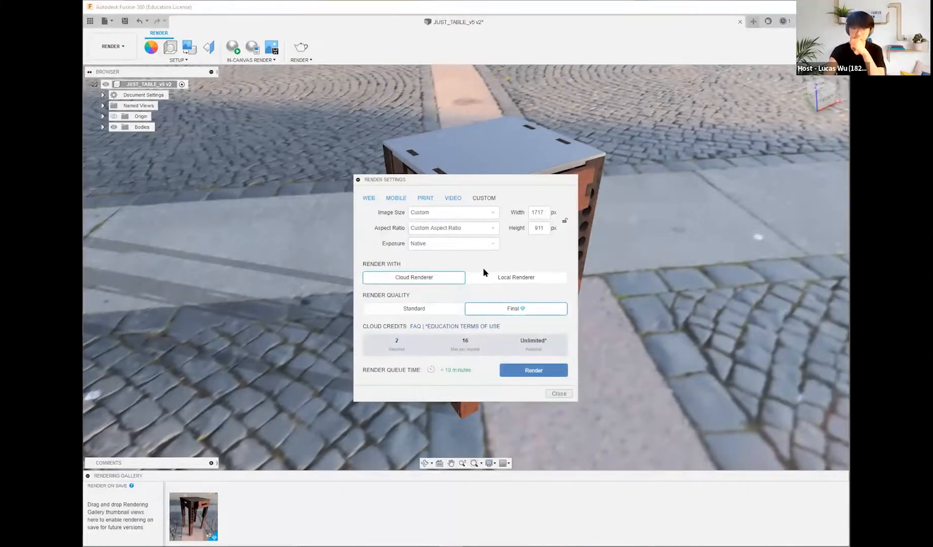
left_click(489, 279)
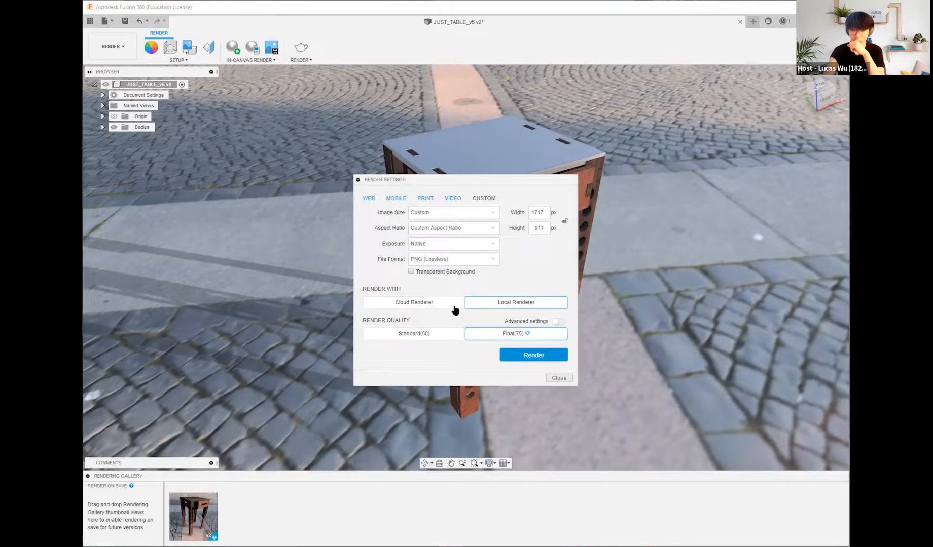
left_click(455, 309)
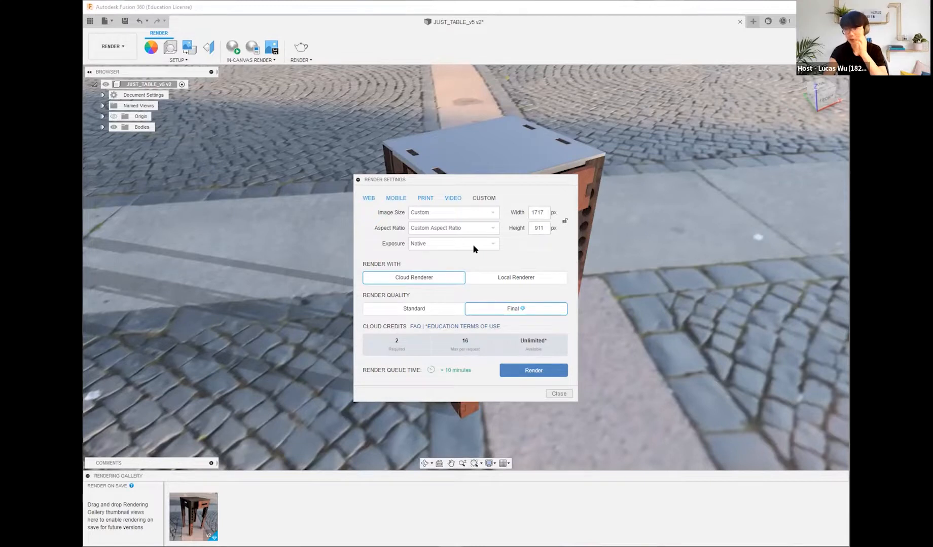
left_click(494, 277)
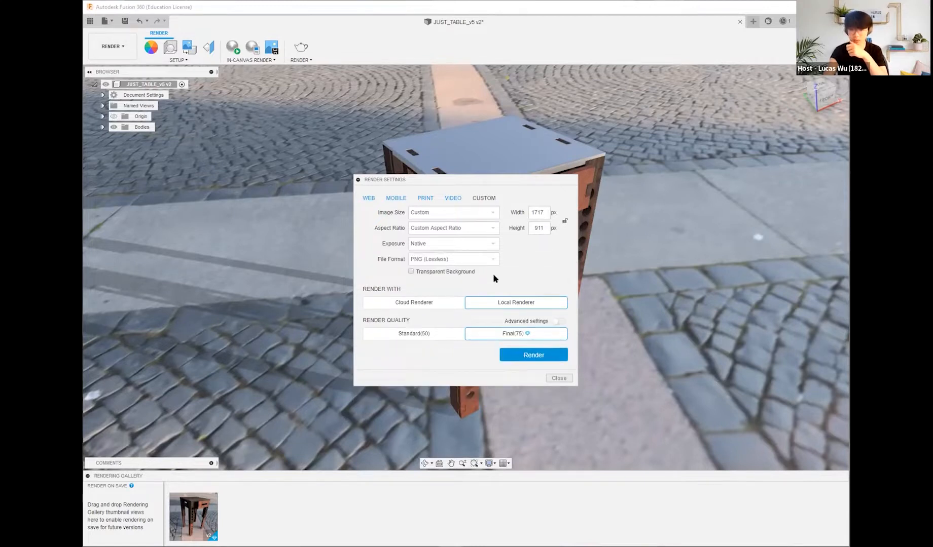
left_click(440, 302)
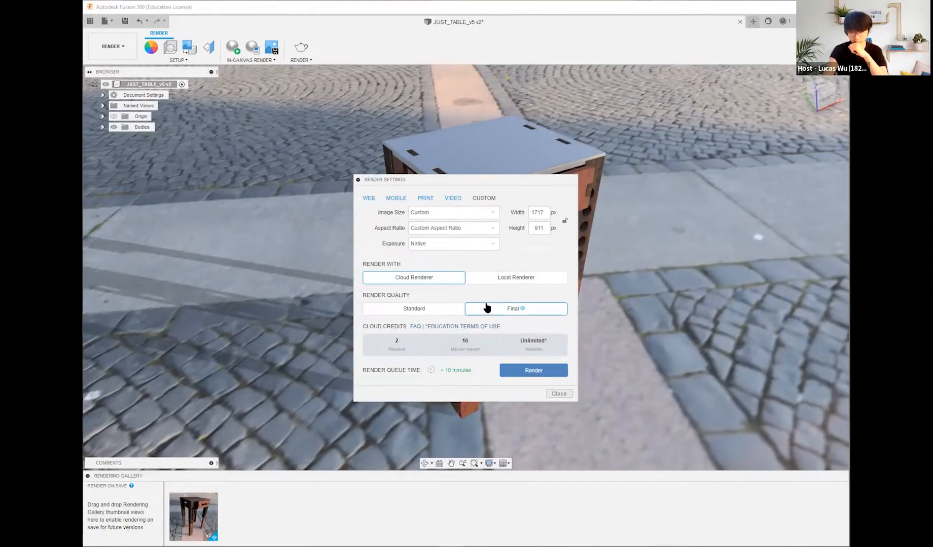
left_click(488, 213)
left_click(489, 210)
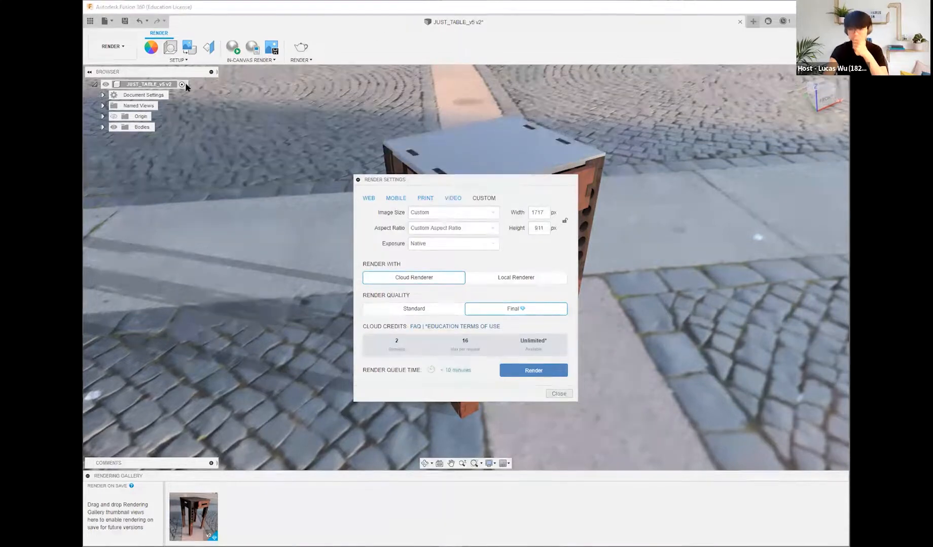
left_click(558, 394)
Step: Submit a render of the closer table view with Cloud Renderer, Final quality and a custom size of 1565 by 911 px
mouse_move(658, 283)
middle_mouse_down()
mouse_move(630, 288)
mouse_move(667, 281)
middle_mouse_up()
scroll(630, 287, "up", 3)
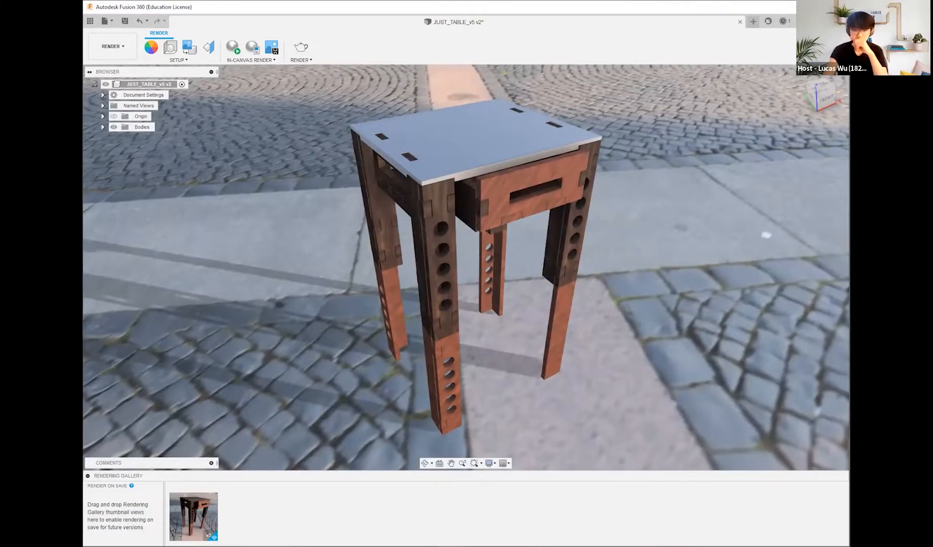
left_click_drag(83, 244, 116, 243)
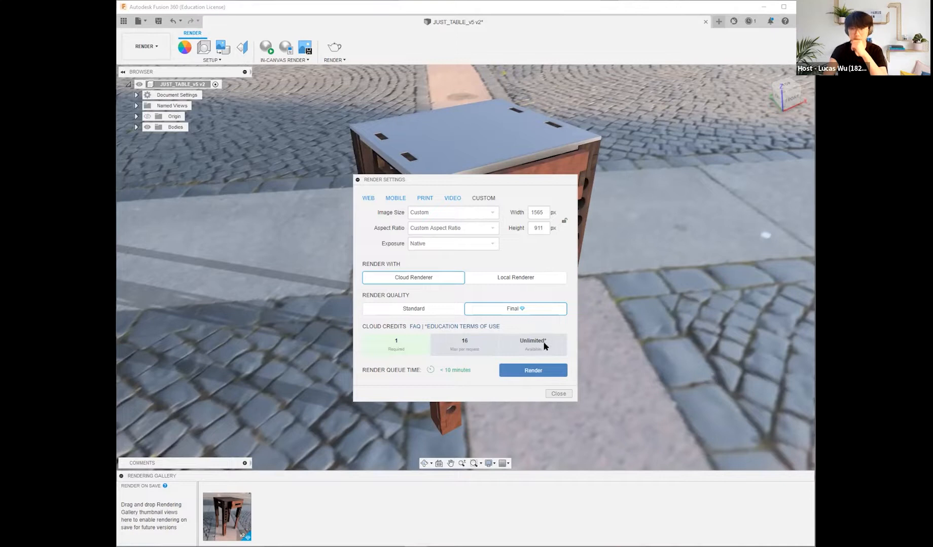
left_click(451, 199)
left_click(484, 199)
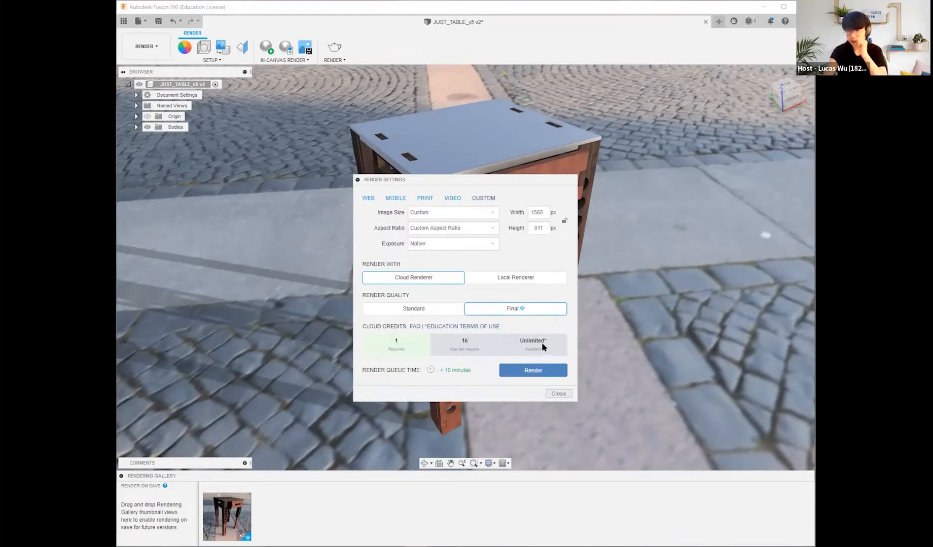
left_click(537, 369)
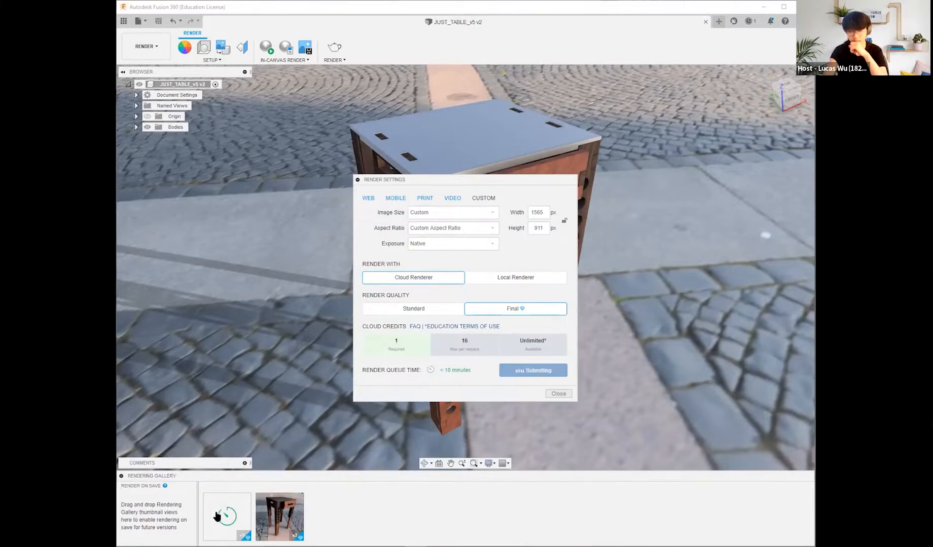
Step: Open the earlier finished table render from the rendering gallery for viewing
mouse_move(228, 521)
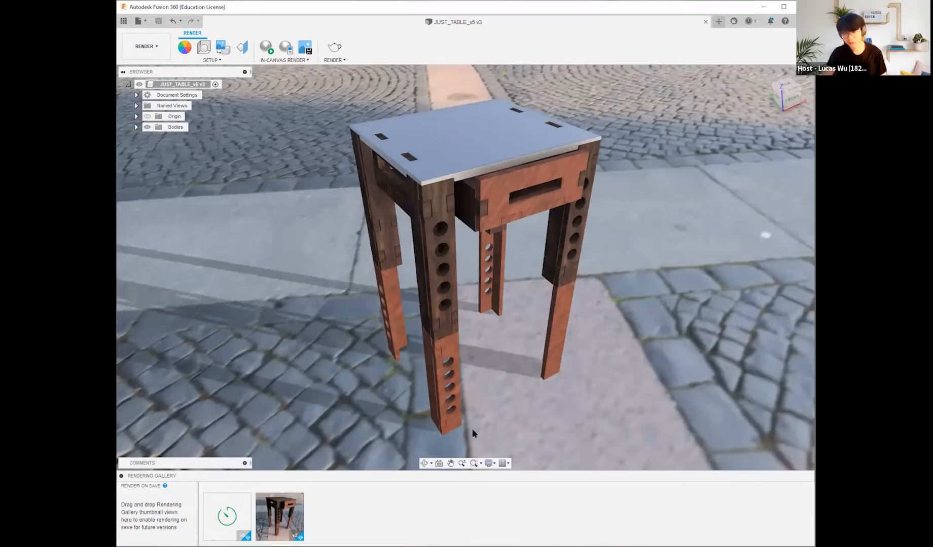
left_click(279, 518)
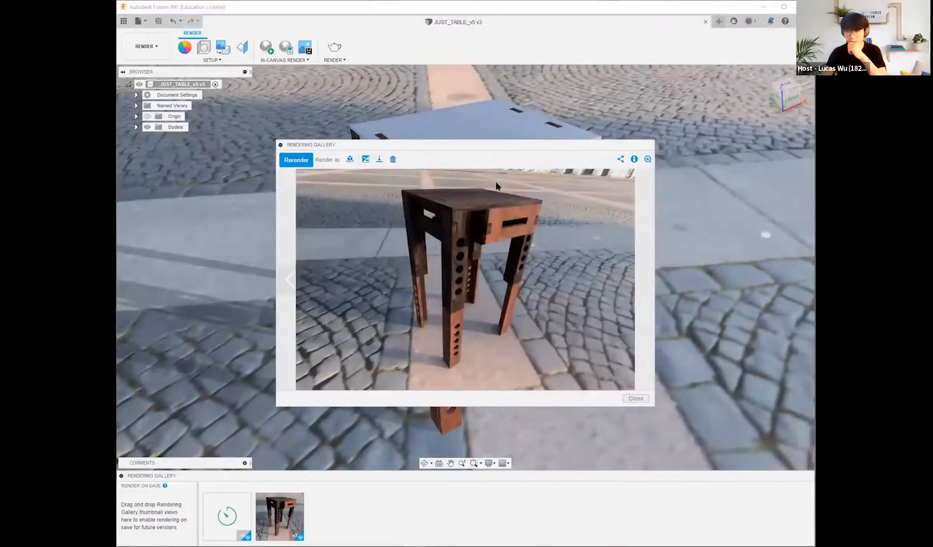
Step: Examine the enlarged table render from the tabletop and drawer down to the legs, and return to the full image
left_click(647, 160)
left_click_drag(496, 299, 504, 414)
left_click_drag(491, 248, 479, 268)
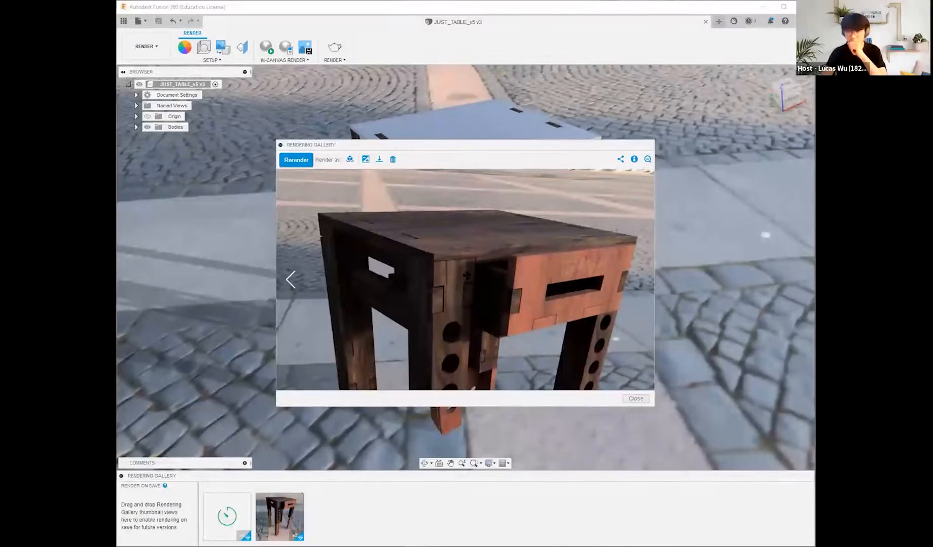
left_click_drag(573, 310, 588, 244)
left_click_drag(532, 346, 541, 289)
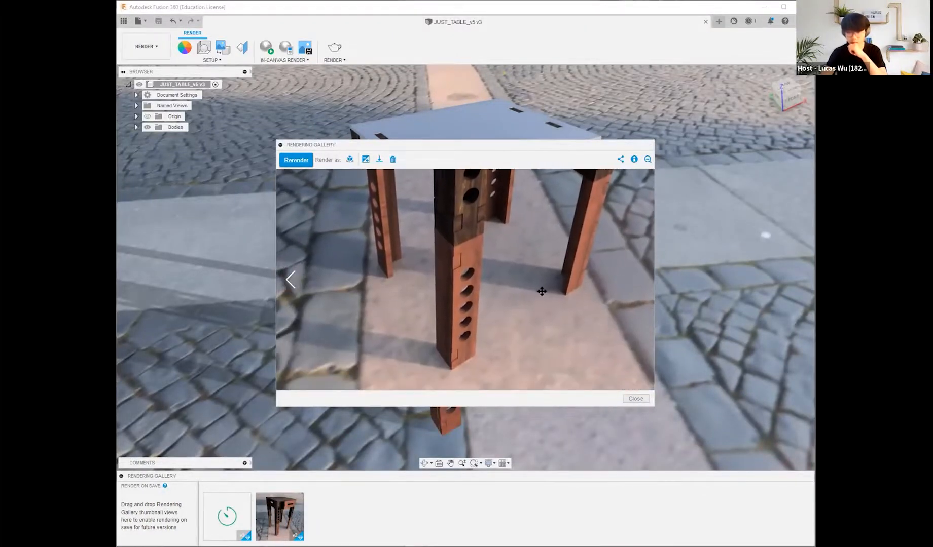
left_click_drag(508, 340, 549, 326)
left_click_drag(587, 286, 522, 335)
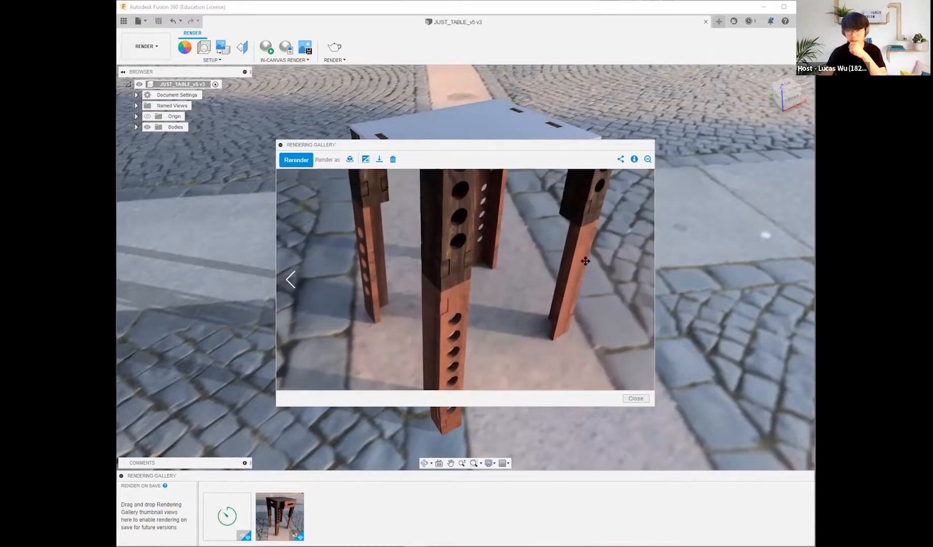
left_click(647, 160)
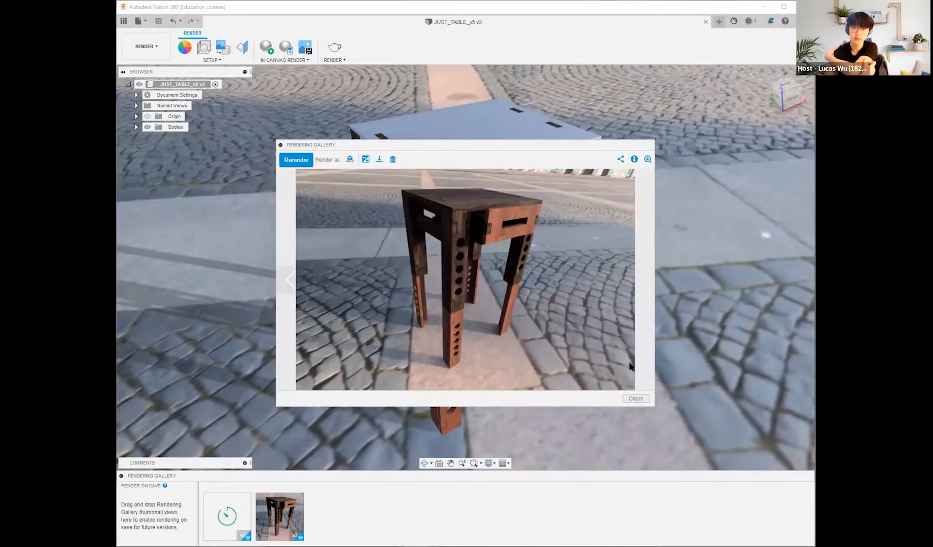
Step: Enlarge the table render again to examine the drawer joints and legs, and check the details of the pending render
left_click(647, 159)
left_click_drag(592, 220, 601, 294)
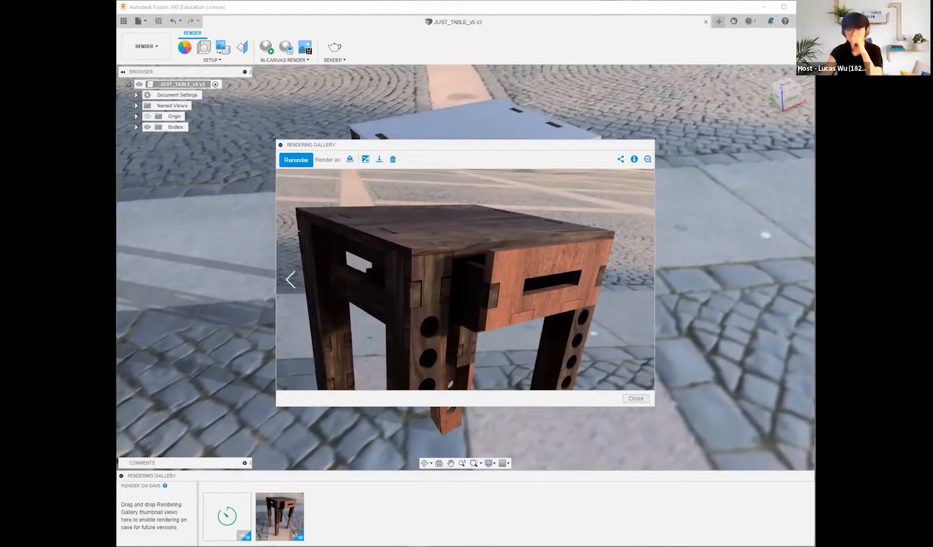
mouse_move(539, 308)
left_mouse_down()
mouse_move(556, 290)
mouse_move(540, 335)
mouse_move(553, 304)
left_mouse_up()
mouse_move(226, 511)
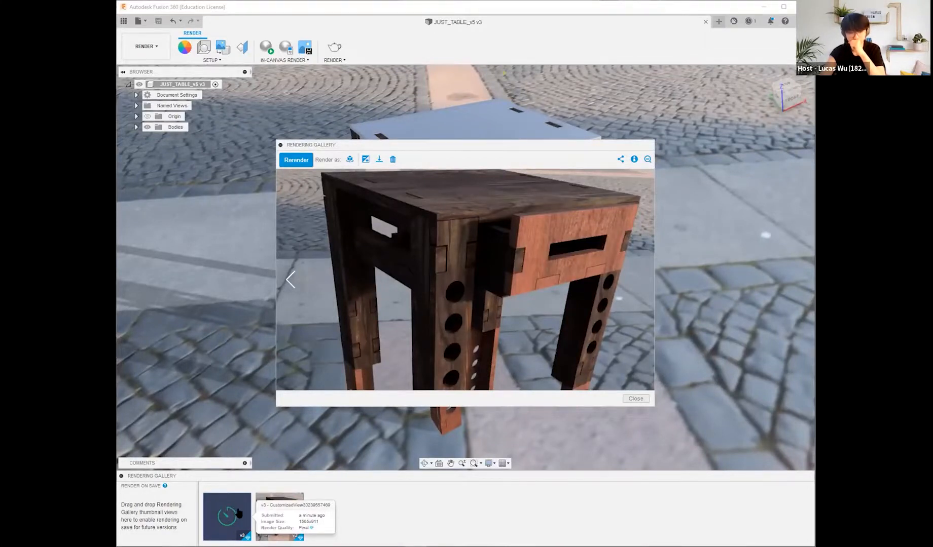
scroll(488, 338, "up", 4)
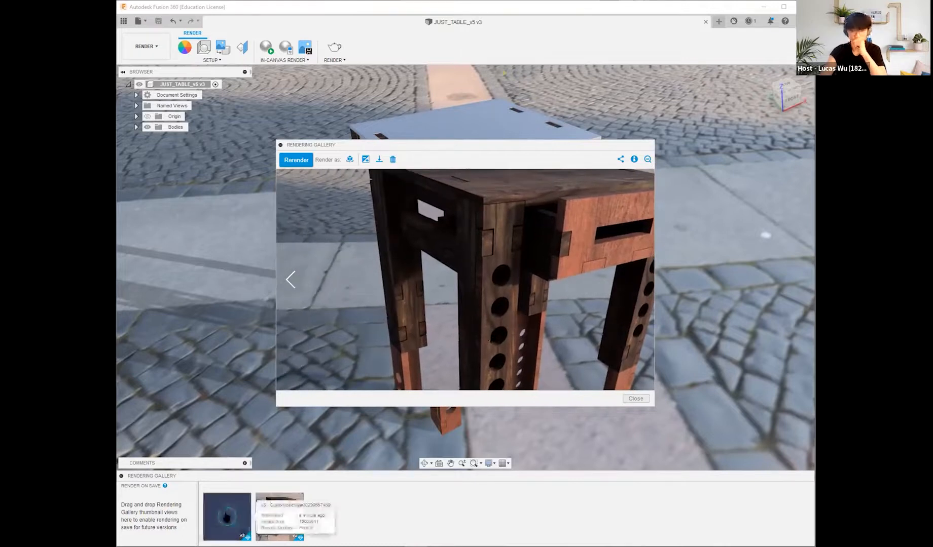
left_click_drag(493, 245, 425, 288)
left_click_drag(478, 326, 468, 268)
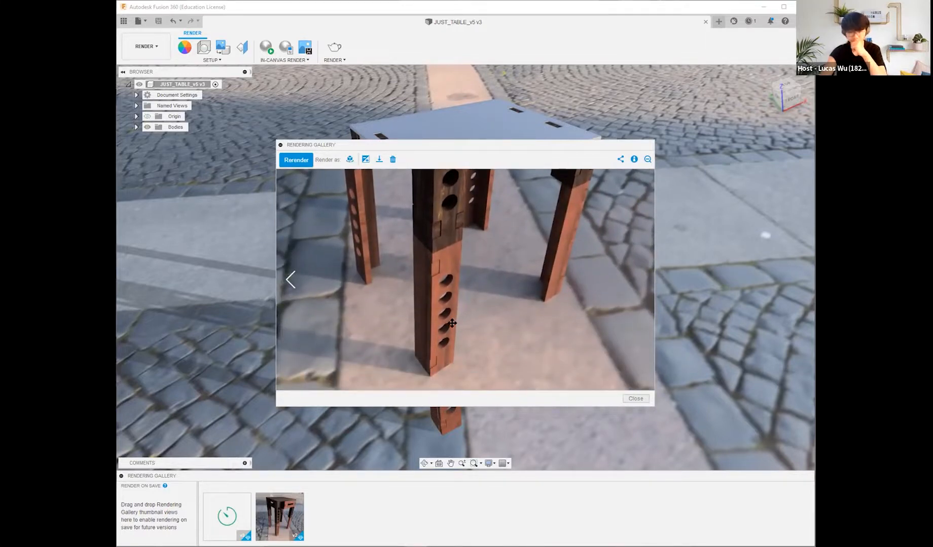
mouse_move(244, 530)
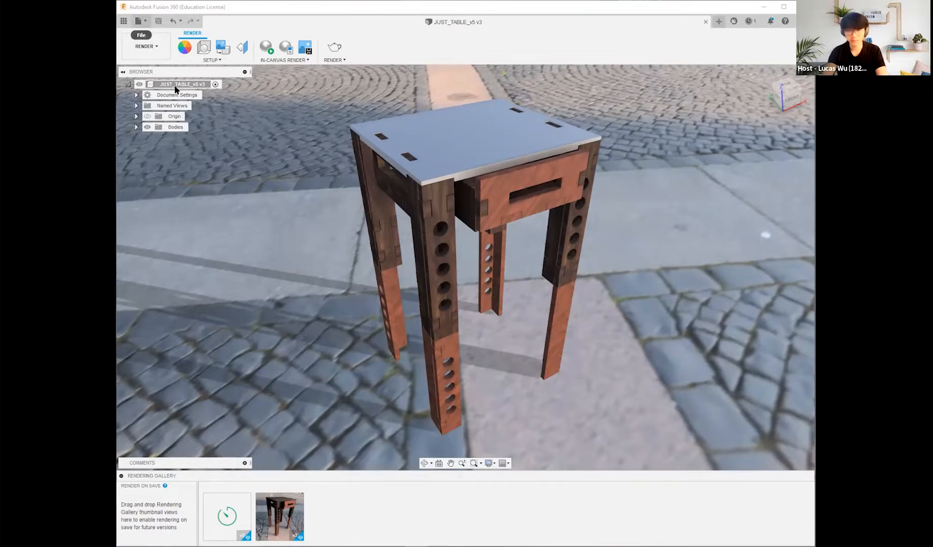
Step: Open the State (render 2) design from the State folder of the Robotics project and close the JUST_TABLE_v5 design
left_click(140, 21)
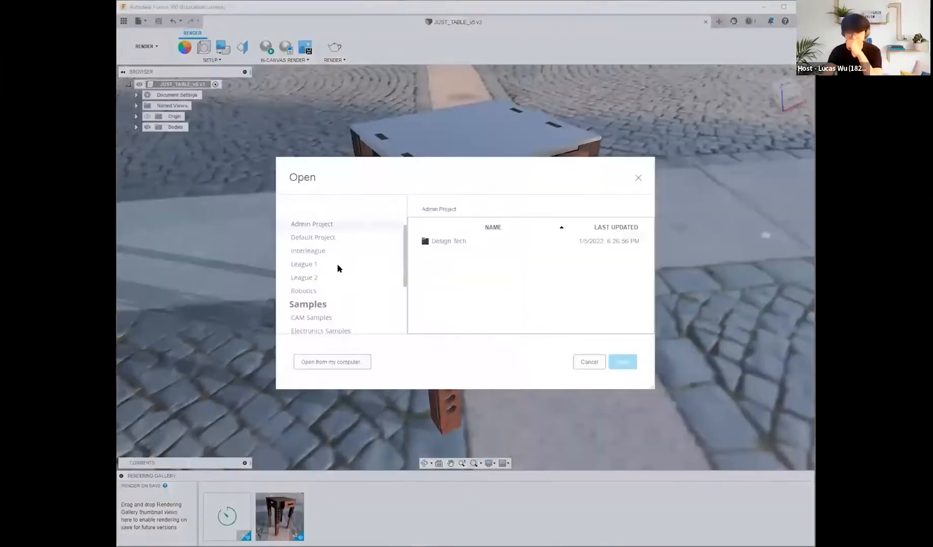
left_click(344, 248)
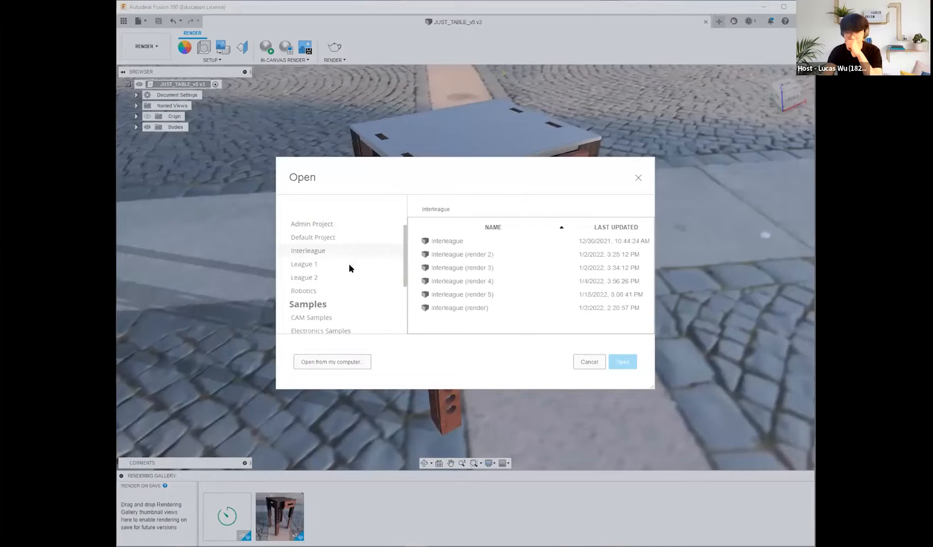
left_click(340, 290)
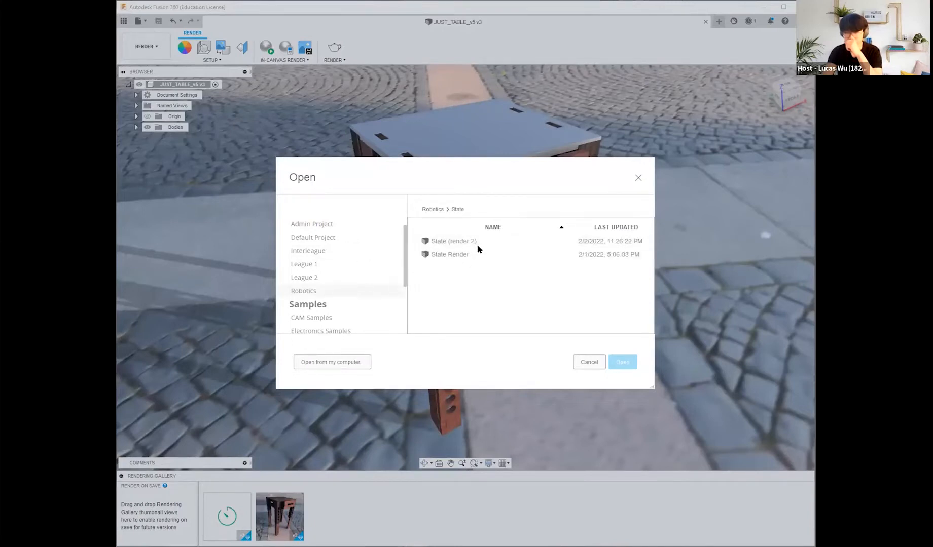
double_click(519, 241)
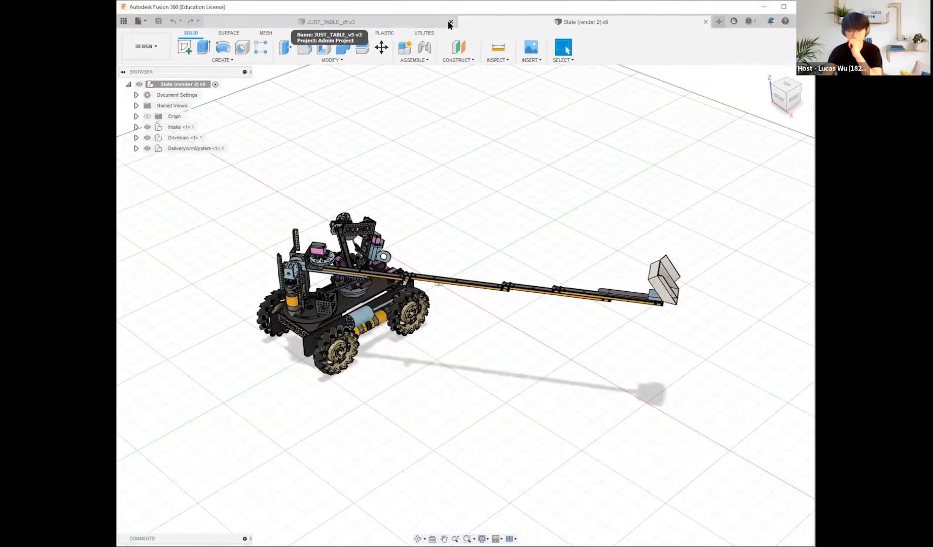
left_click(451, 22)
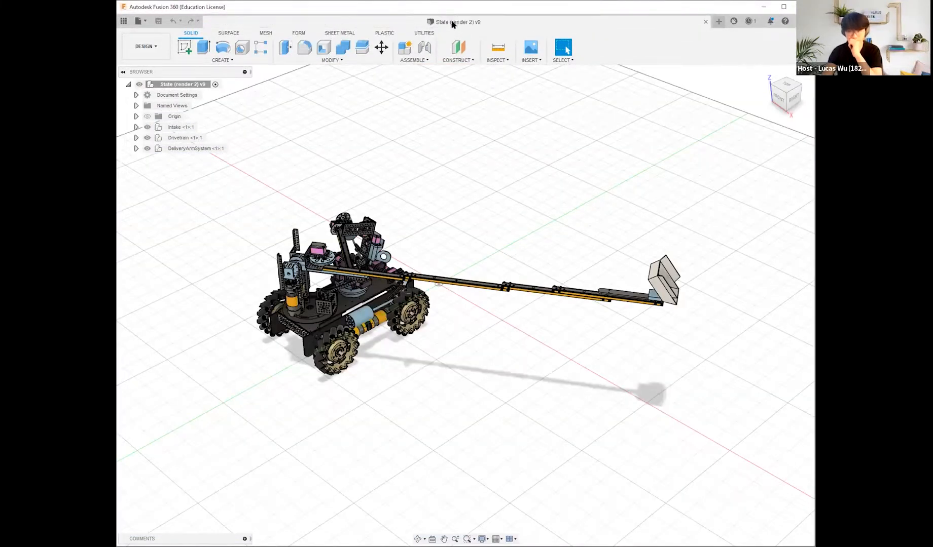
Step: Open the Interleague (render 5) design from the Interleague project and switch to the Render workspace
left_click(146, 46)
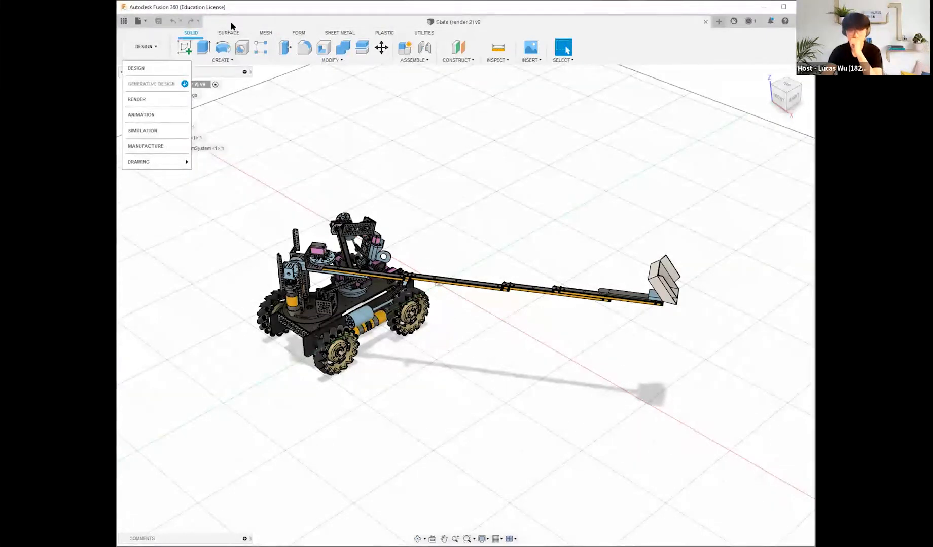
left_click(141, 21)
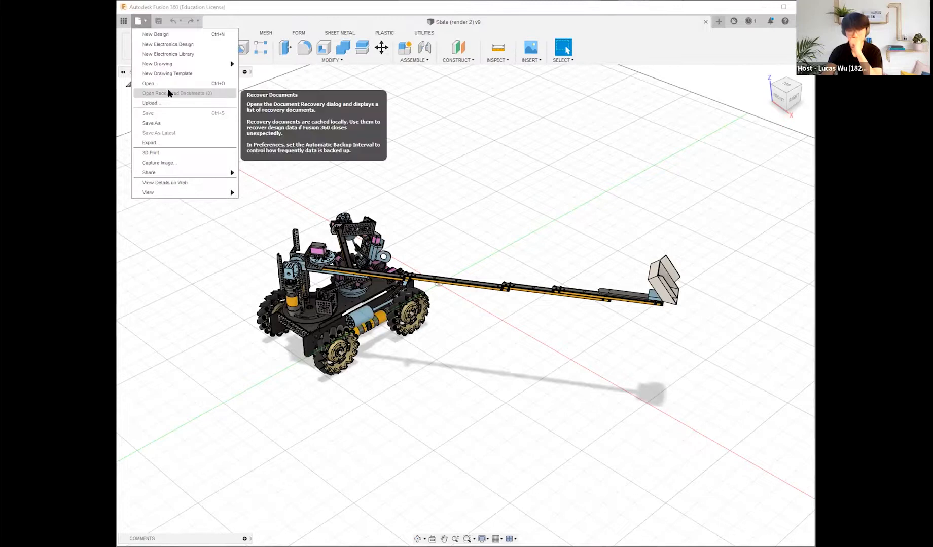
left_click(170, 83)
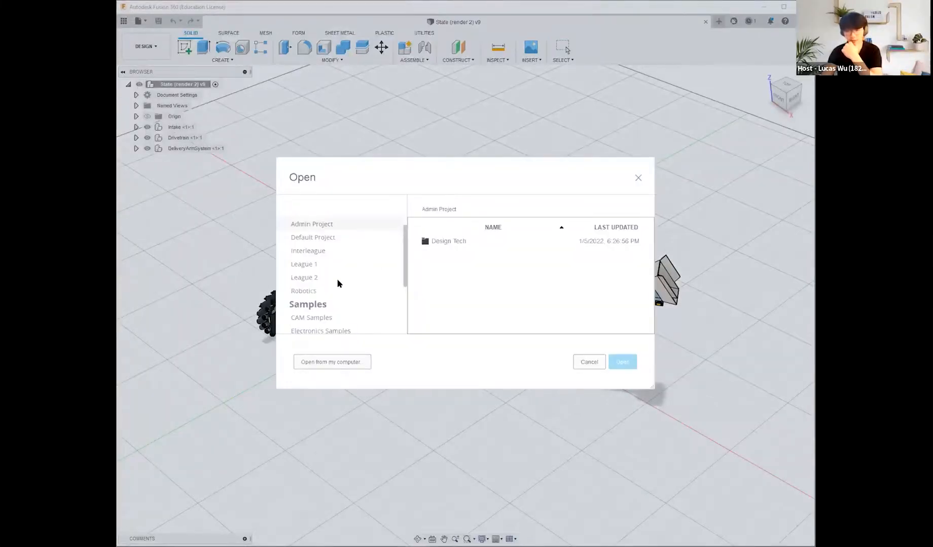
left_click(340, 248)
left_click(484, 296)
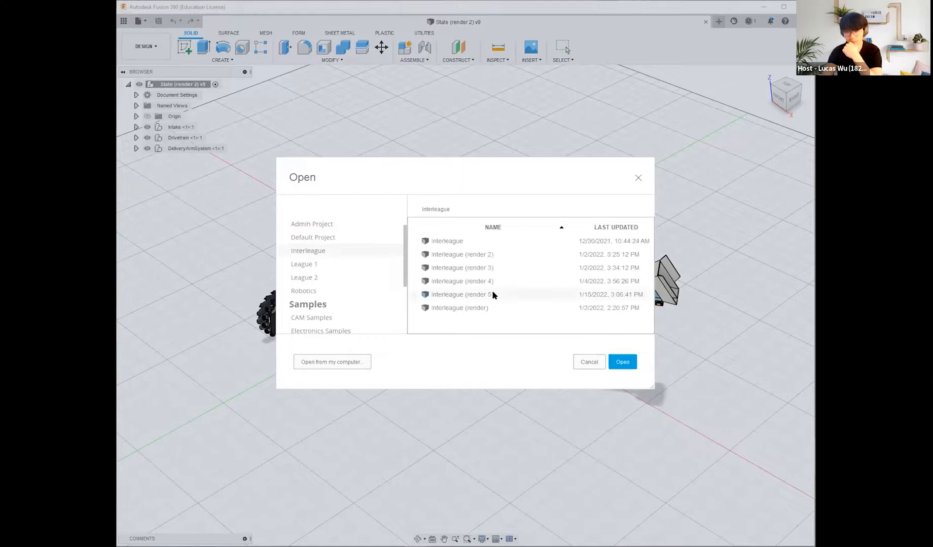
double_click(611, 303)
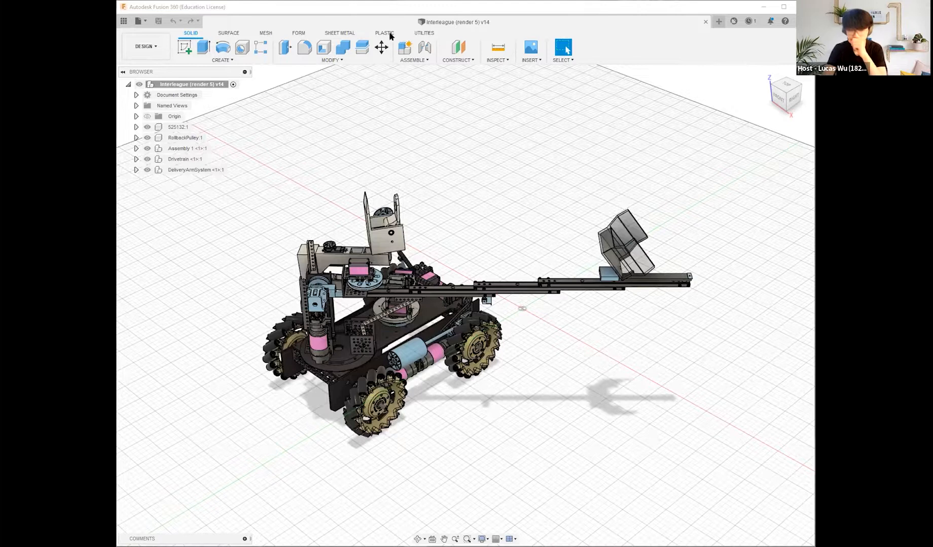
left_click(152, 47)
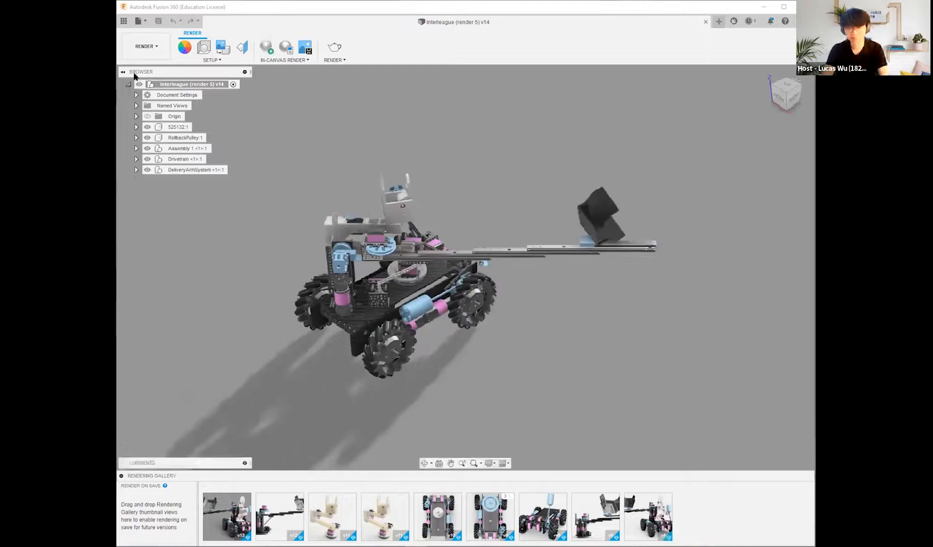
Step: Open the scene settings for the Interleague robot and expand them to show the environment, ground and camera options
left_click(140, 21)
left_click(157, 144)
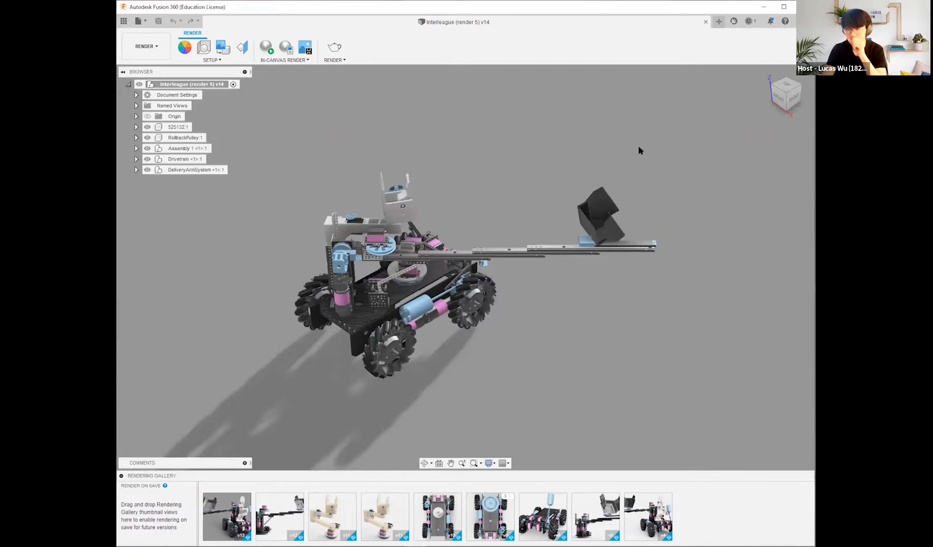
middle_click_drag(575, 356, 395, 360, "shift")
middle_click_drag(419, 306, 496, 302, "shift")
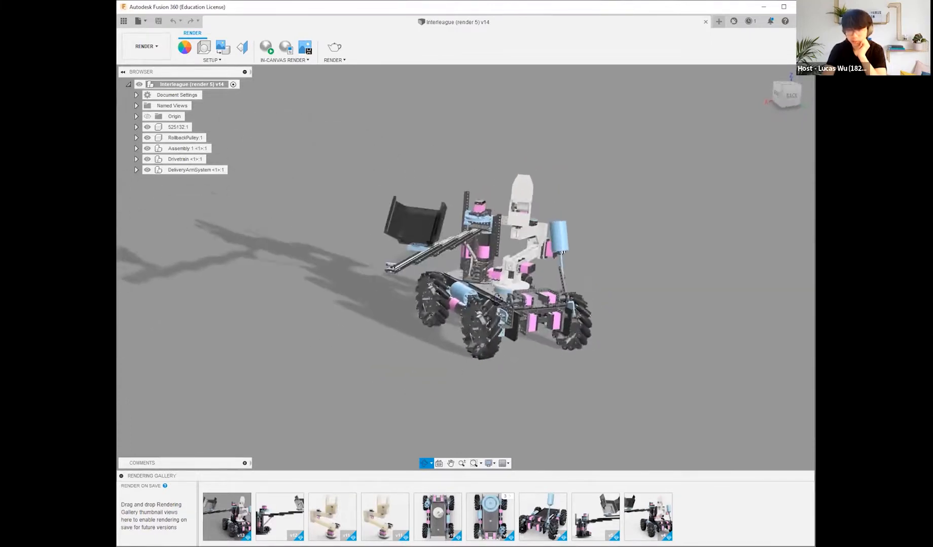
left_click(205, 48)
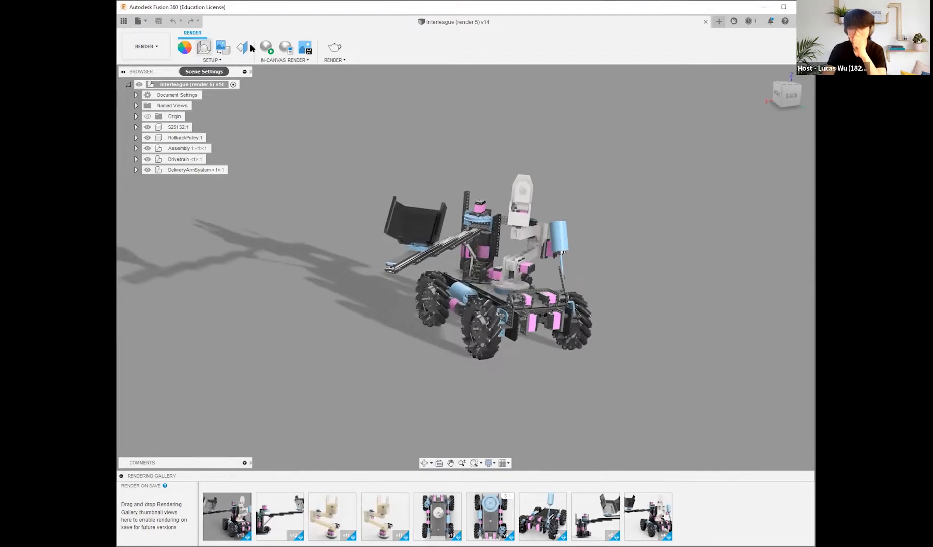
left_click(806, 125)
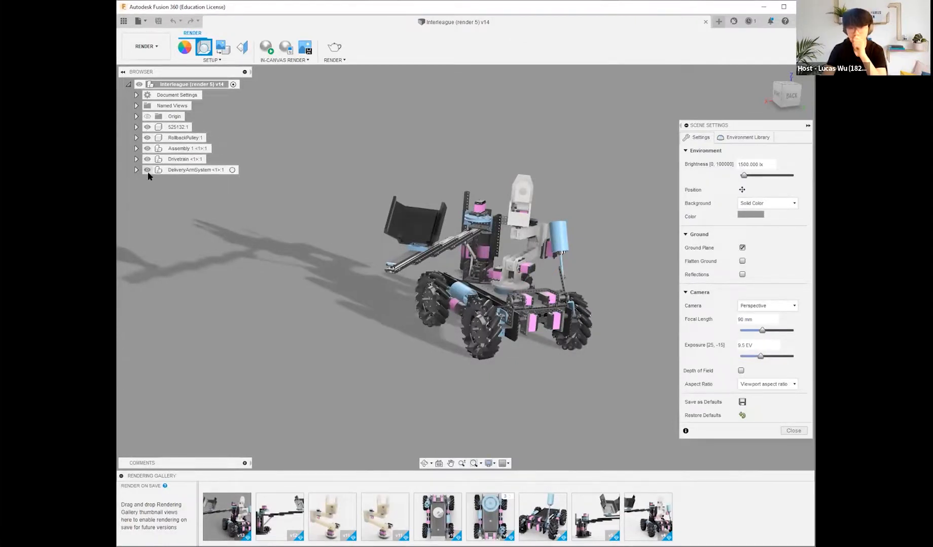
Step: Hide all five top-level components of the robot, leaving only the solid-colour background
left_click(147, 127)
left_click(147, 137)
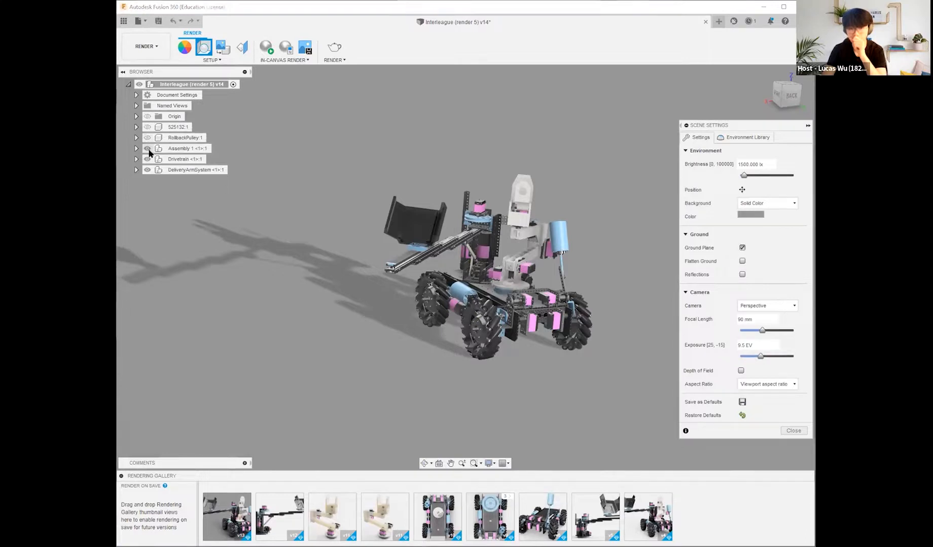
left_click(147, 148)
left_click(147, 160)
left_click(147, 169)
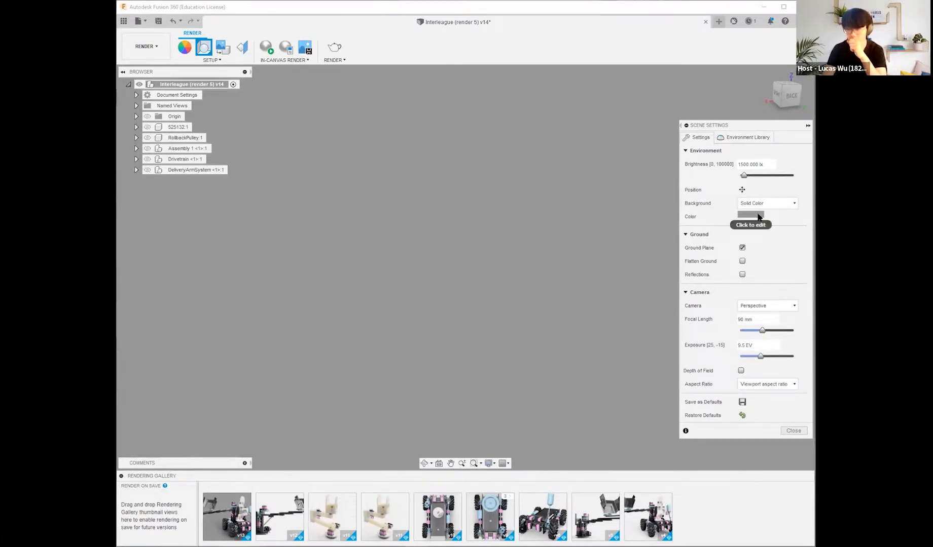
Step: Show all five top-level components of the robot again
left_click(147, 170)
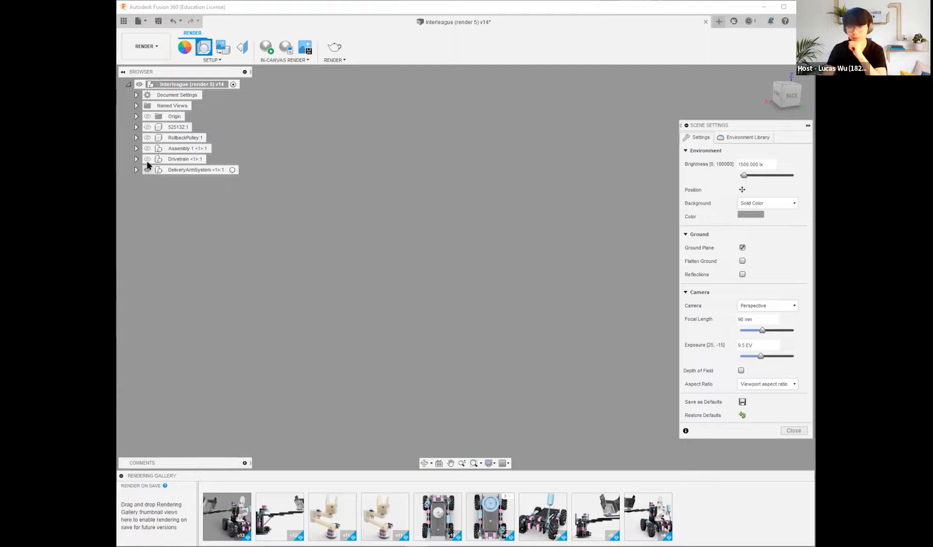
left_click(147, 159)
left_click(147, 148)
left_click(147, 138)
left_click(147, 127)
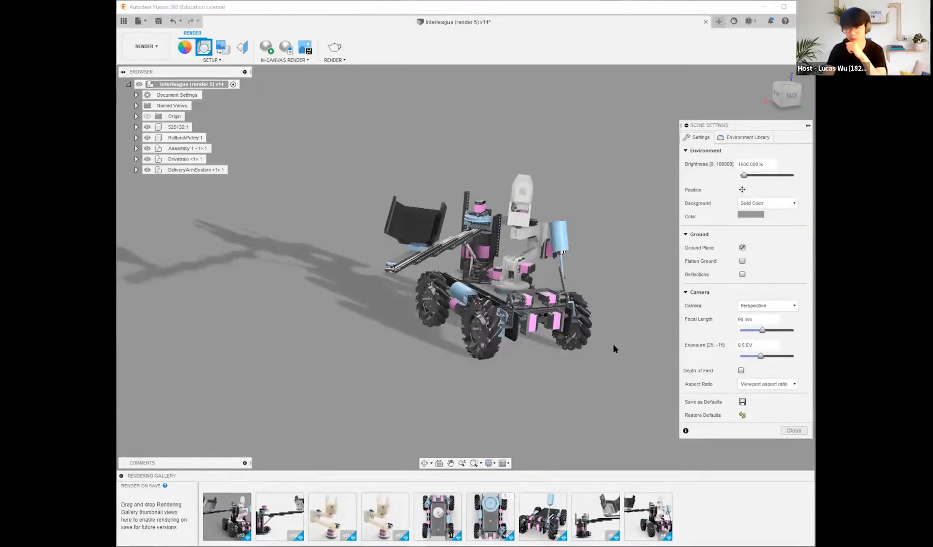
Step: Inspect the robot's arm and slides up close and replace the scene settings with the appearances used in the design
middle_click_drag(604, 374, 610, 369, "shift")
scroll(476, 223, "up", 10)
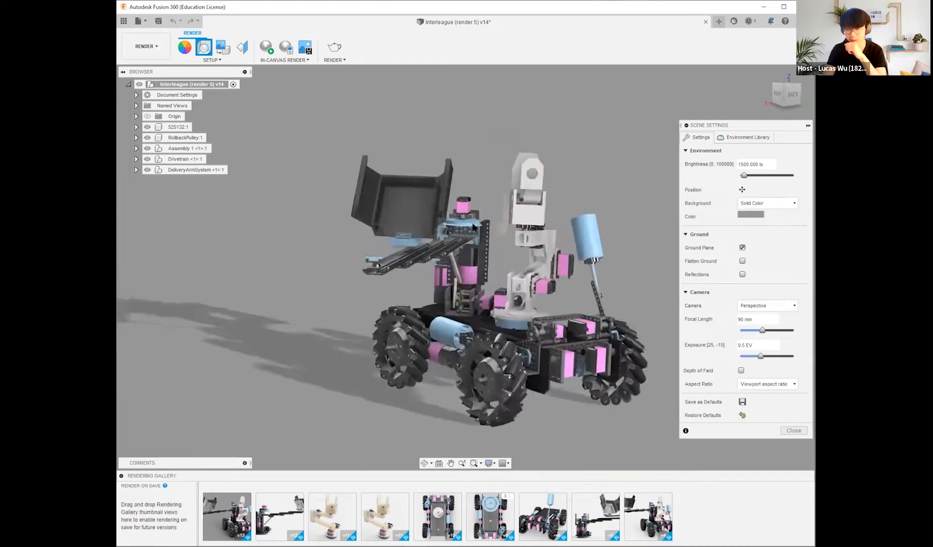
middle_click_drag(490, 124, 490, 64)
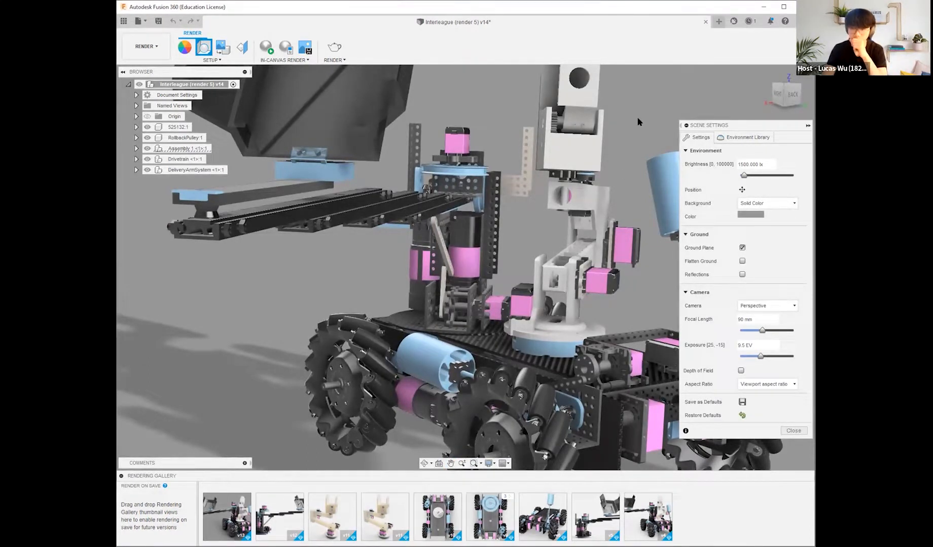
left_click(203, 48)
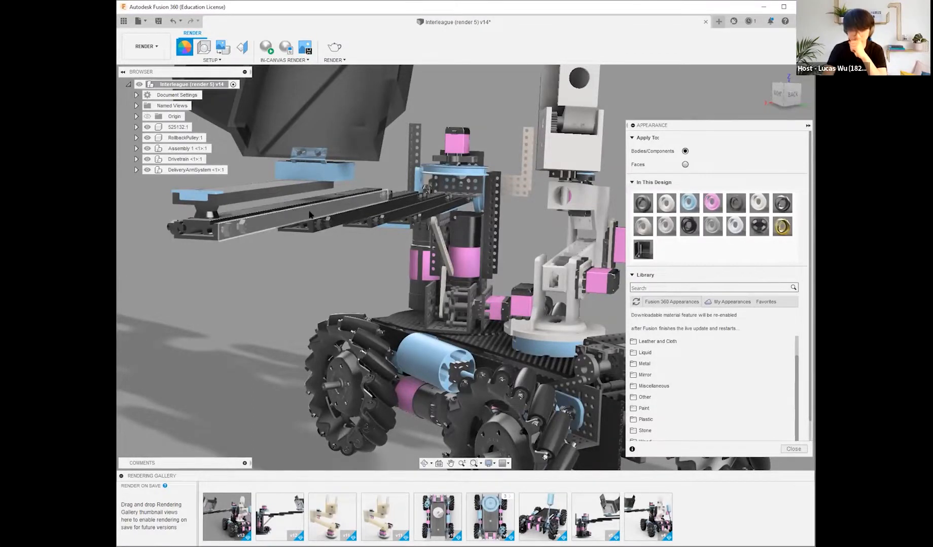
Step: Start an in-canvas render of a close-up of the pink motor parts at the back of the robot
scroll(545, 180, "down", 3)
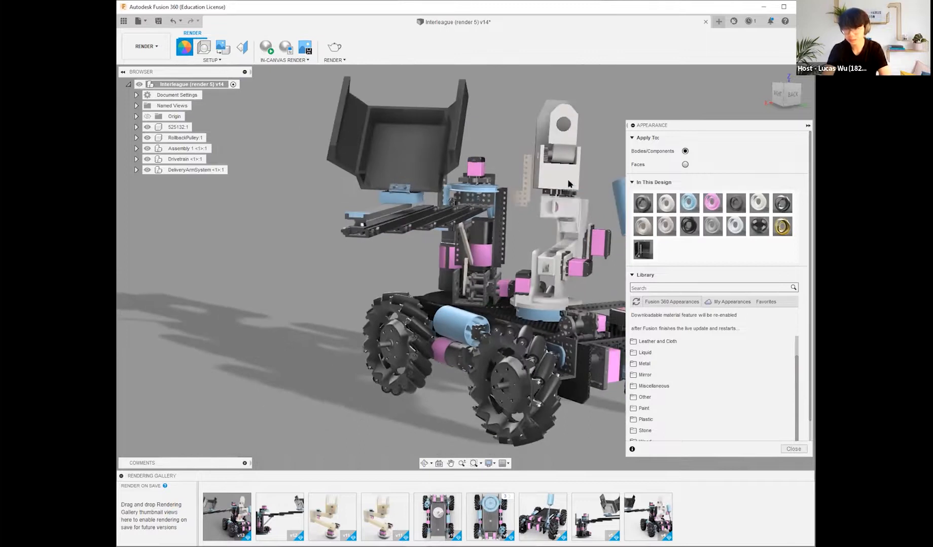
middle_click_drag(552, 152, 583, 147, "shift")
middle_click_drag(375, 324, 413, 293, "shift")
scroll(414, 294, "up", 5)
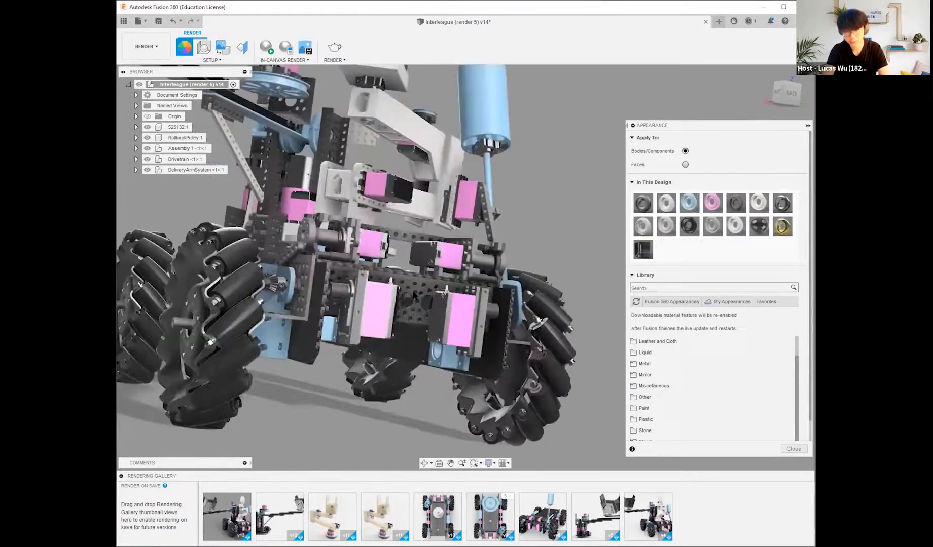
scroll(414, 294, "up", 5)
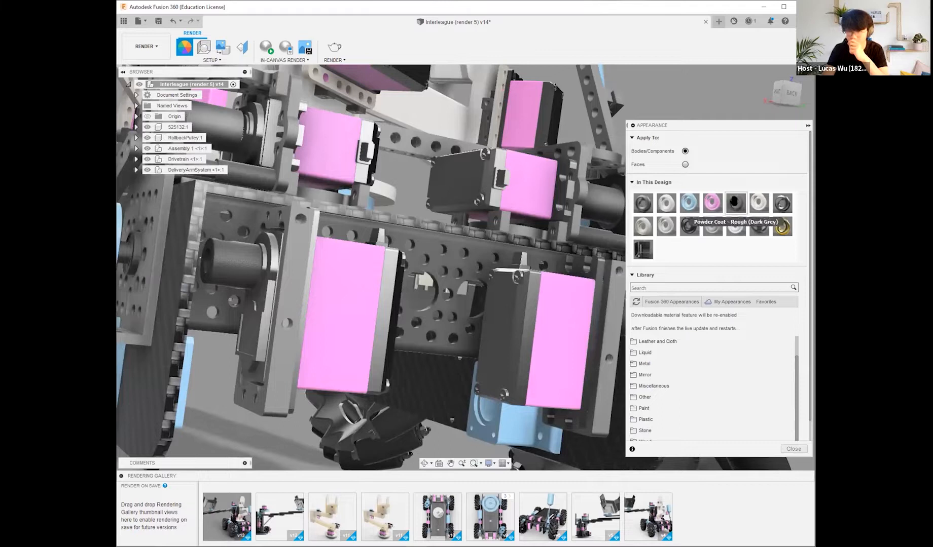
scroll(477, 355, "up", 4)
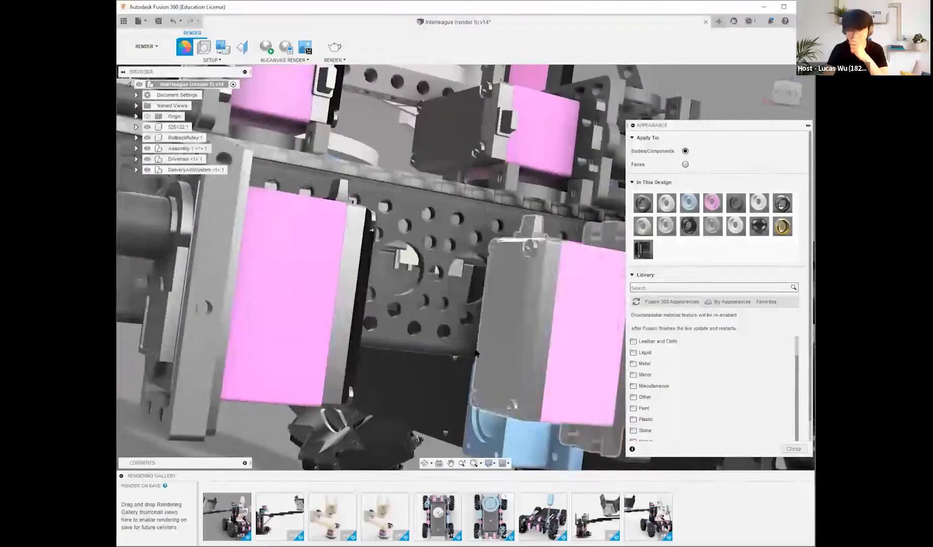
left_click(265, 48)
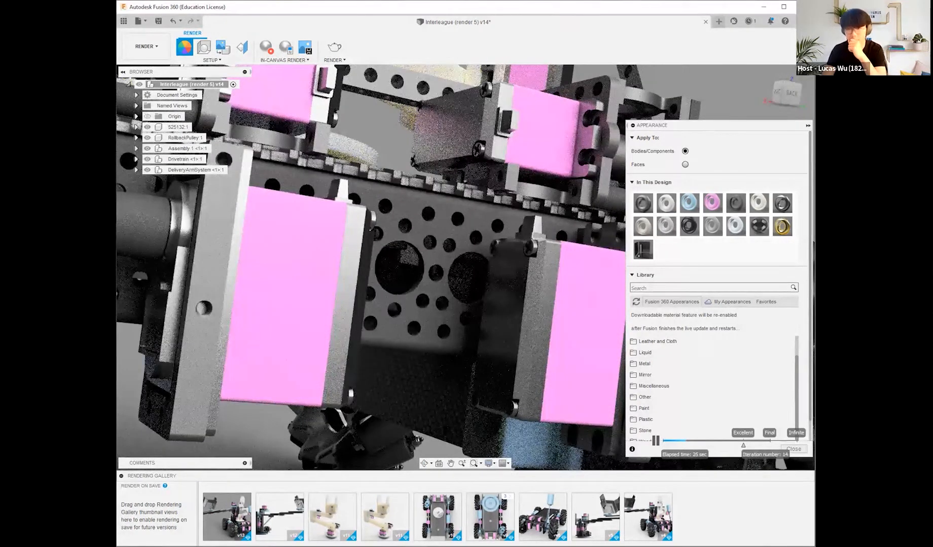
Step: Stop the in-canvas render and inspect the gallery's finished render of the cream-coloured arm up close, from gripper to base
left_click(266, 48)
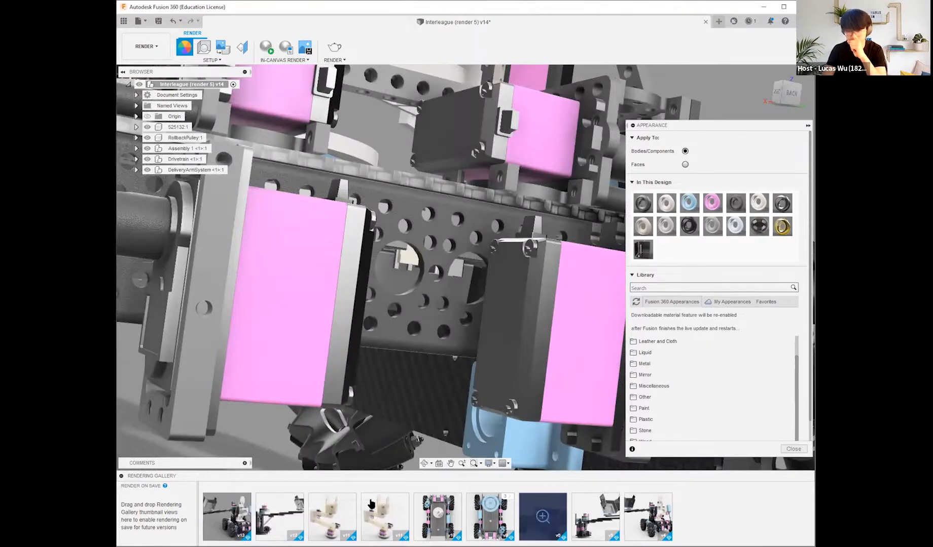
left_click(325, 511)
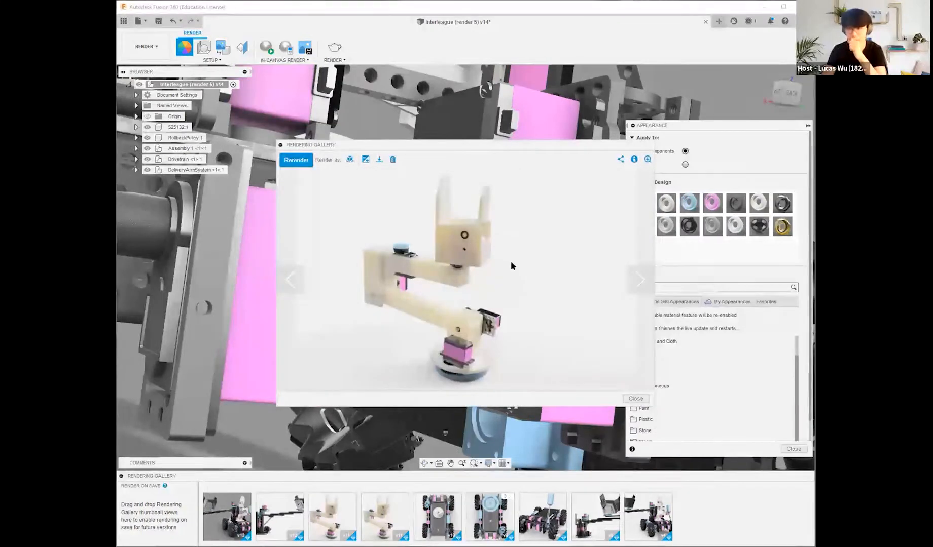
left_click(647, 159)
left_click_drag(476, 282, 487, 403)
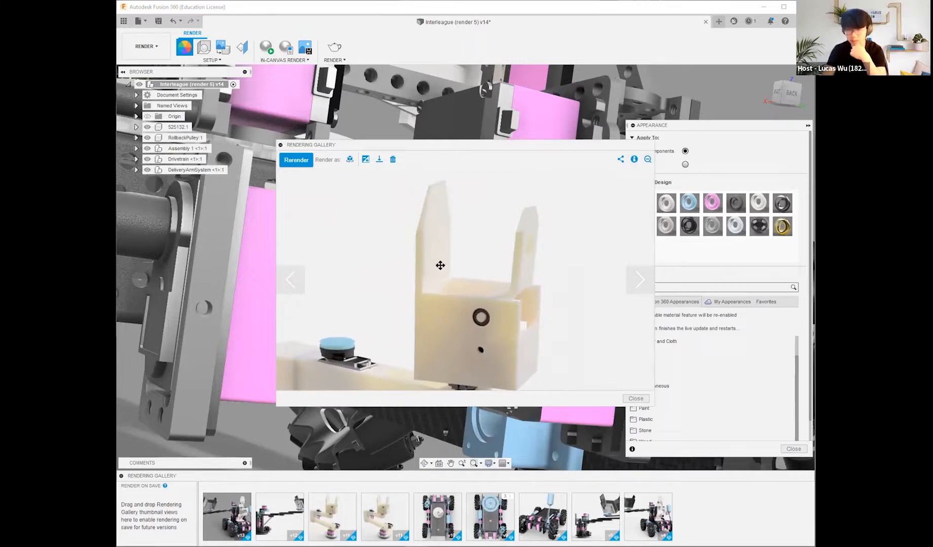
left_click_drag(462, 247, 462, 216)
left_click_drag(368, 373, 469, 263)
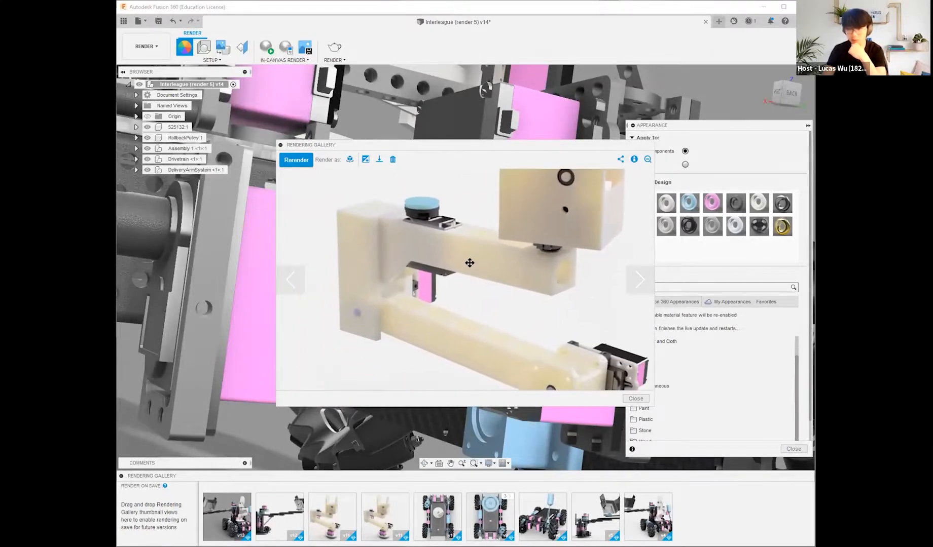
left_click_drag(494, 299, 489, 260)
left_click_drag(463, 321, 446, 341)
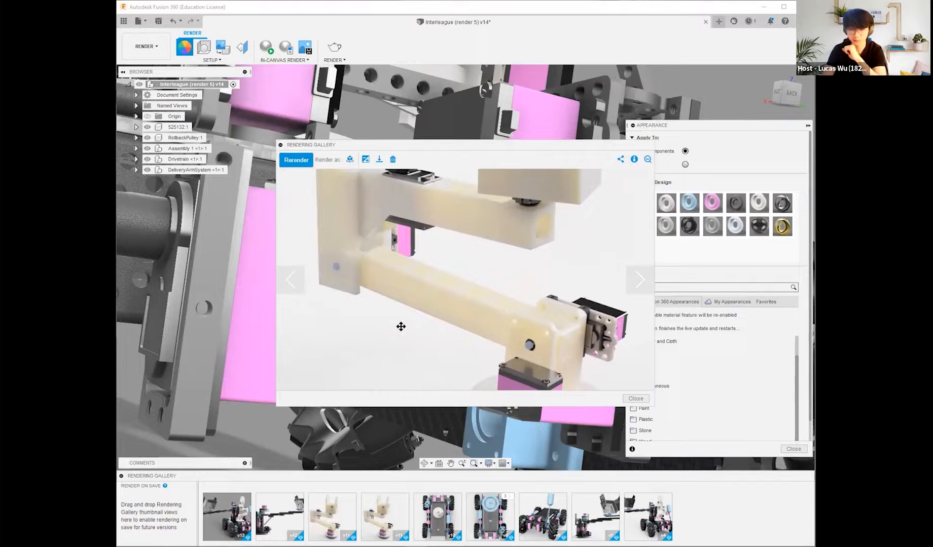
Step: Open the v12 gallery render of the extended delivery arm and inspect its tray and slides at enlarged size
left_click(280, 509)
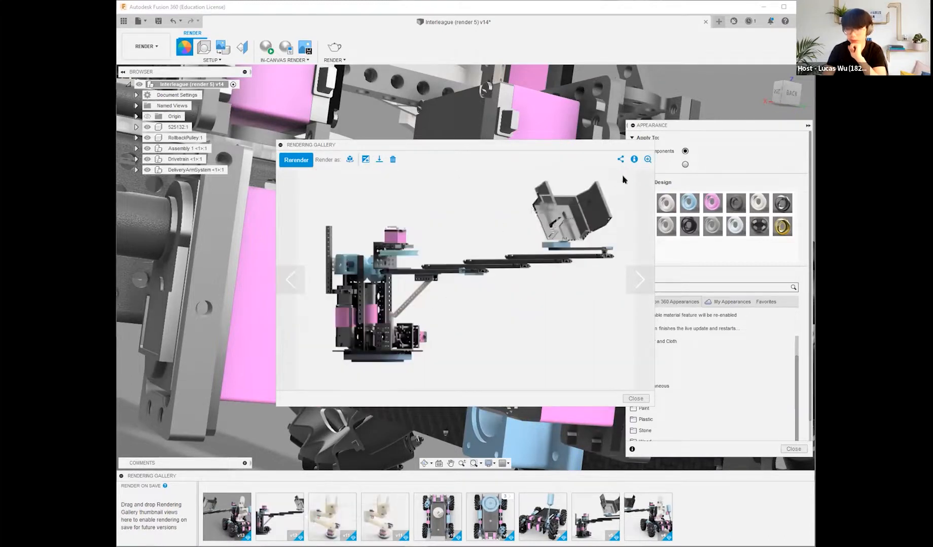
left_click(647, 160)
left_click_drag(558, 277, 356, 377)
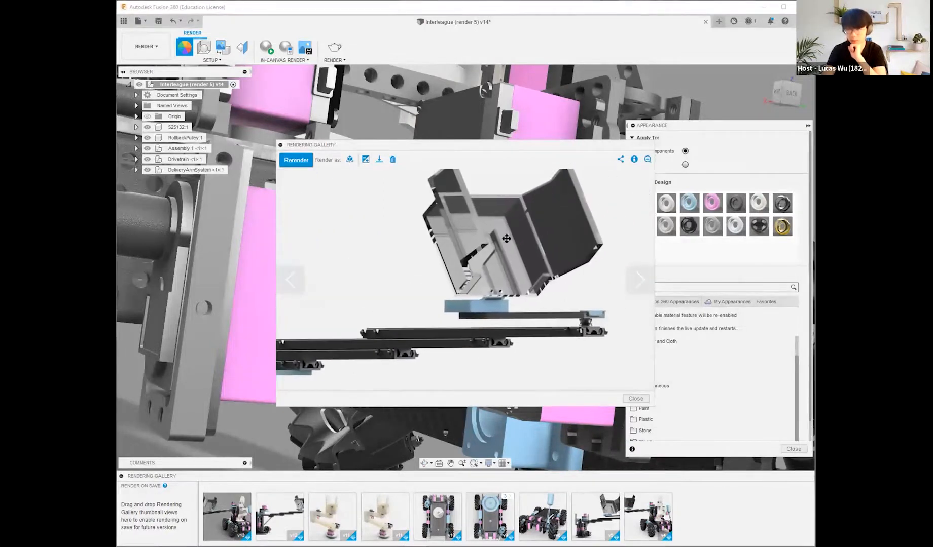
left_click_drag(495, 243, 498, 293)
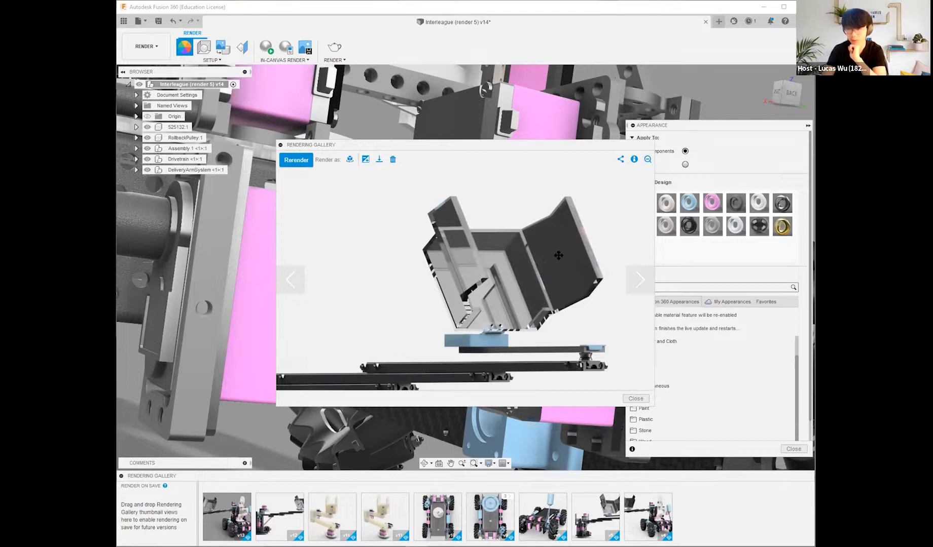
left_click_drag(536, 285, 543, 284)
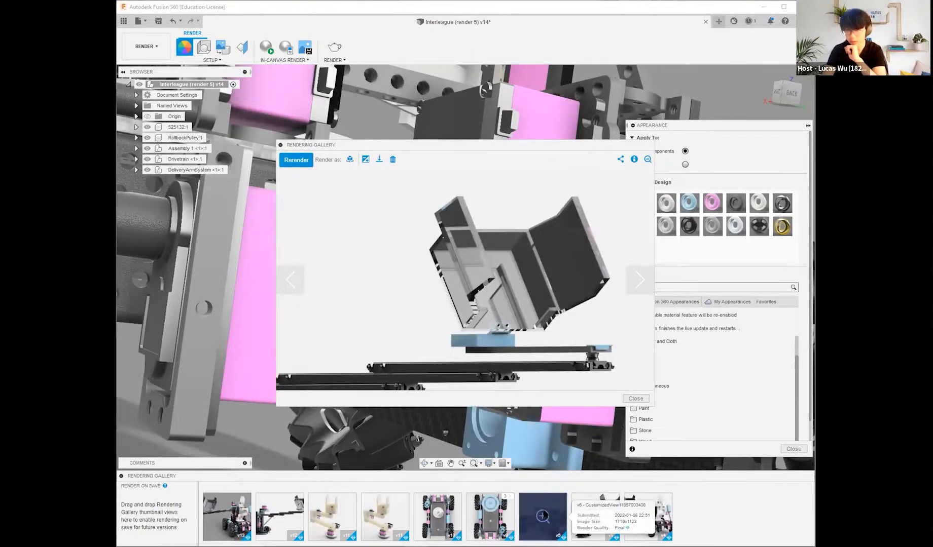
Step: Inspect the wheels and pink motors up close in the gallery render of the drivetrain with the blue cylinder, and close the render viewer
left_click(542, 516)
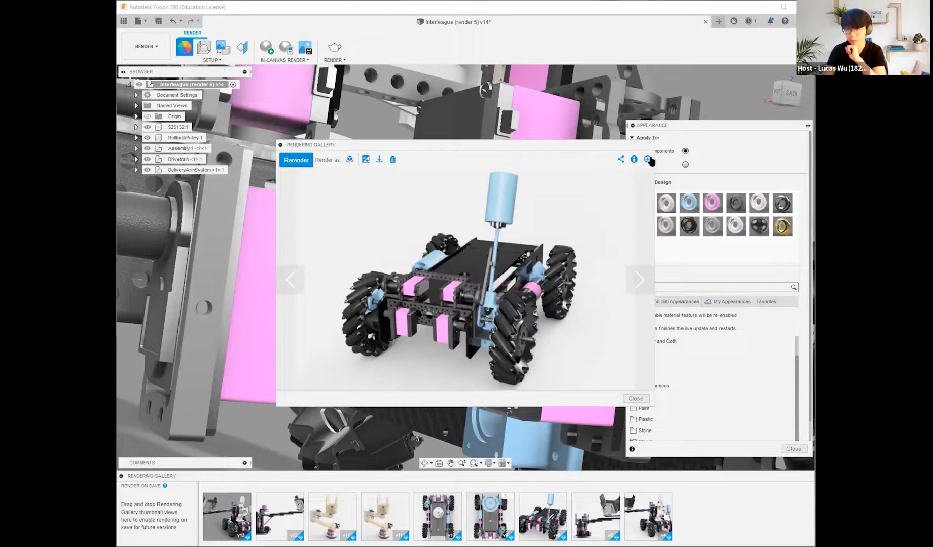
left_click(648, 159)
left_click_drag(594, 382, 544, 307)
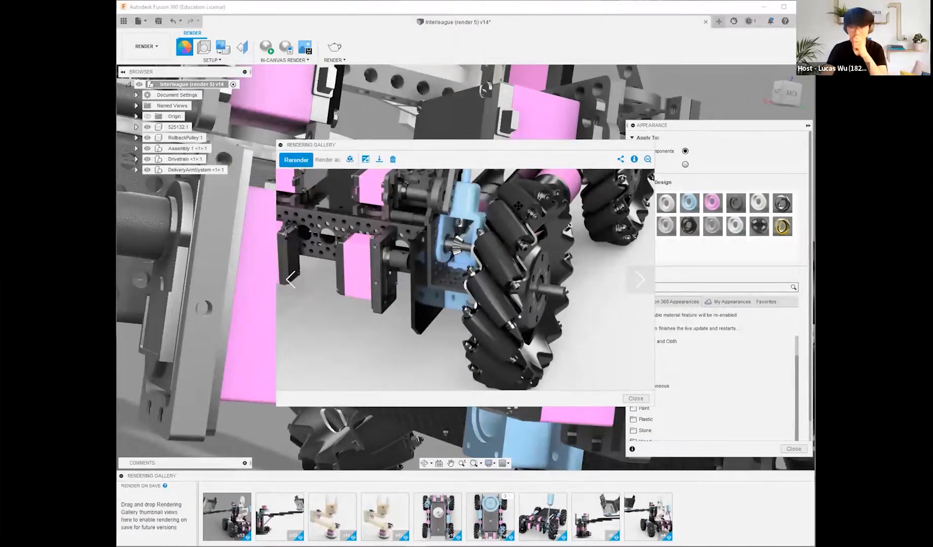
left_click_drag(590, 292, 631, 348)
left_click_drag(514, 290, 567, 311)
left_click_drag(391, 321, 553, 318)
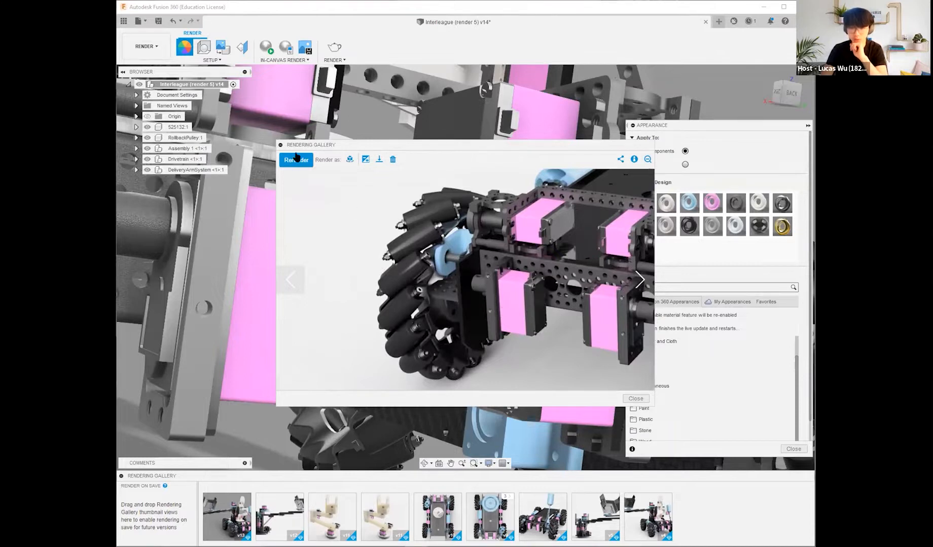
left_click(636, 398)
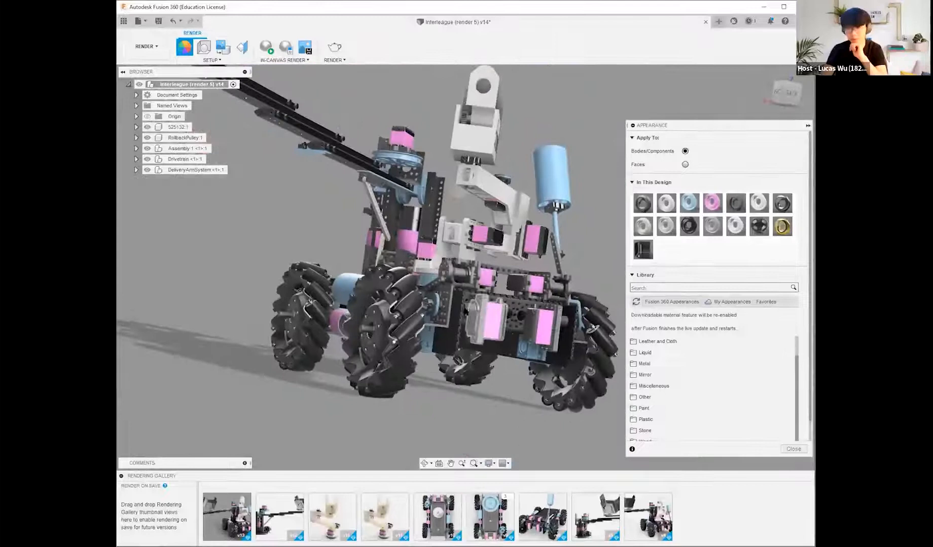
Step: Collapse the appearance settings and show the whole robot from the back with its delivery arm extended
middle_click_drag(454, 287, 487, 322, "shift")
scroll(459, 278, "down", 2)
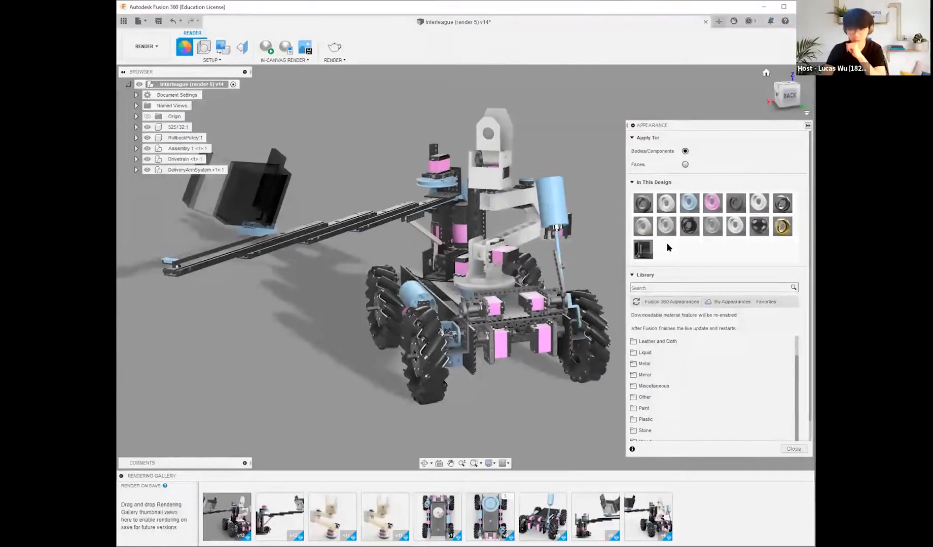
left_click(807, 125)
middle_click_drag(693, 245, 745, 258)
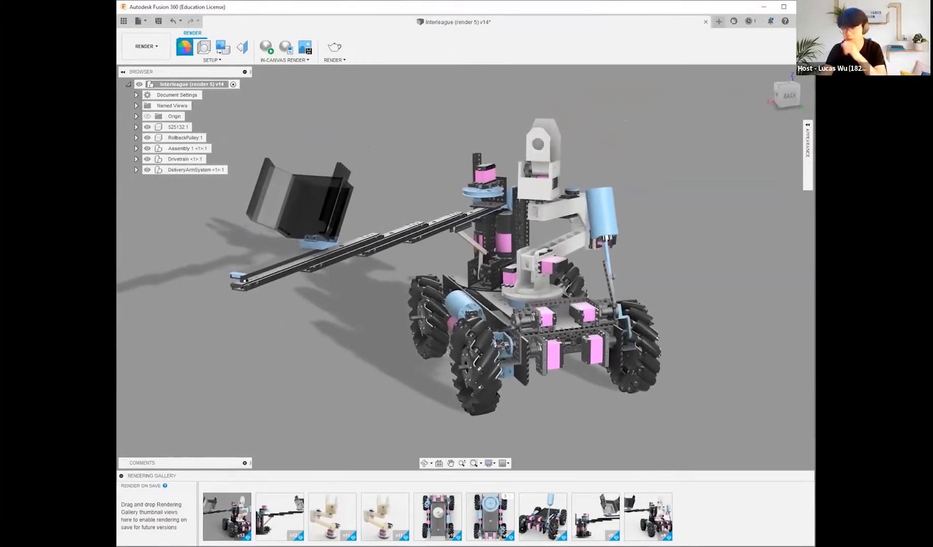